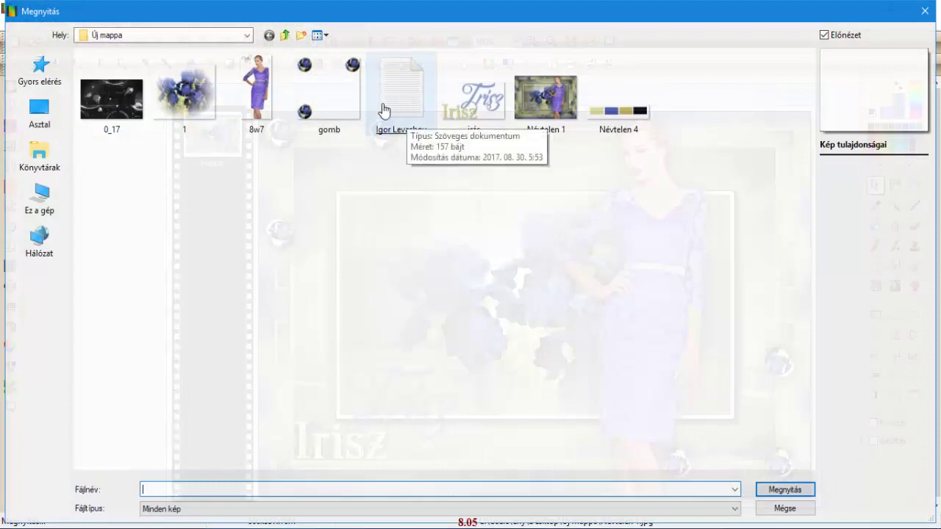
click(408, 123)
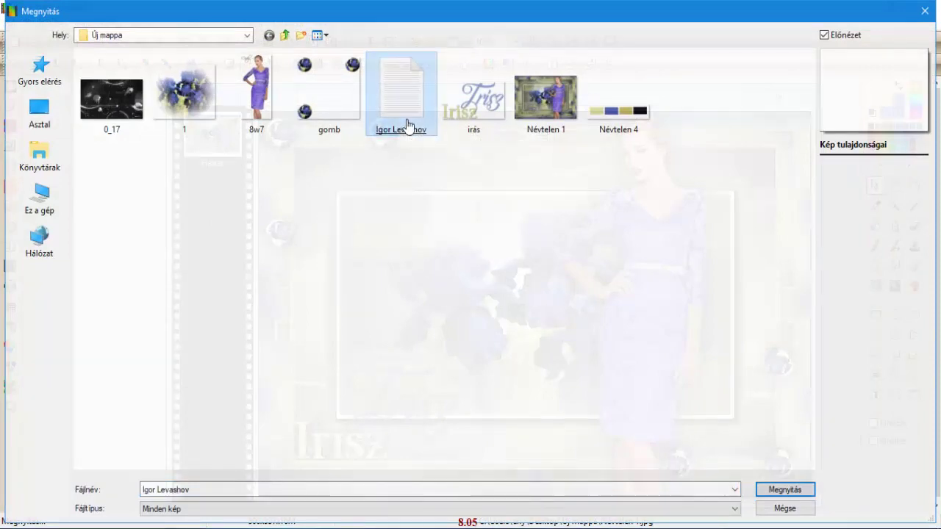
double_click(407, 125)
click(602, 311)
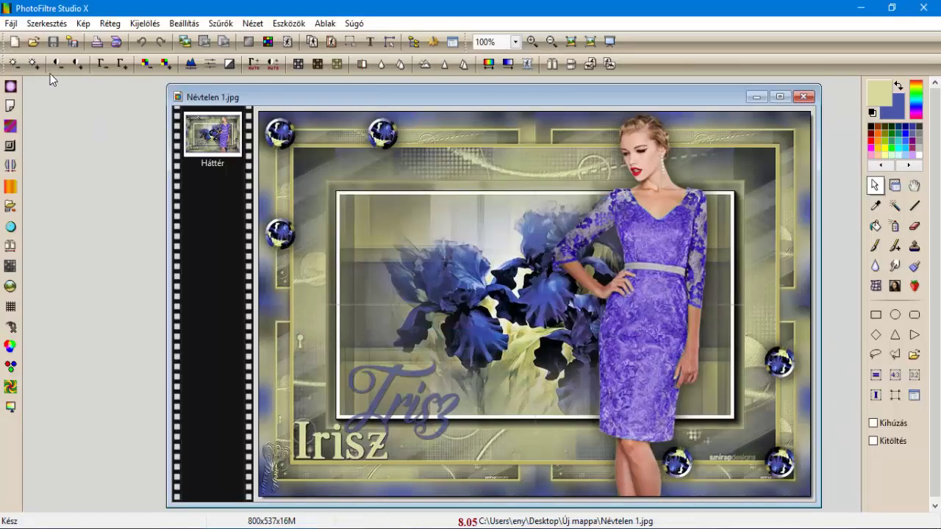
Step: Open the Igor Levashov text document in Notepad from the image-opening dialog to view its saved link
click(33, 42)
click(411, 98)
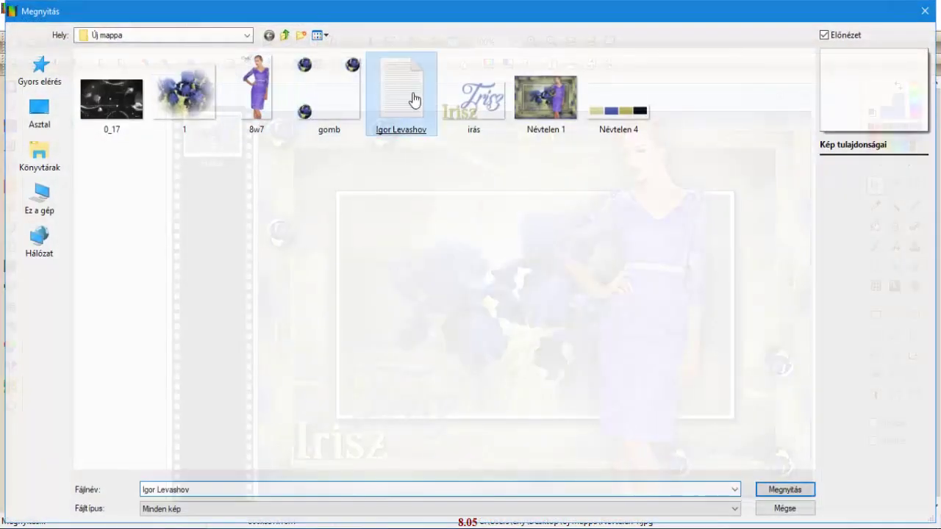
right_click(414, 96)
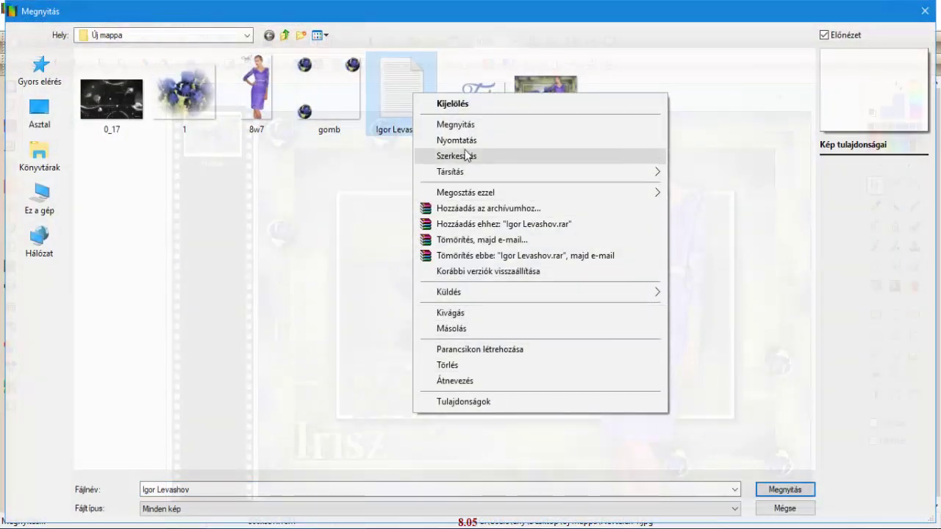
click(475, 125)
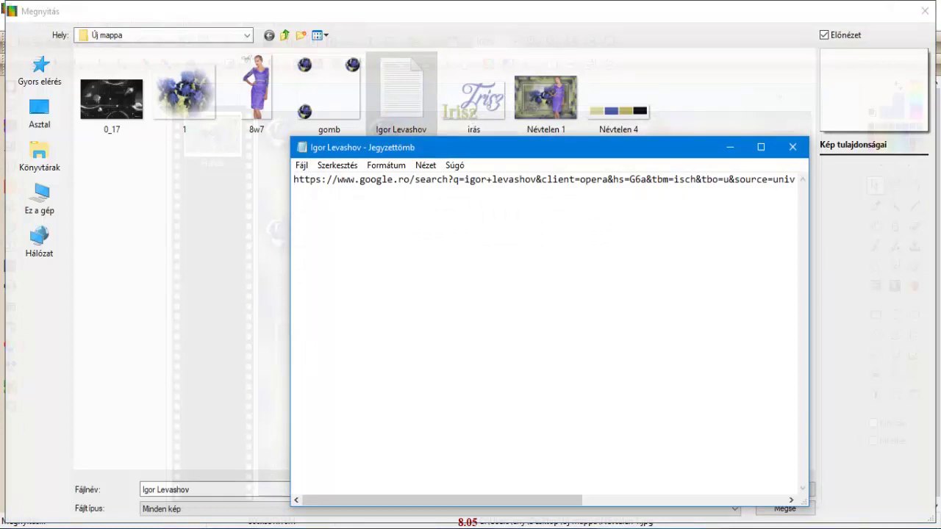
Step: Switch to the Opera browser and preview the 500 × 355 blue irises painting in the igor levashov image results
mouse_move(544, 523)
click(544, 493)
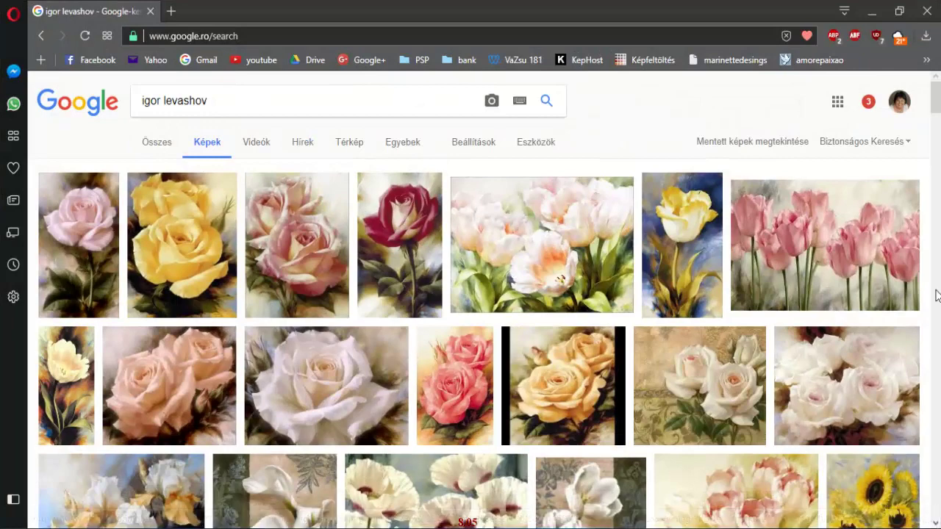
scroll(936, 296, down, 3)
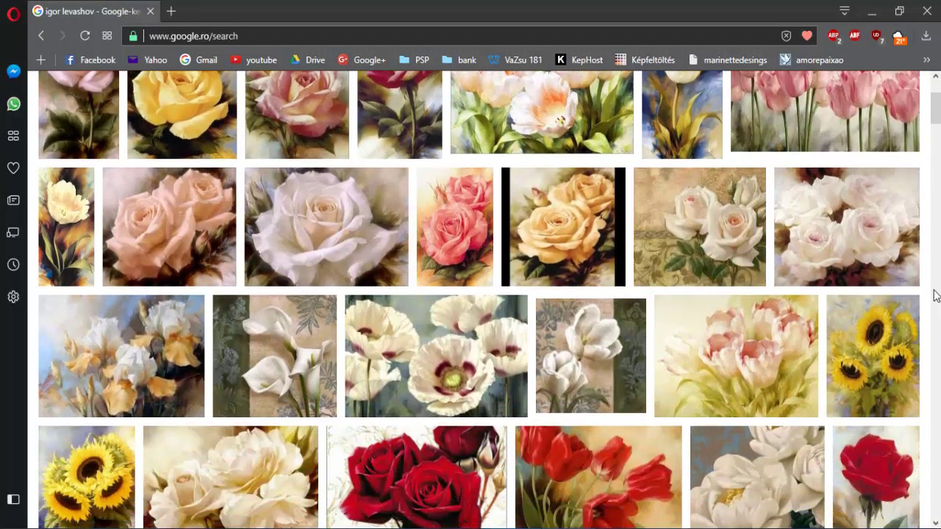
scroll(936, 295, down, 5)
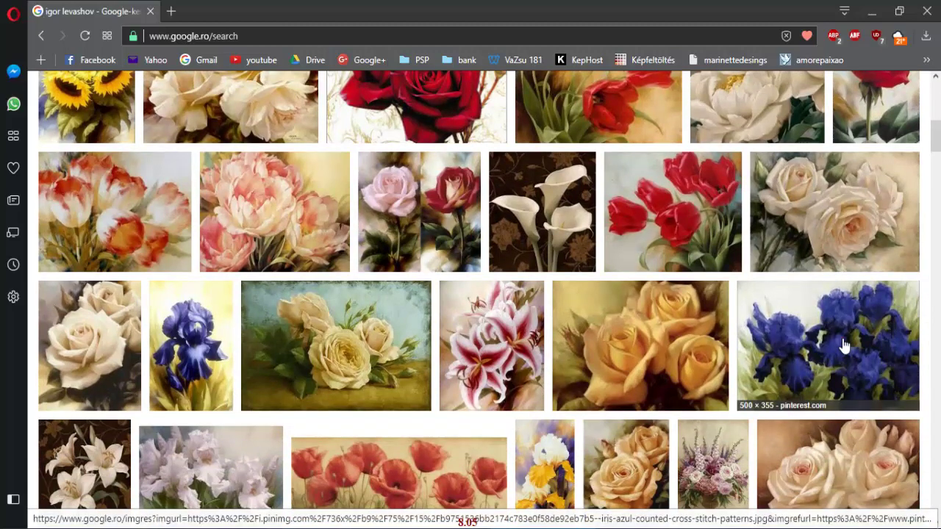
click(844, 345)
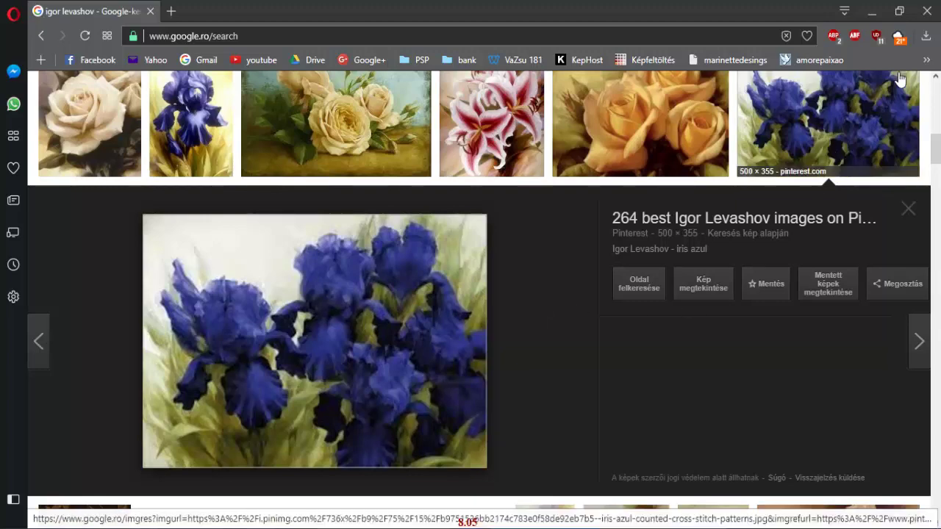
Step: Look through the other flower paintings in the image results, and close the browser and the Notepad document
scroll(397, 307, up, 3)
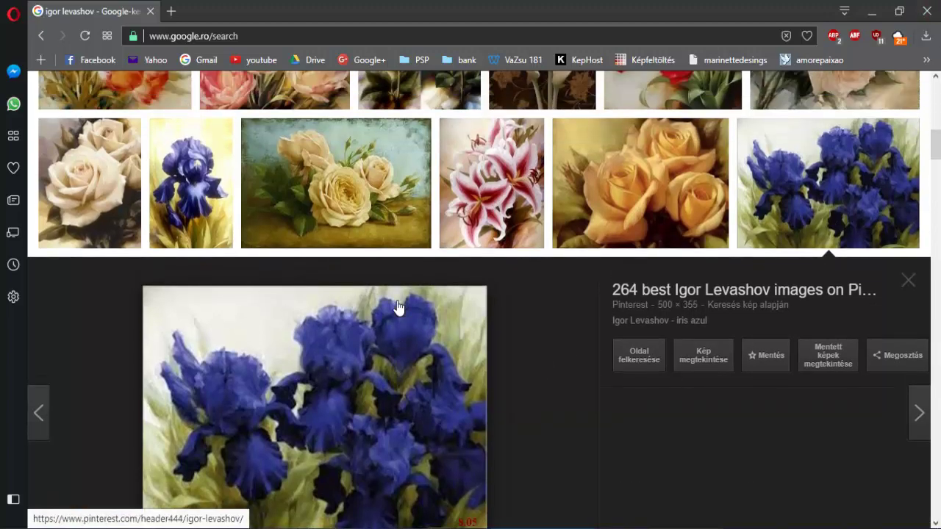
scroll(397, 307, up, 2)
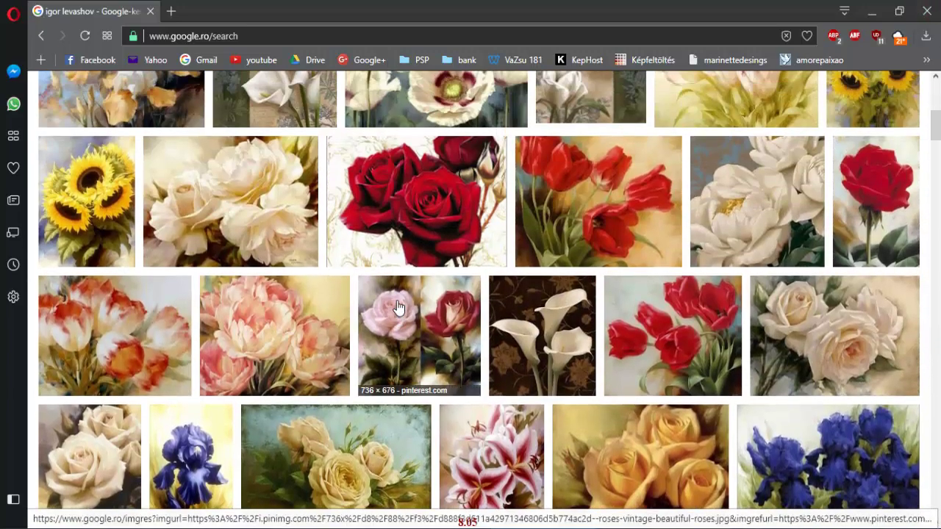
scroll(397, 306, up, 1)
scroll(397, 307, up, 1)
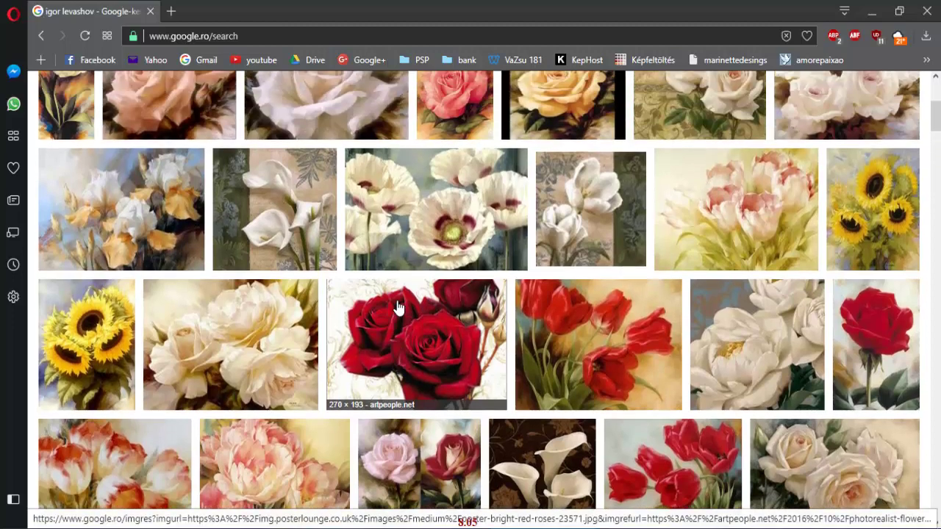
scroll(397, 307, up, 4)
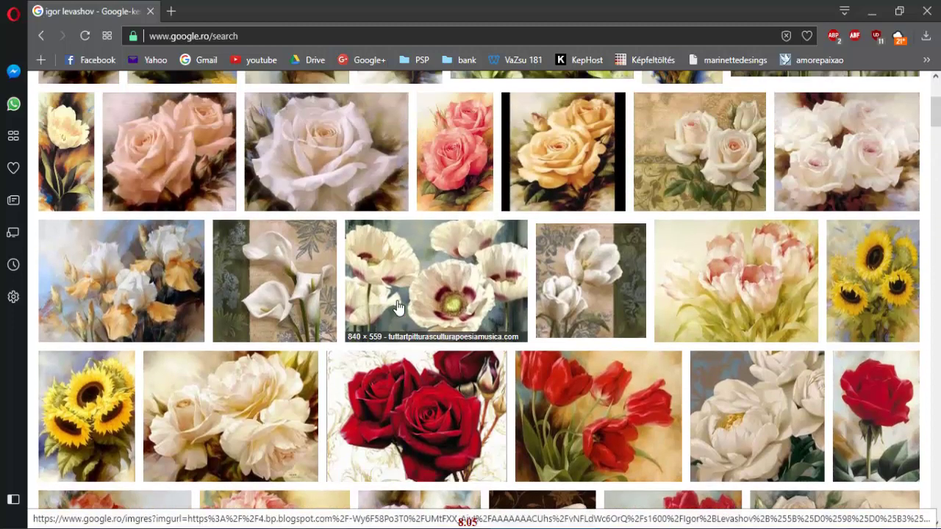
scroll(397, 307, down, 8)
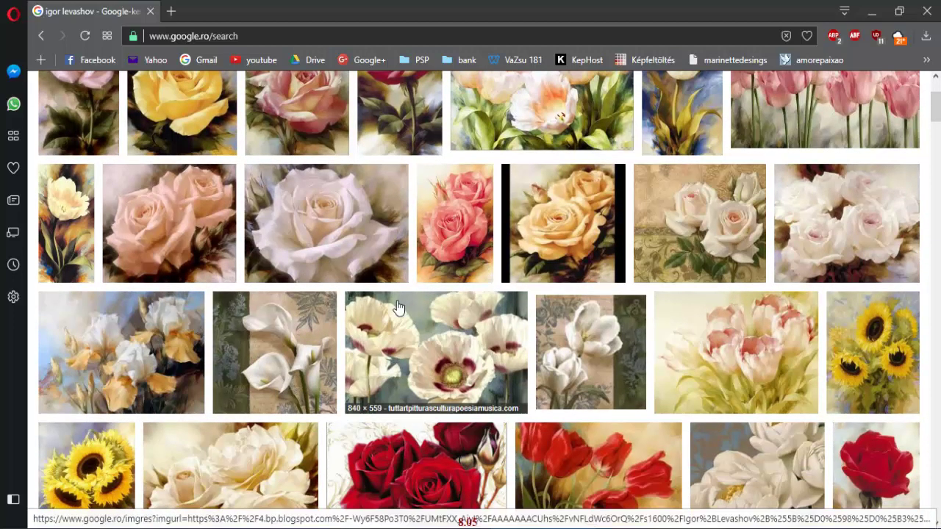
scroll(397, 307, down, 5)
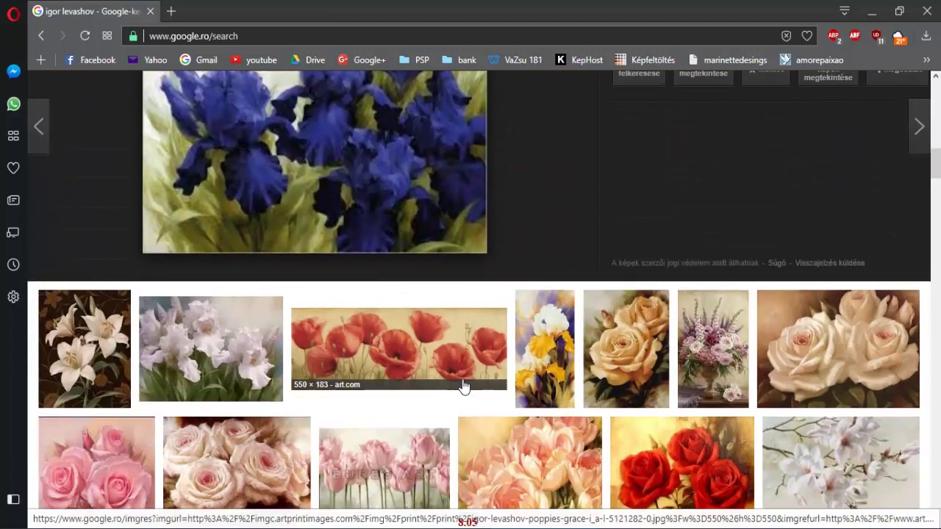
scroll(465, 385, down, 3)
scroll(275, 319, down, 1)
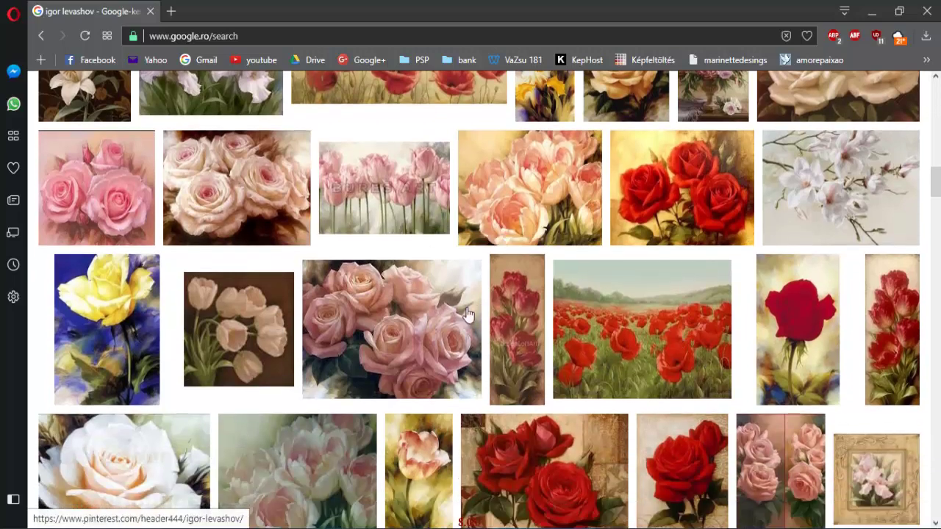
scroll(414, 320, down, 1)
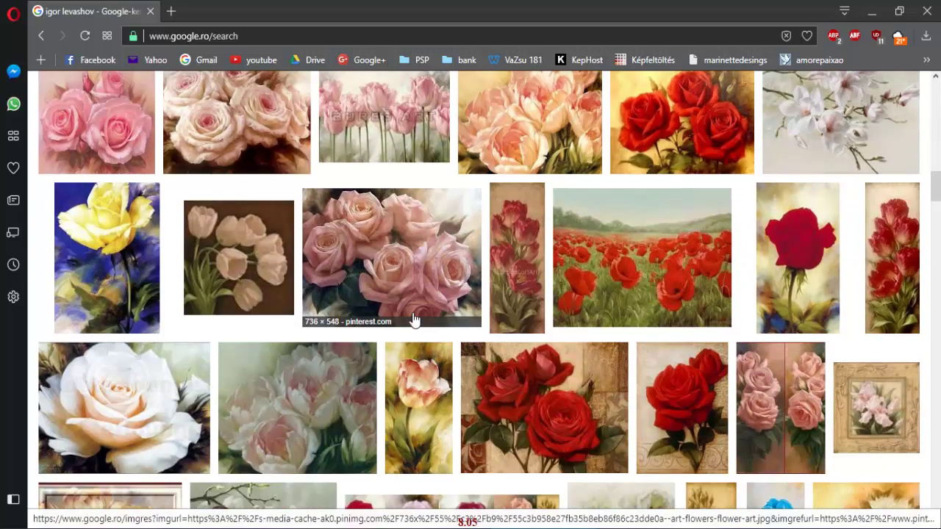
scroll(414, 320, up, 6)
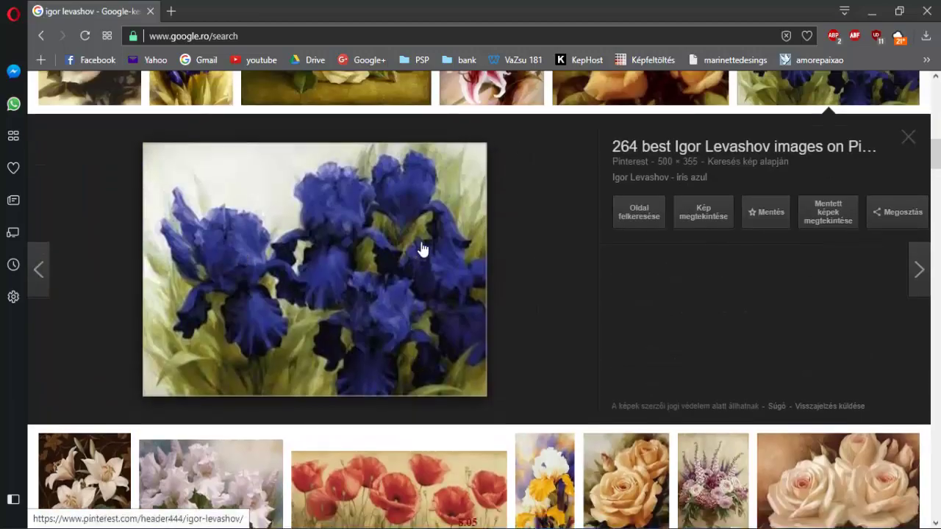
click(925, 13)
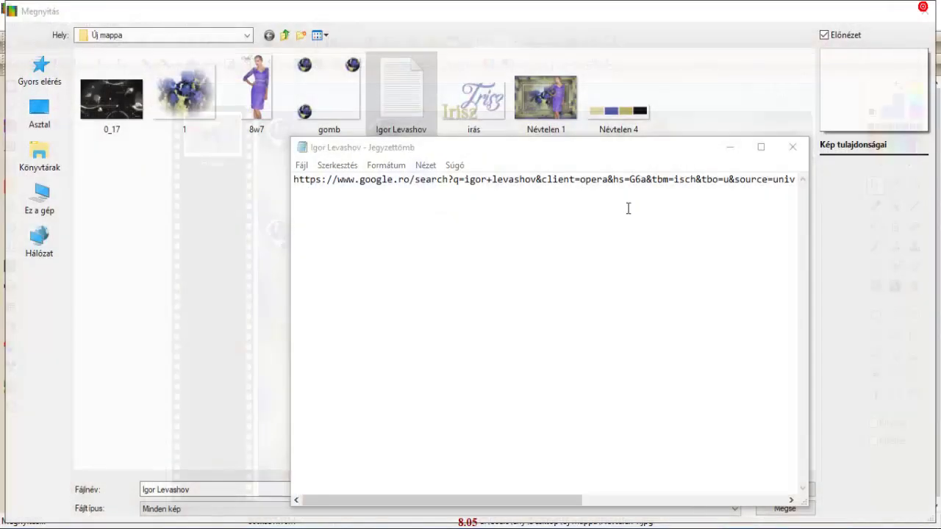
click(792, 147)
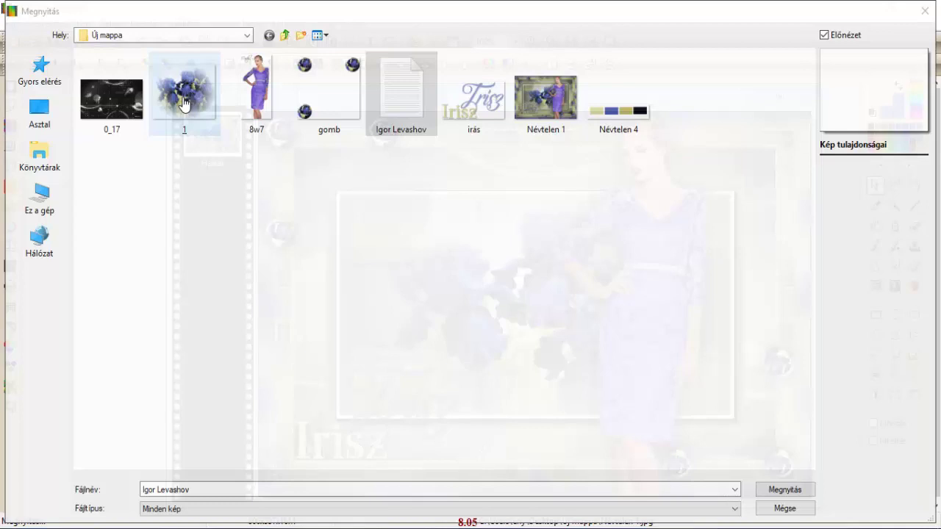
Step: Open the colour palette image Névtelen 4.png and close the finished composition Névtelen 1.jpg
click(635, 110)
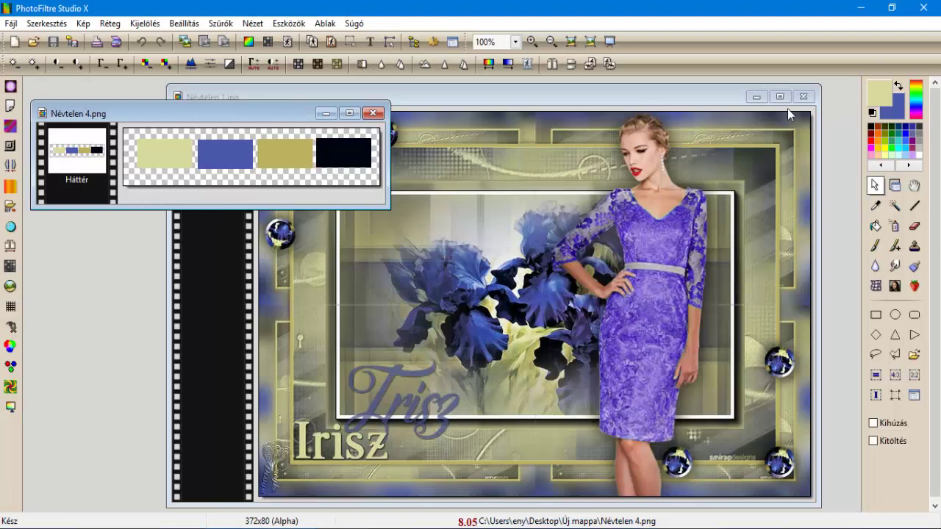
click(804, 97)
drag(242, 118, 397, 166)
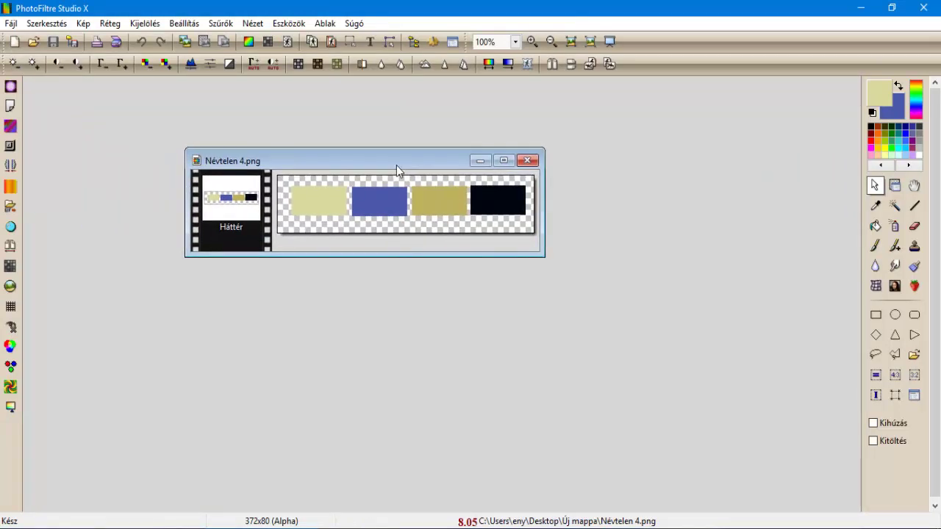
Step: Sample the gold swatch (#BDB15F) with the Pipette and add it to the custom colours
click(874, 207)
click(446, 189)
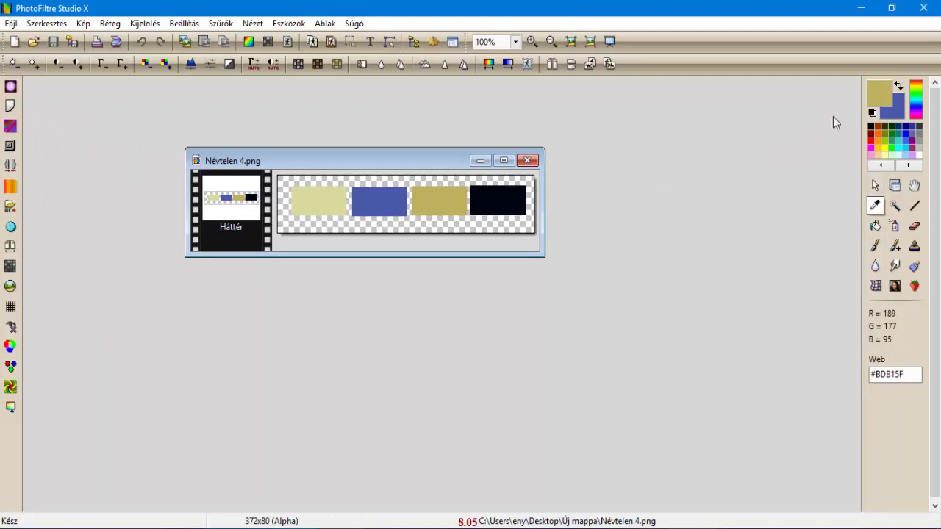
click(882, 101)
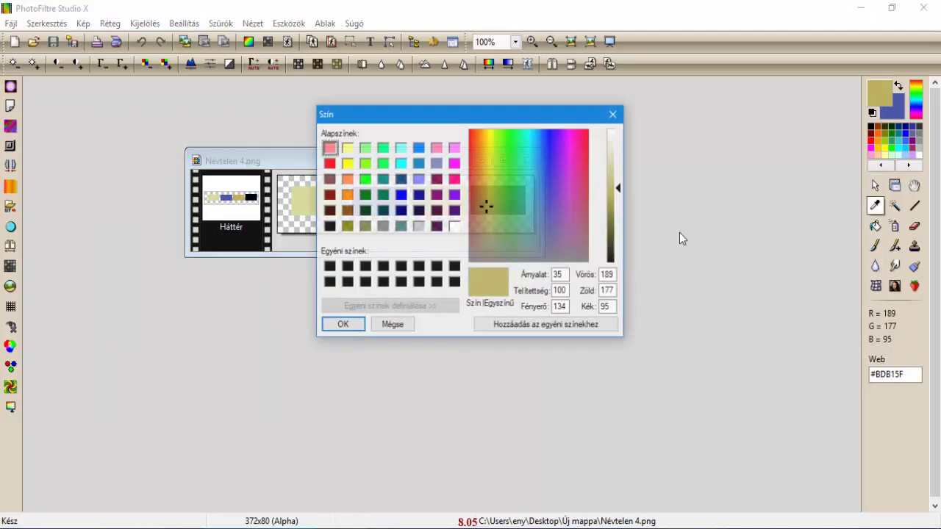
click(588, 331)
click(343, 326)
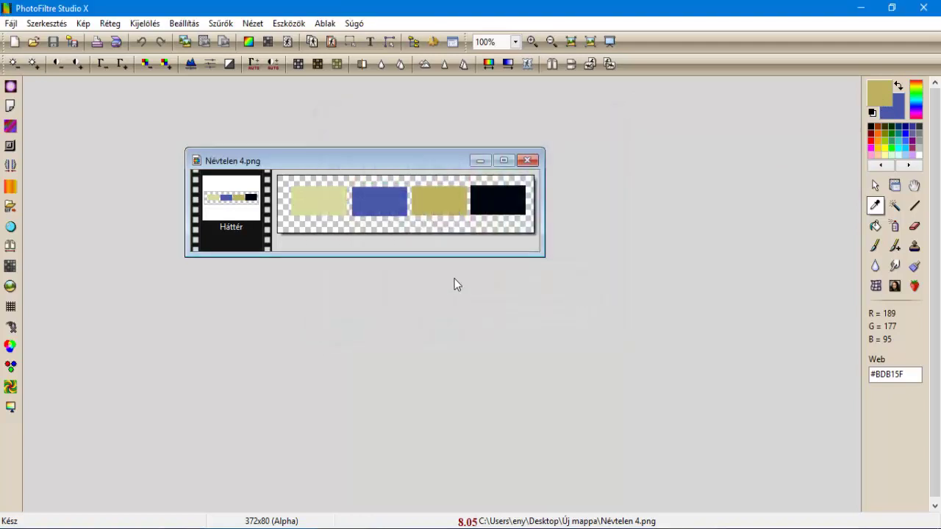
Step: Sample the near-black swatch (#000511) as foreground colour and add it to the custom colours
click(505, 207)
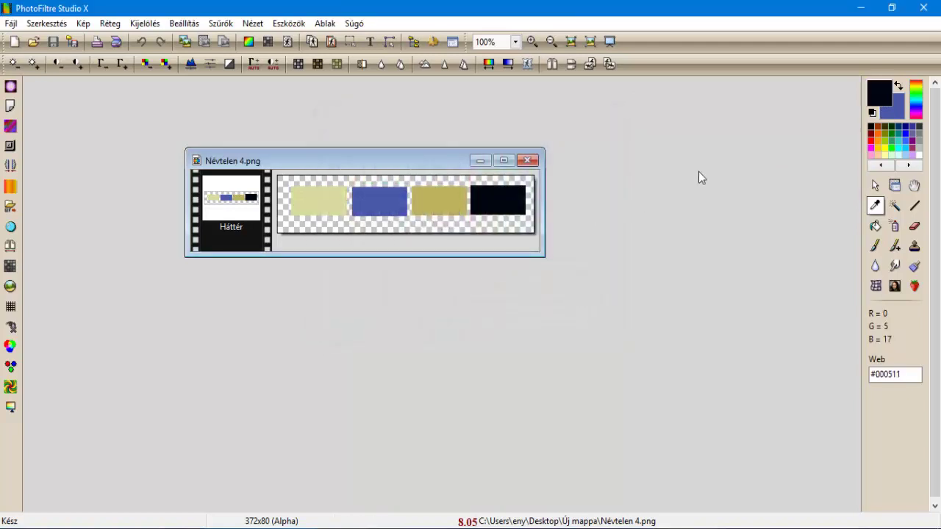
click(880, 94)
click(588, 331)
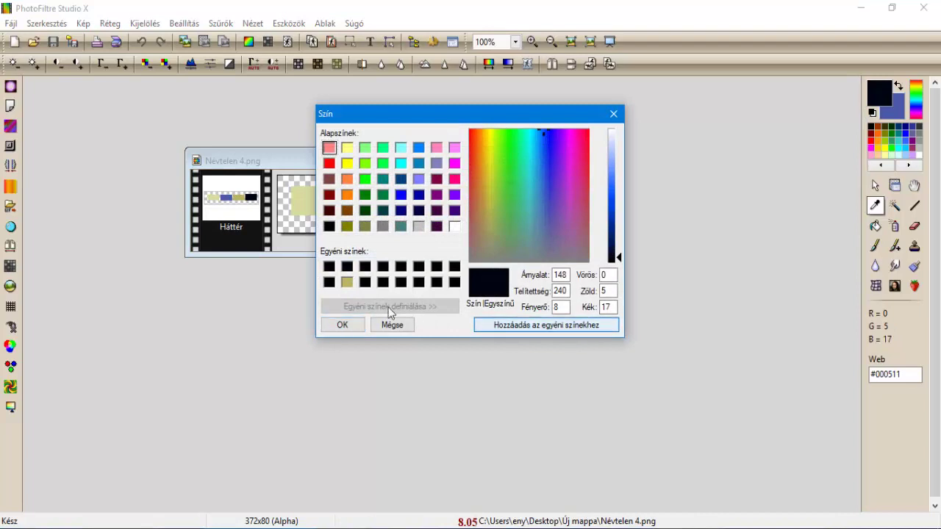
click(350, 327)
Step: Sample the blue swatch (#4958A9) as foreground colour and add it to the custom colours
click(382, 193)
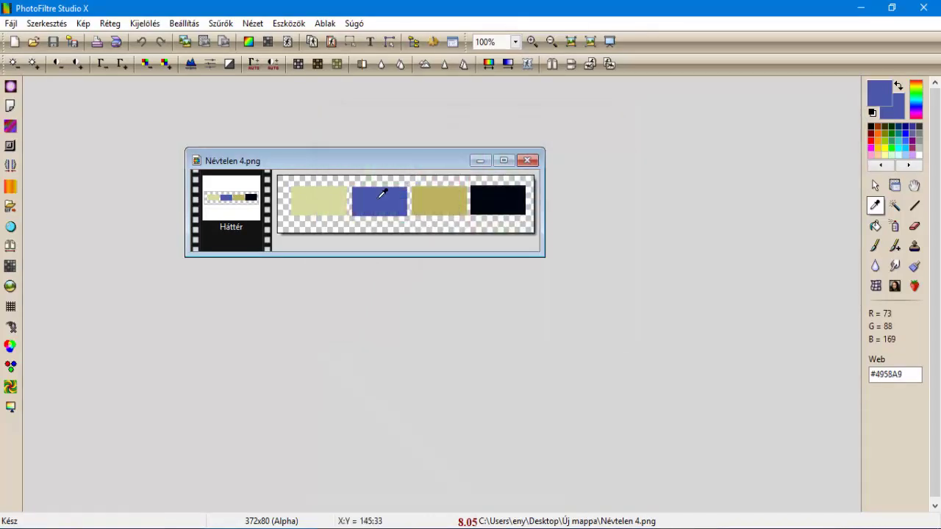
click(882, 101)
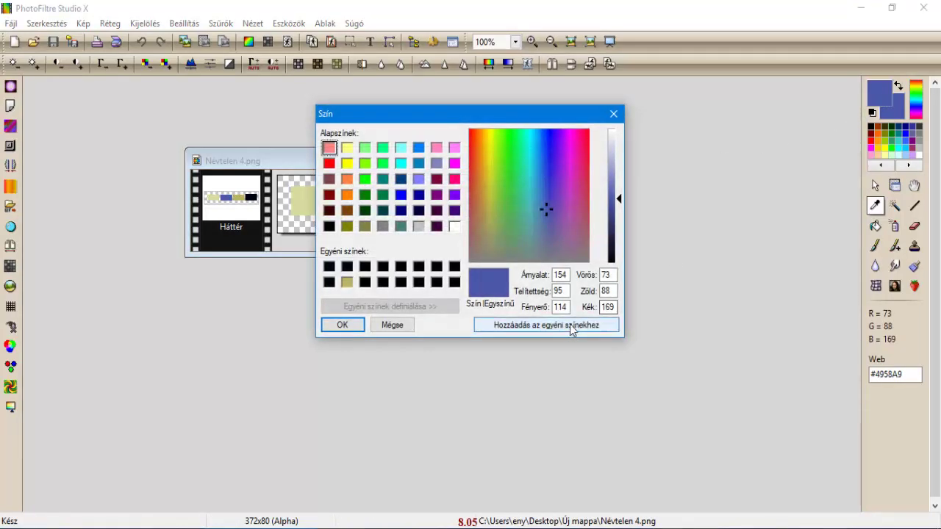
click(571, 328)
click(571, 329)
click(343, 326)
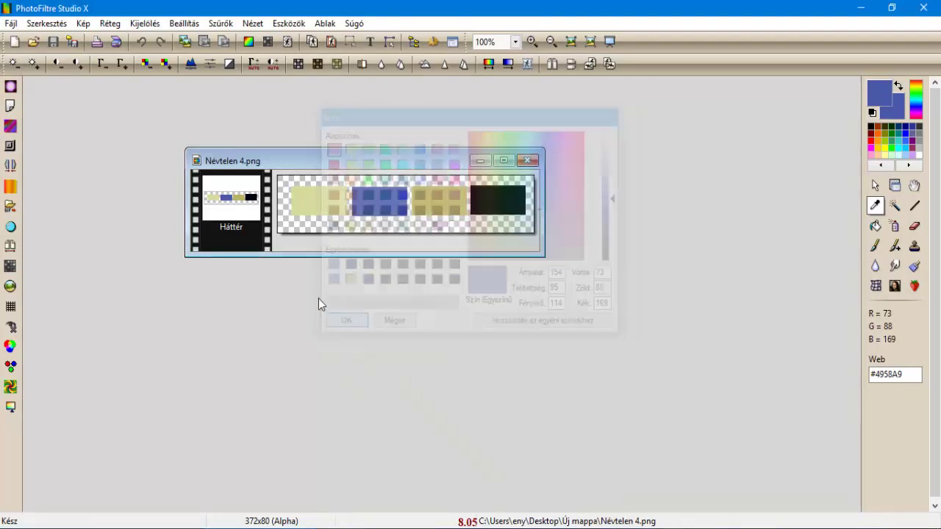
Step: Sample the pale yellow-green swatch (#DADA9E) as foreground colour and add it to the custom colours
click(319, 206)
click(886, 107)
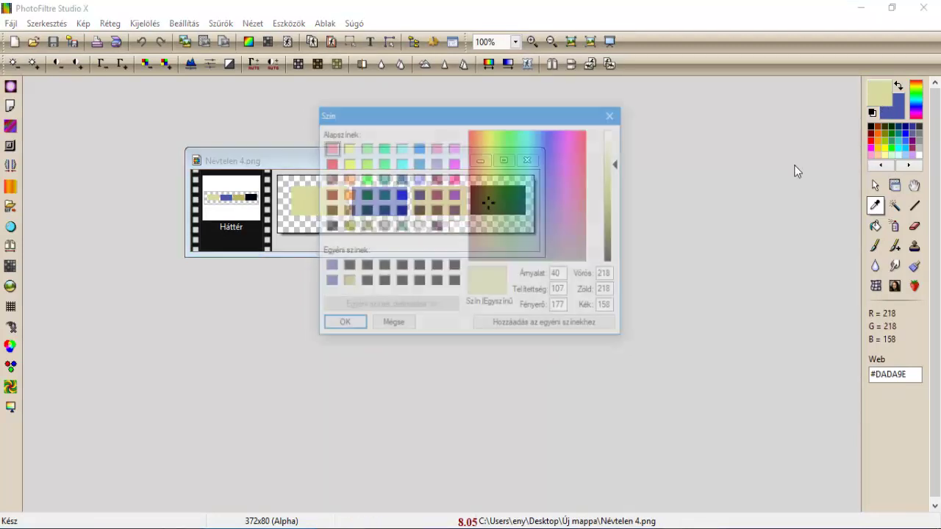
click(599, 327)
click(346, 327)
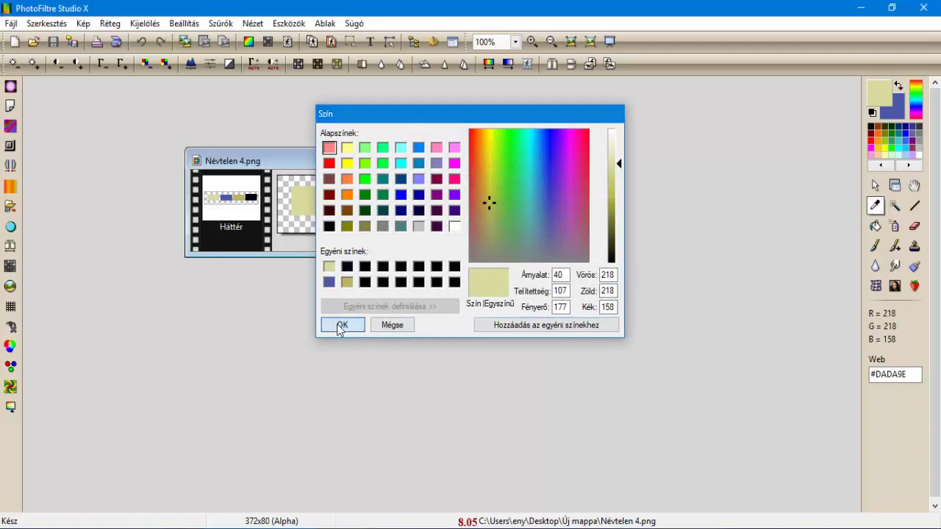
Step: Close the palette image and create a new 800 × 500 pixel image with a white background
click(528, 161)
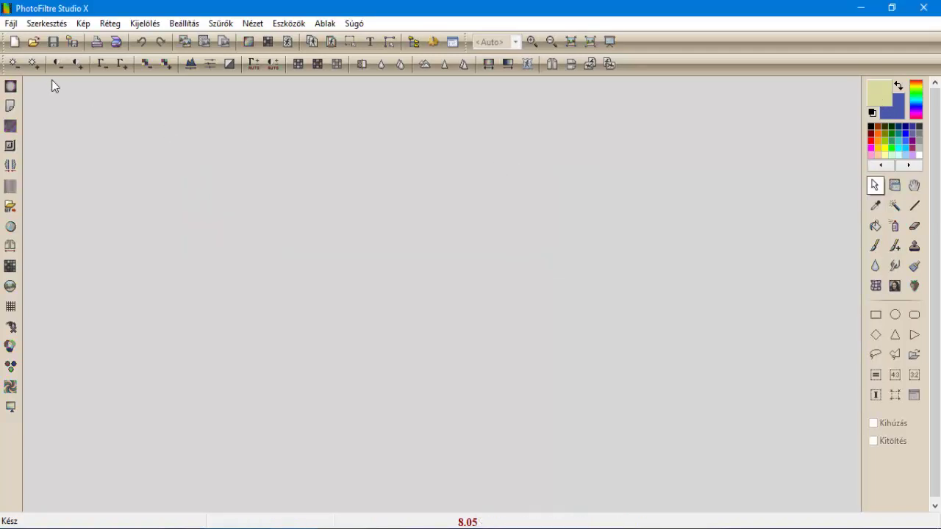
click(15, 44)
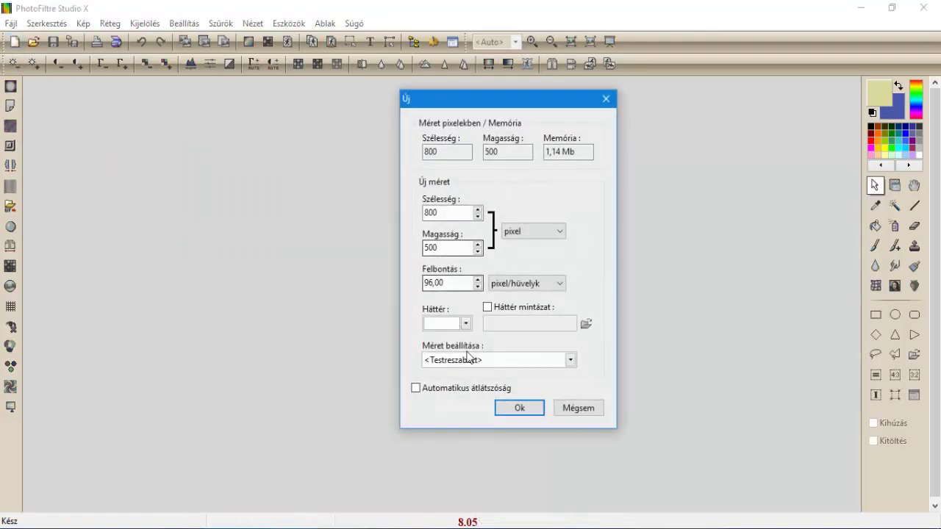
click(519, 408)
drag(339, 105, 464, 120)
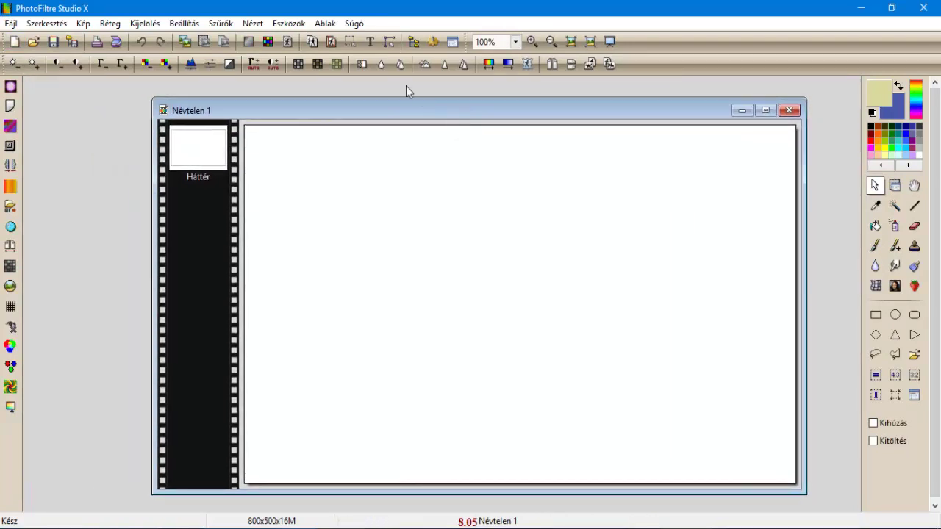
Step: Start the Mehdi Wavy Lab 1.1 filter on the blank image with frequency 3 and the Radial style
click(229, 24)
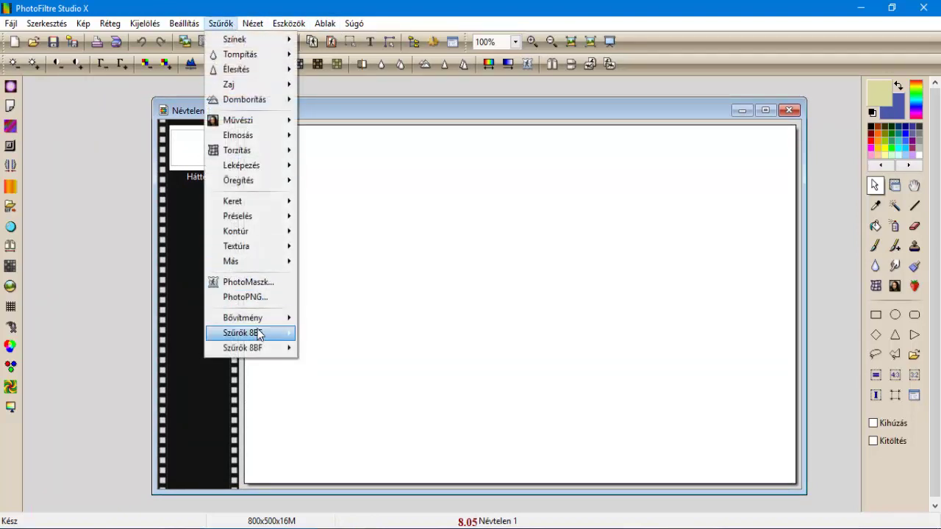
mouse_move(257, 332)
mouse_move(372, 513)
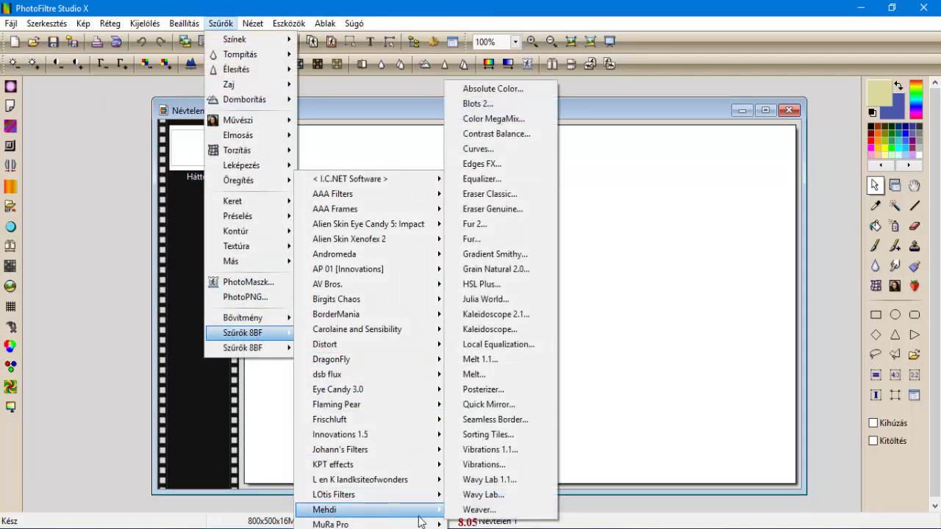
click(490, 480)
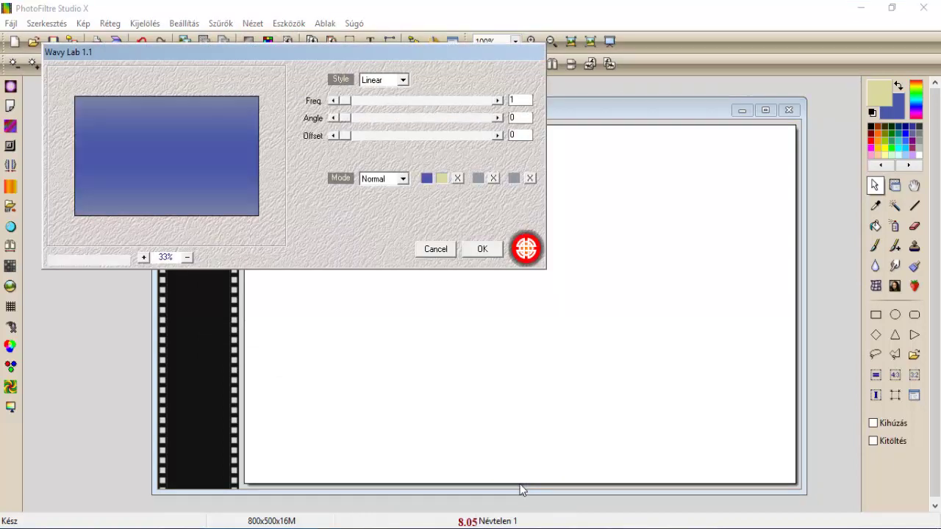
click(498, 101)
click(498, 101)
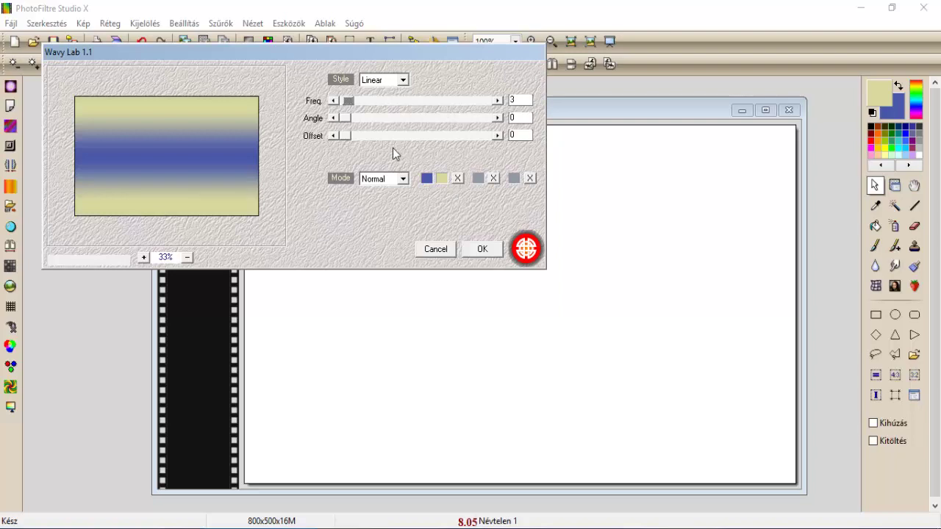
click(403, 80)
click(397, 99)
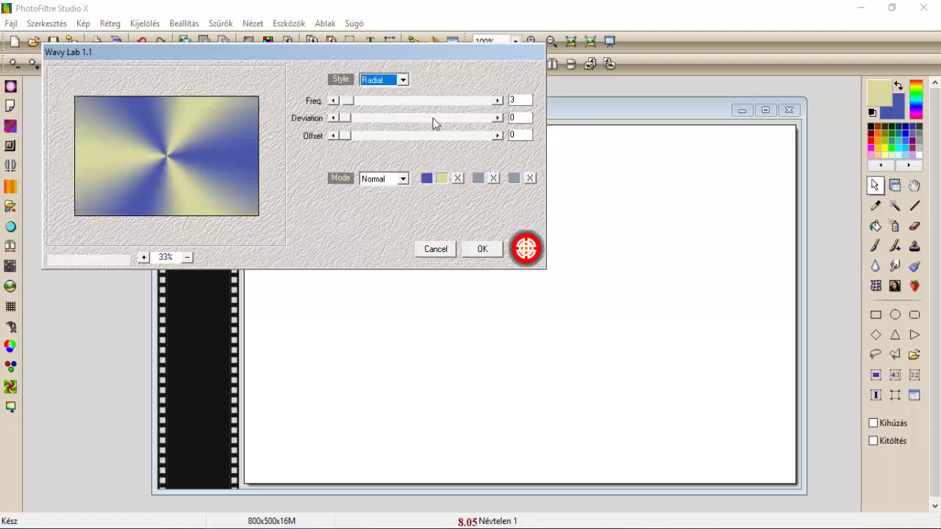
Step: Set the Wavy Lab gradient's deviation to 70 and its offset to 20
click(433, 118)
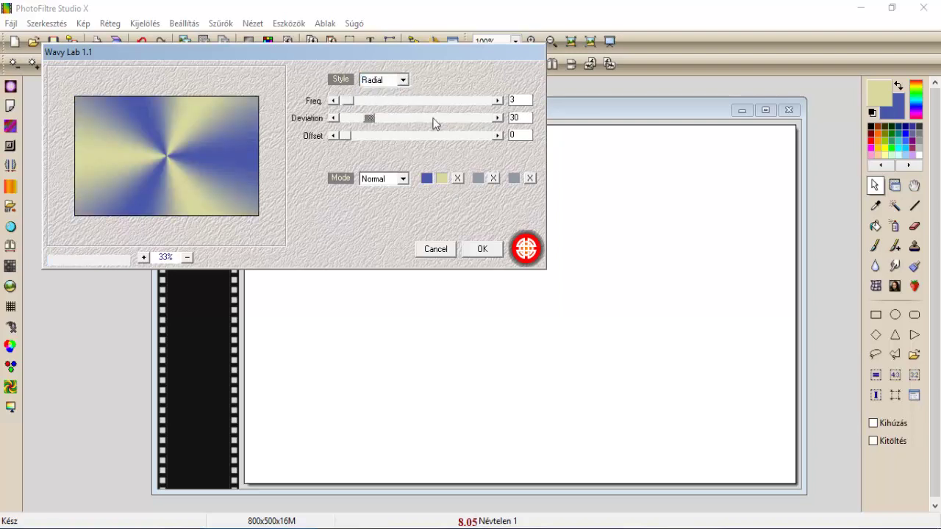
click(433, 118)
click(433, 118)
click(433, 119)
click(433, 118)
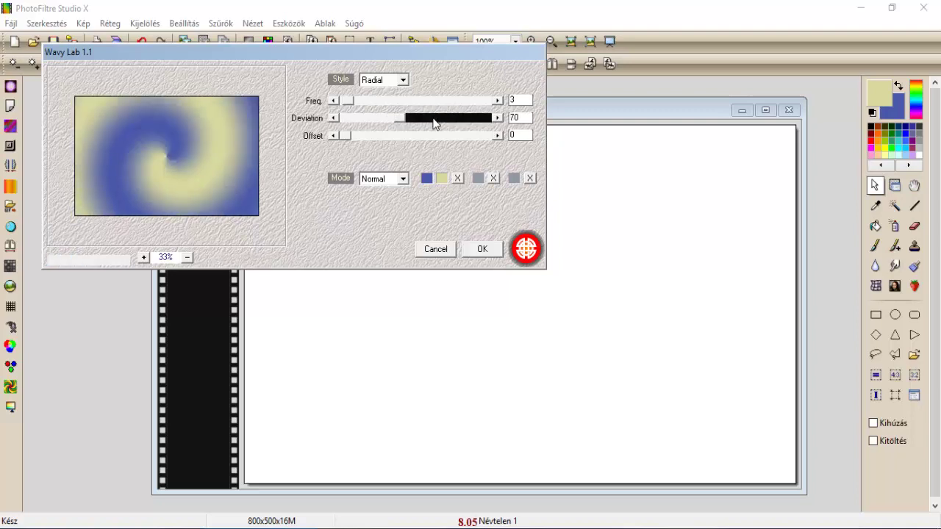
click(441, 135)
click(440, 135)
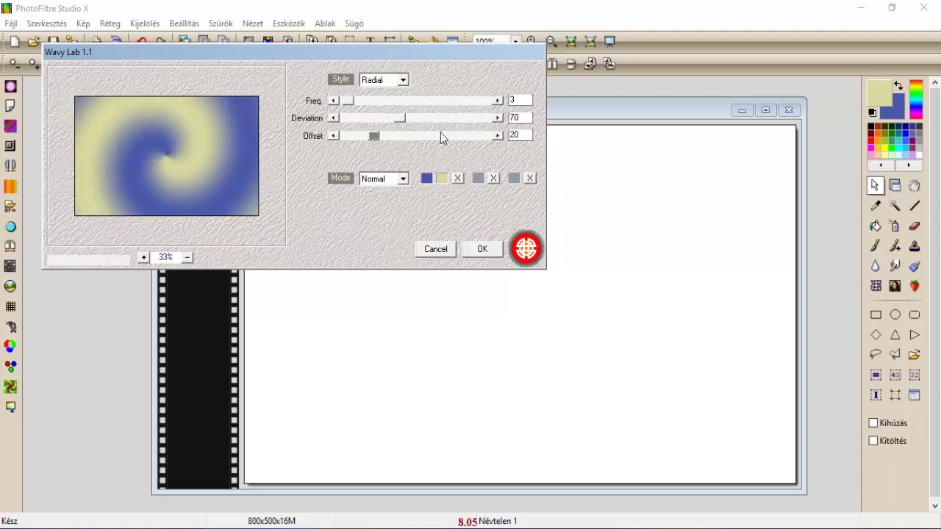
Step: Set Wavy Lab's third colour to the custom olive-gold (189, 177, 95) and fourth to near-black (0, 5, 17), and apply the filter
click(478, 178)
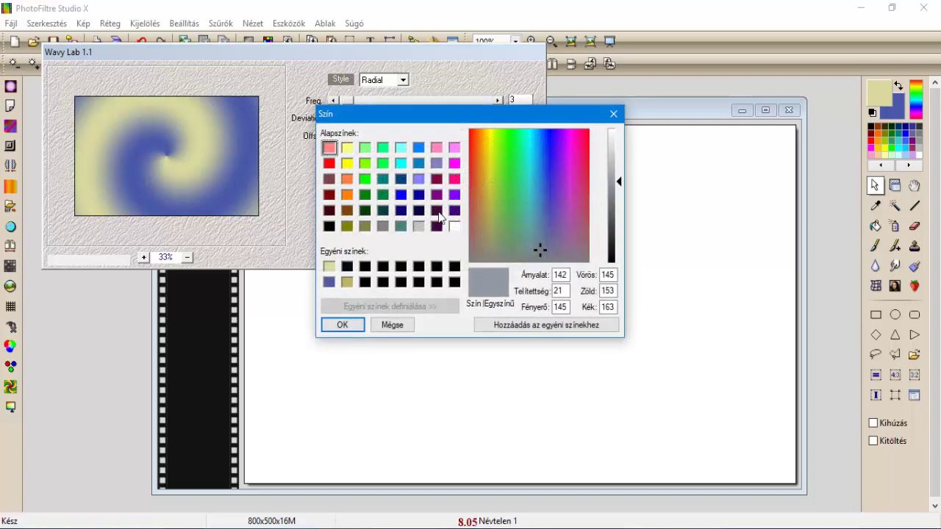
click(346, 282)
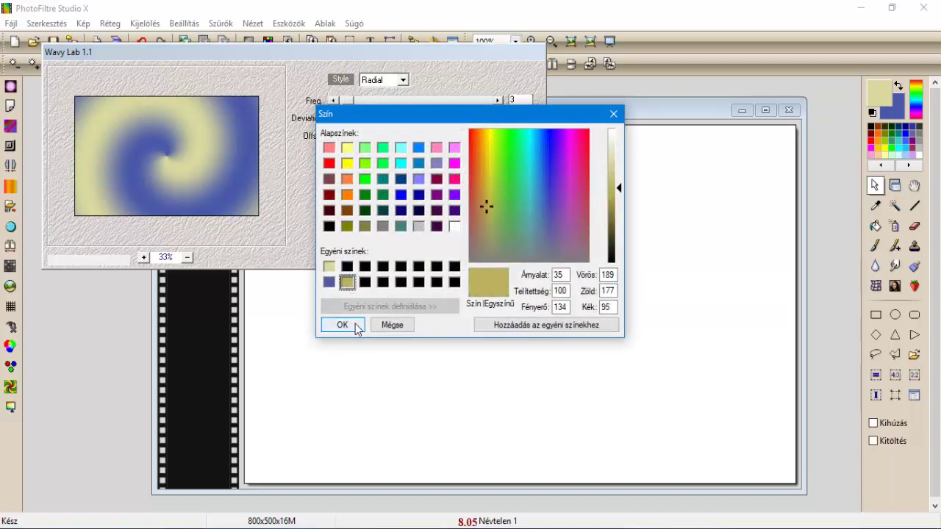
click(343, 325)
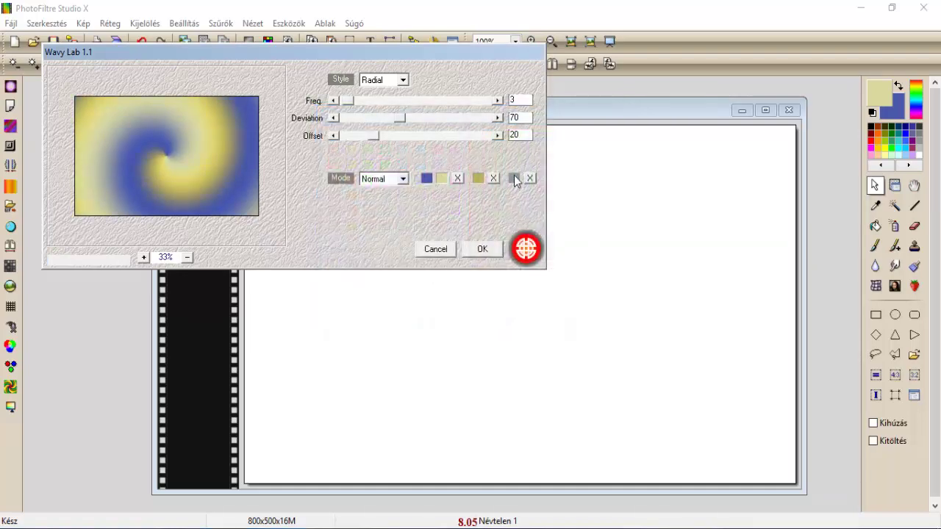
click(514, 178)
click(347, 267)
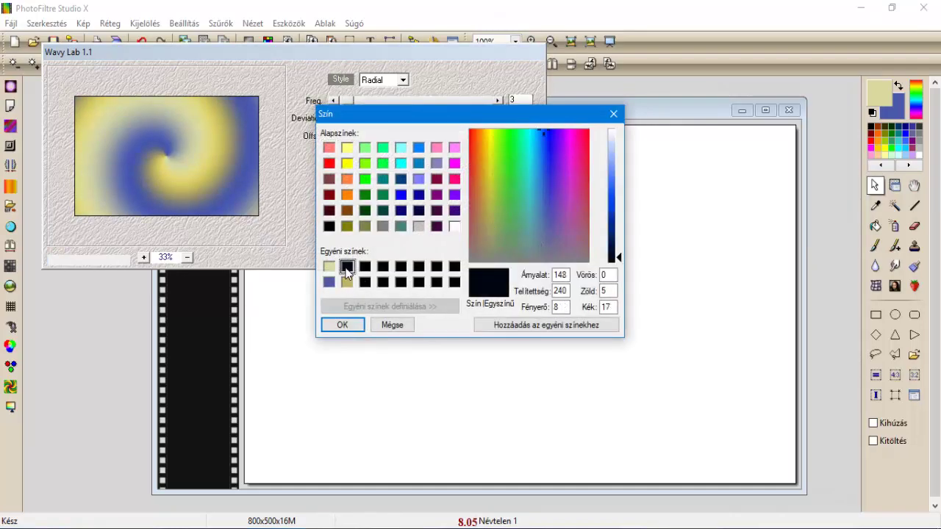
click(342, 325)
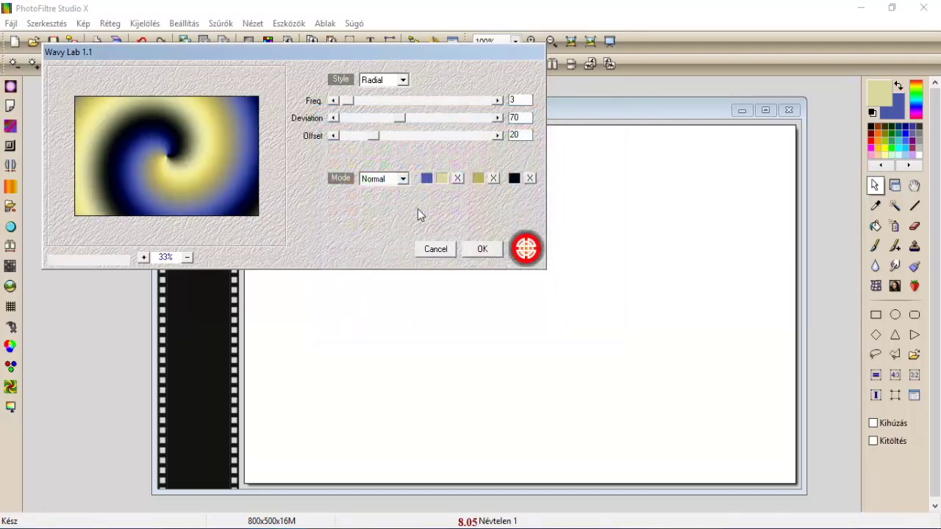
click(482, 250)
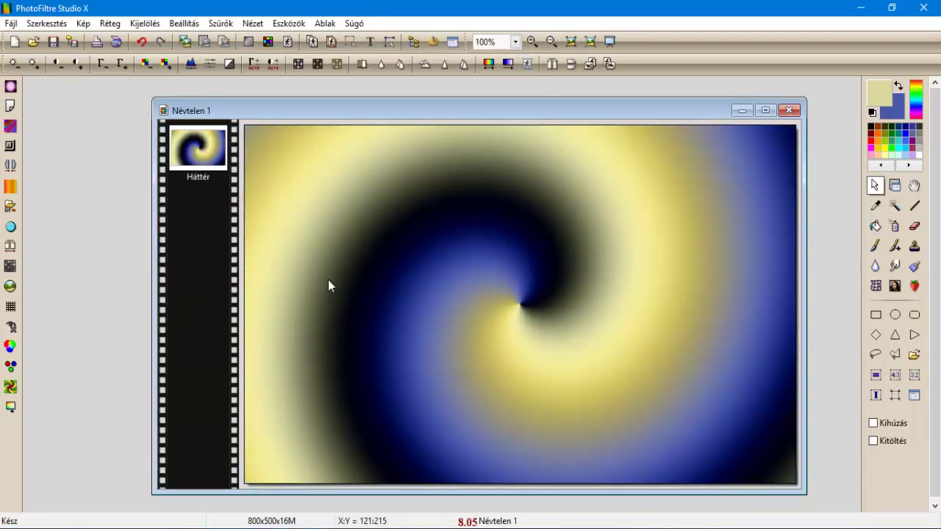
Step: Apply the first filter of the Simple plug-in group to the spiral background
click(222, 24)
mouse_move(254, 349)
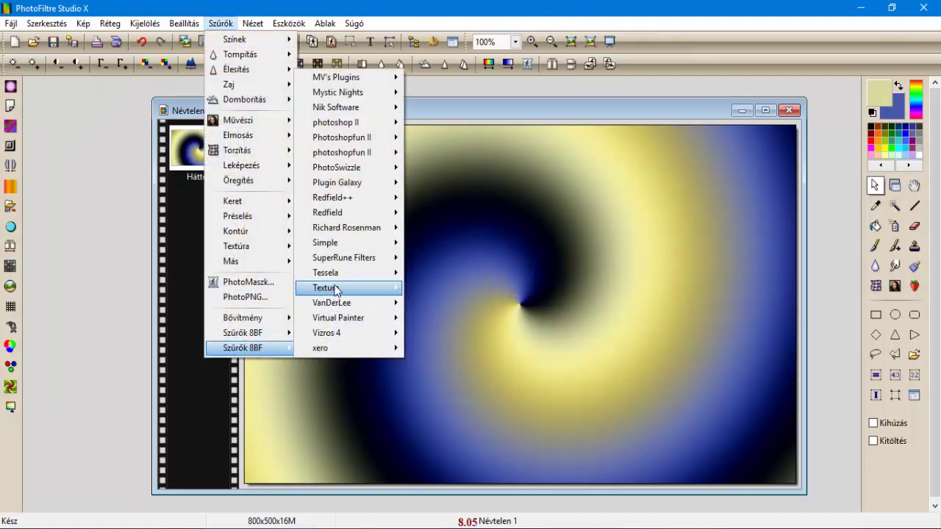
mouse_move(345, 242)
click(415, 246)
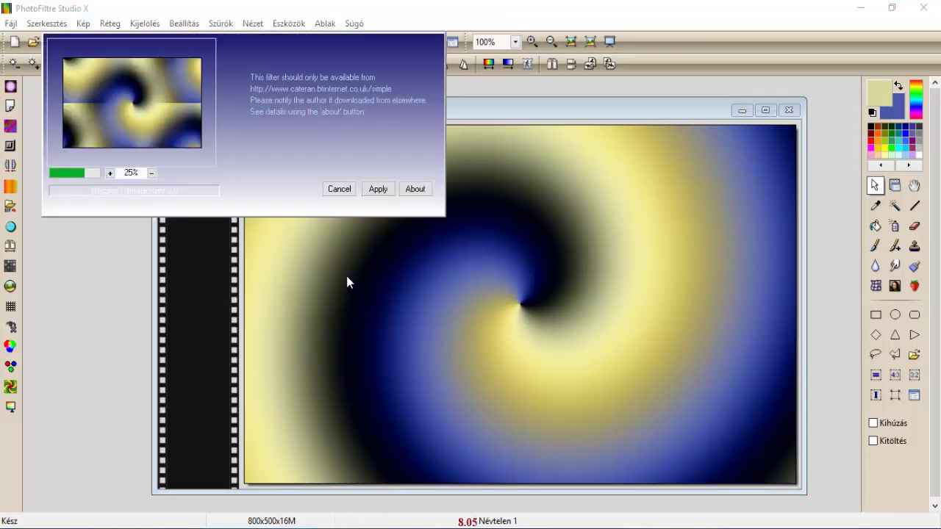
click(378, 189)
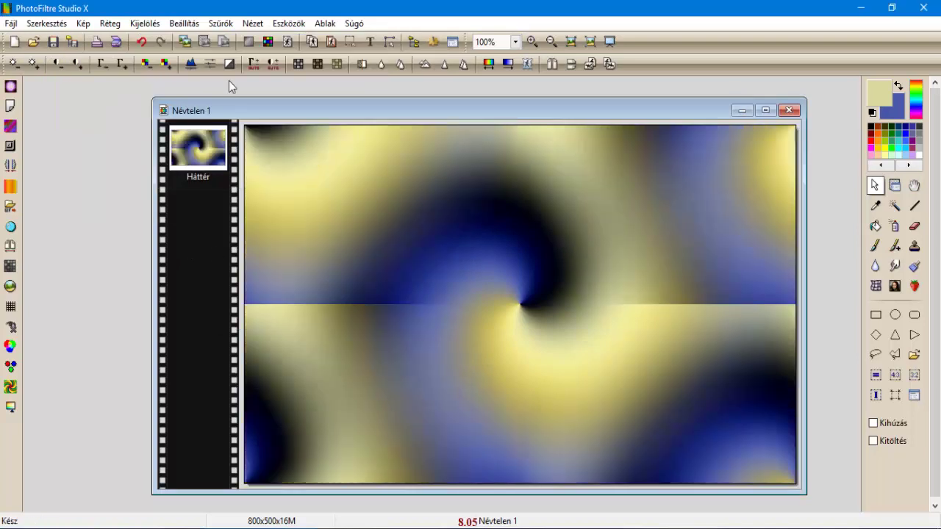
Step: Soften the background with a Gaussian blur of 50 pixels radius
click(221, 23)
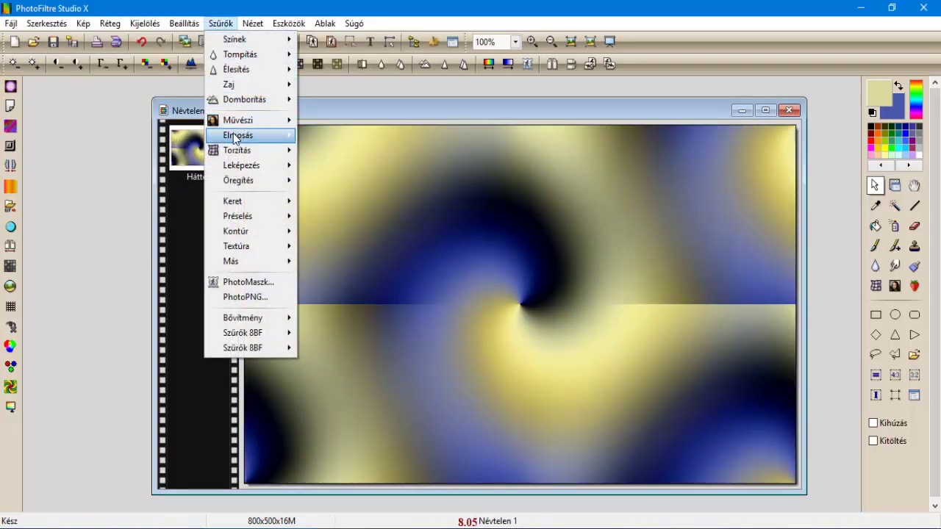
mouse_move(234, 139)
click(316, 167)
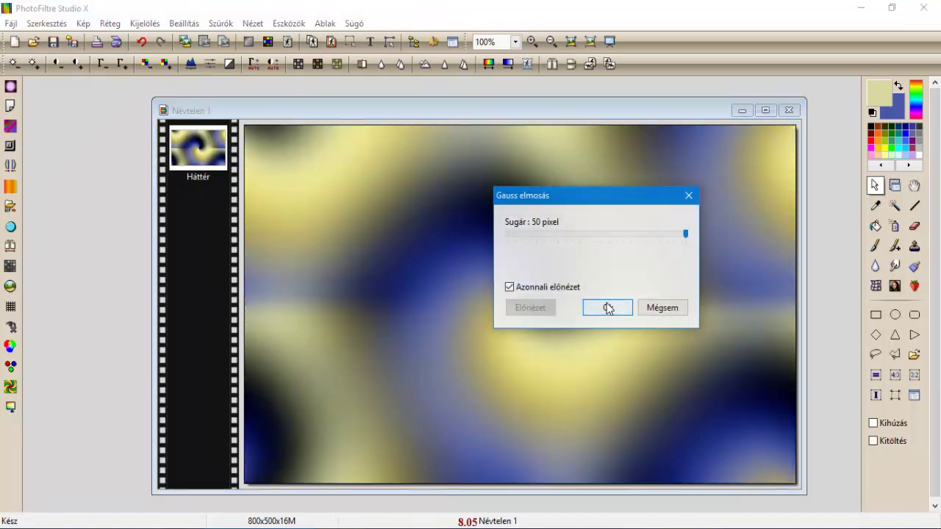
click(606, 307)
Step: Apply the artistic blur (Művészi elmosás) to the background
click(210, 23)
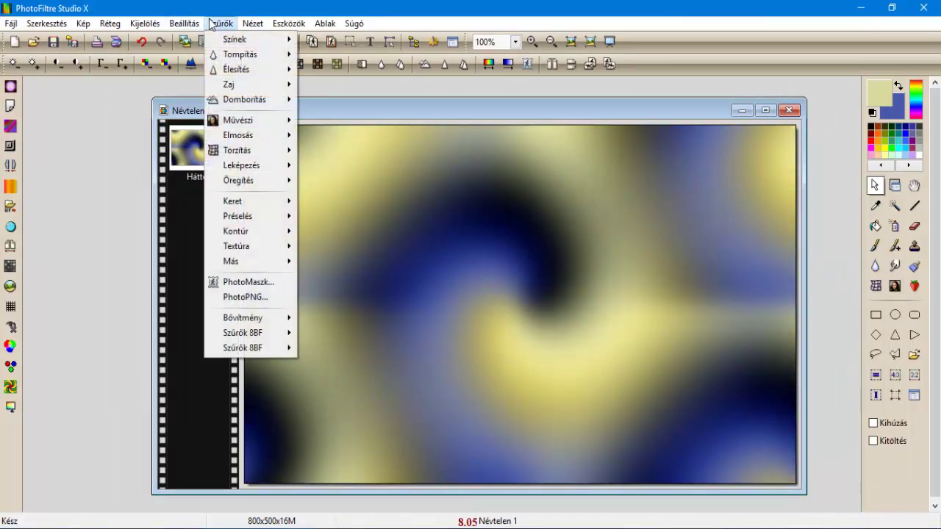
mouse_move(243, 136)
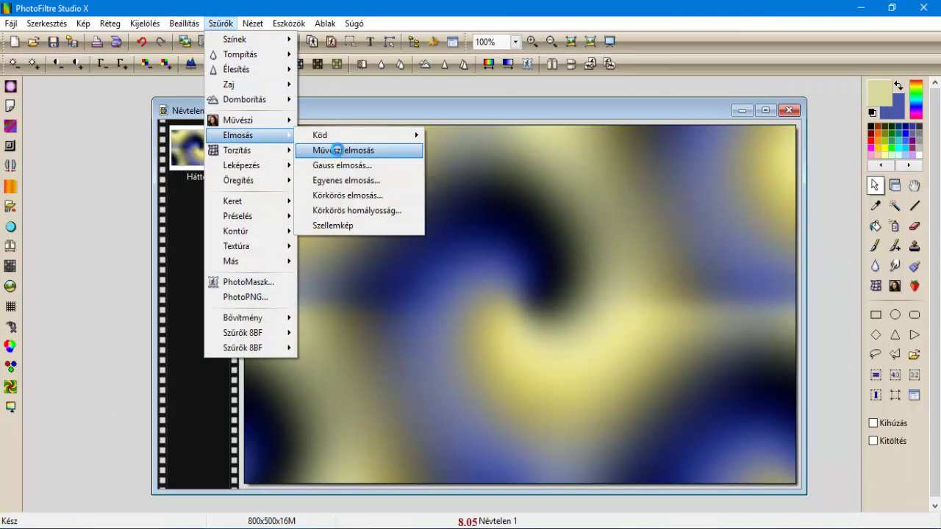
click(337, 150)
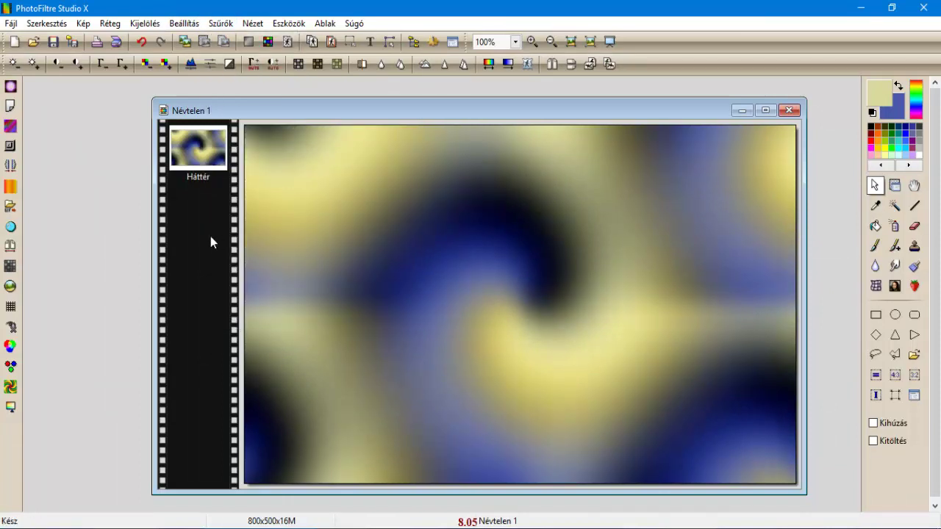
Step: Apply the Mehdi Sorting Tiles filter to the background with block range 300-500, block 330 and the Plus pattern
click(221, 24)
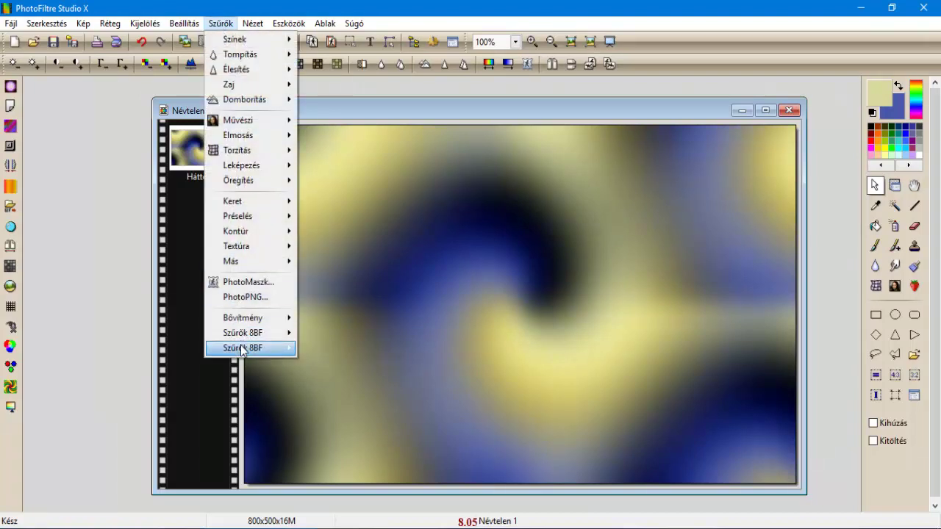
mouse_move(236, 334)
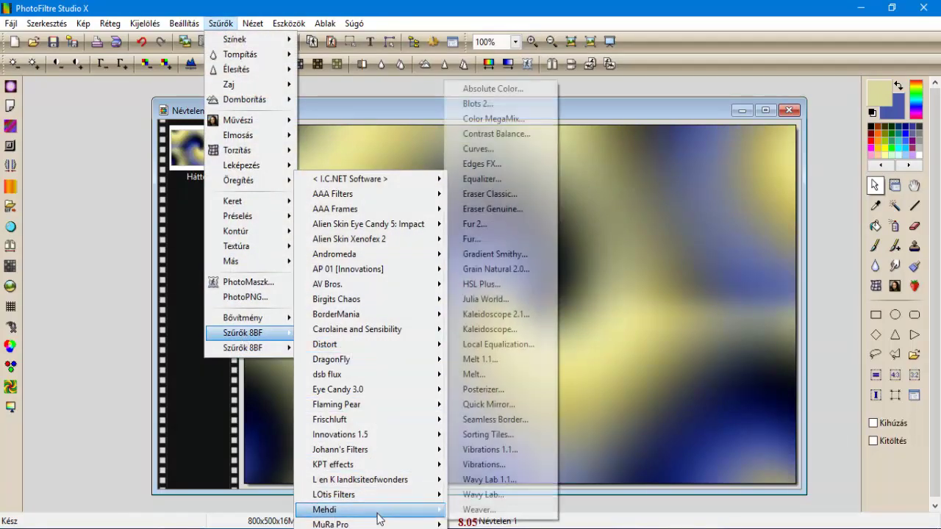
mouse_move(434, 514)
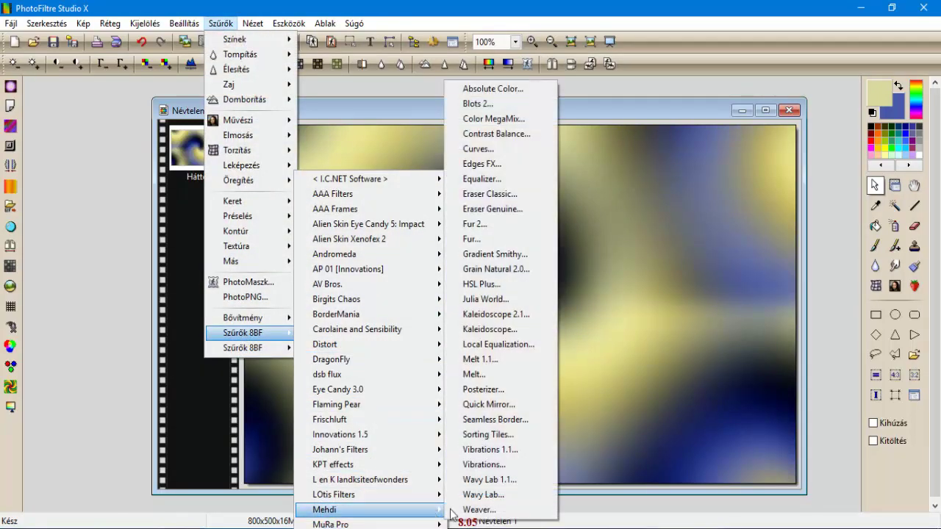
click(509, 440)
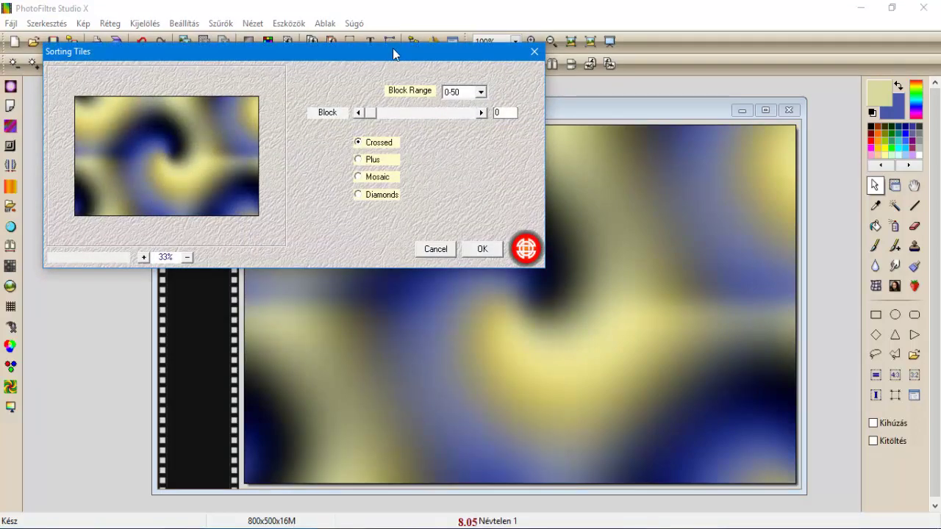
drag(393, 50, 512, 150)
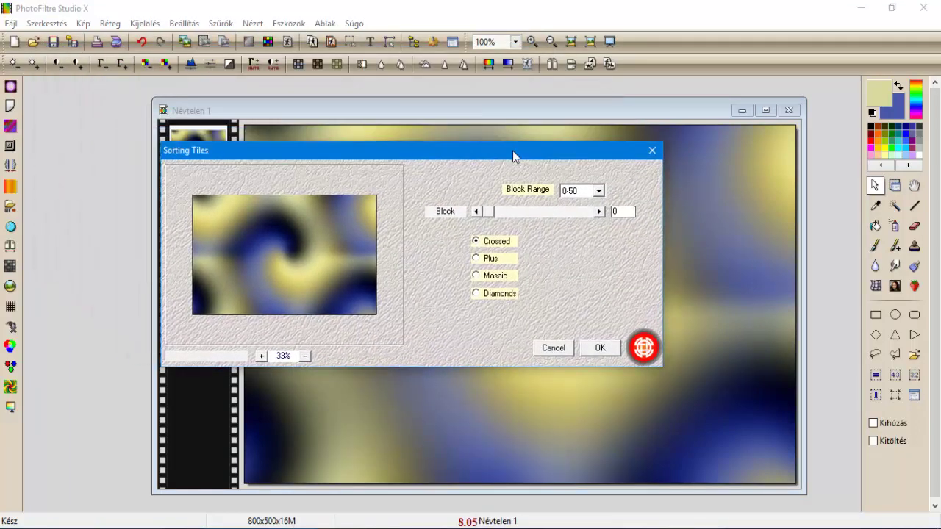
click(600, 191)
click(588, 235)
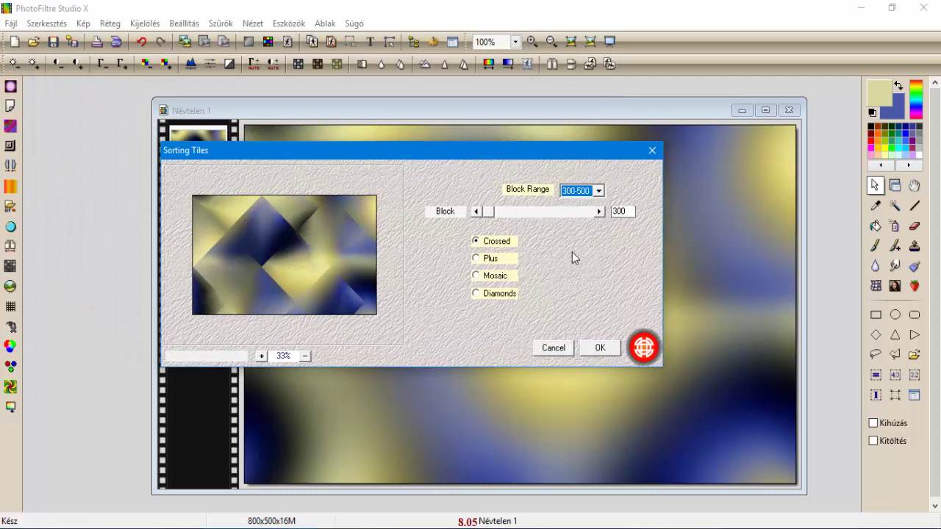
click(489, 259)
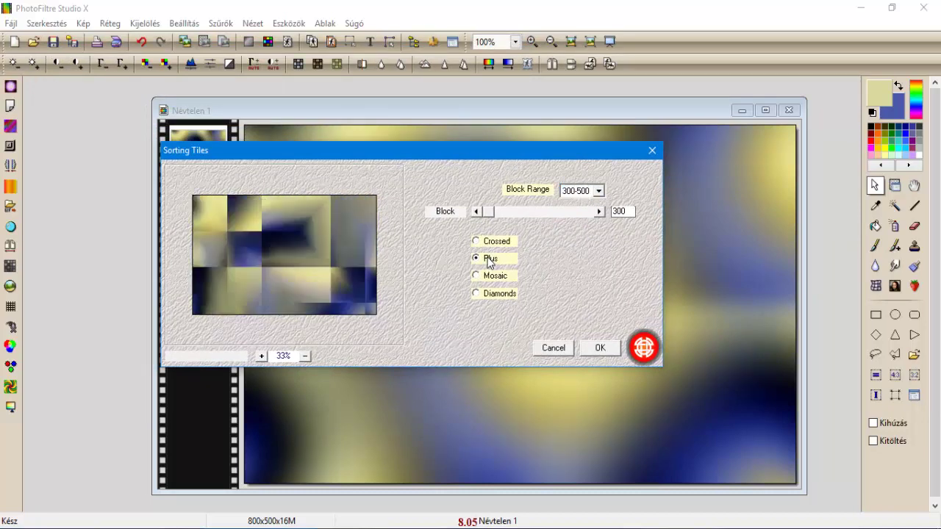
click(560, 212)
click(560, 212)
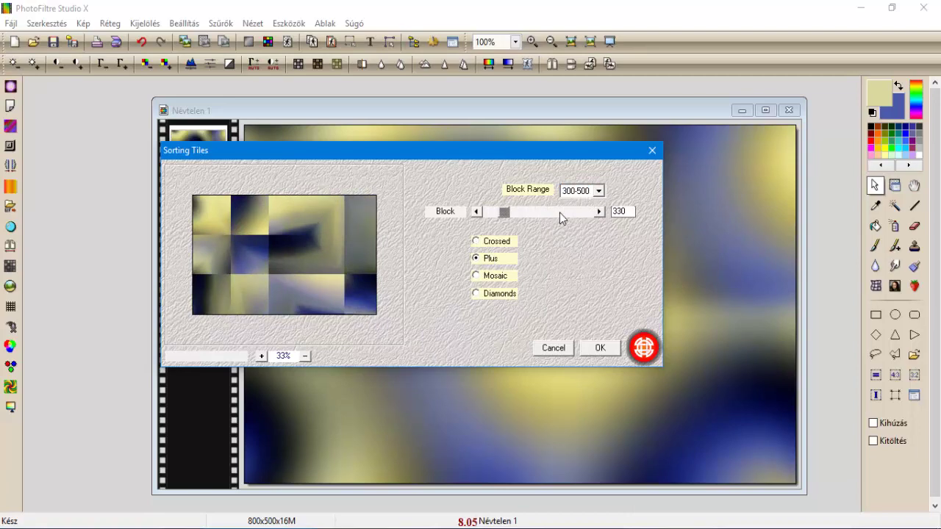
click(595, 349)
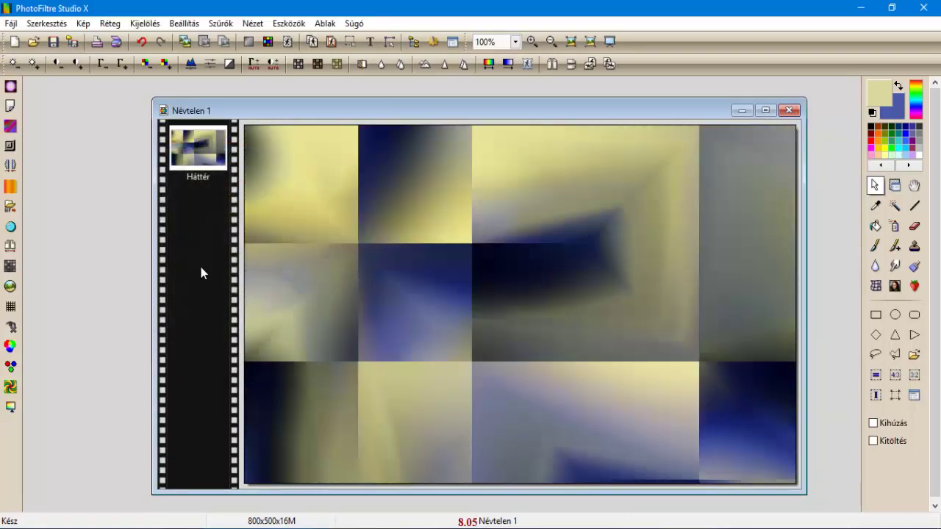
Step: Sharpen the tiled background with the micro contrast (Mikro kontraszt) filter
click(220, 23)
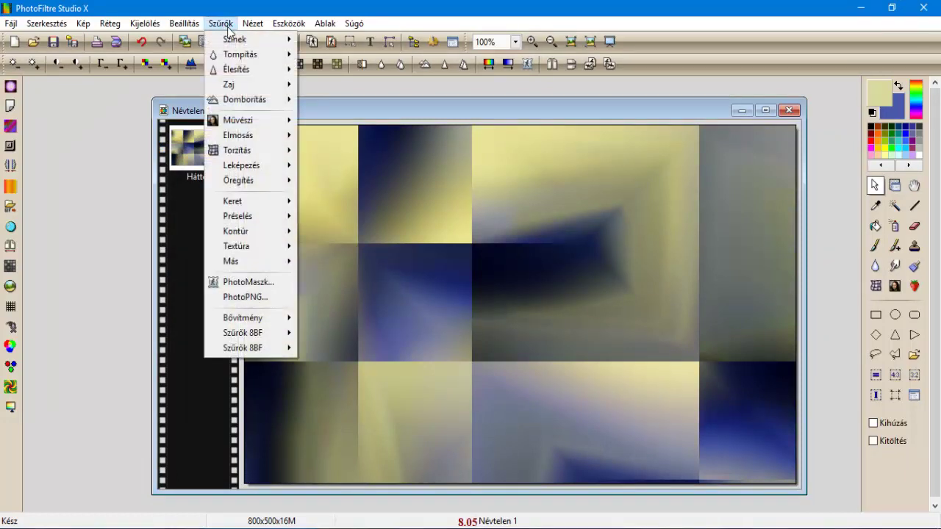
mouse_move(268, 72)
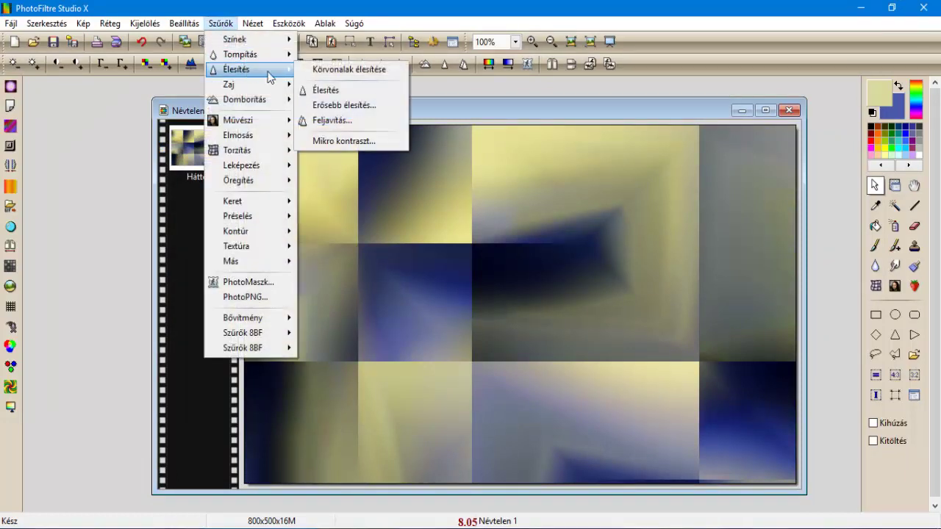
click(335, 141)
click(305, 361)
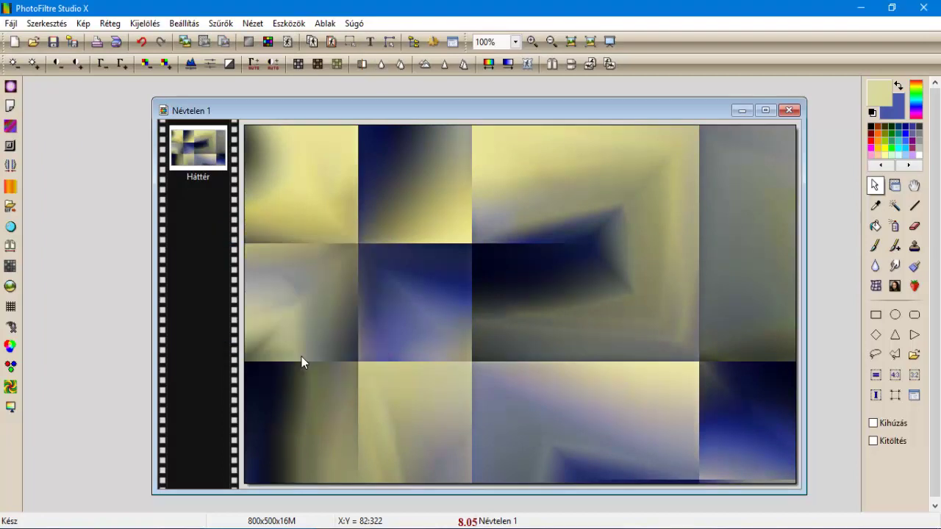
Step: Duplicate the background layer and flip the copy horizontally and vertically
right_click(210, 148)
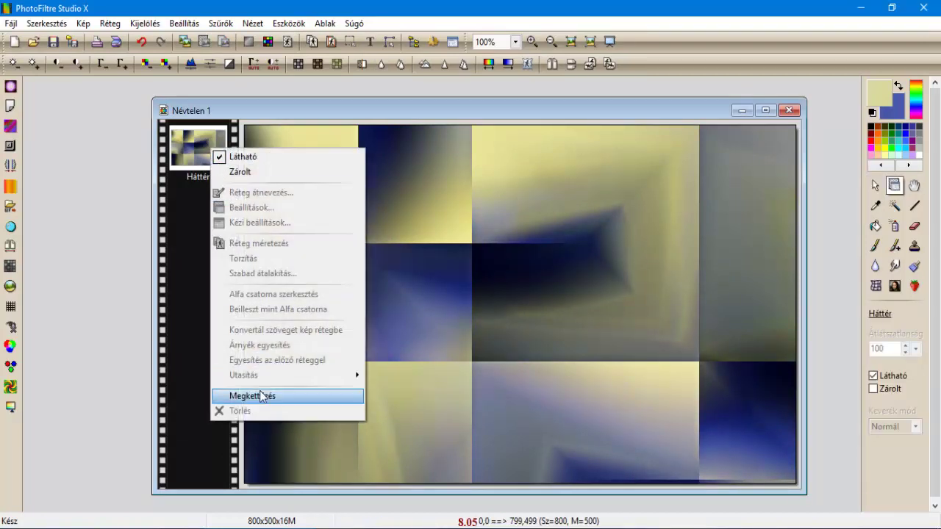
click(262, 396)
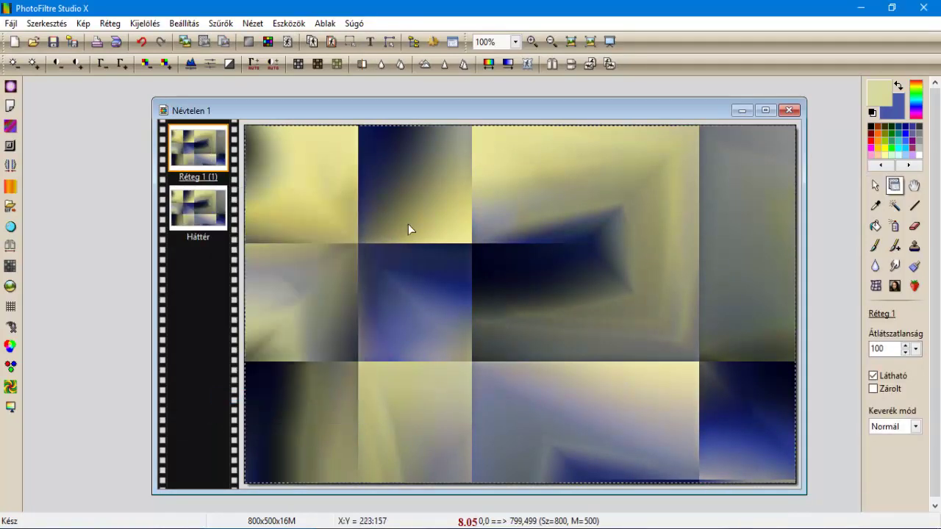
click(554, 65)
click(574, 69)
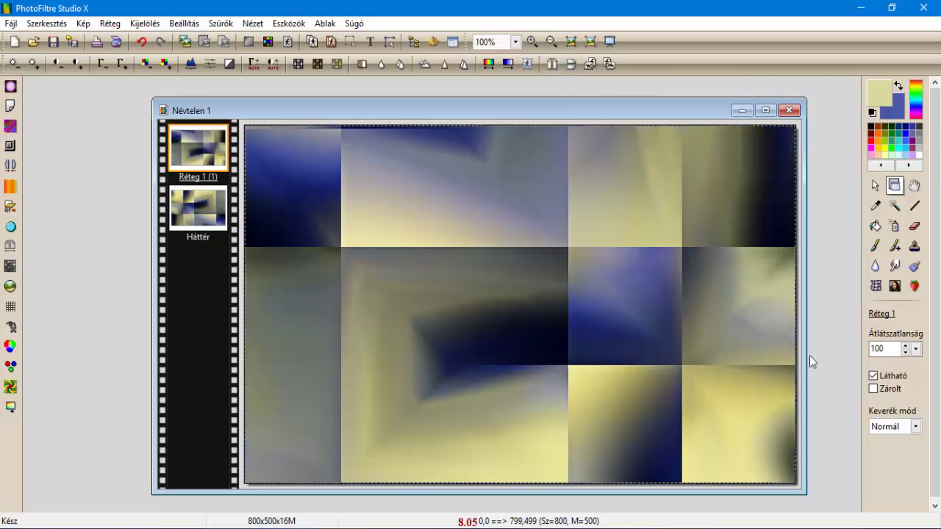
Step: Set the flipped layer's opacity to 50% and merge it into the background
click(917, 350)
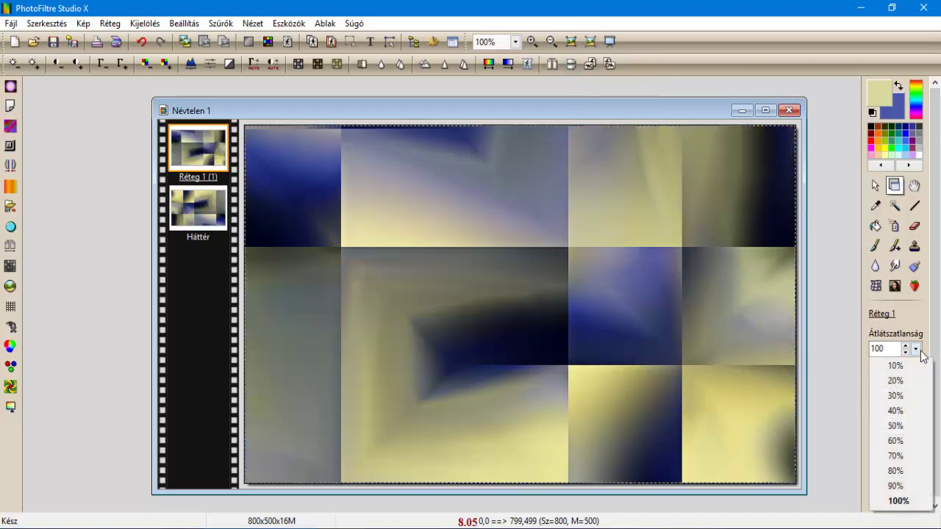
click(910, 426)
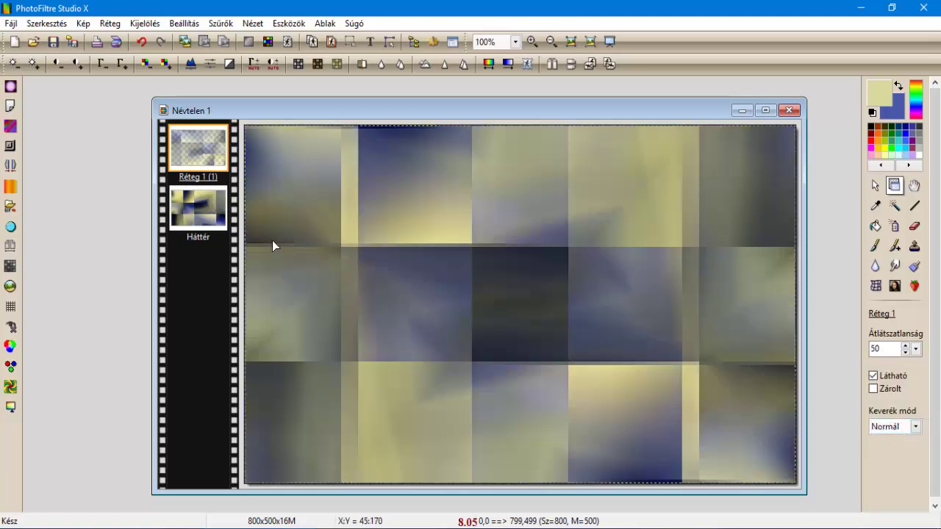
right_click(219, 162)
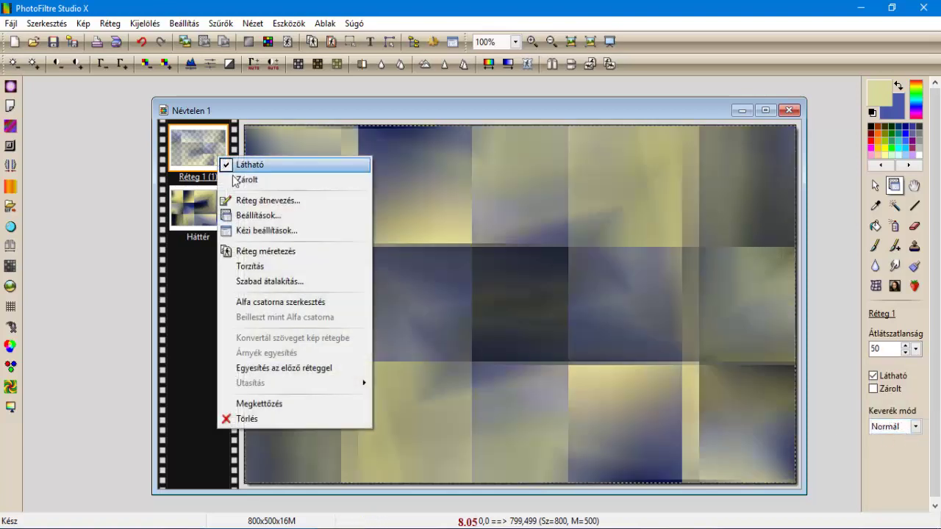
click(269, 368)
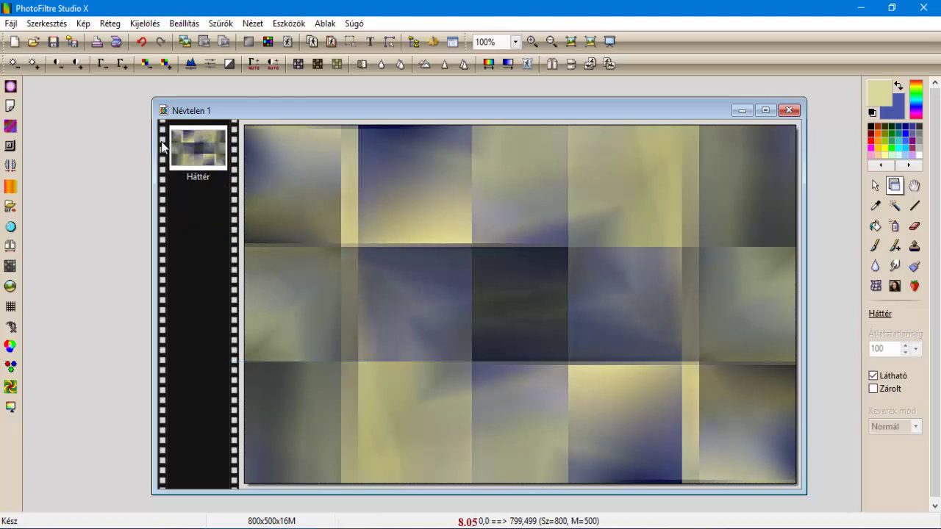
Step: Sharpen the merged background with the micro contrast (Mikro kontraszt) filter at 100% intensity and 12 pixels radius
click(215, 23)
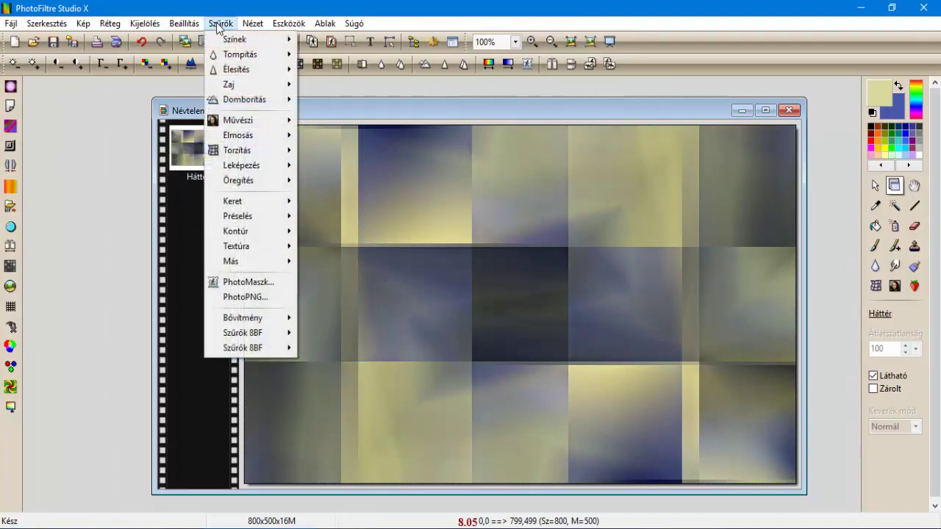
mouse_move(262, 74)
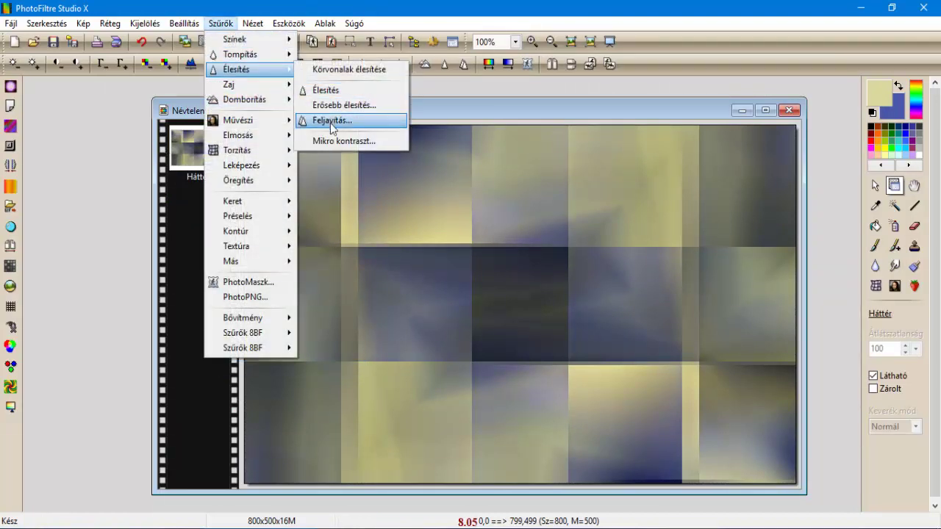
click(333, 140)
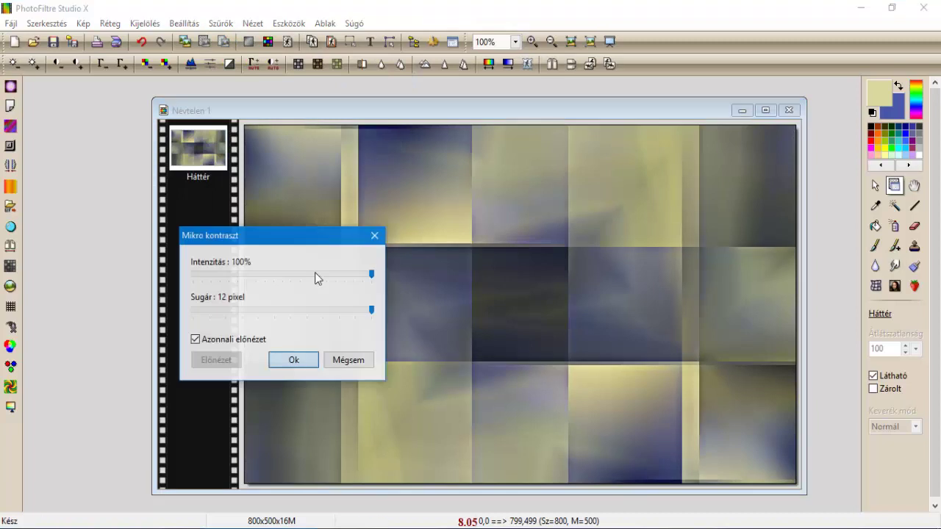
click(295, 361)
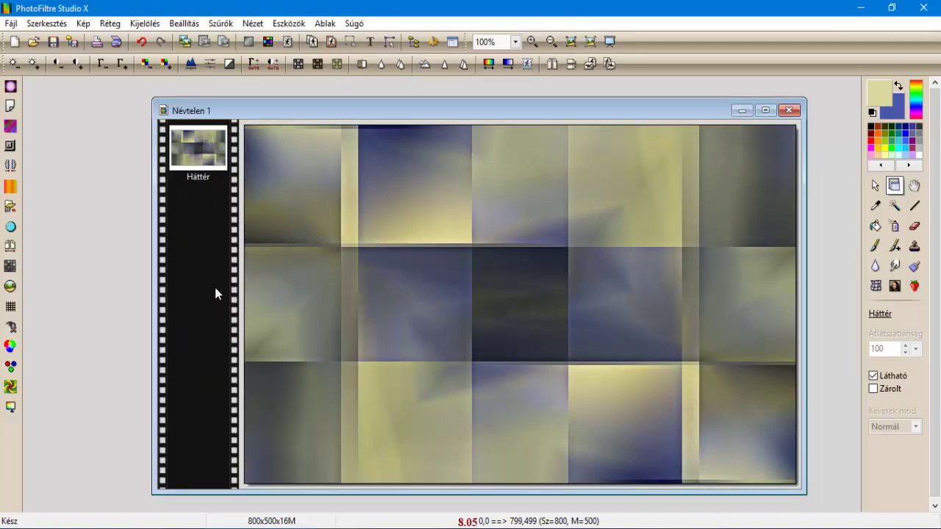
Step: Duplicate the background and choose Kaleidoscope 5 from the &<Bkg Kaleidoscope> group of Filters Unlimited 2.0 for the copy
right_click(192, 158)
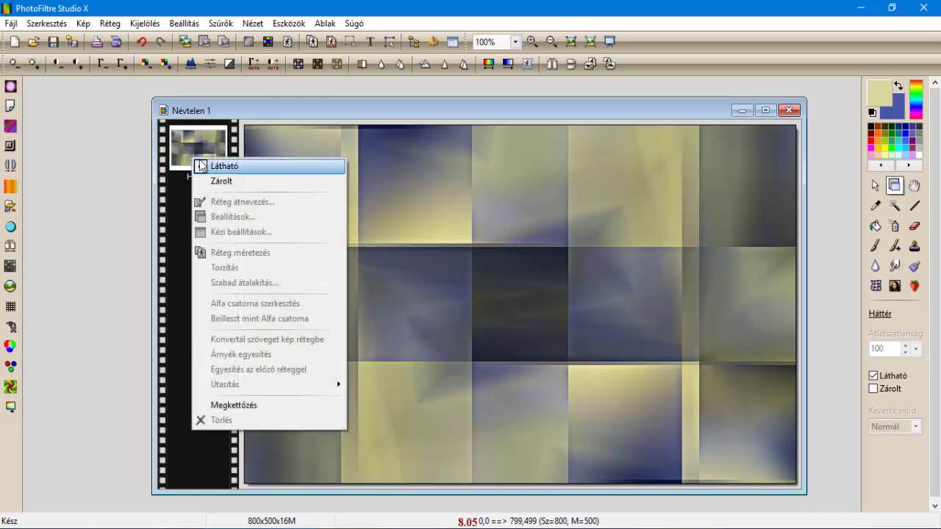
click(272, 406)
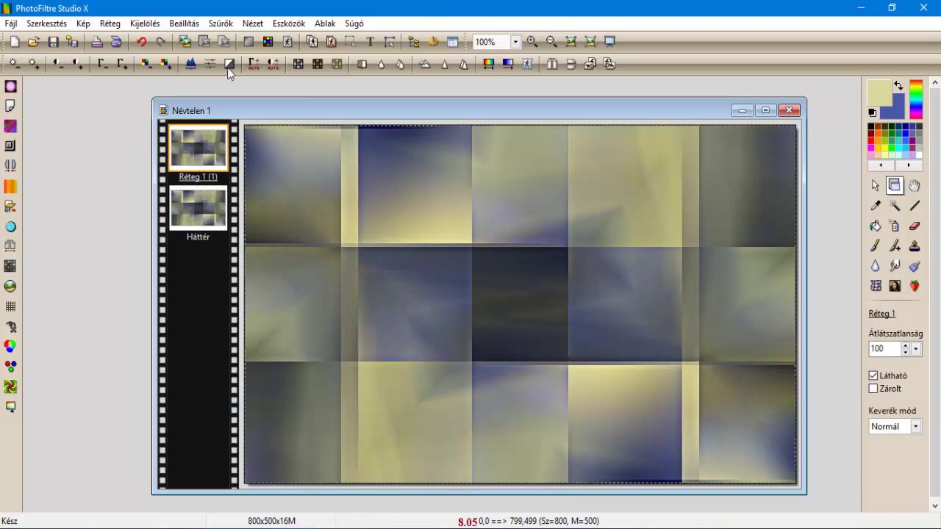
click(221, 24)
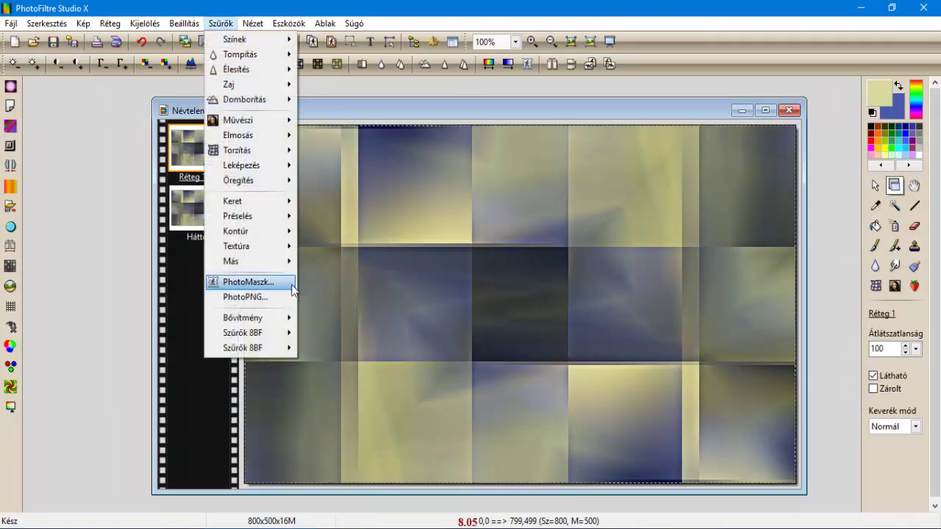
mouse_move(291, 339)
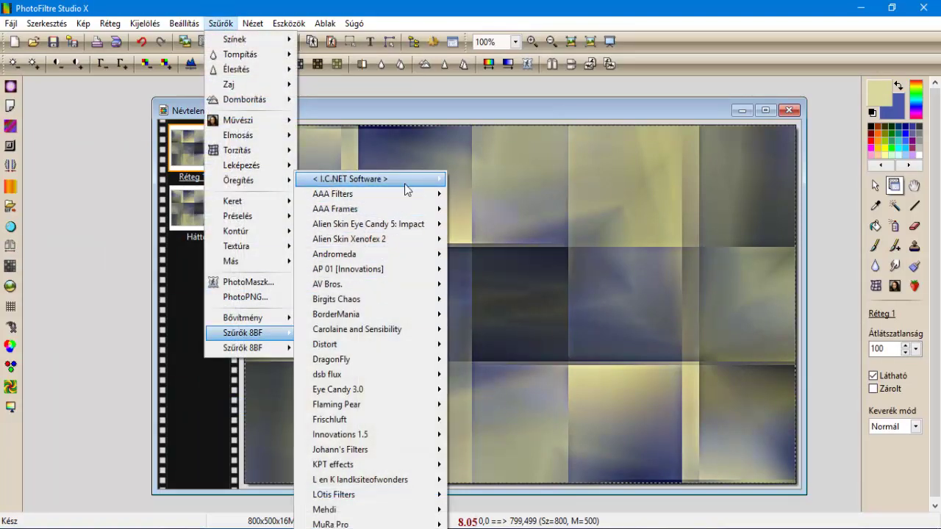
mouse_move(404, 184)
click(474, 184)
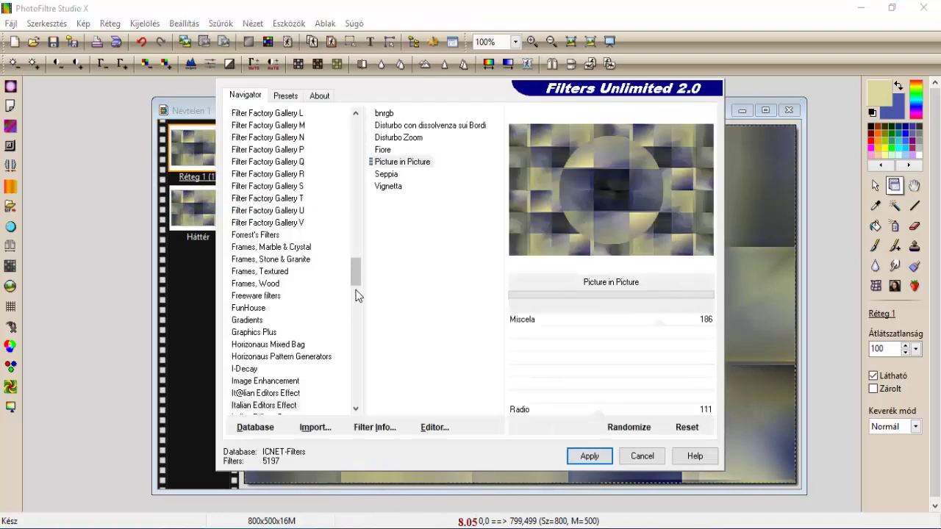
drag(357, 293, 351, 134)
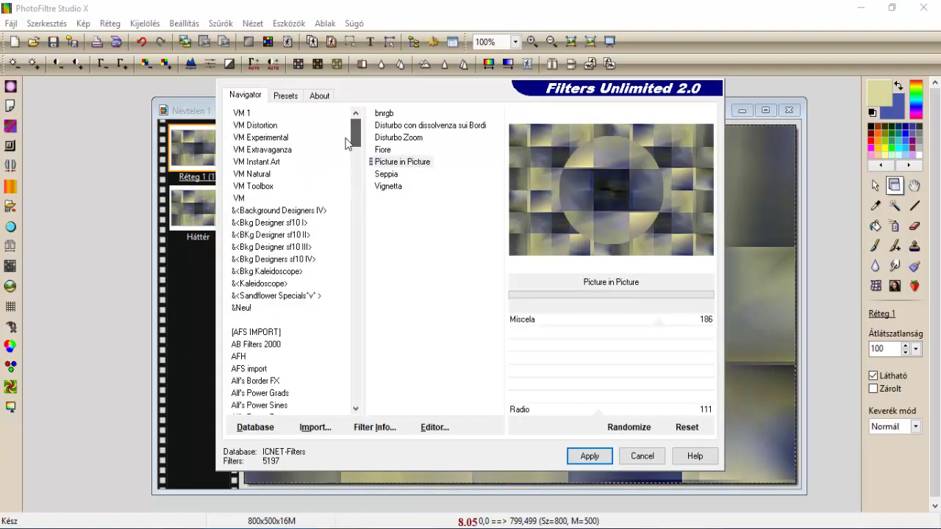
click(294, 272)
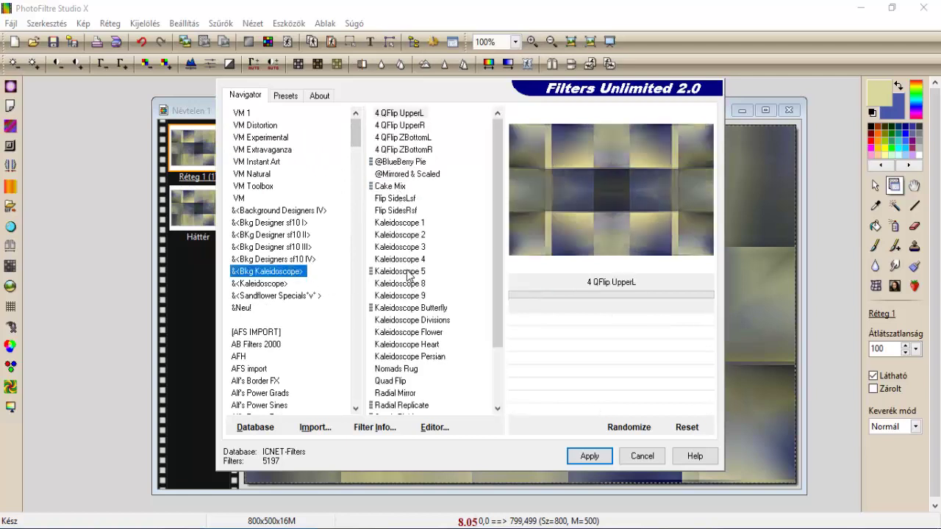
click(409, 272)
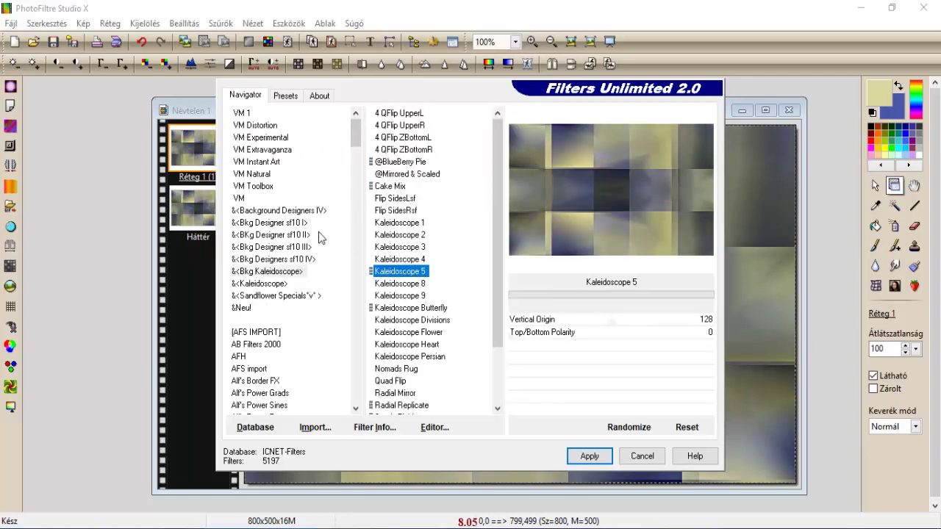
Step: Apply Kaleidoscope 5 using the saved preset with Vertical Origin 176 and Top/Bottom Polarity 144
click(286, 98)
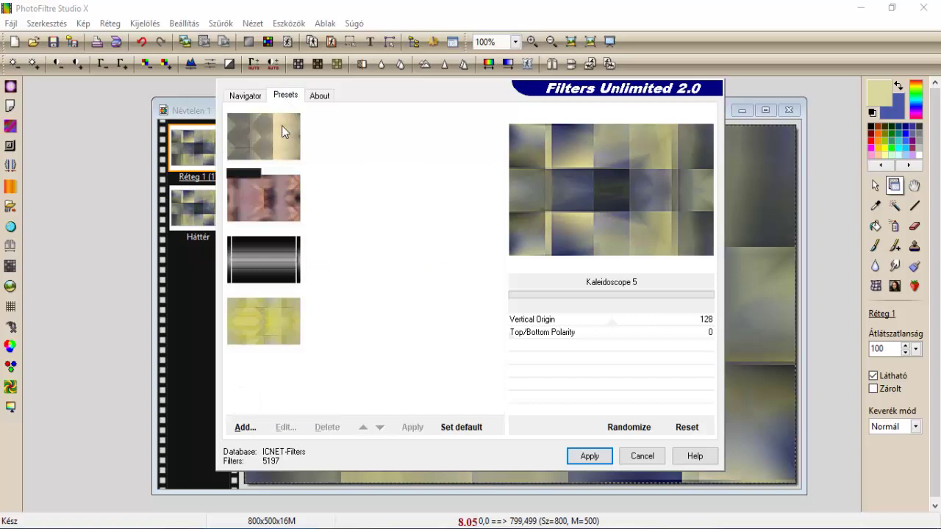
click(270, 189)
click(245, 95)
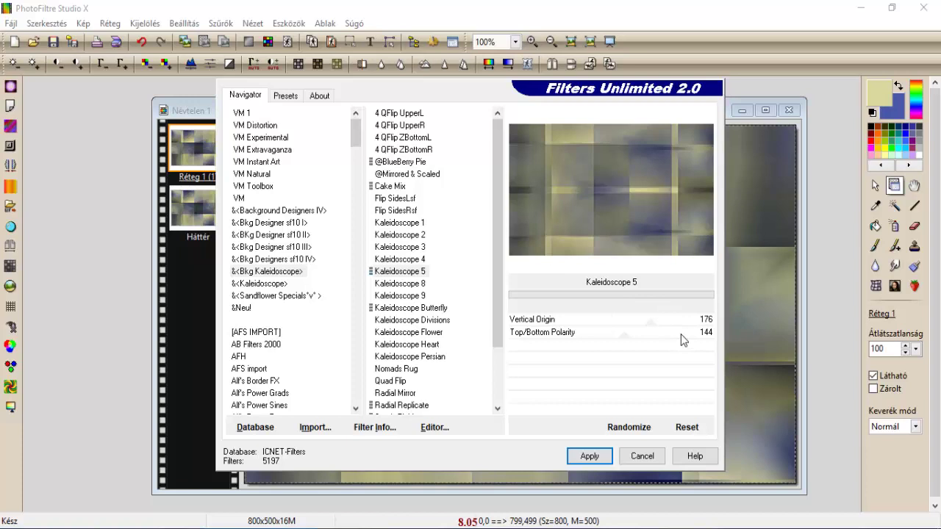
click(606, 458)
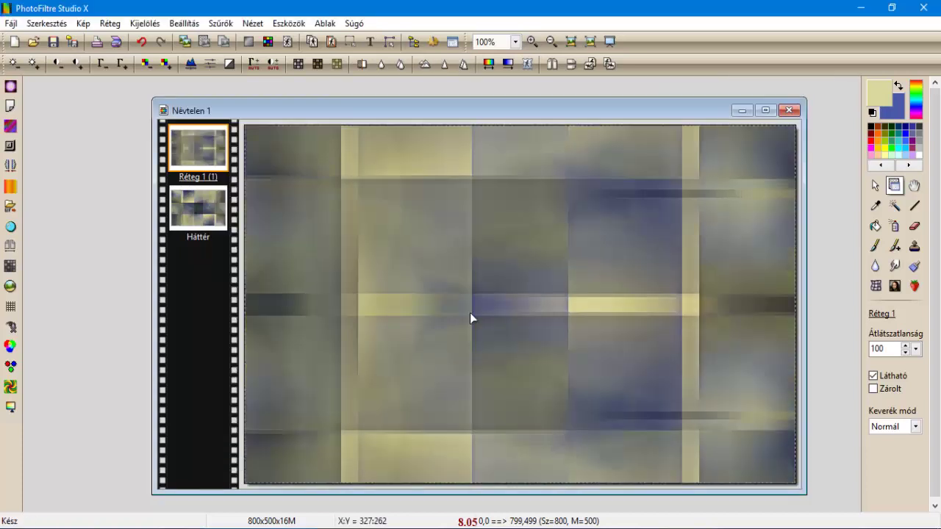
Step: Sharpen the kaleidoscope layer with the micro contrast (Mikro kontraszt) filter
click(220, 23)
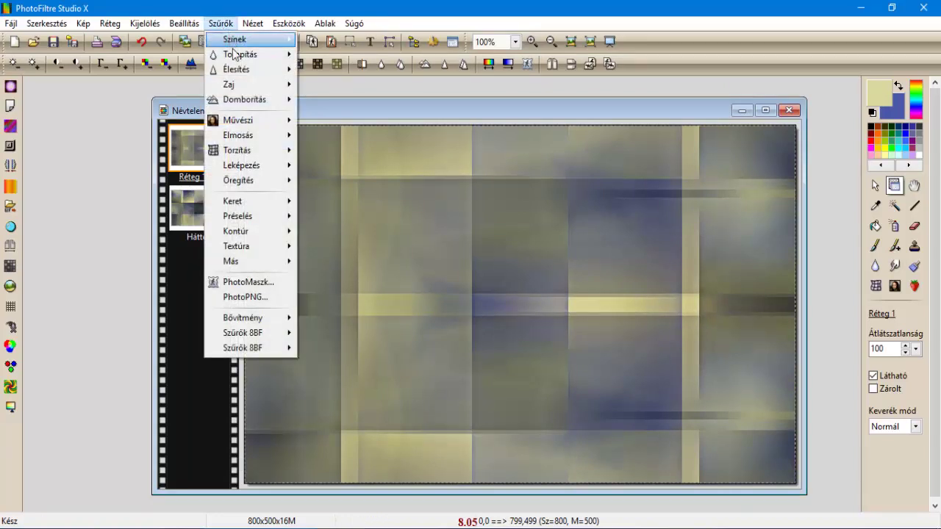
mouse_move(242, 69)
click(366, 140)
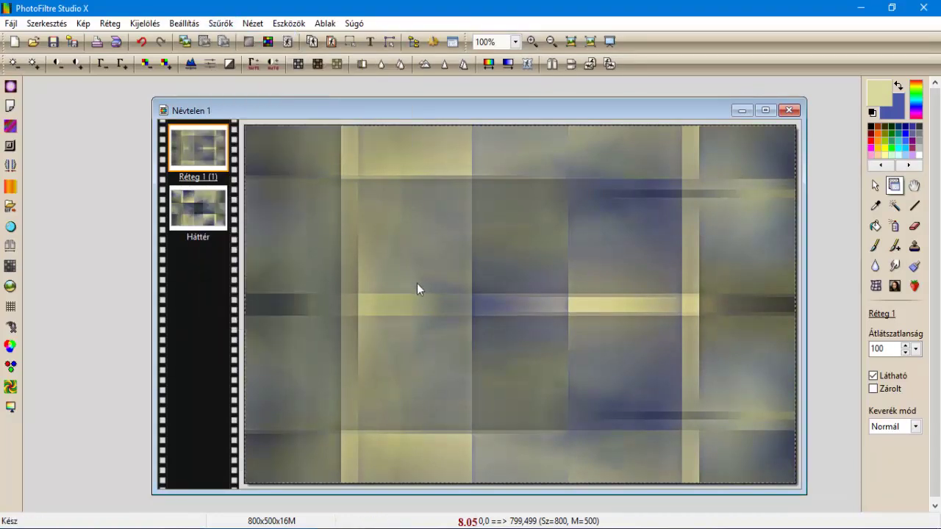
click(293, 361)
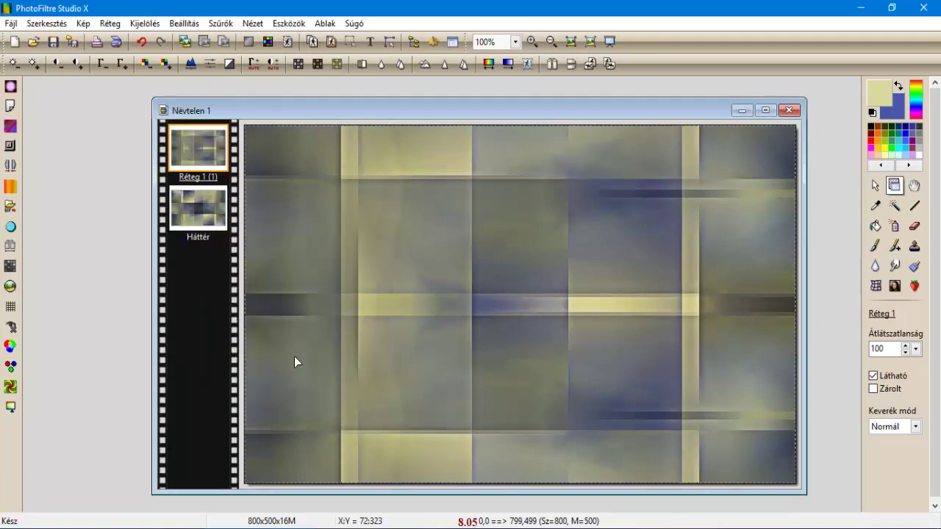
Step: Set the kaleidoscope layer's blend mode to grain merge (Szemcsésség egyesítése) and its opacity to 50%
click(918, 429)
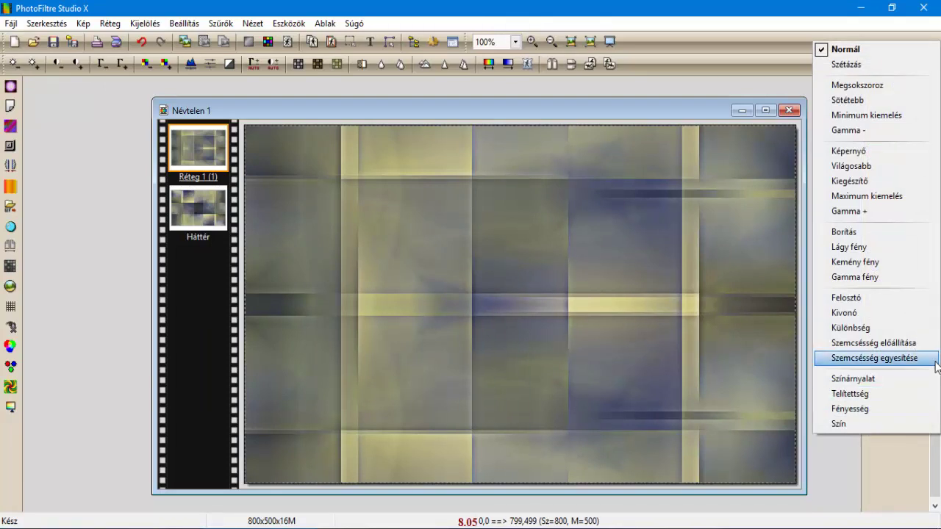
click(875, 358)
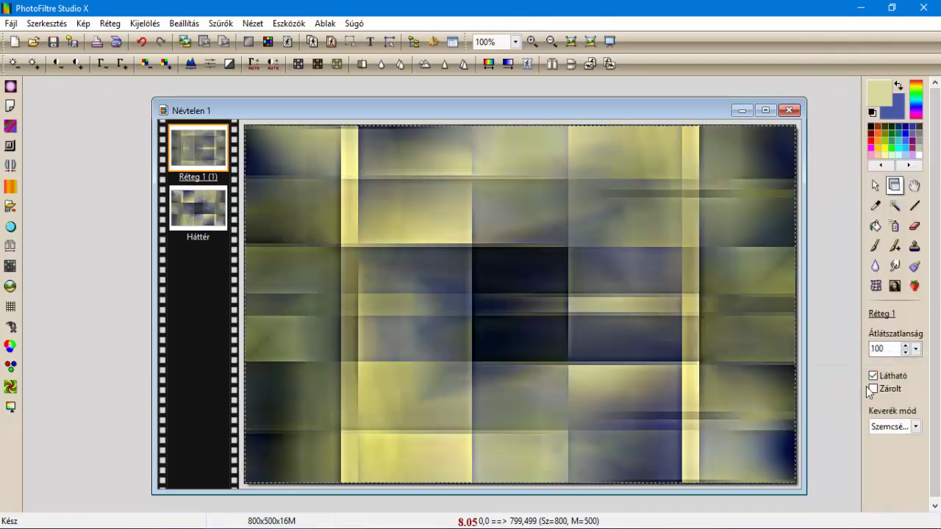
click(916, 349)
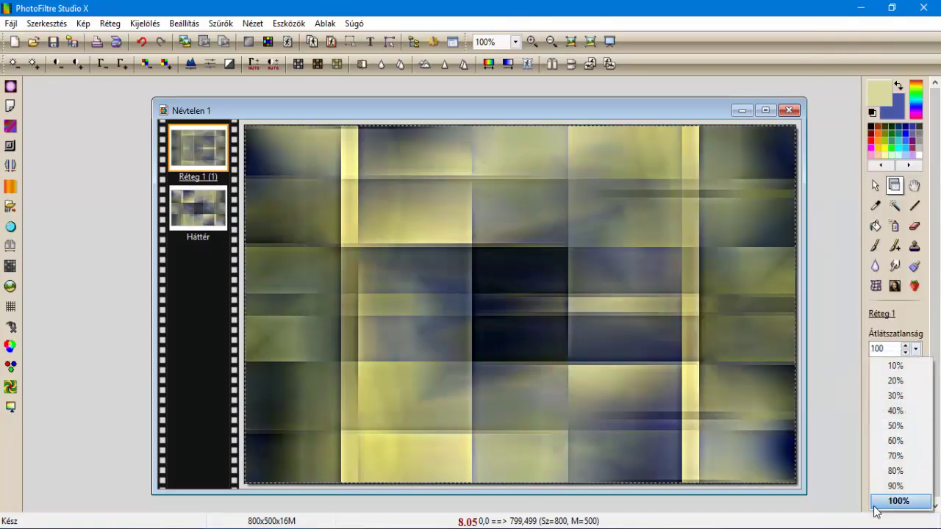
click(917, 429)
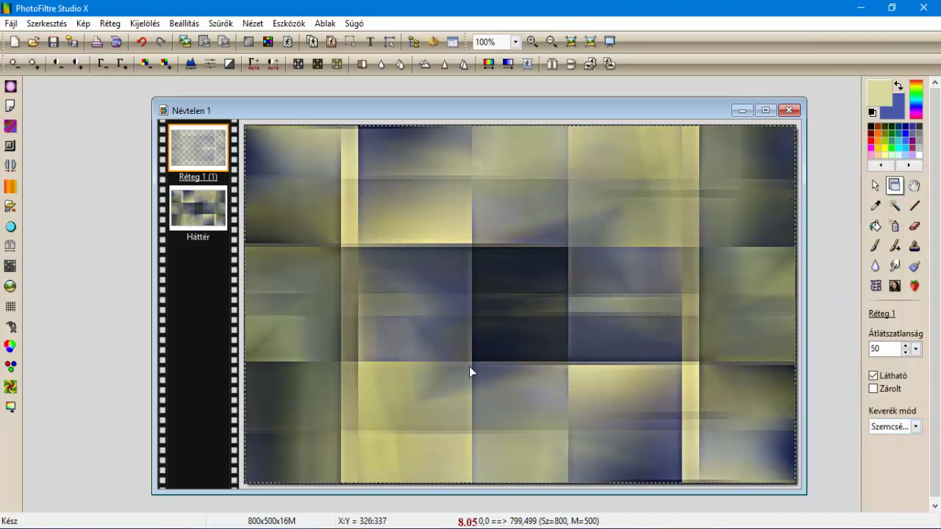
right_click(203, 139)
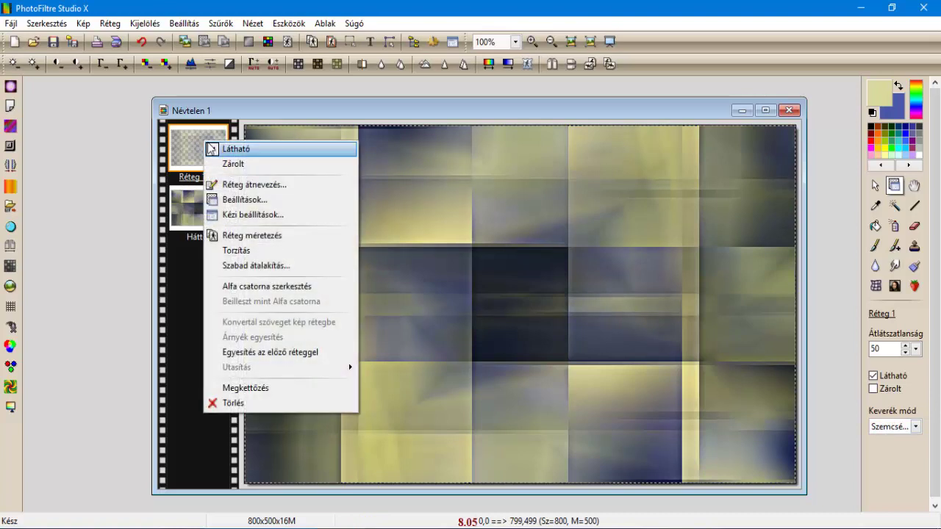
click(281, 353)
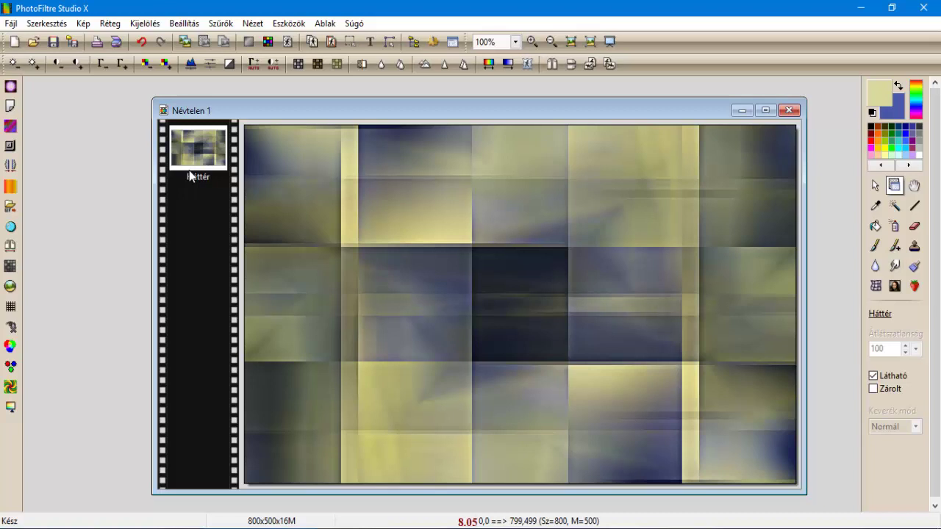
click(141, 42)
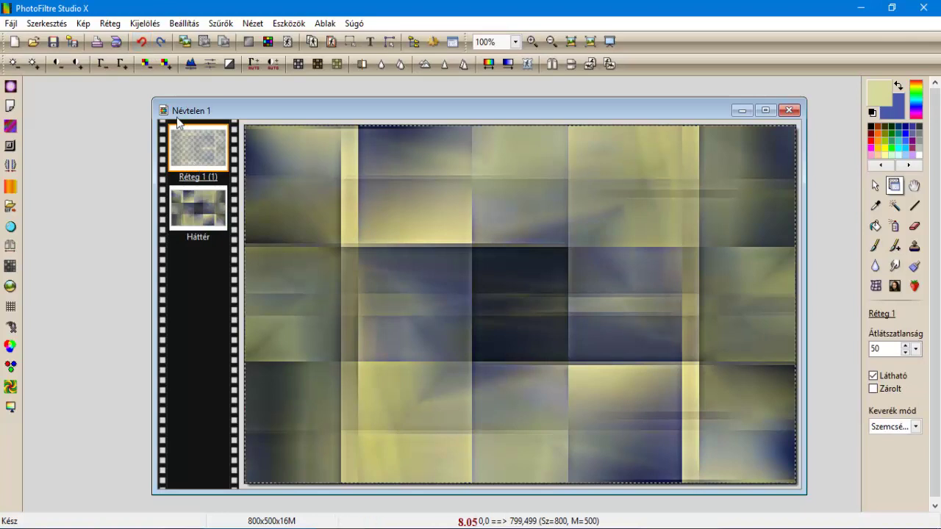
Step: Apply Mehdi's Weaver filter to the kaleidoscope layer with Size Range 300-500 and Size 300
click(220, 23)
mouse_move(272, 335)
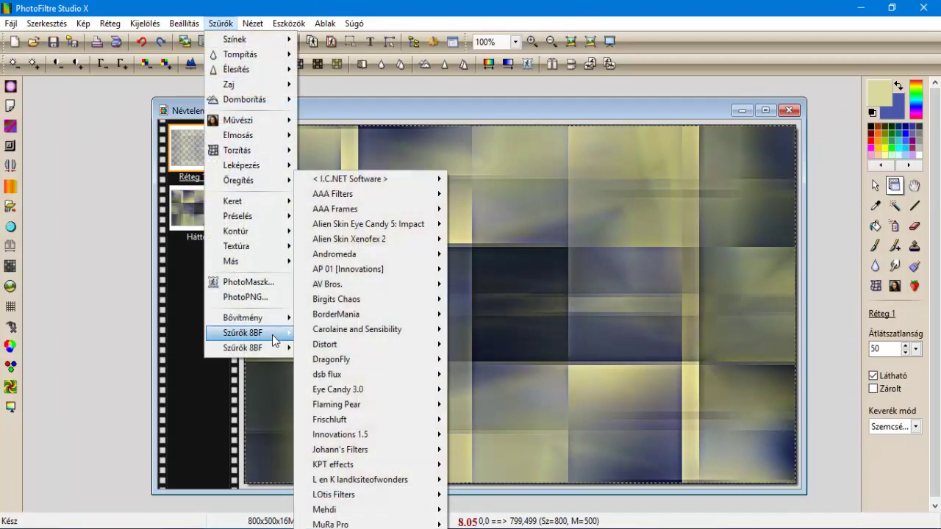
mouse_move(423, 517)
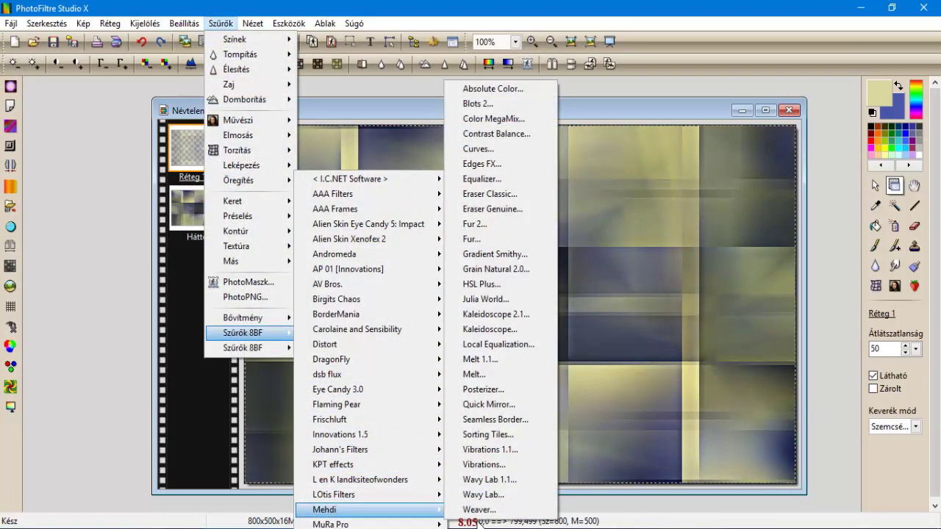
click(478, 513)
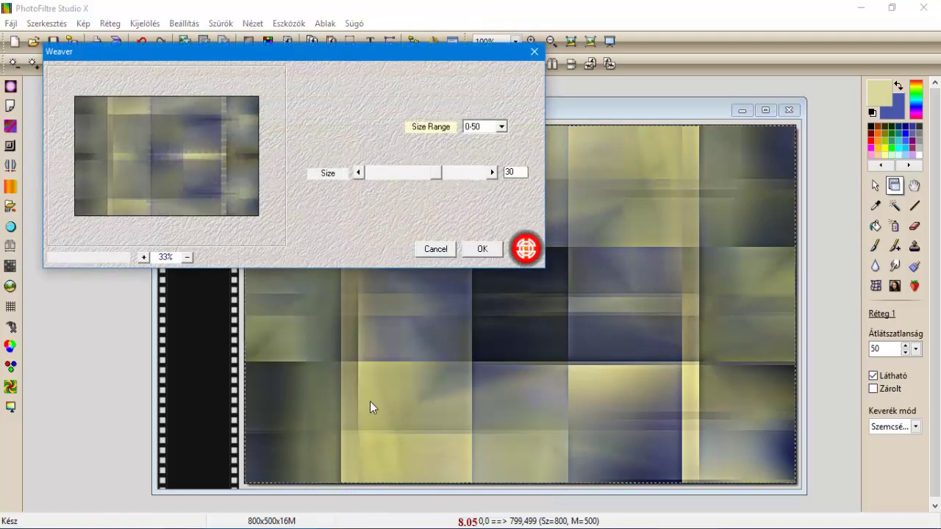
click(502, 126)
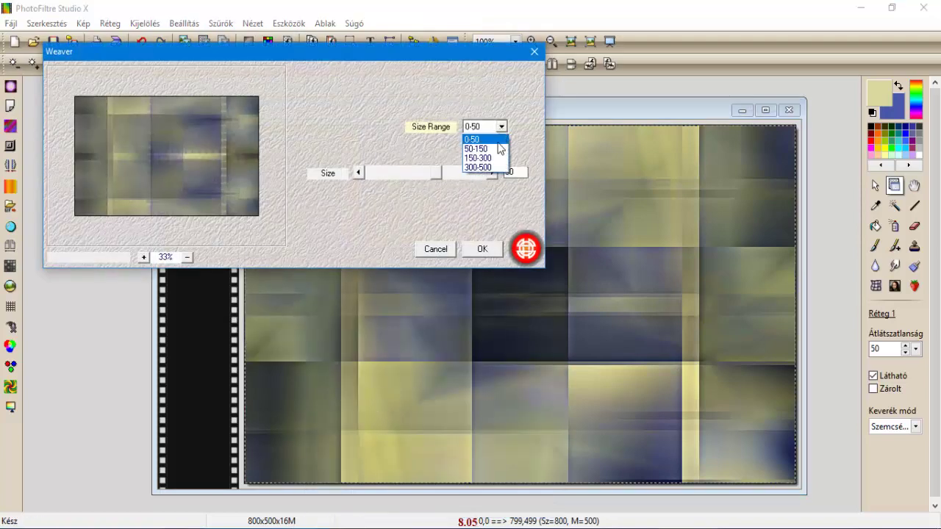
click(486, 168)
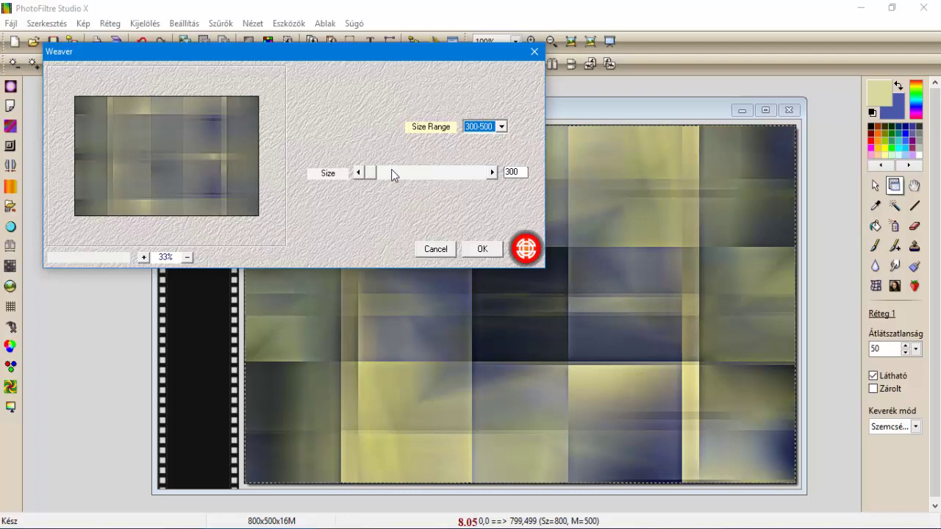
click(479, 248)
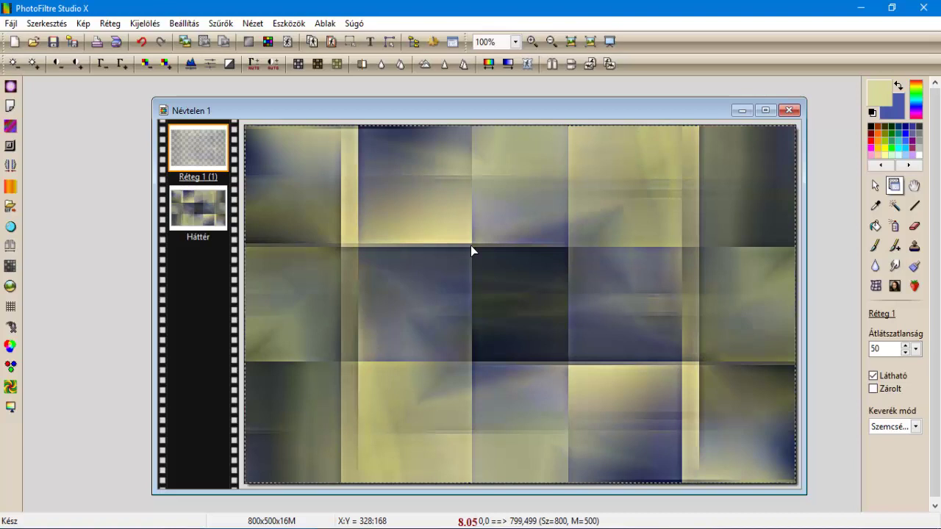
Step: Apply the Defocus effect from VanDerLee UnPlugged-X to the layer with a Defocus value of 7
click(222, 24)
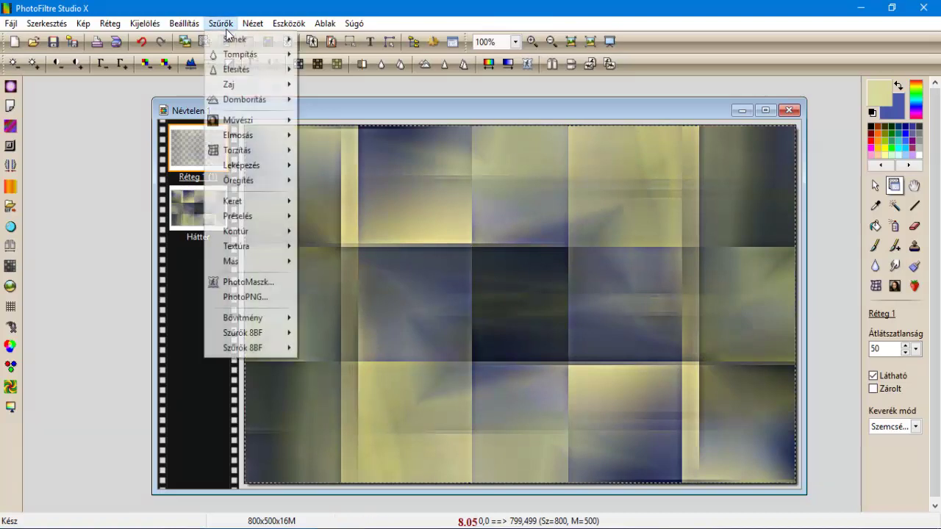
mouse_move(293, 348)
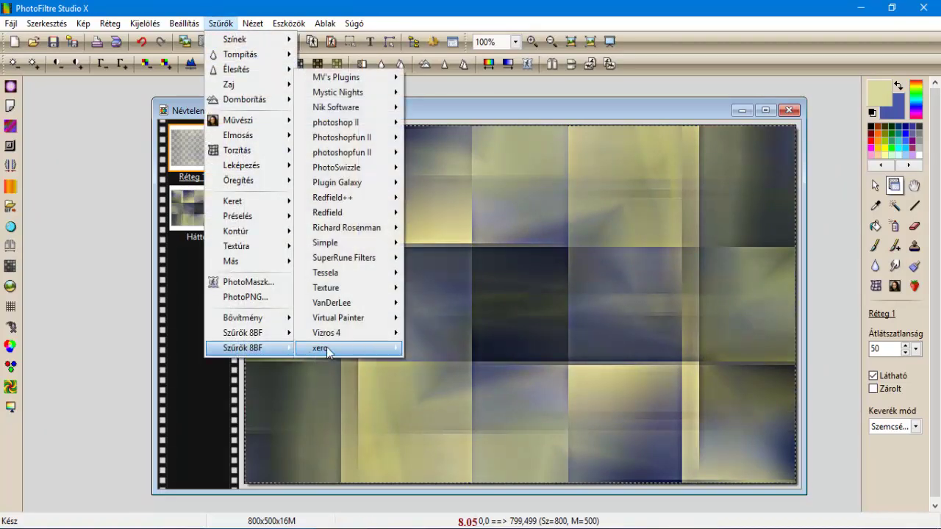
mouse_move(343, 311)
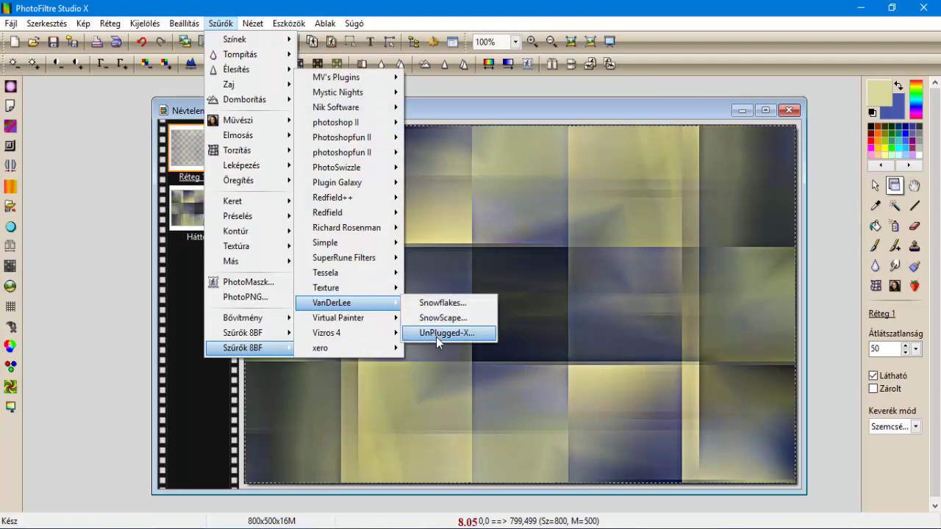
click(436, 337)
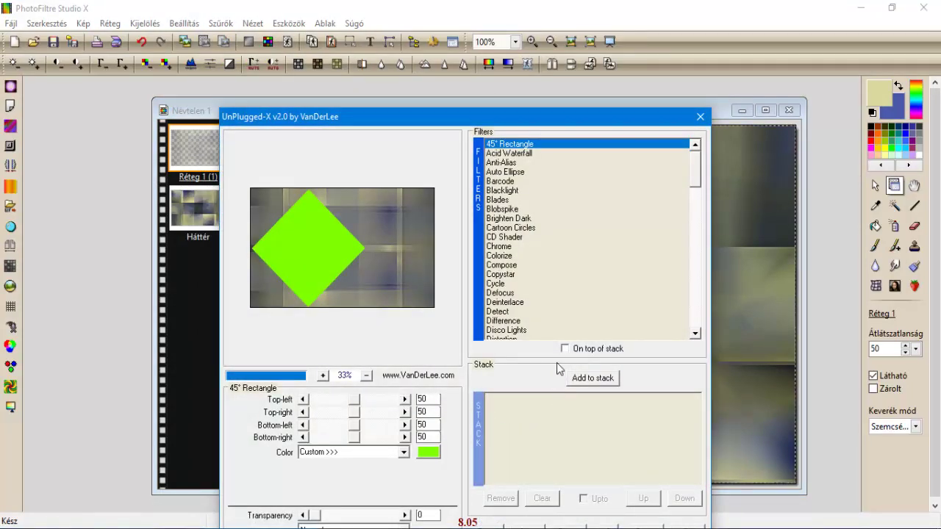
click(505, 294)
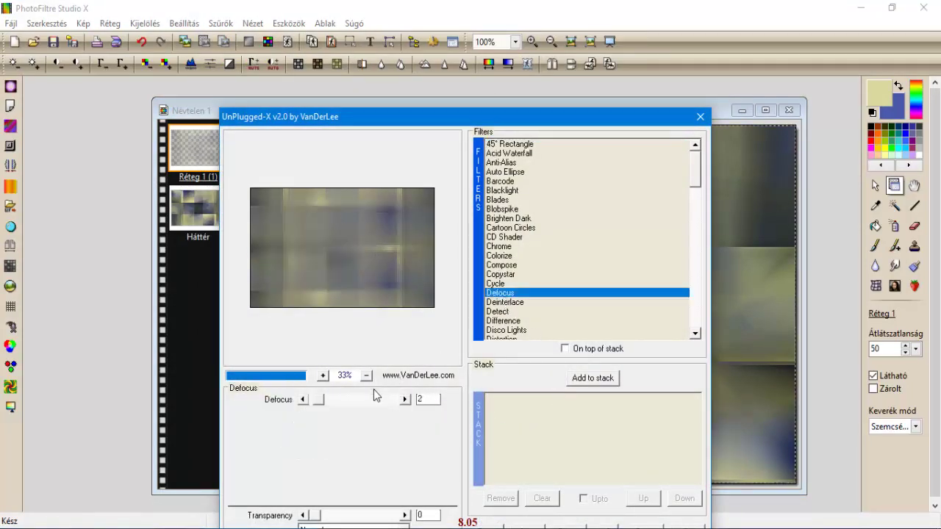
click(375, 399)
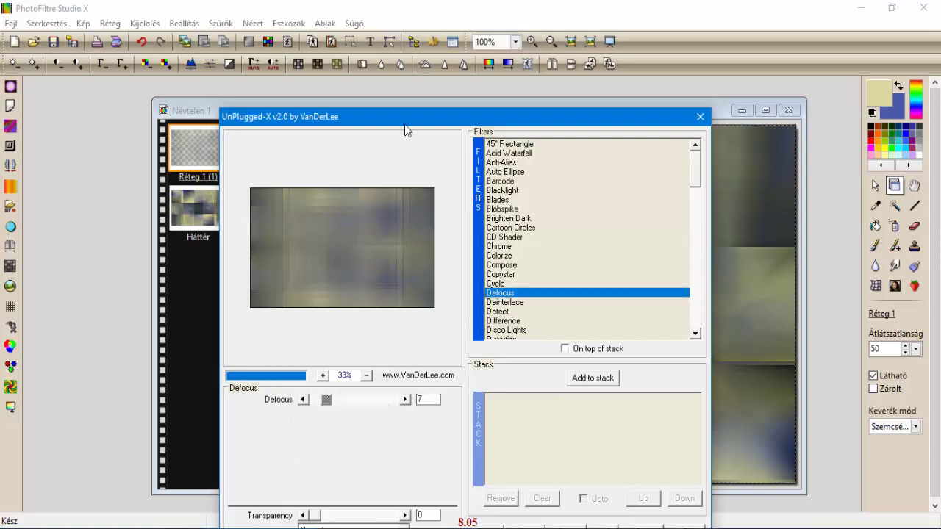
drag(408, 131, 405, 65)
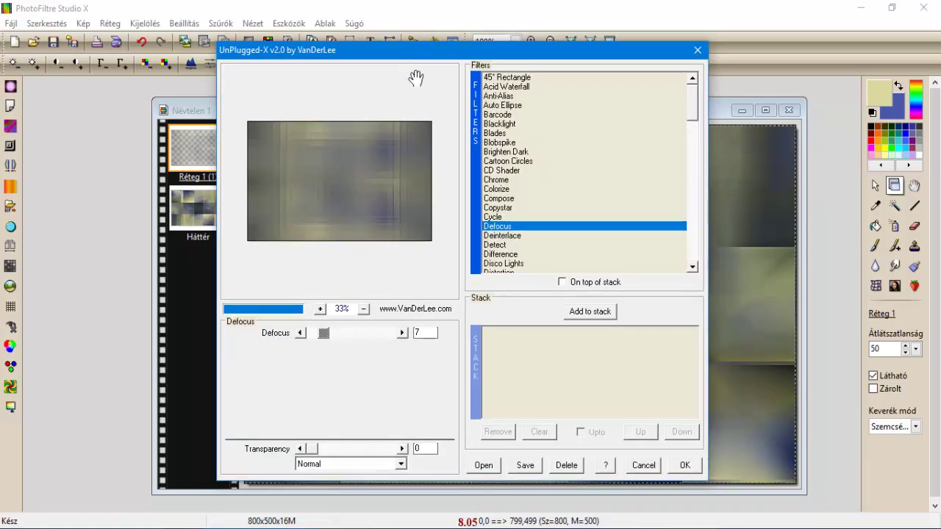
click(686, 466)
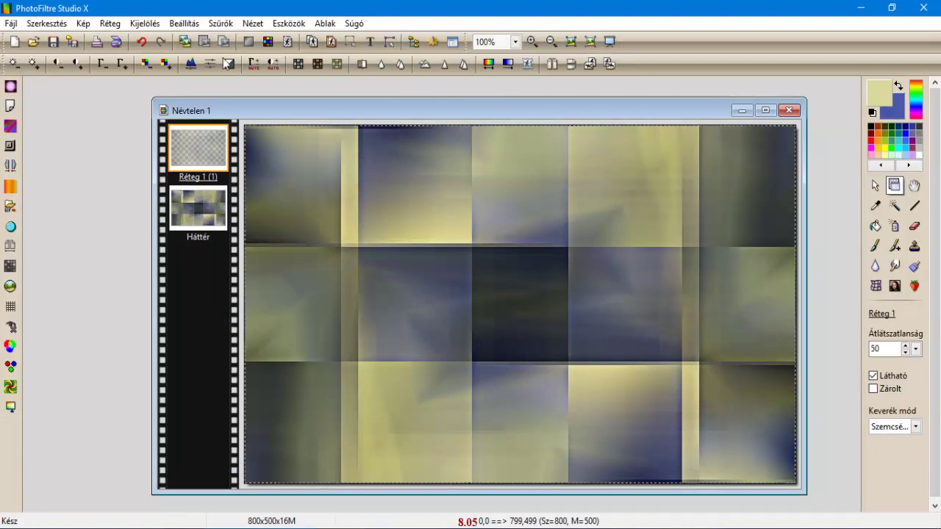
Step: Sharpen the layer with micro contrast (Mikro kontraszt) at 100% intensity and a 12 pixel radius
click(220, 23)
mouse_move(263, 71)
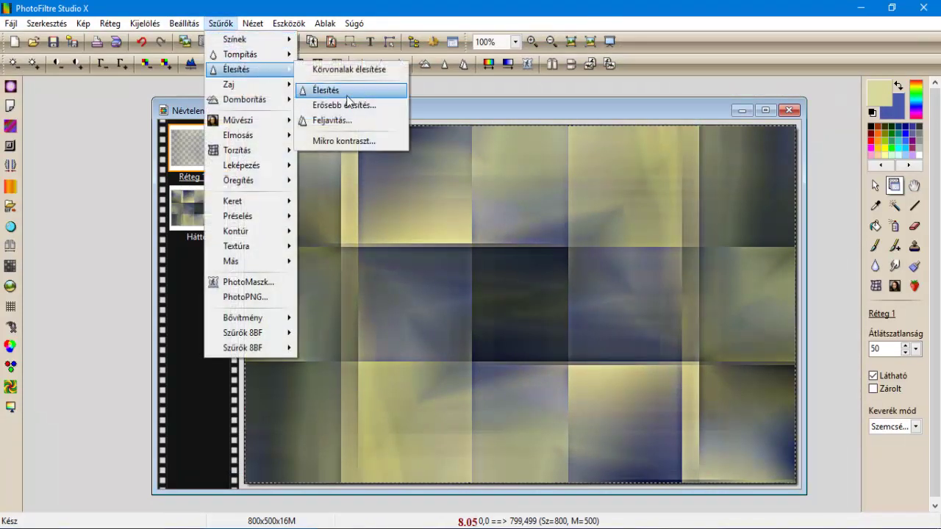
click(359, 141)
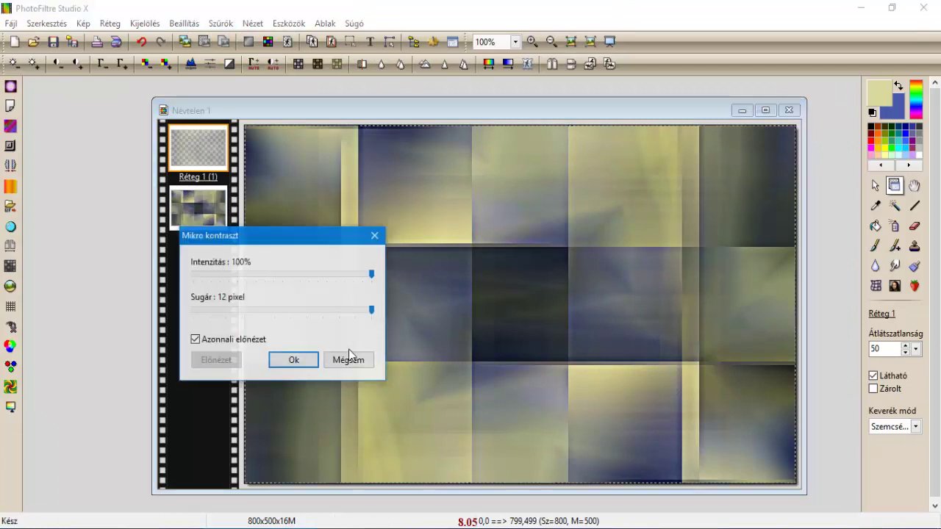
click(306, 363)
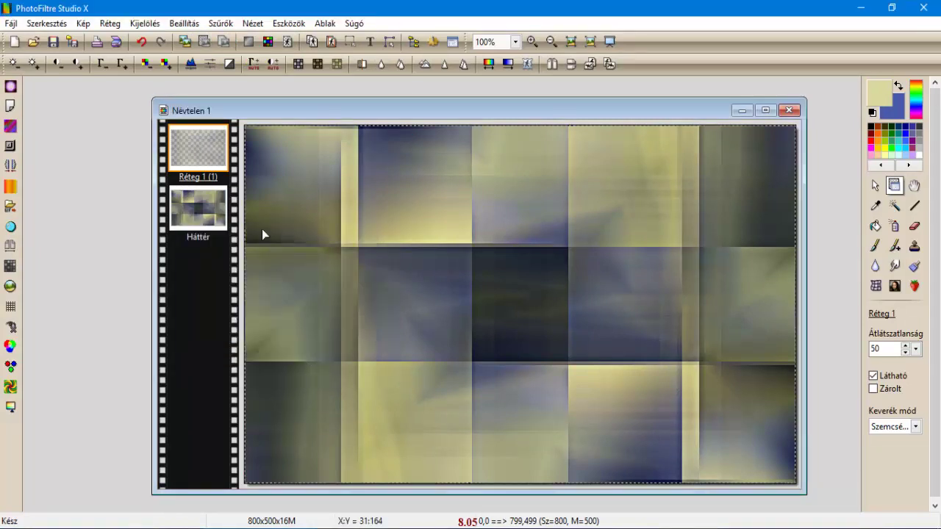
Step: Apply moderate embossing (Mérsékelt domborítás) to the layer and raise its gamma by two increments
click(221, 23)
mouse_move(265, 103)
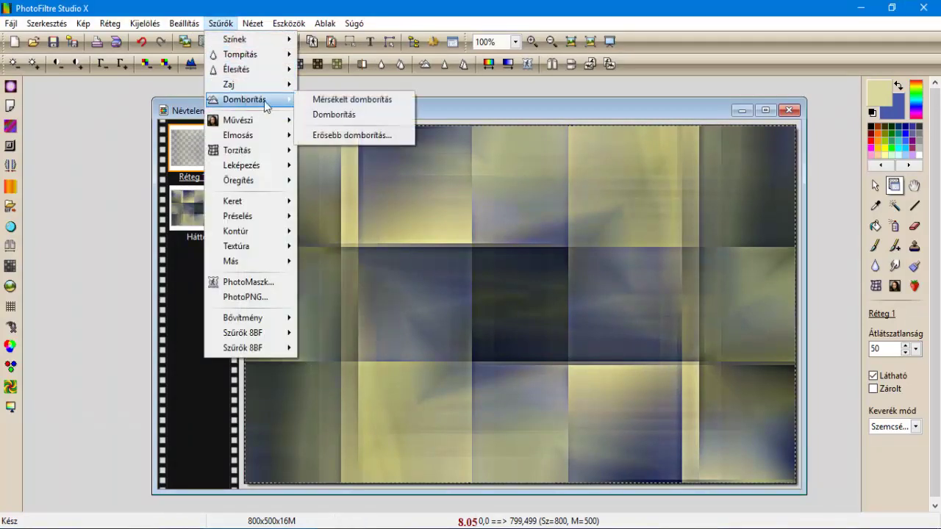
click(347, 99)
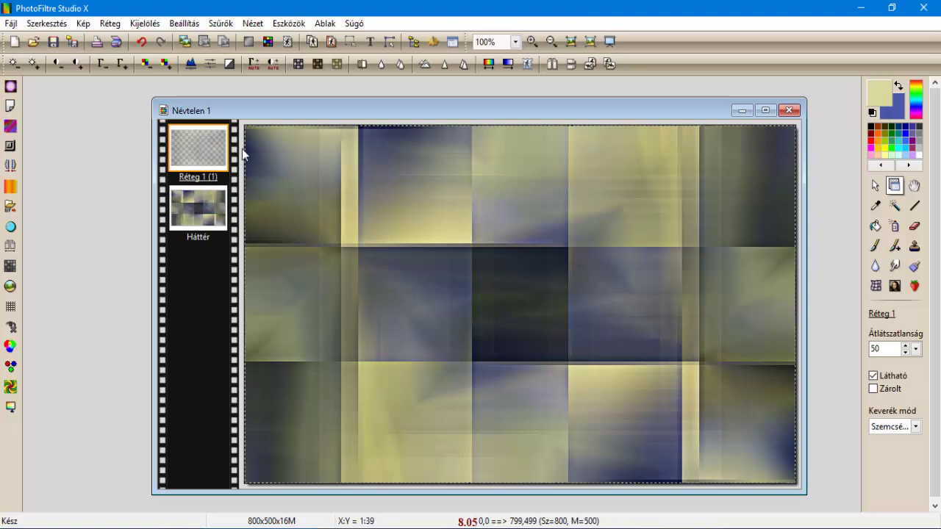
click(118, 69)
click(119, 69)
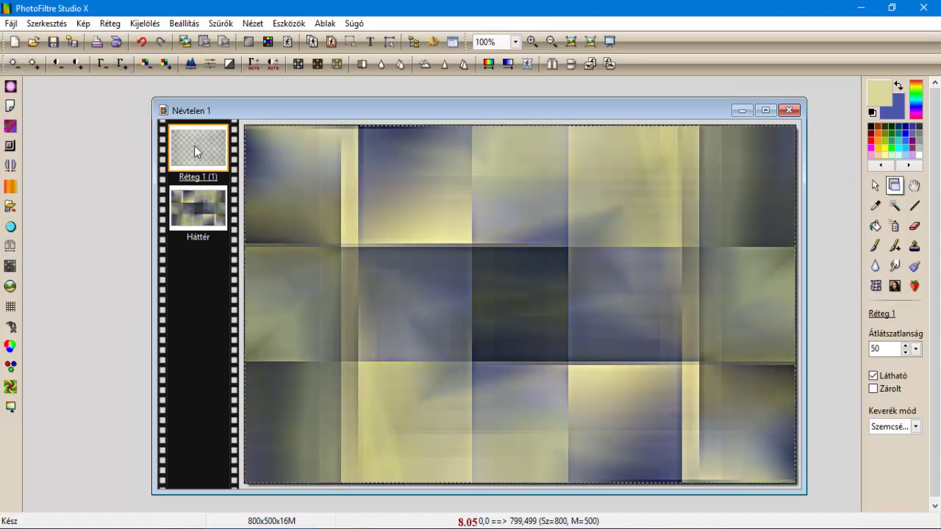
Step: Apply the standard emboss filter (Domborítás) to the layer and merge it with the background
click(215, 28)
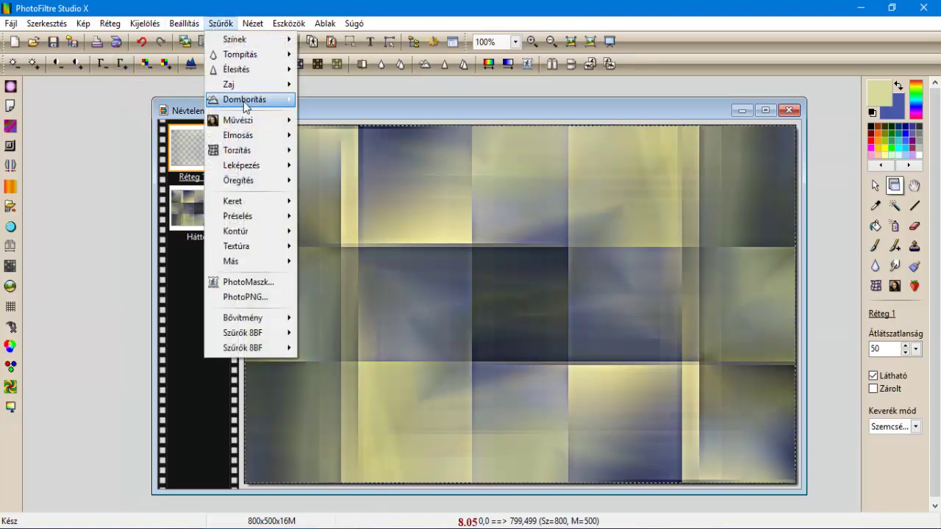
mouse_move(248, 98)
click(327, 114)
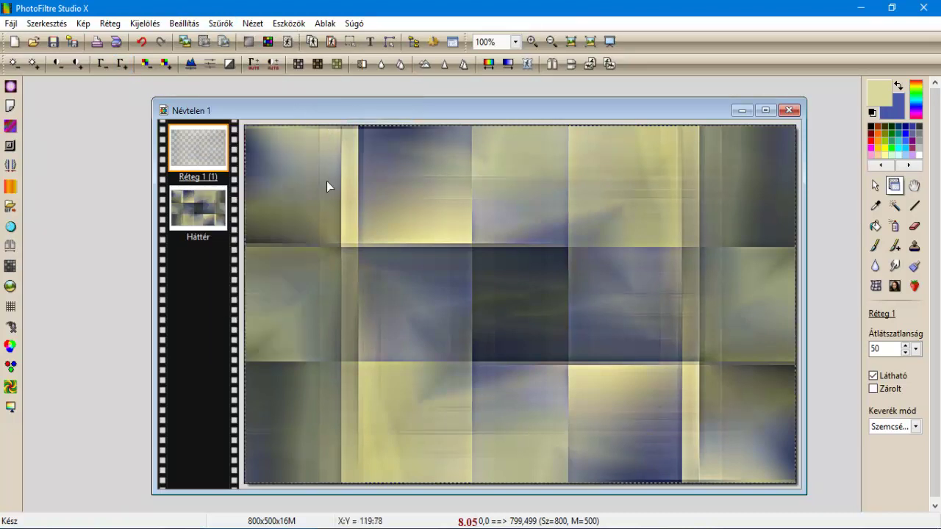
right_click(195, 141)
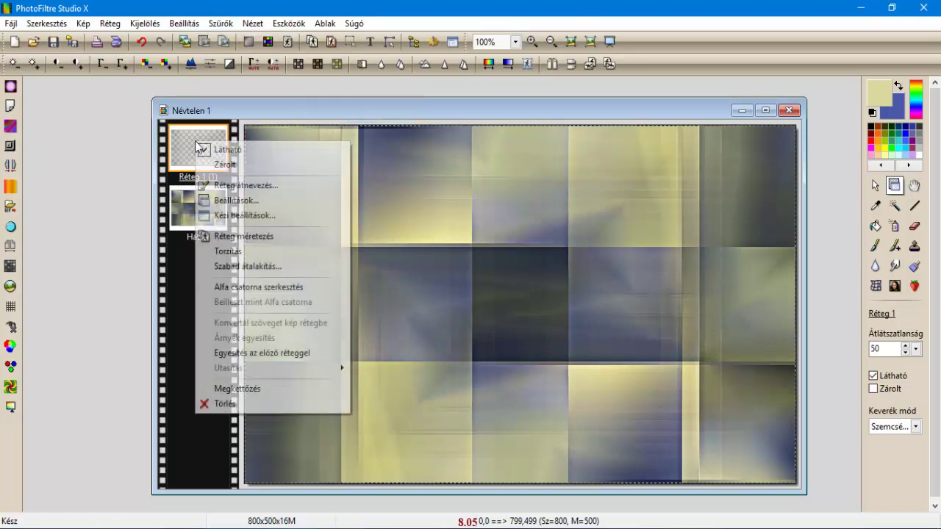
click(262, 353)
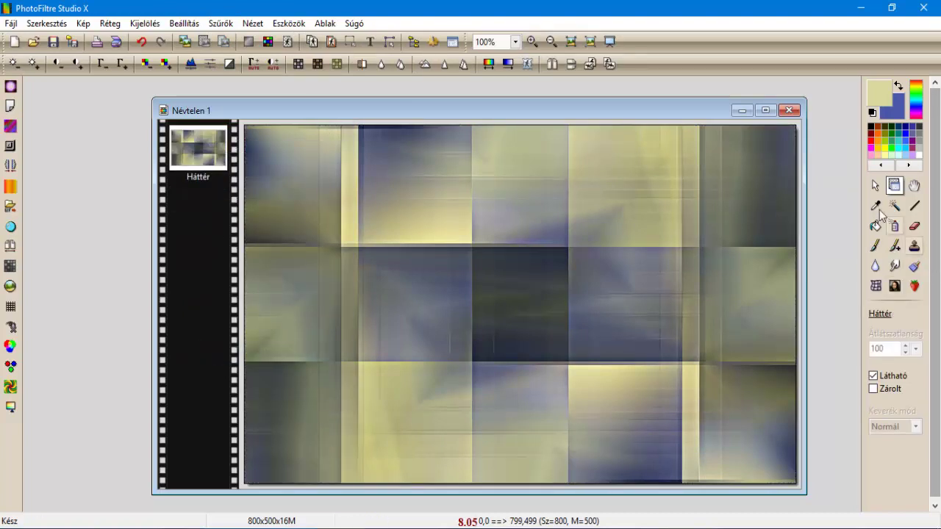
Step: Select the full-width middle band, 800 × 170 pixels at X 0 and Y 165, and duplicate it to a new layer
click(874, 186)
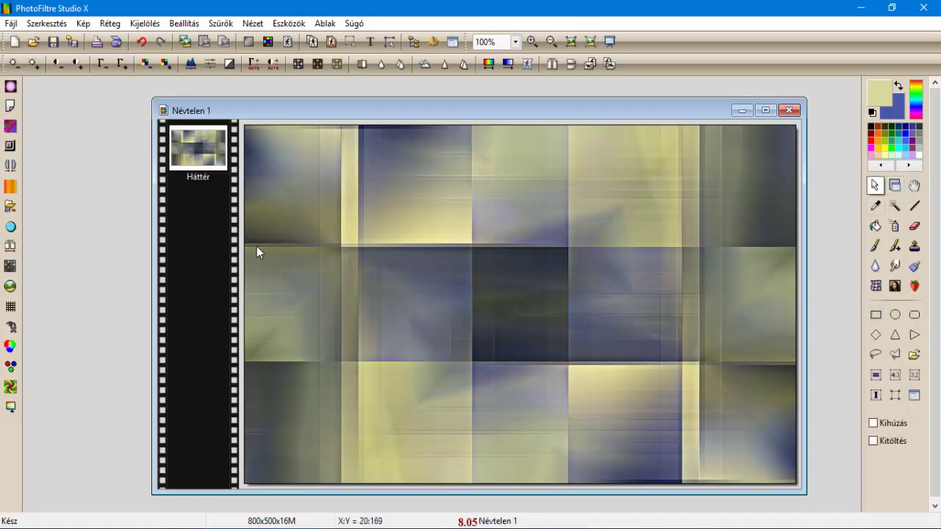
drag(243, 245, 798, 365)
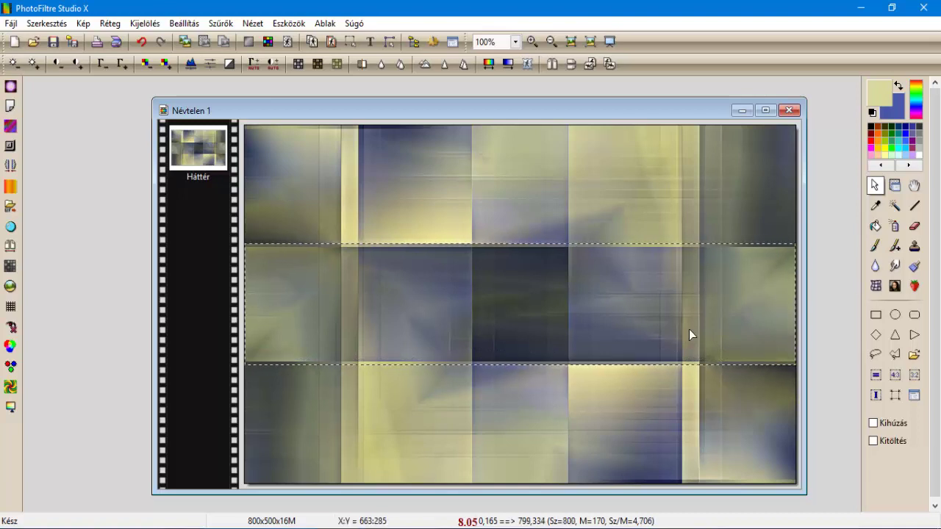
right_click(355, 284)
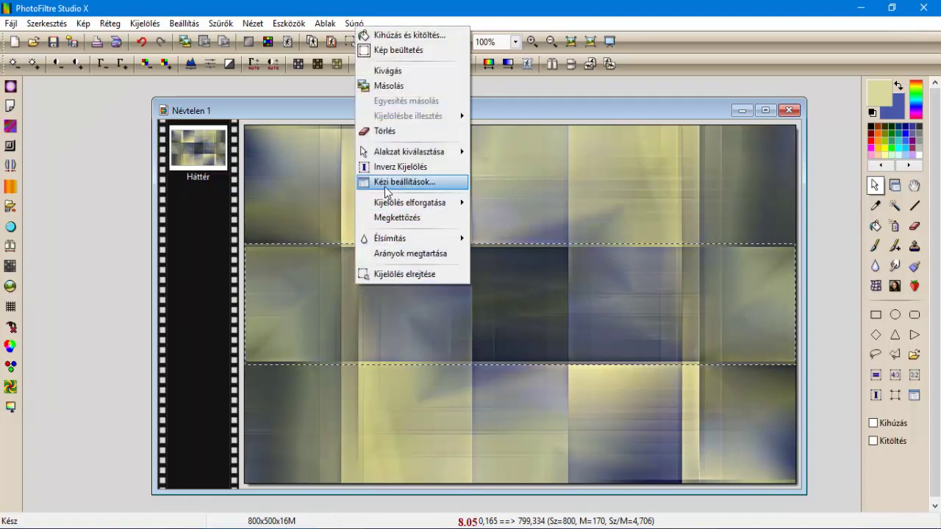
click(406, 182)
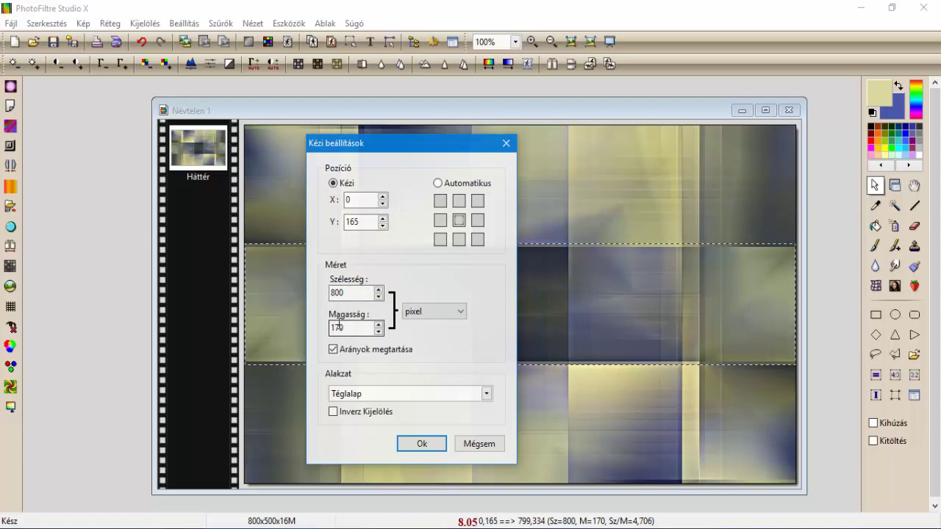
click(412, 444)
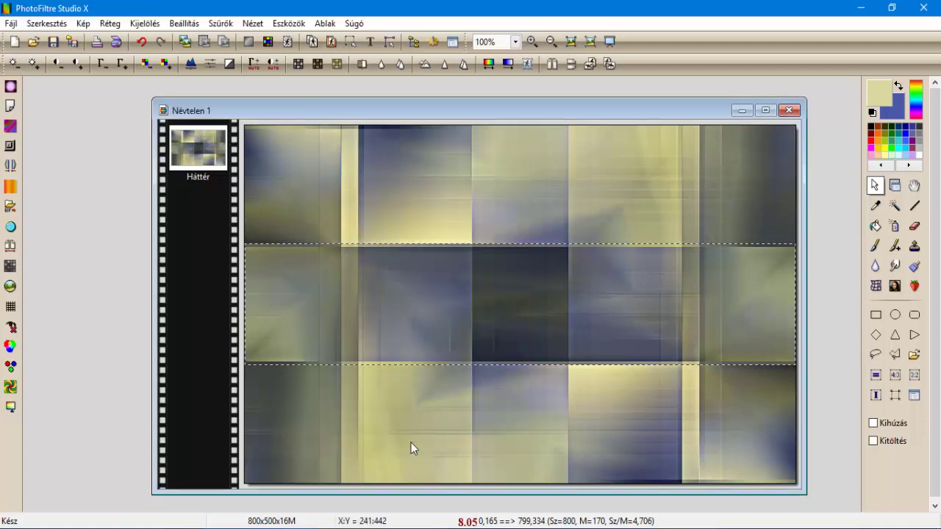
right_click(348, 310)
click(399, 245)
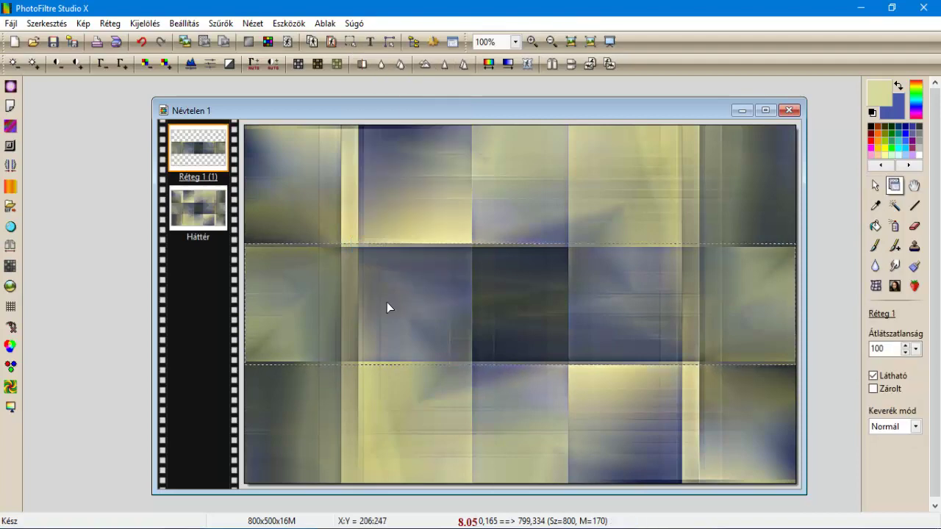
Step: Blur the band layer with a Gaussian blur (Gauss elmosás) of 50 pixel radius
click(220, 22)
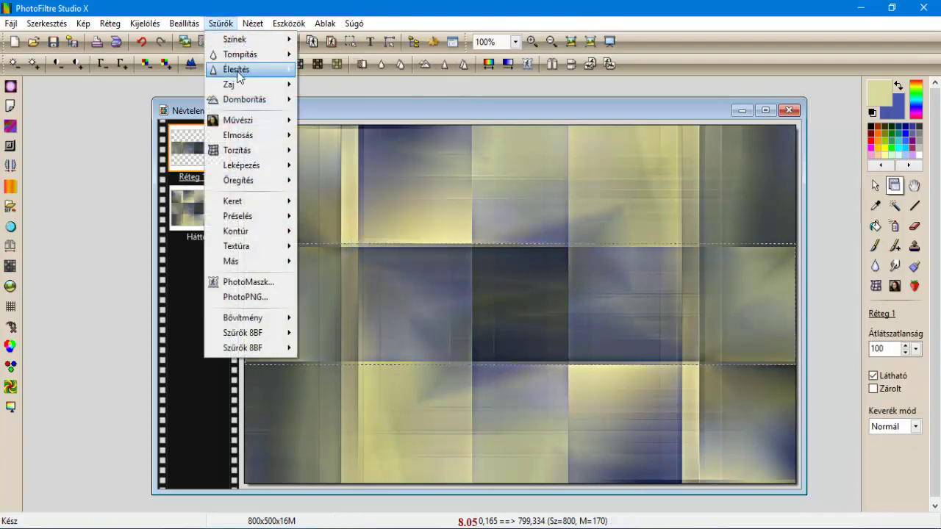
mouse_move(247, 137)
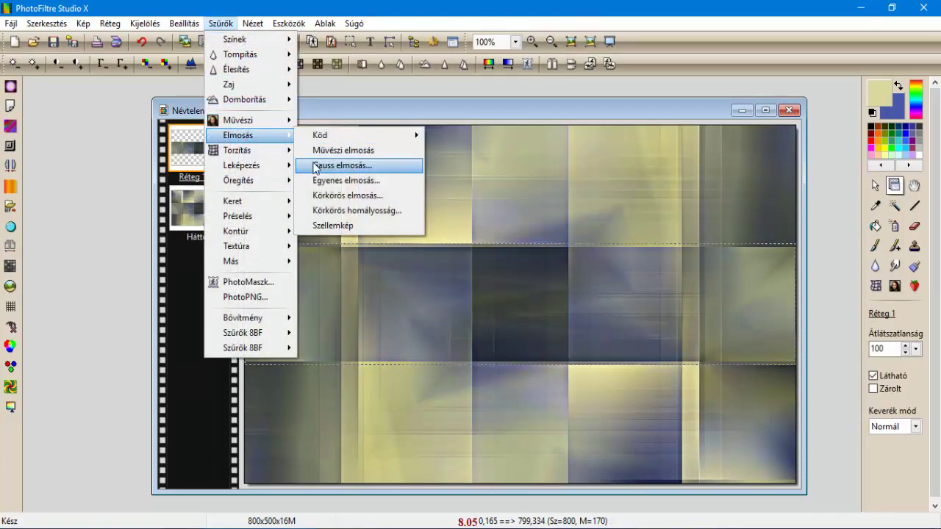
click(317, 165)
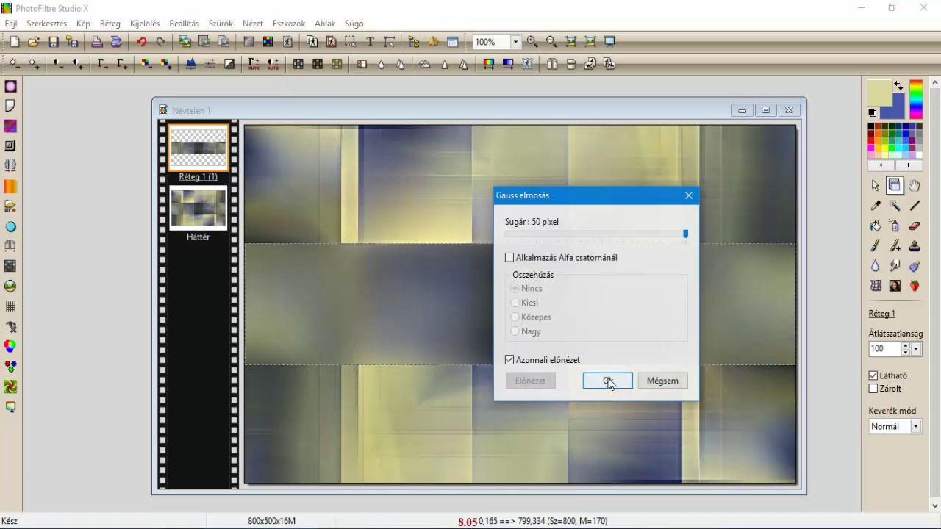
click(608, 382)
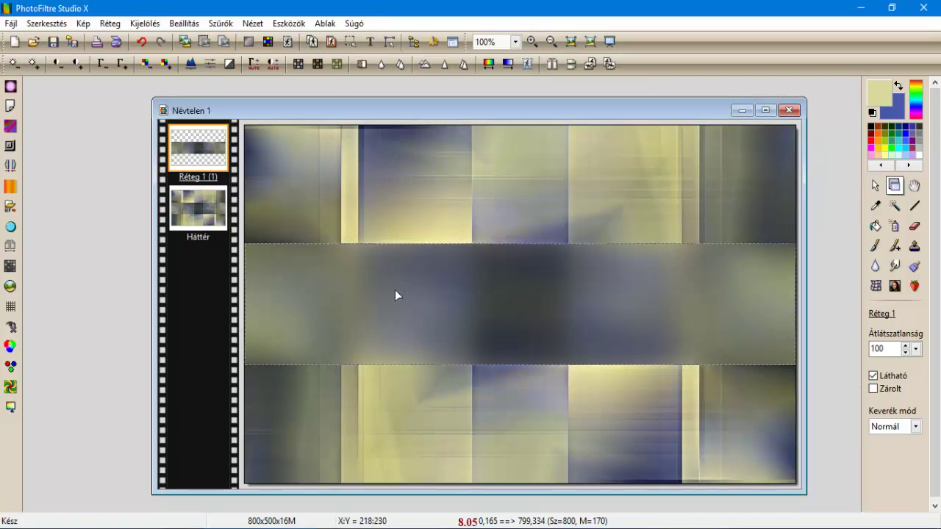
Step: Display the rectangular selection around the blurred band again
click(144, 23)
click(165, 69)
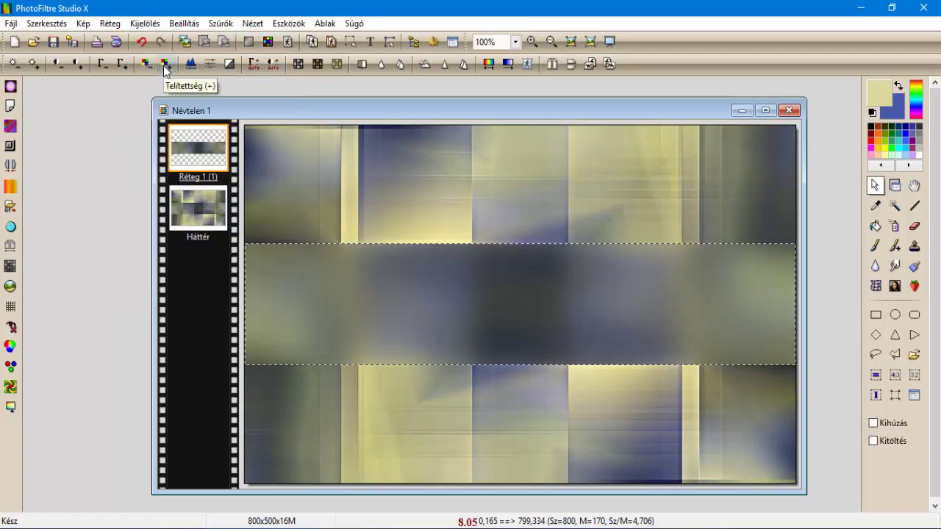
Step: Contract the rectangular selection around the band by a width of 5 (Összehúzás)
click(138, 23)
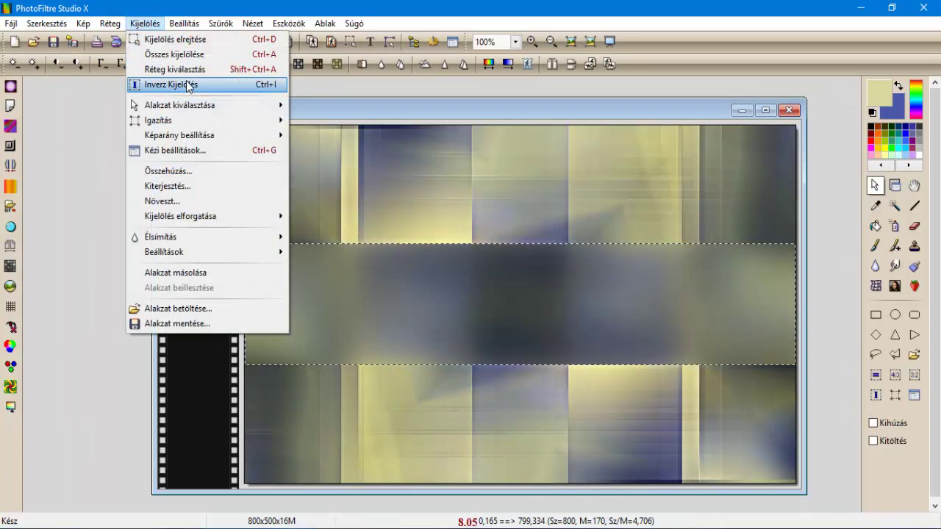
click(193, 171)
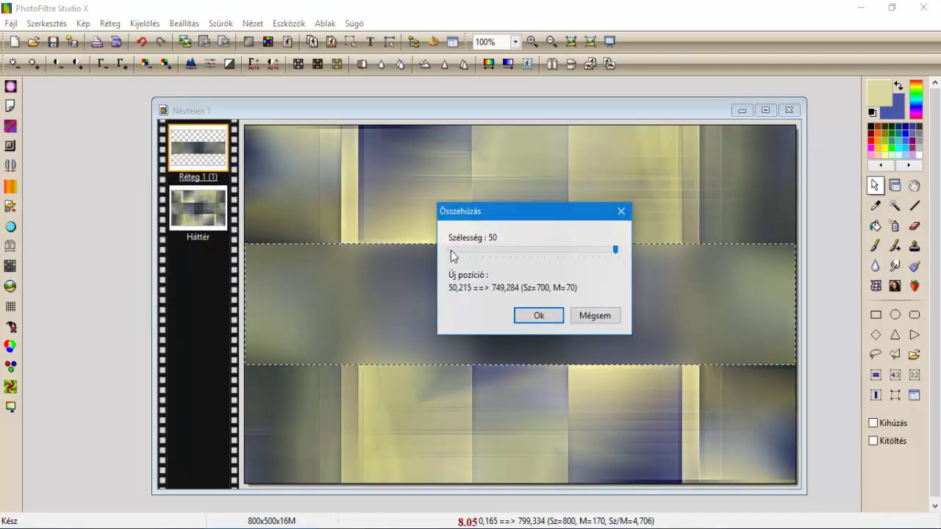
drag(615, 250, 434, 255)
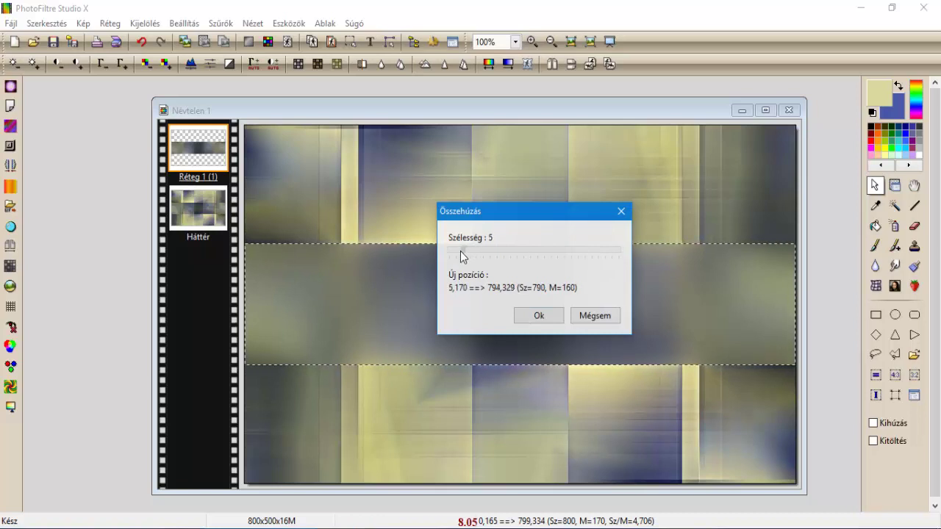
click(537, 312)
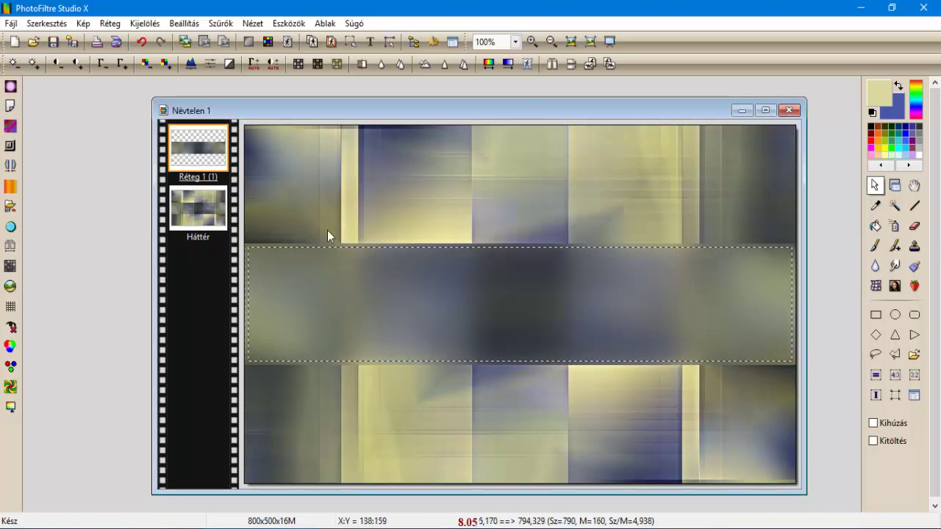
Step: Apply Filters Unlimited 2.0's [AFS IMPORT] sqborder2 to the selection, using the preset with controls 255, 145, 120, 128, 170, 25, 244, 27
click(221, 22)
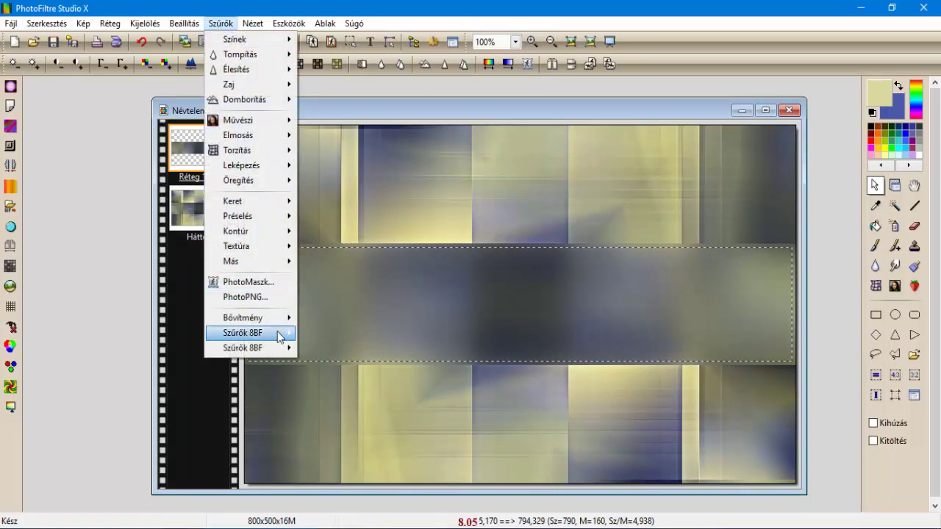
mouse_move(277, 332)
mouse_move(422, 184)
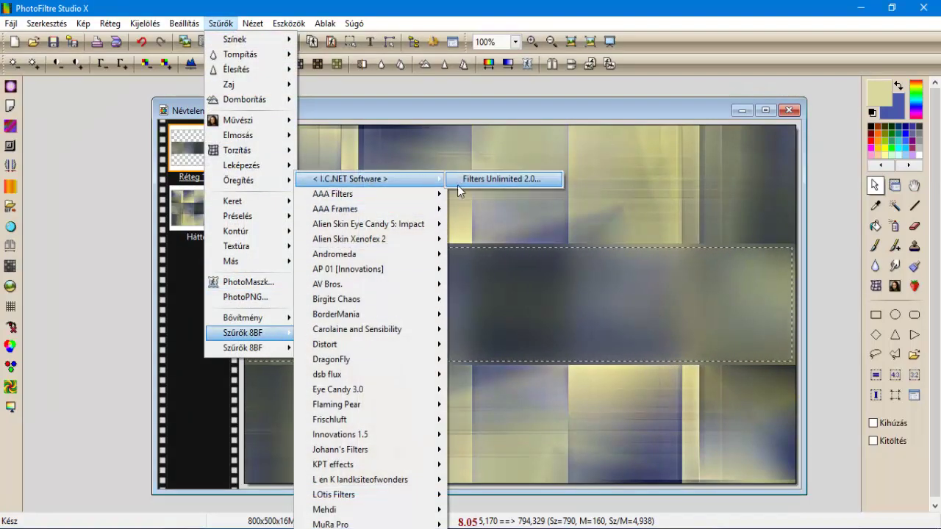
click(457, 182)
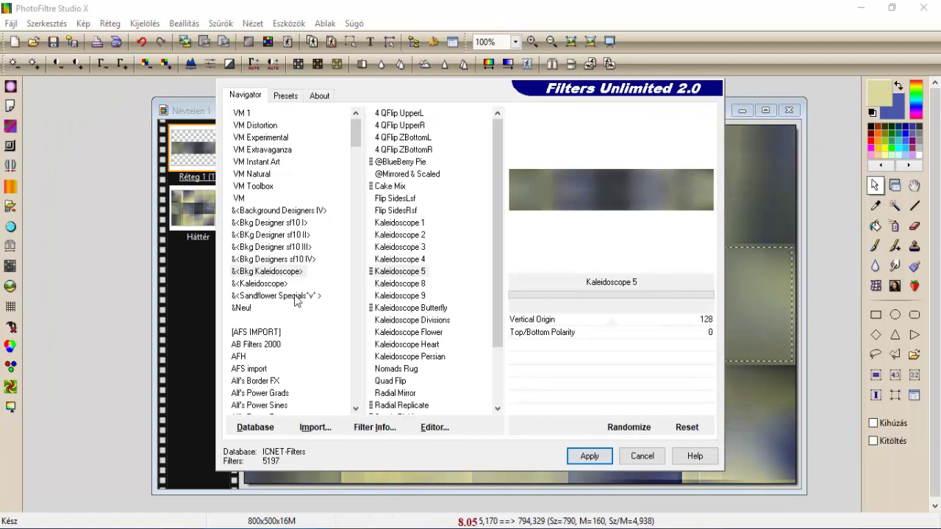
click(282, 333)
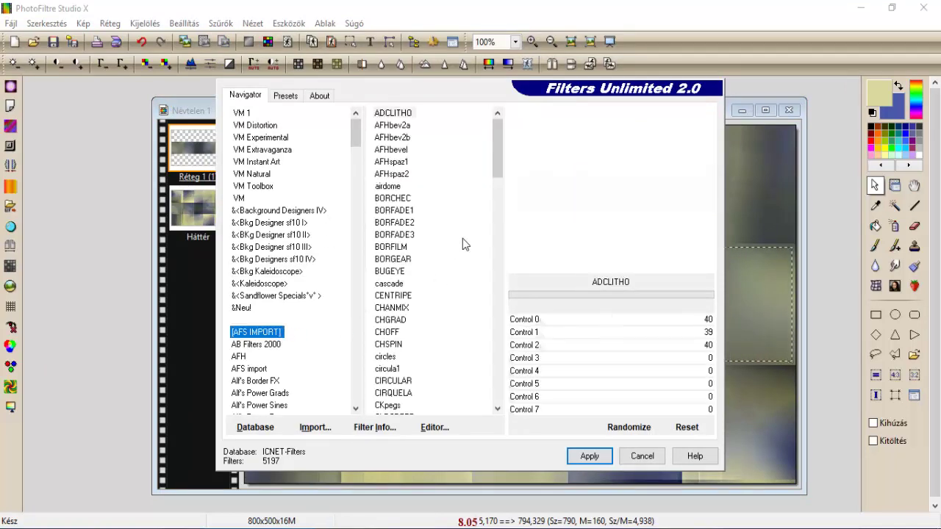
drag(498, 160, 491, 370)
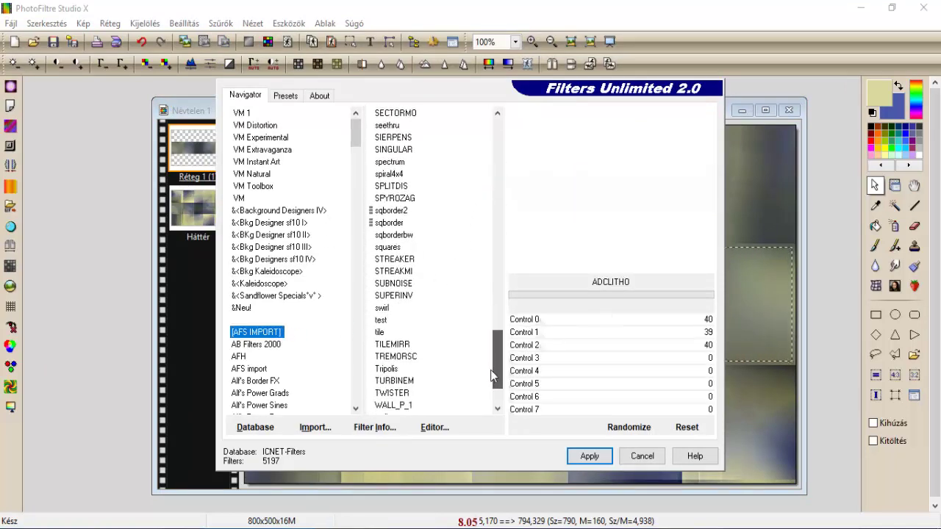
click(394, 211)
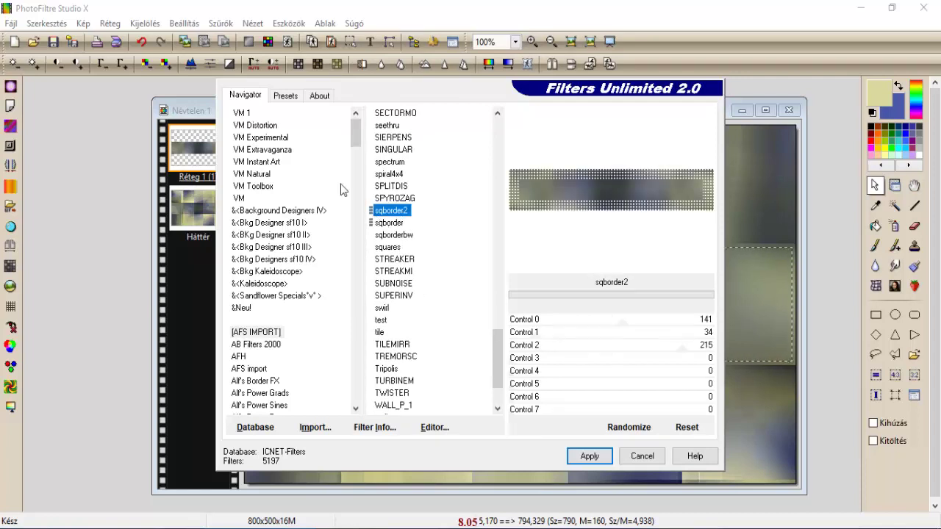
click(287, 96)
click(280, 134)
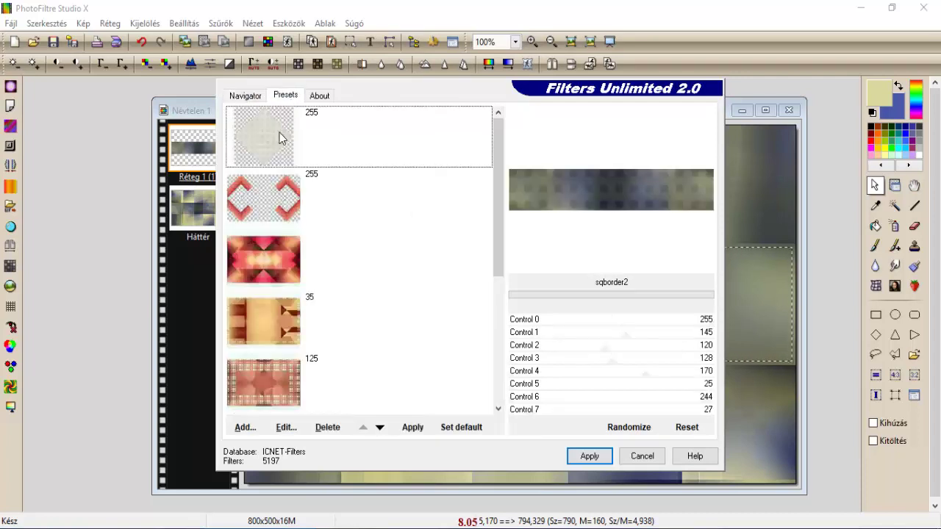
click(258, 97)
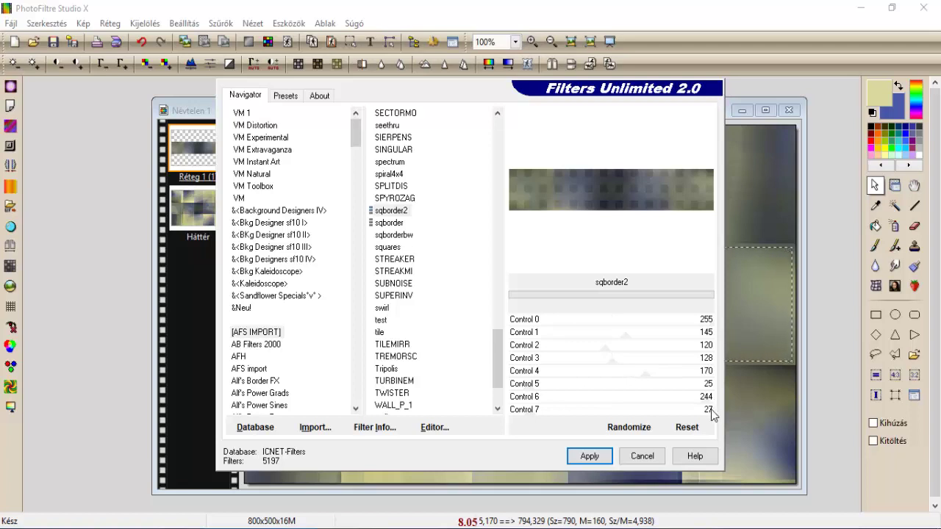
click(589, 456)
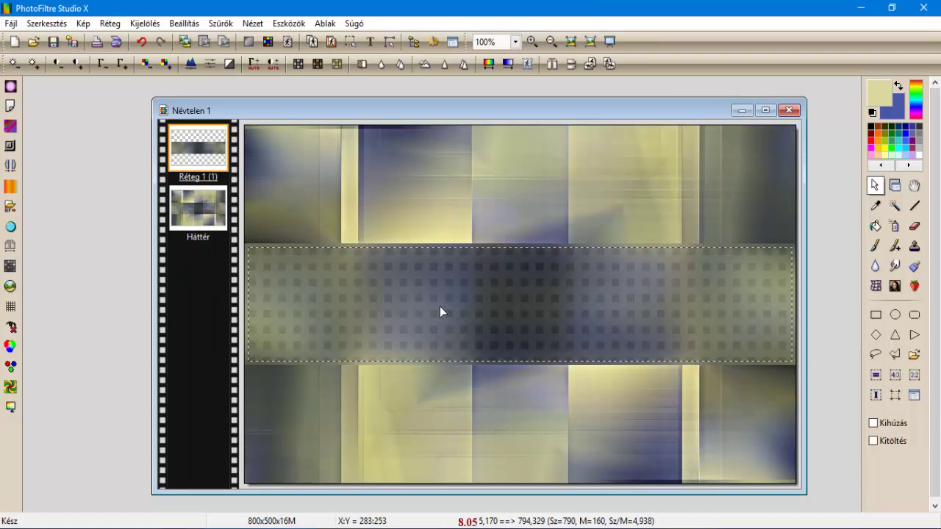
Step: Apply an emboss filter (Domborítás) to the square-patterned selection on the band layer
click(221, 24)
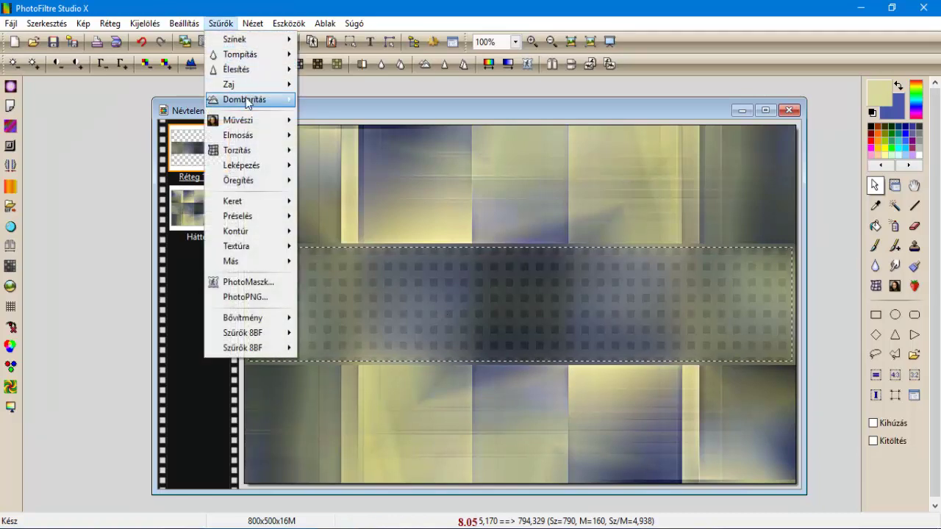
mouse_move(247, 103)
click(335, 113)
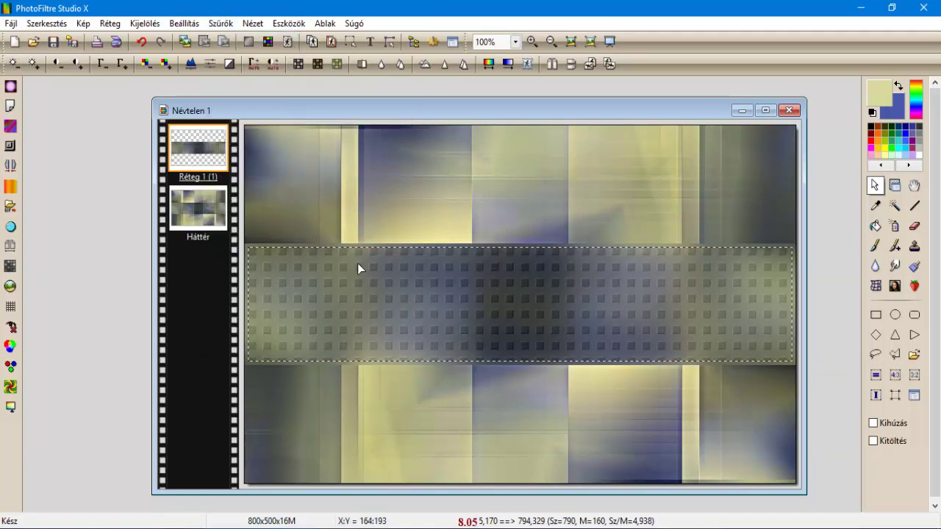
Step: Apply a progressive contour (Progresszív kontúr) to the selection with width 5, colour RGB 0, 5, 17, 50% opacity, Elmosás style and Külső off
click(220, 25)
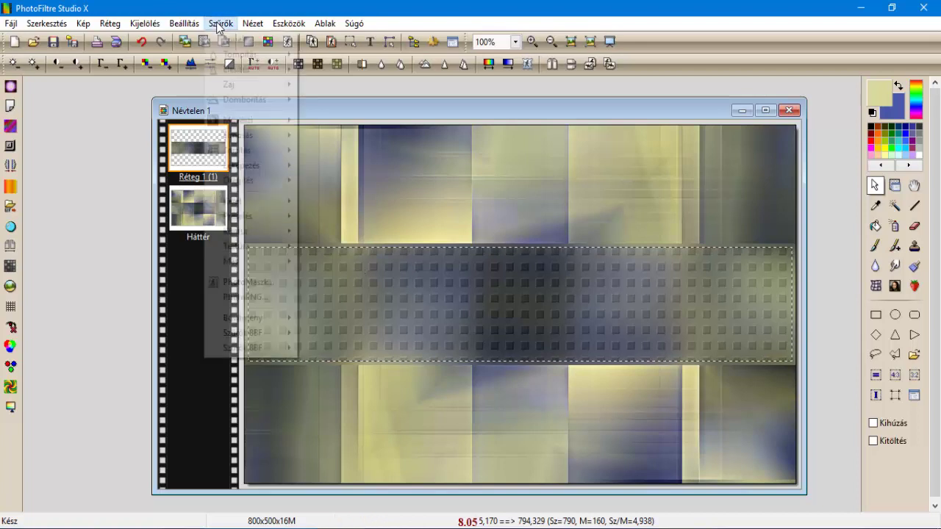
mouse_move(284, 165)
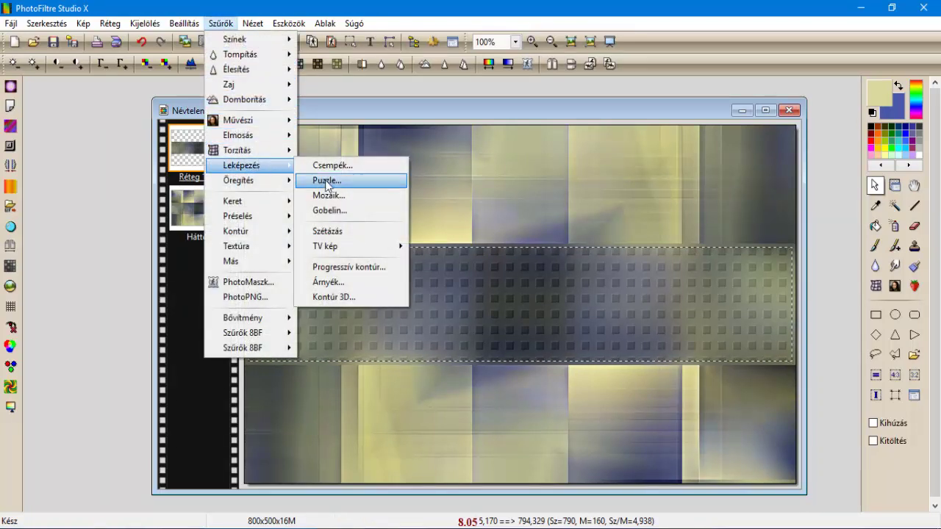
click(330, 266)
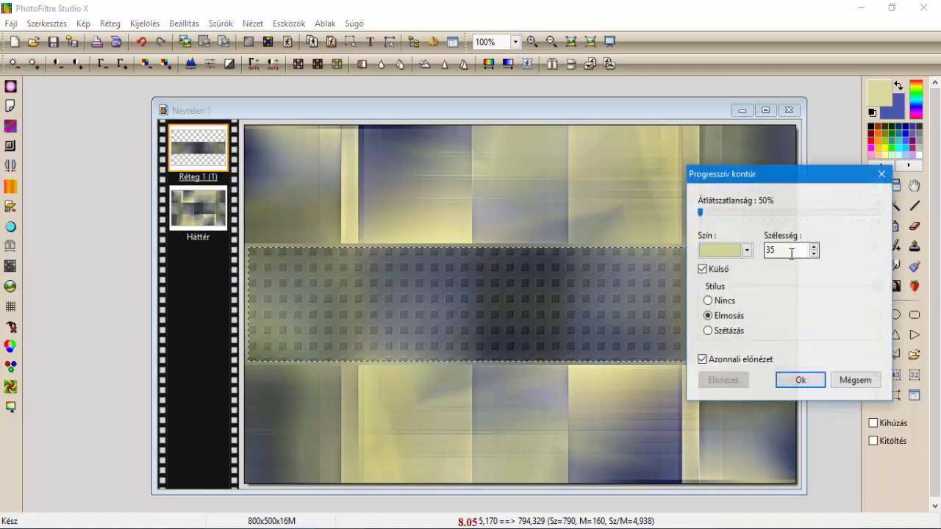
double_click(791, 253)
text(5)
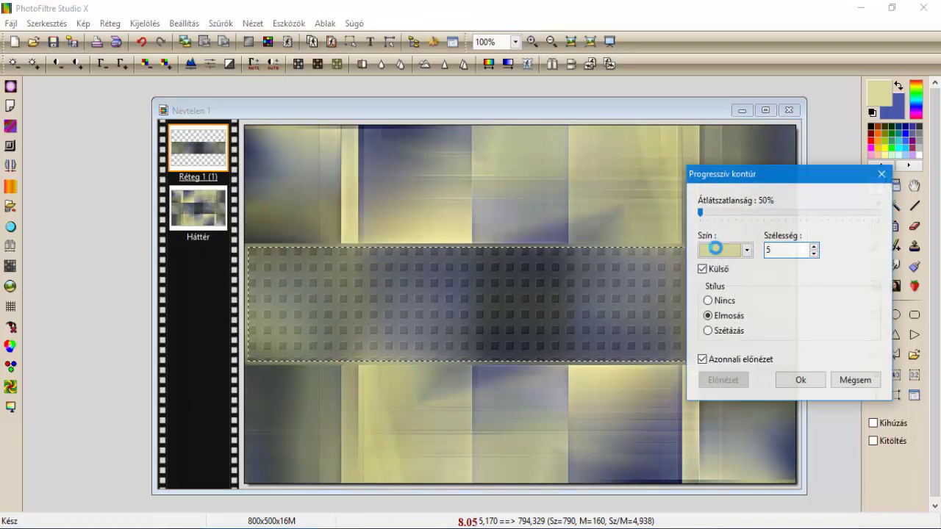
click(715, 250)
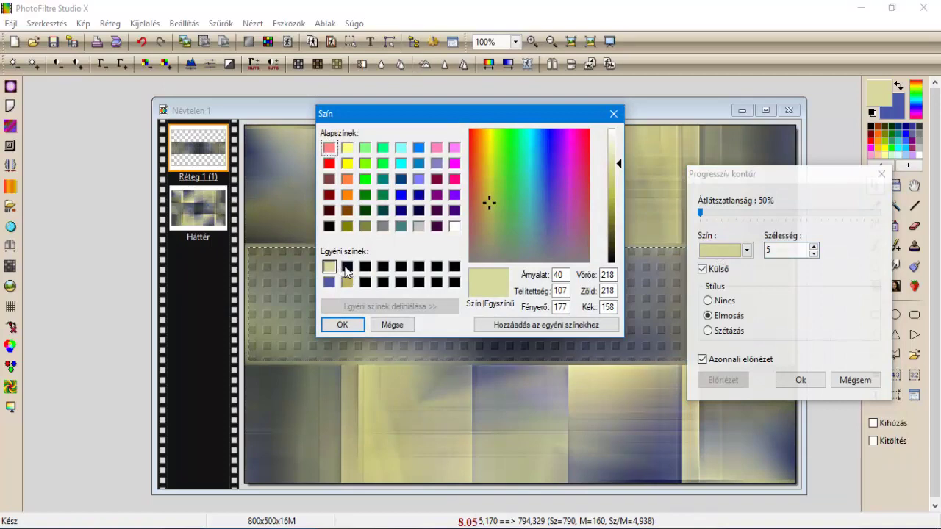
click(346, 267)
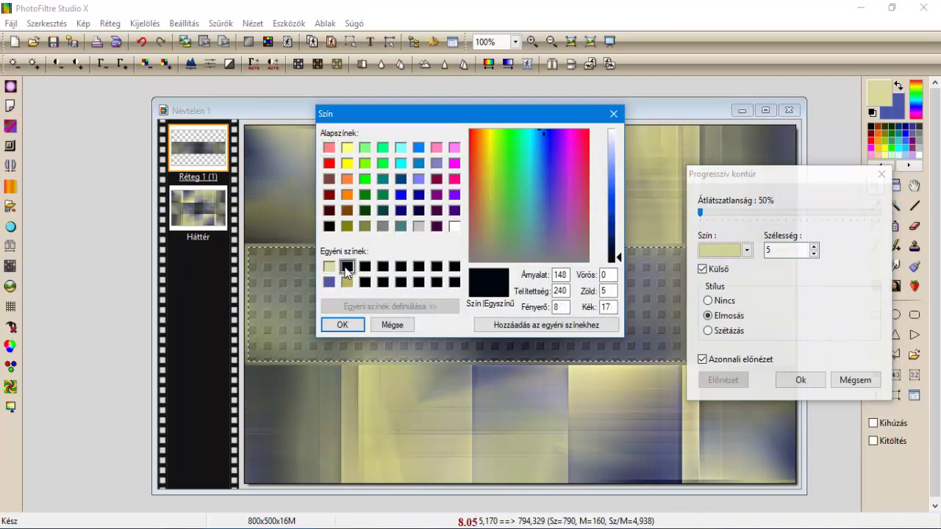
click(343, 325)
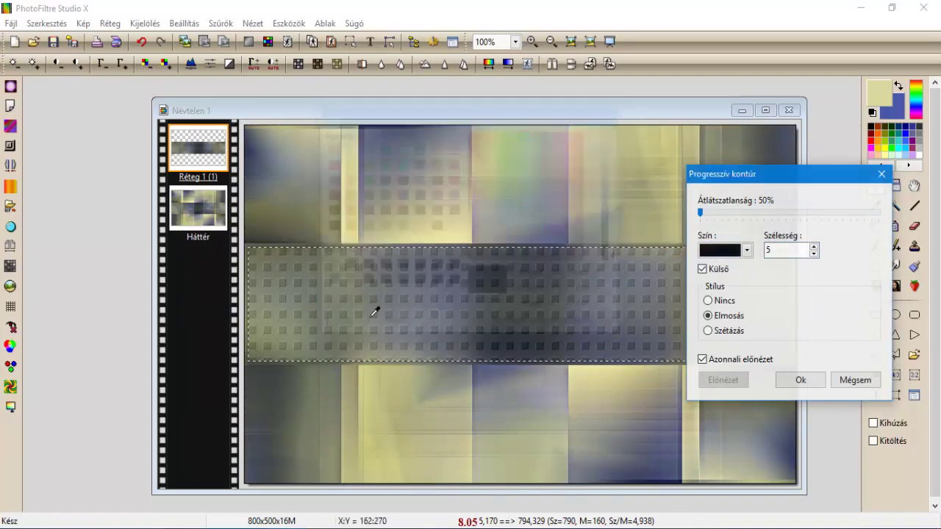
click(703, 270)
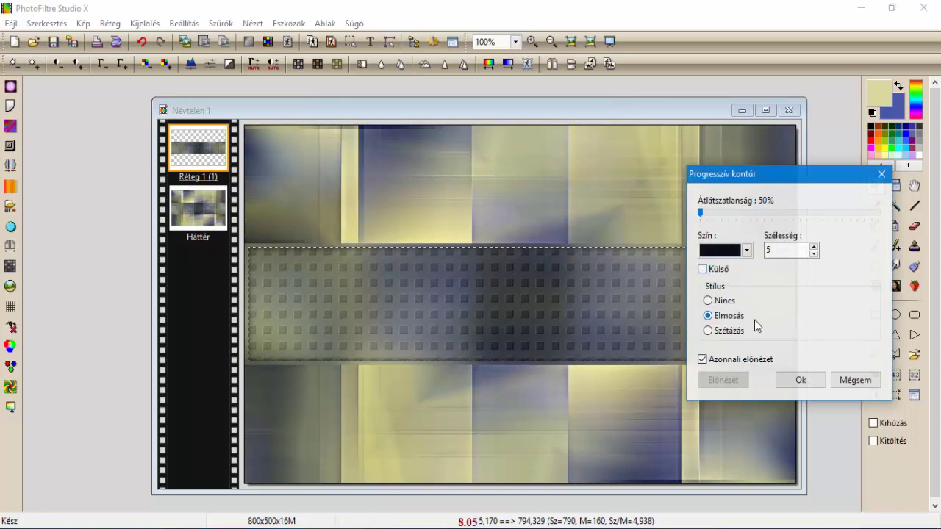
click(779, 379)
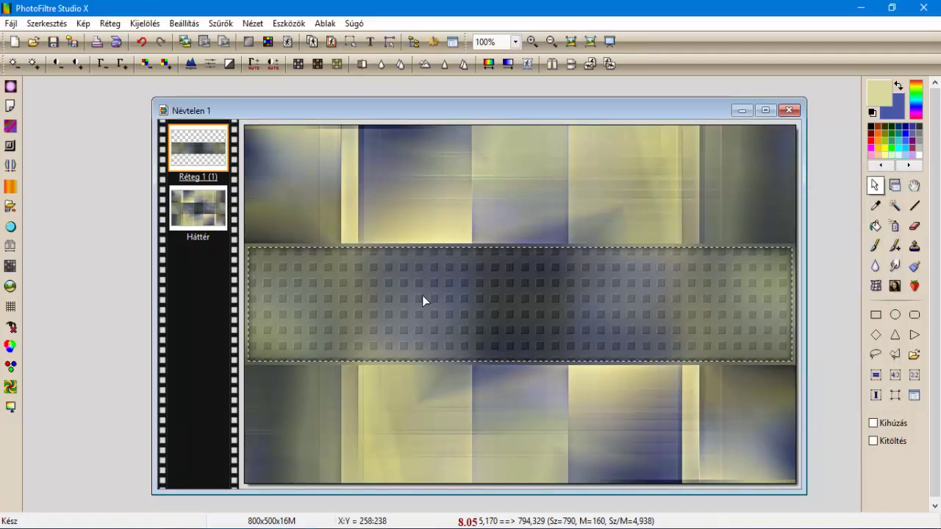
Step: Select the whole band layer and sharpen it with Mikro kontraszt at 100% intensity and a 12 pixel radius
click(145, 23)
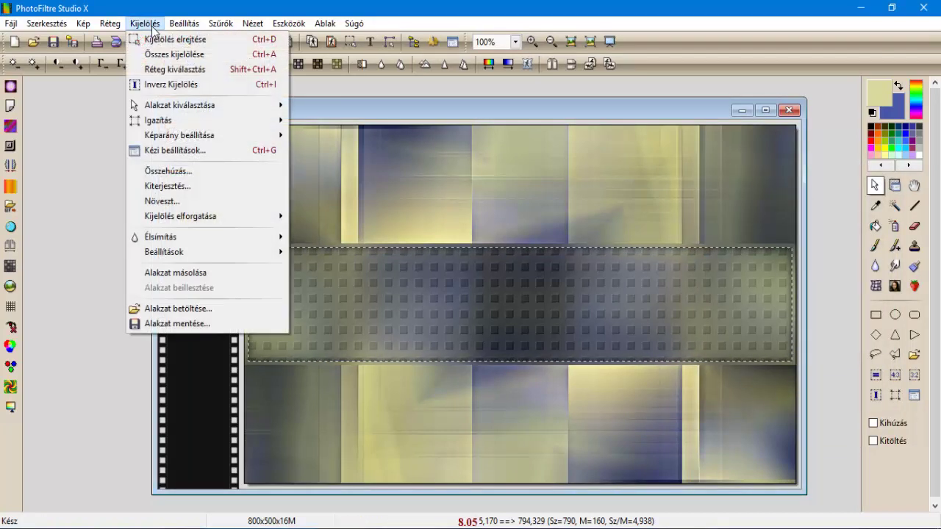
click(161, 66)
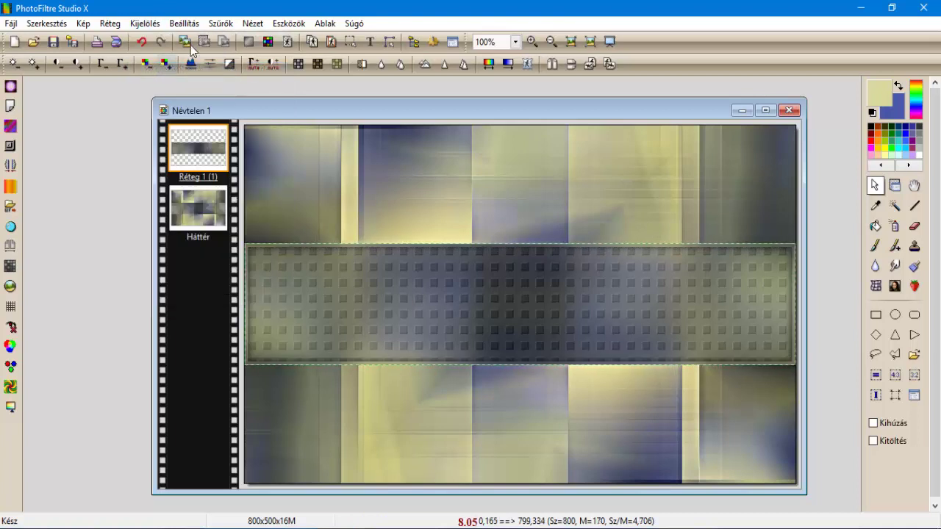
click(213, 23)
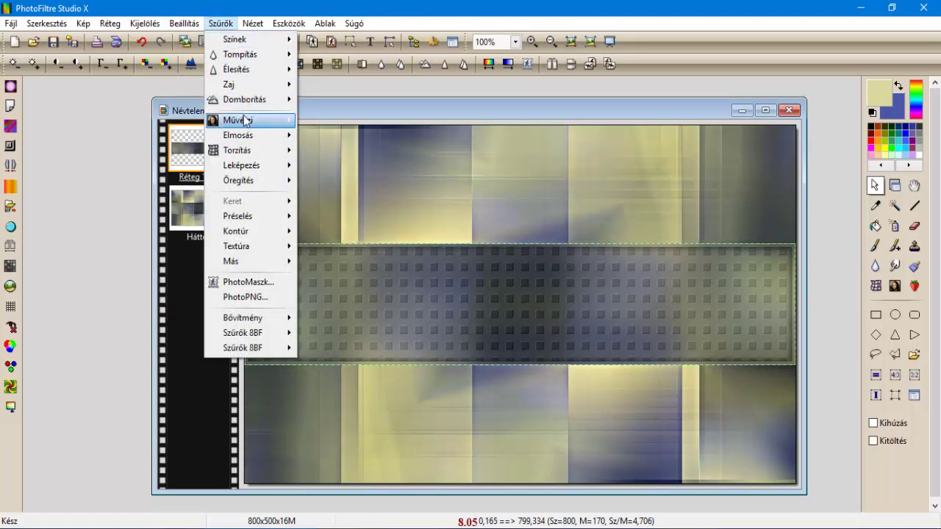
mouse_move(251, 72)
click(335, 141)
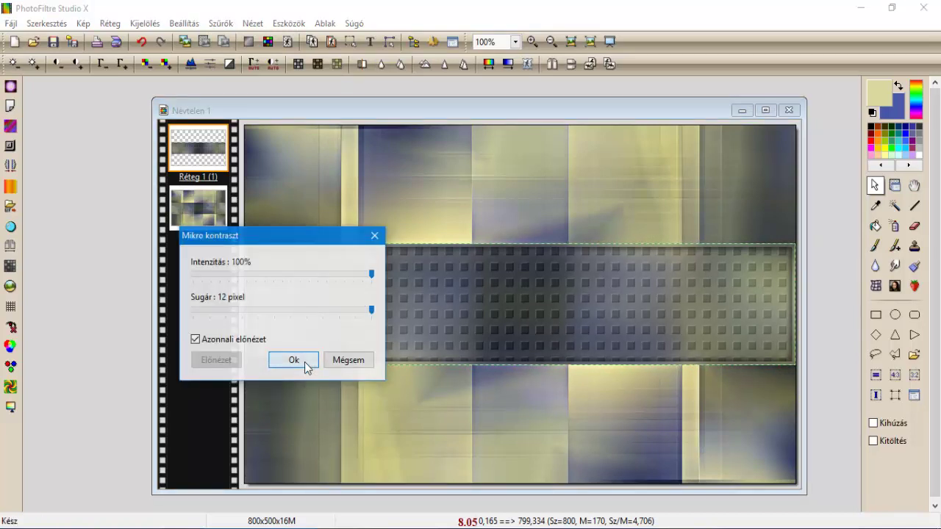
click(304, 361)
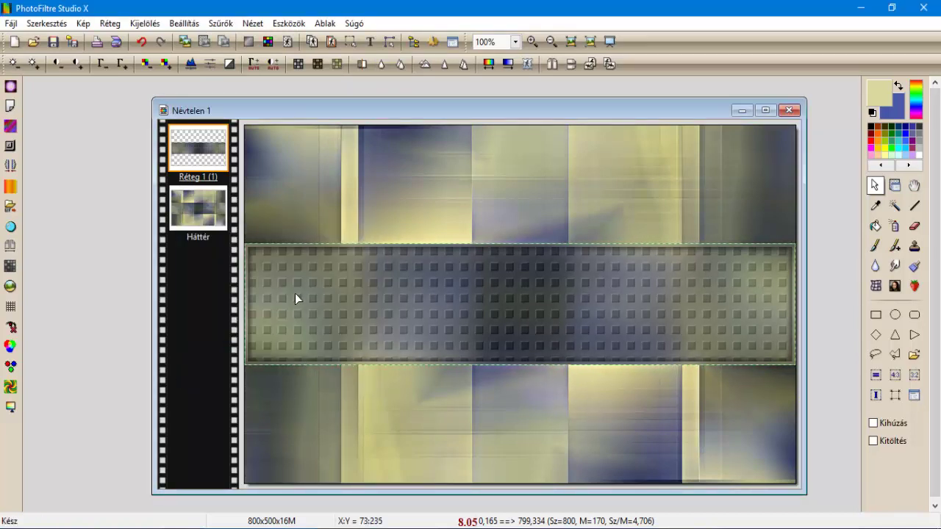
Step: Remove the selection and apply VanDerLee UnPlugged-X's Defocus filter at 12 to the band layer
click(145, 22)
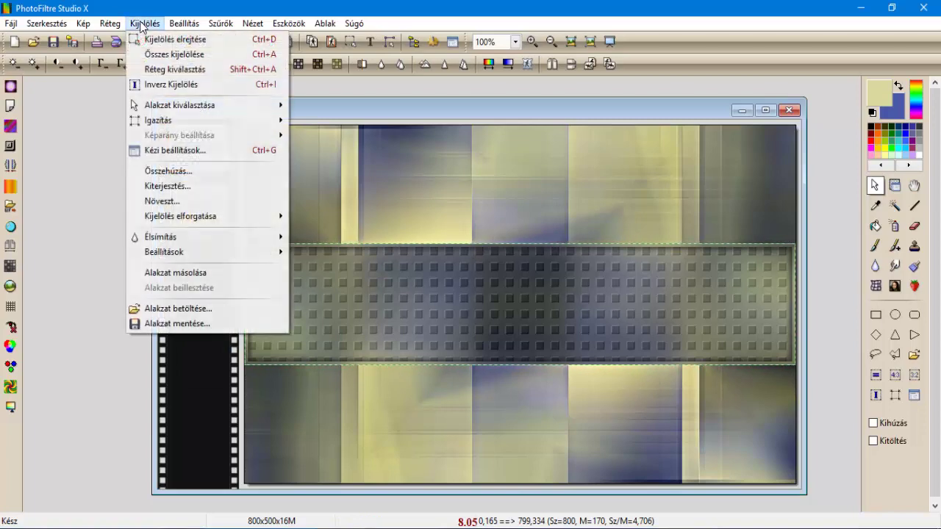
click(146, 40)
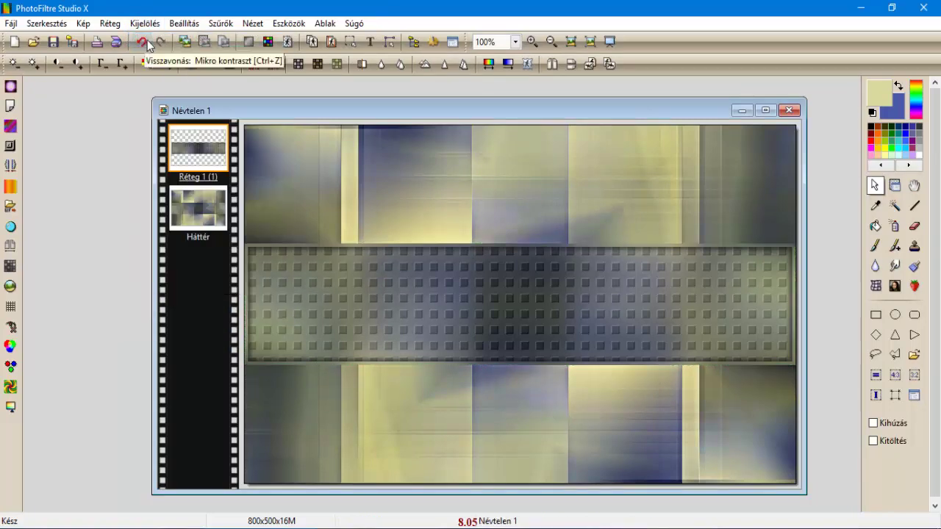
click(213, 24)
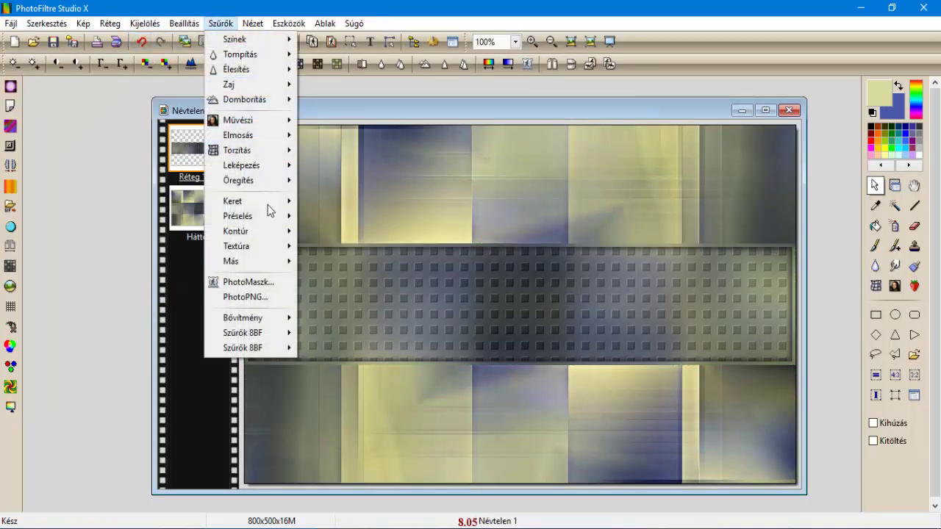
mouse_move(286, 352)
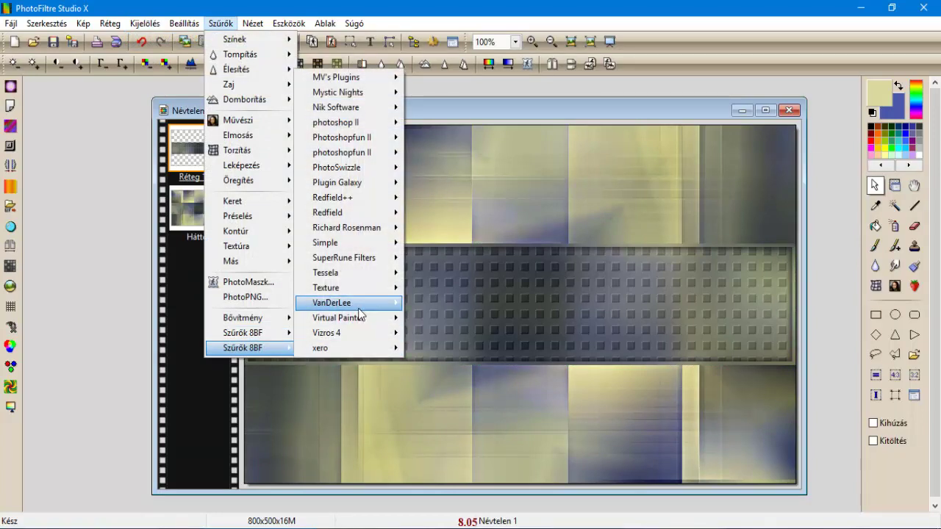
mouse_move(361, 311)
click(446, 335)
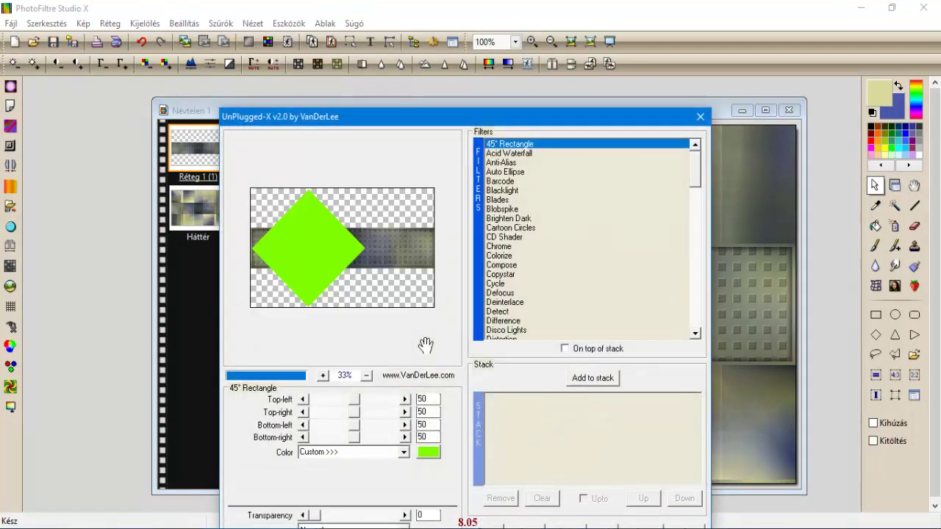
click(503, 292)
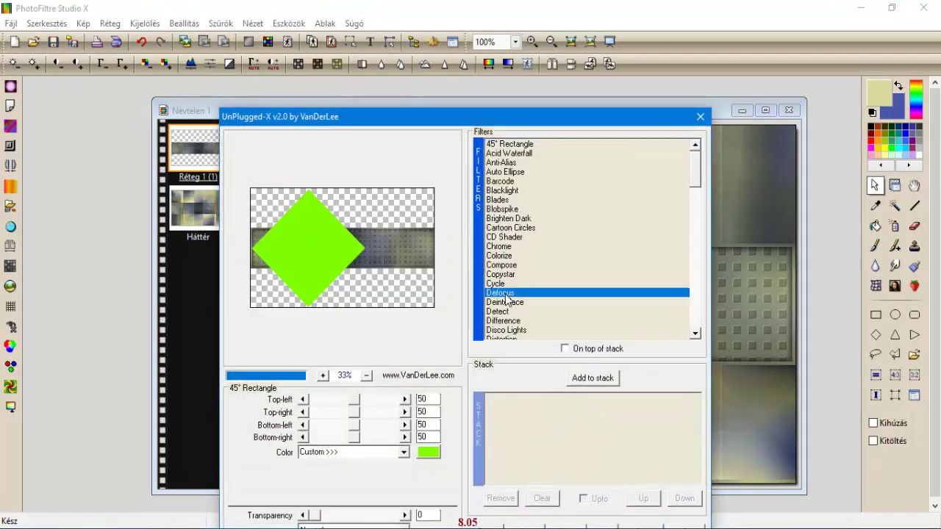
drag(412, 116, 406, 32)
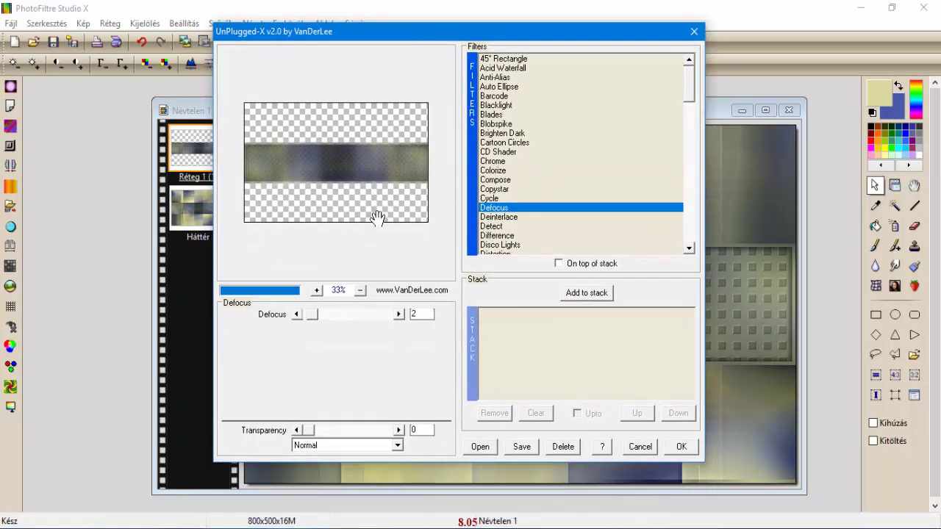
click(368, 319)
click(368, 318)
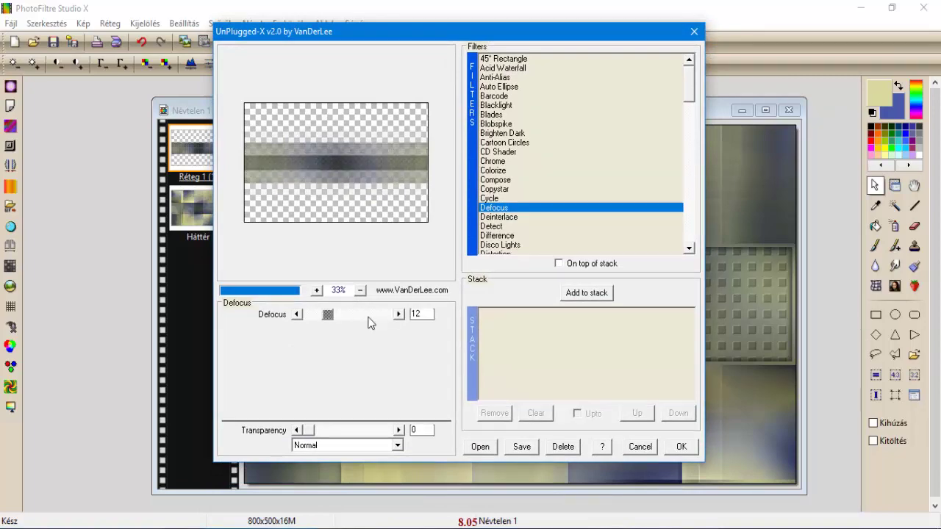
click(681, 447)
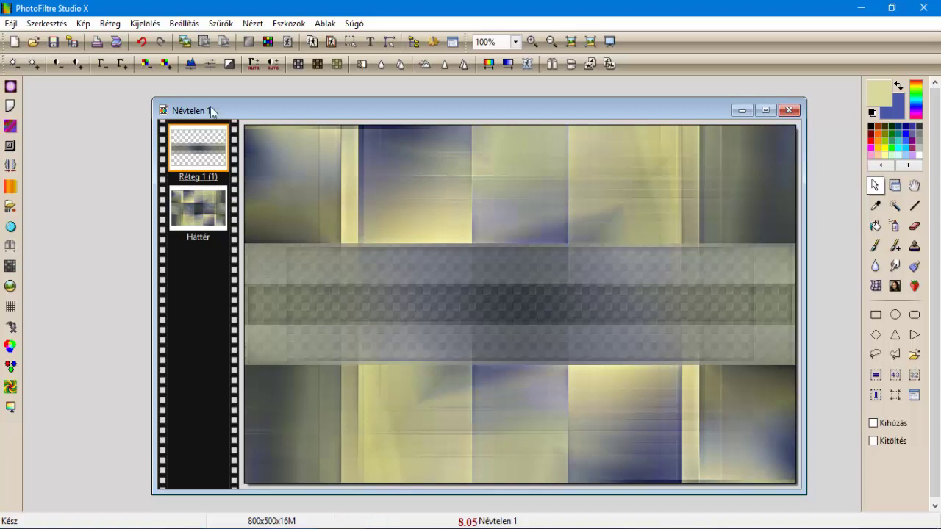
Step: Sharpen the defocused band layer with Mikro kontraszt at 100% intensity and a 12 pixel radius
click(218, 27)
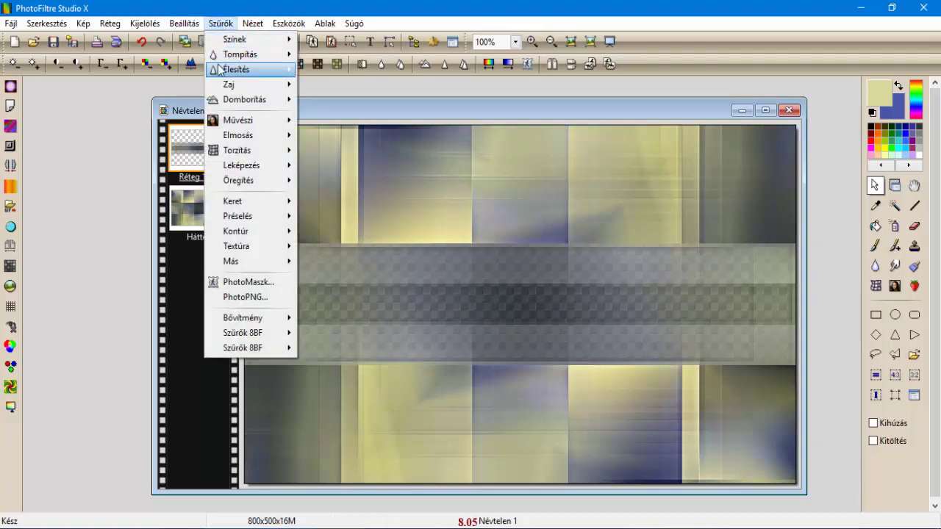
mouse_move(243, 70)
click(343, 141)
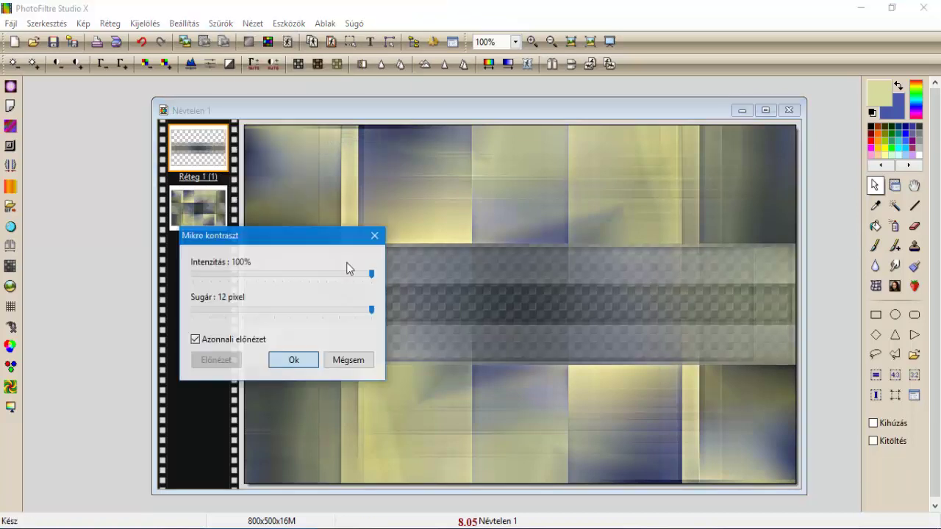
click(294, 360)
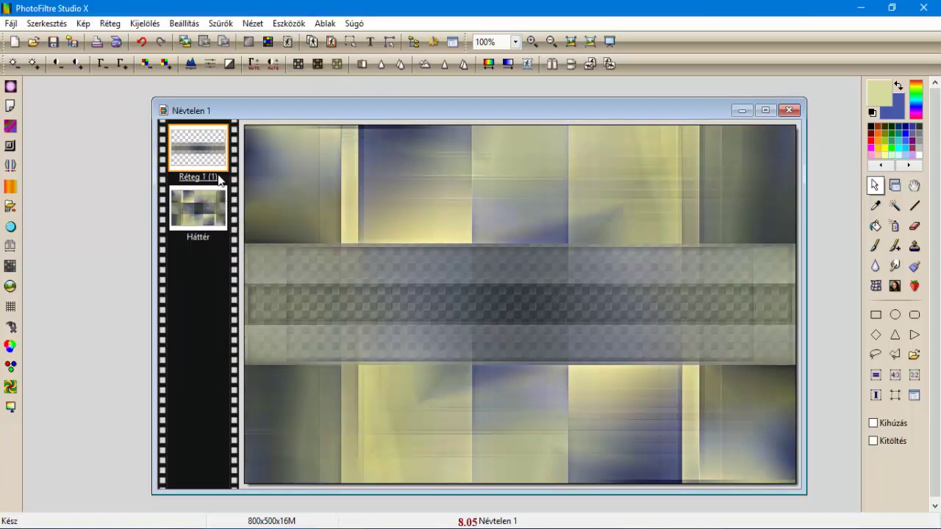
Step: Transform the band layer with Szabad átalakítás, scaling it to 70% and skewing its vertical axis by 50%
right_click(208, 151)
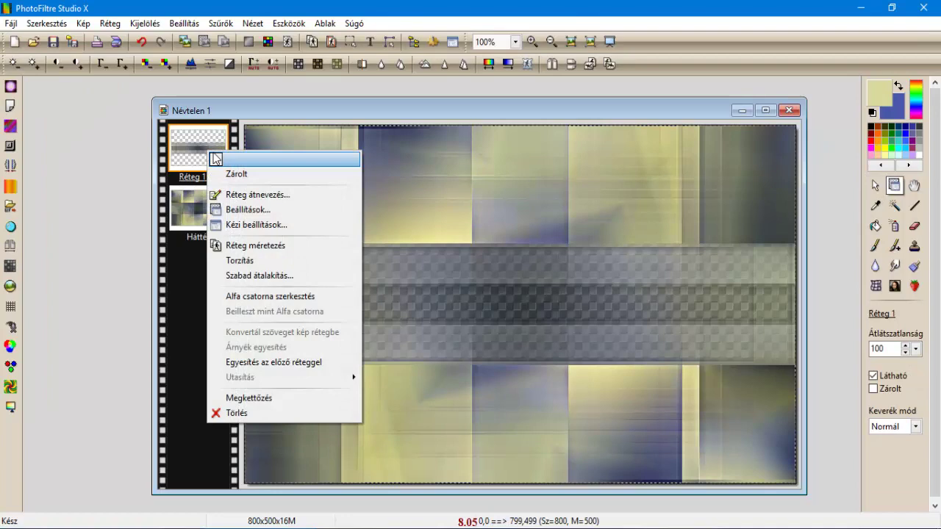
click(252, 275)
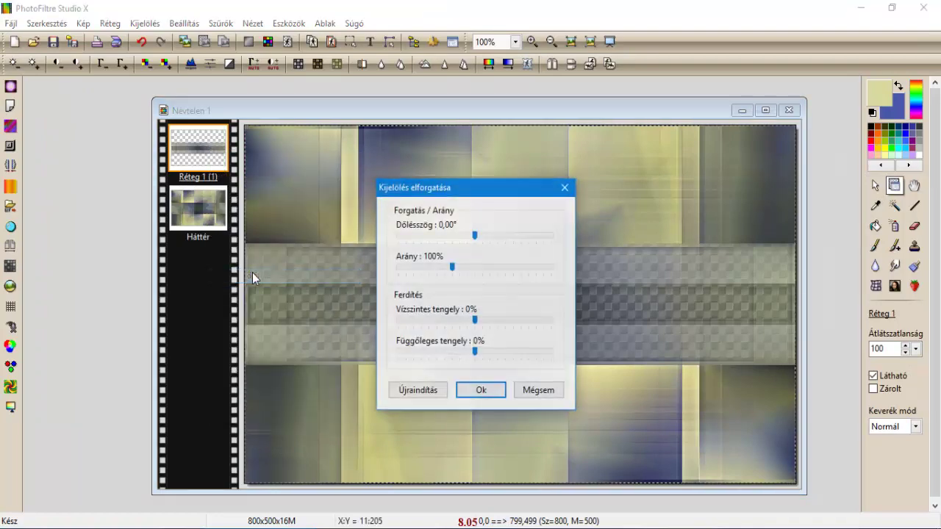
click(436, 269)
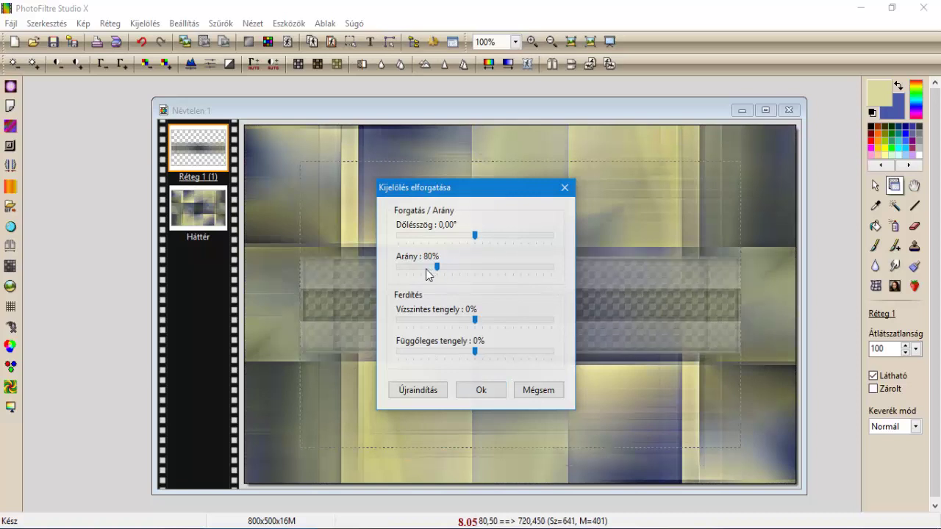
click(426, 269)
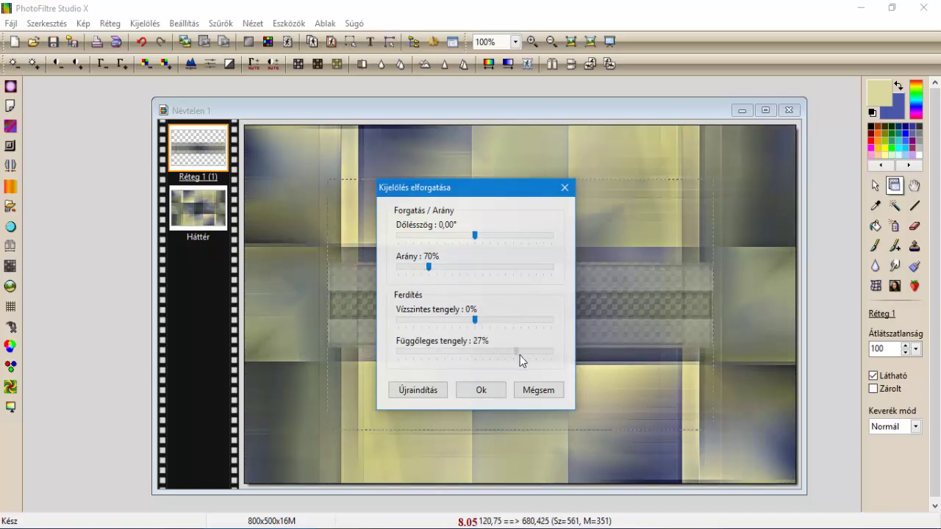
click(551, 353)
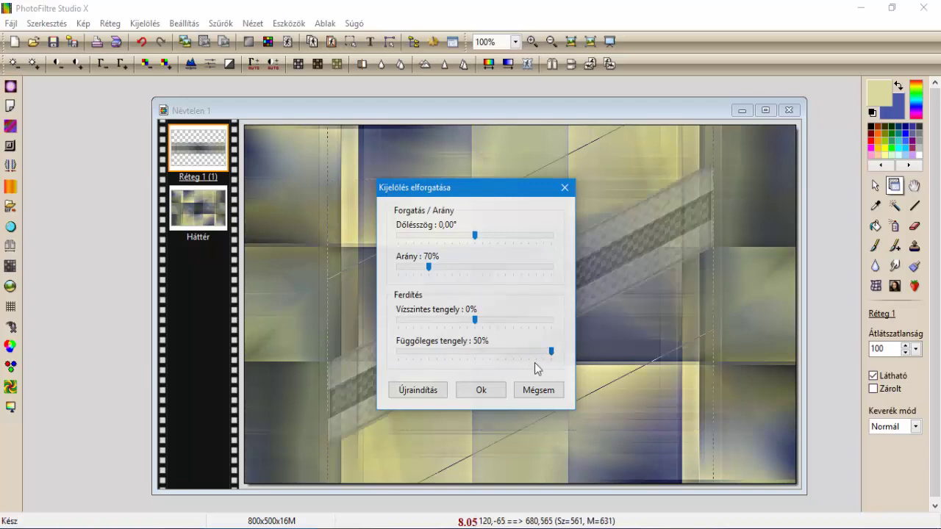
click(480, 391)
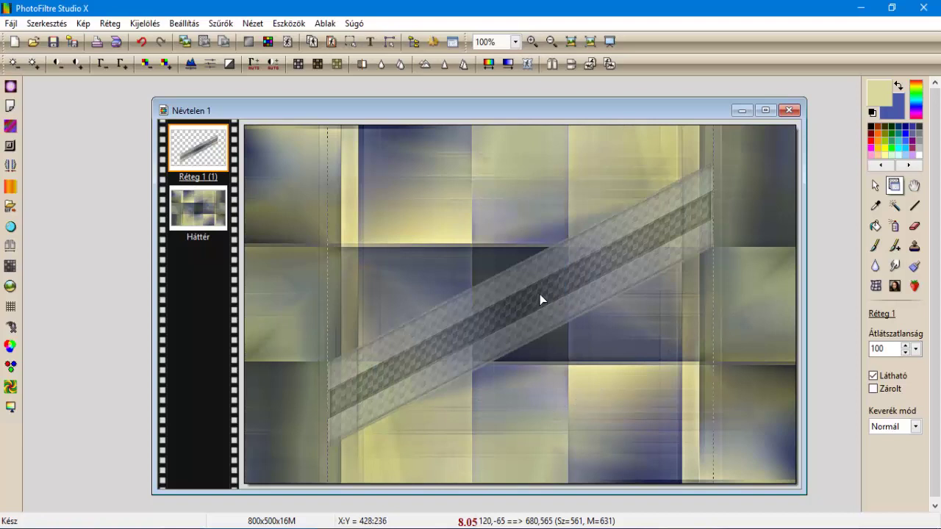
Step: Move the diagonal band layer to the canvas's left edge and nudge it upward to X 0, Y -116
drag(540, 294, 457, 276)
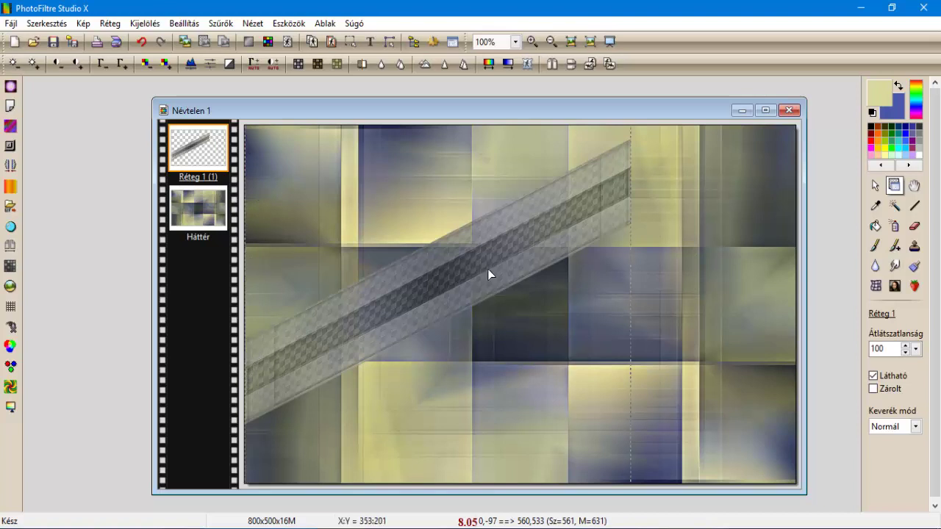
key(Up)
key(Up)
key(Up)
key(Up)
key(Up)
key(Up)
key(Up)
key(Up)
key(Up)
key(Up)
key(Up)
key(Up)
key(Up)
key(Up)
key(Up)
key(Up)
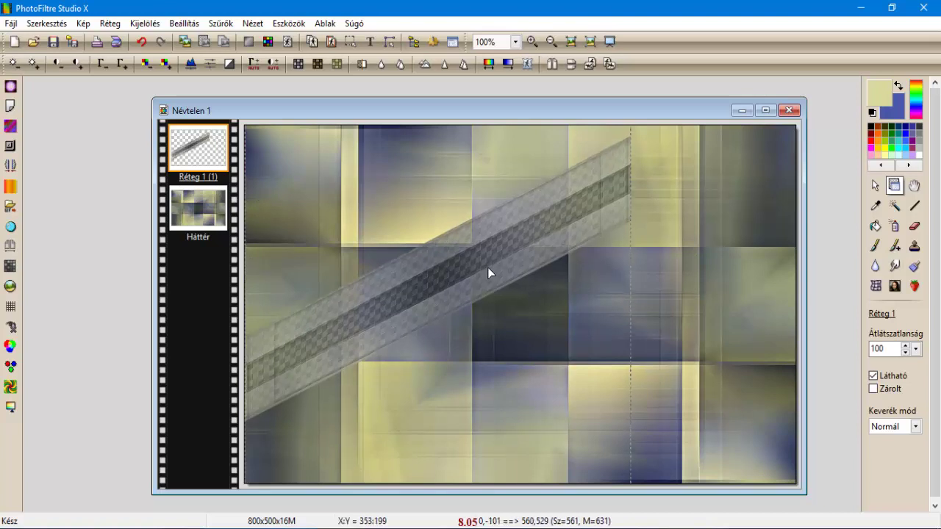
key(Up)
key(Up)
key(Up)
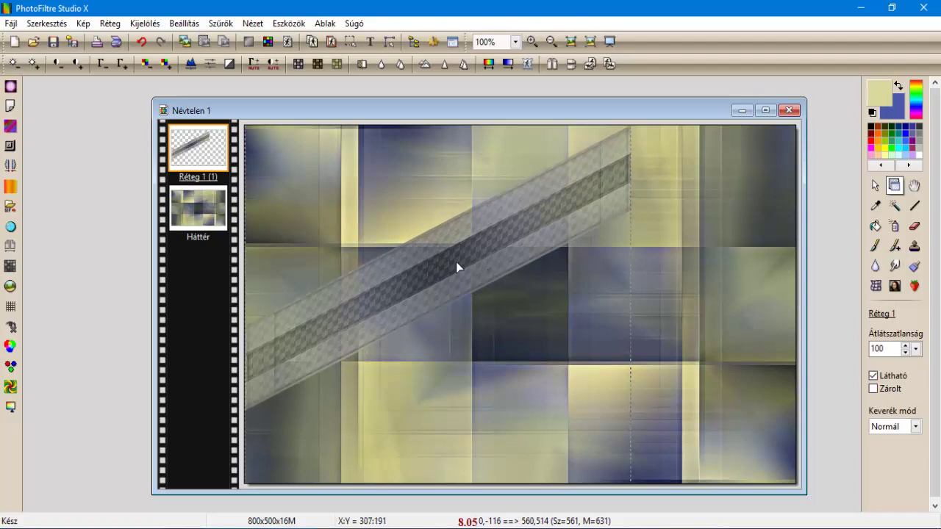
Step: Confirm a manual (Kézi) position of X 0, Y -116 in the first diagonal band's layer settings
right_click(456, 268)
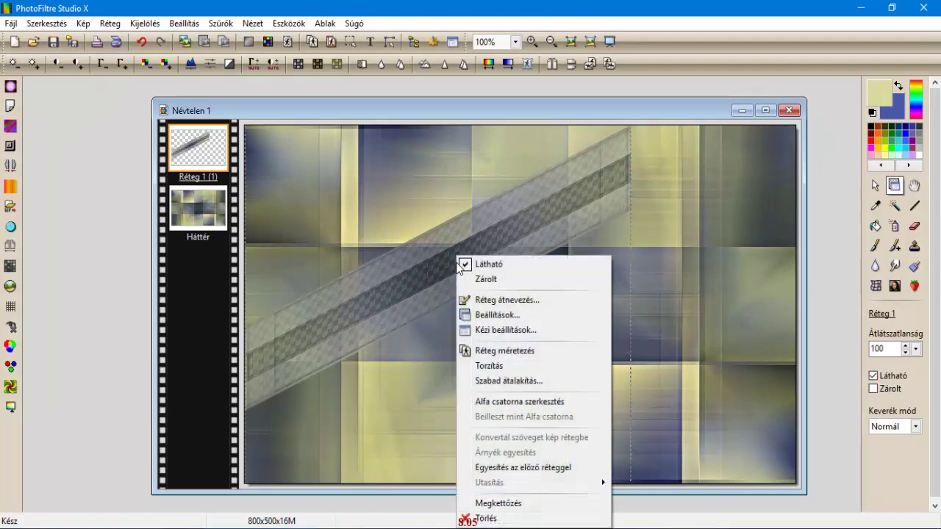
click(506, 333)
click(341, 189)
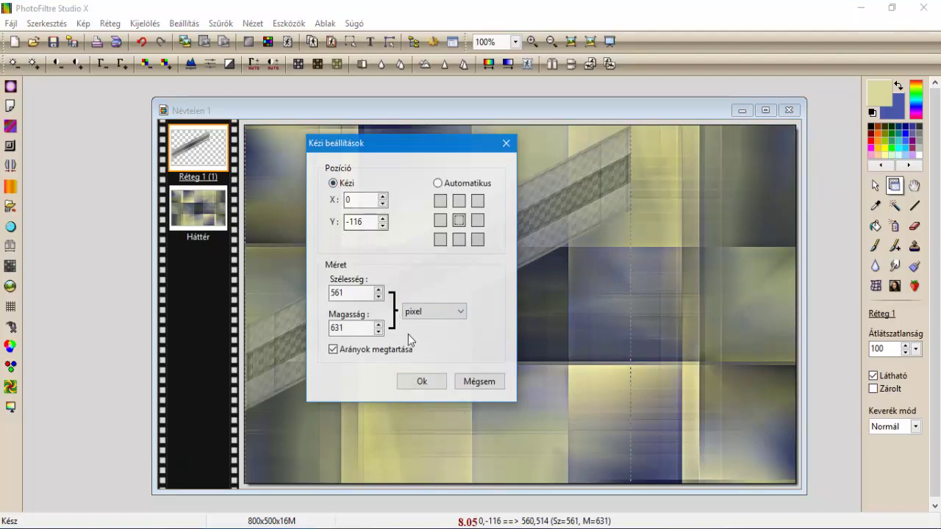
click(432, 385)
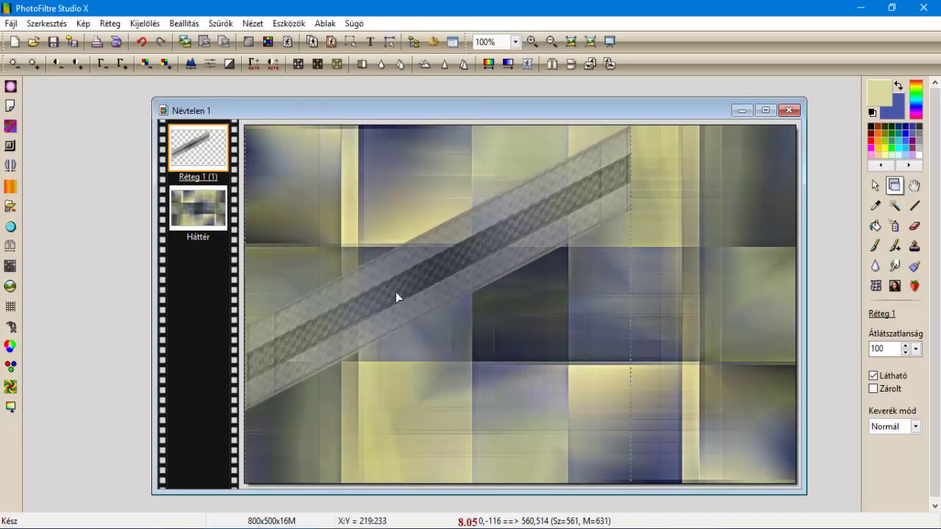
Step: Duplicate the diagonal band layer and move the copy toward the canvas's lower right, to X 239, Y -14
right_click(395, 292)
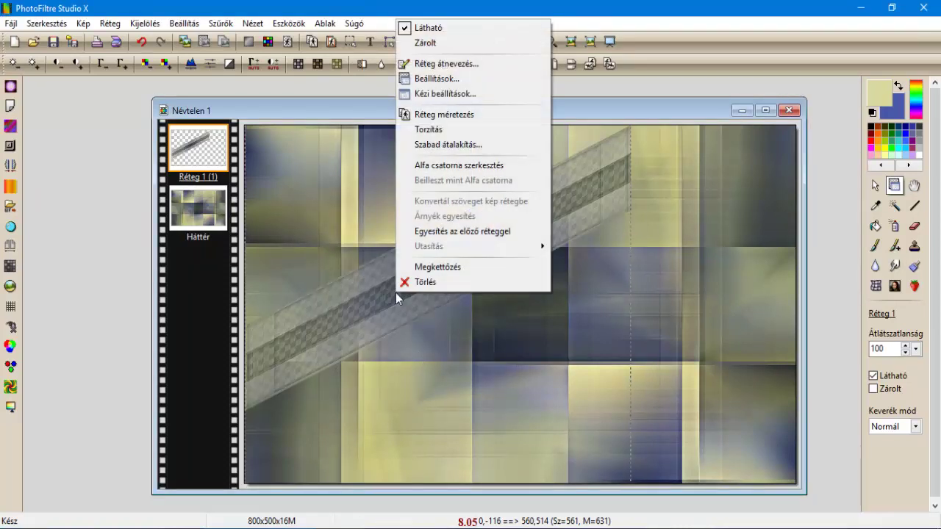
click(435, 267)
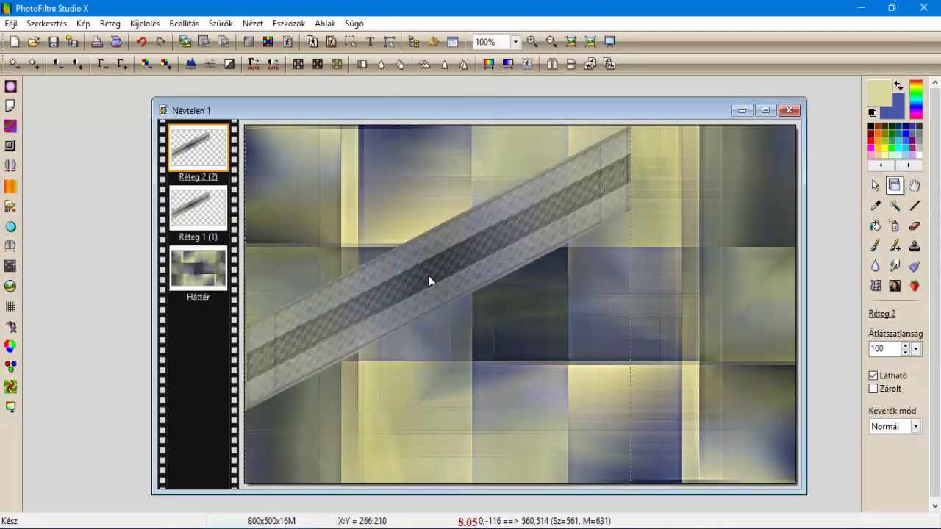
drag(428, 276, 589, 349)
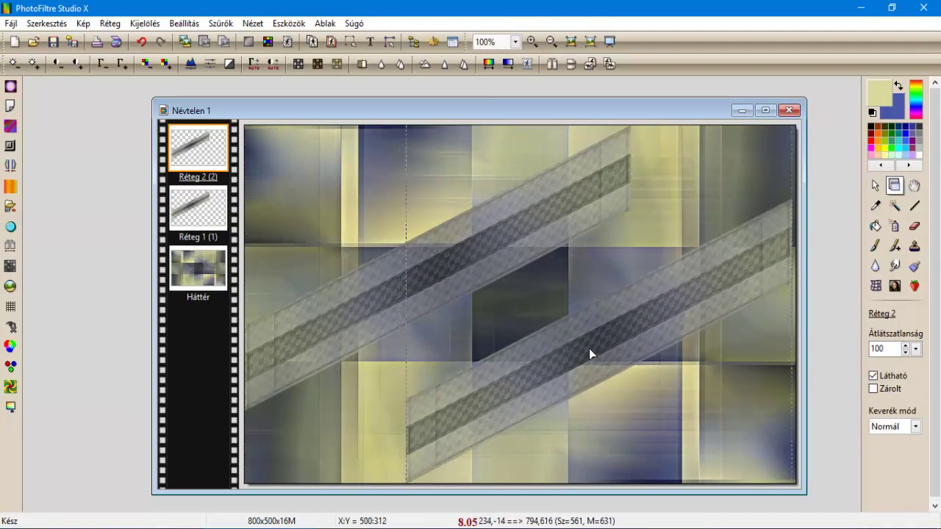
key(Right)
key(Right)
key(Right)
key(Right)
key(Right)
key(Right)
key(Right)
key(Right)
key(Right)
key(Right)
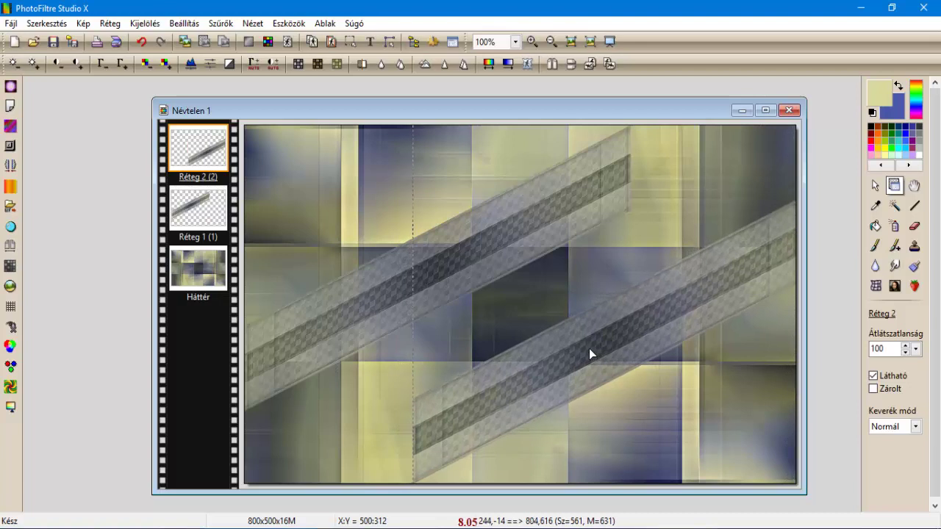
key(Left)
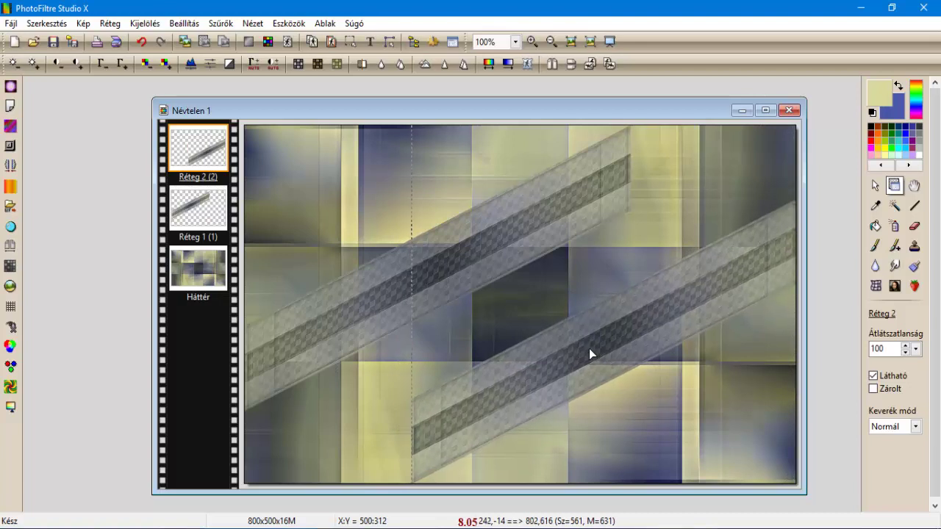
key(Left)
key(Left)
key(Left)
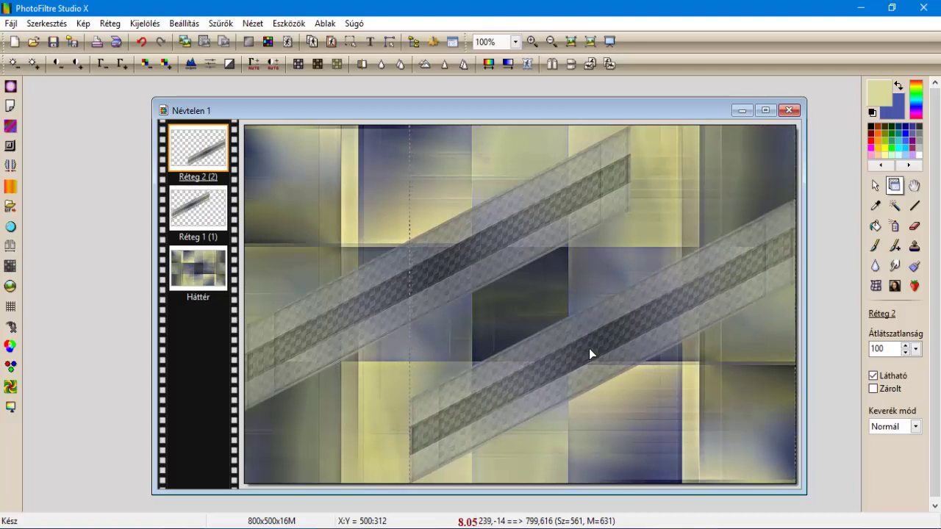
Step: Confirm a manual (Kézi) position of X 239, Y -14 for the duplicated band layer
right_click(589, 348)
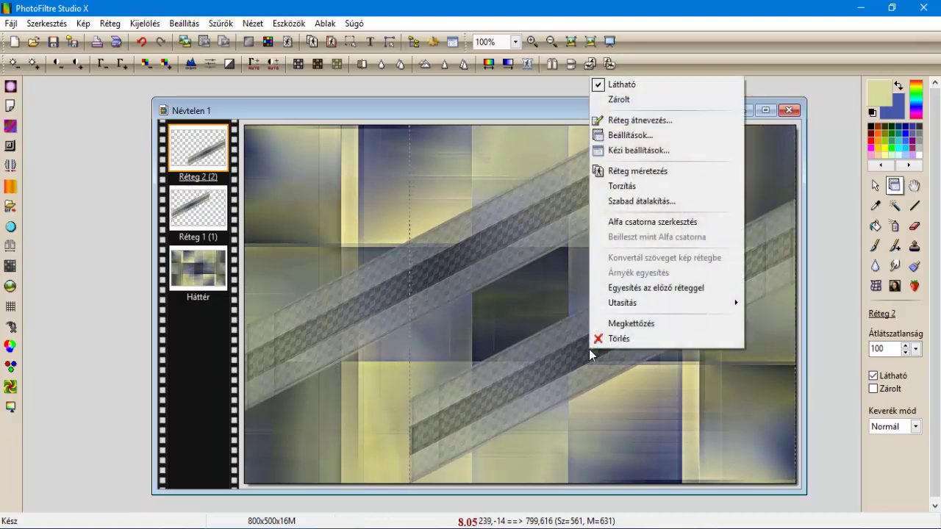
click(639, 152)
click(333, 183)
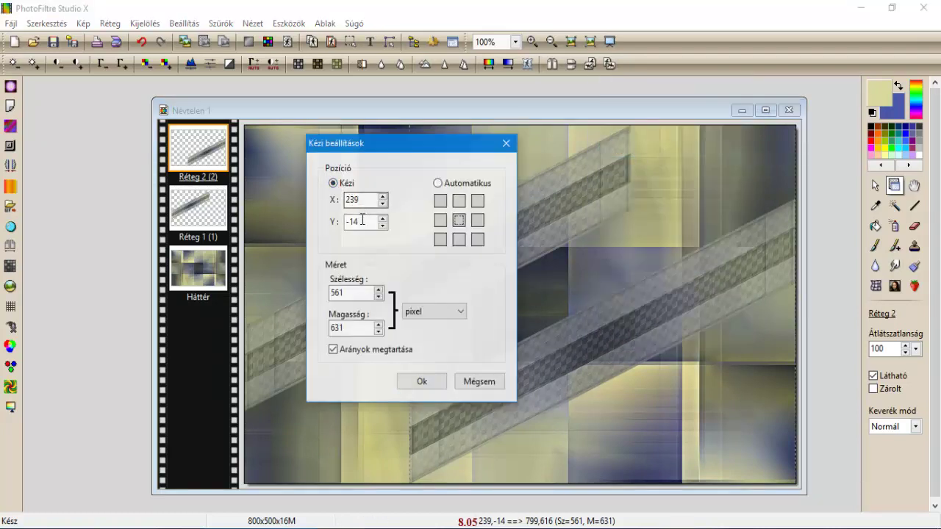
click(411, 382)
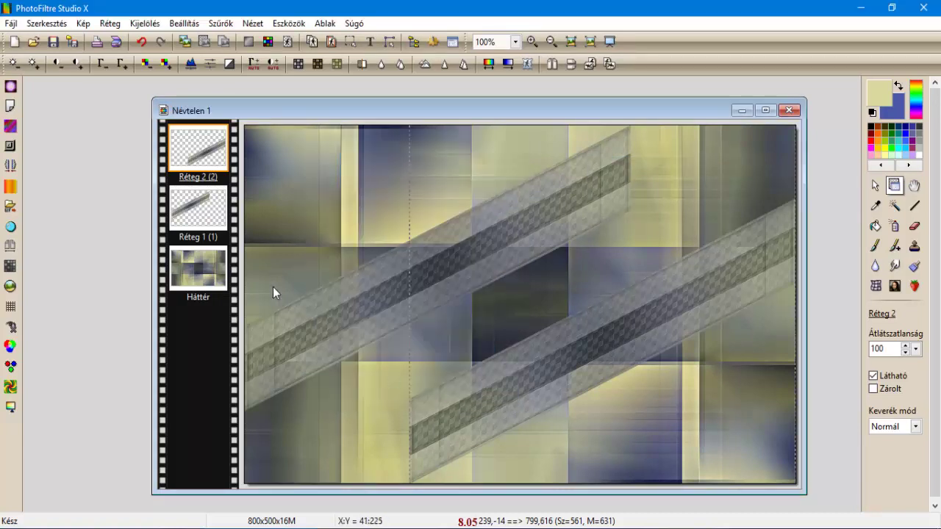
Step: Merge the duplicated diagonal band with the layer below and enable a drop shadow (Árnyék) on the merged stripes layer
right_click(193, 157)
click(254, 369)
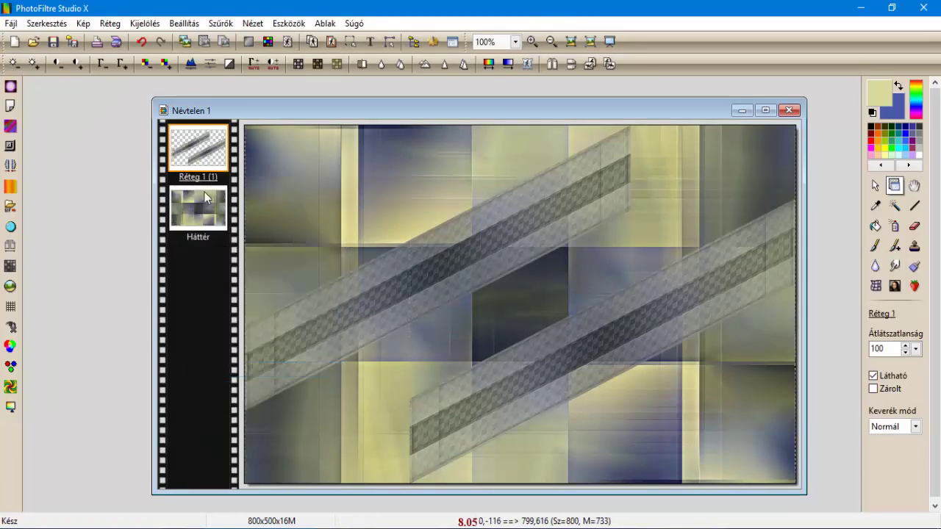
right_click(203, 162)
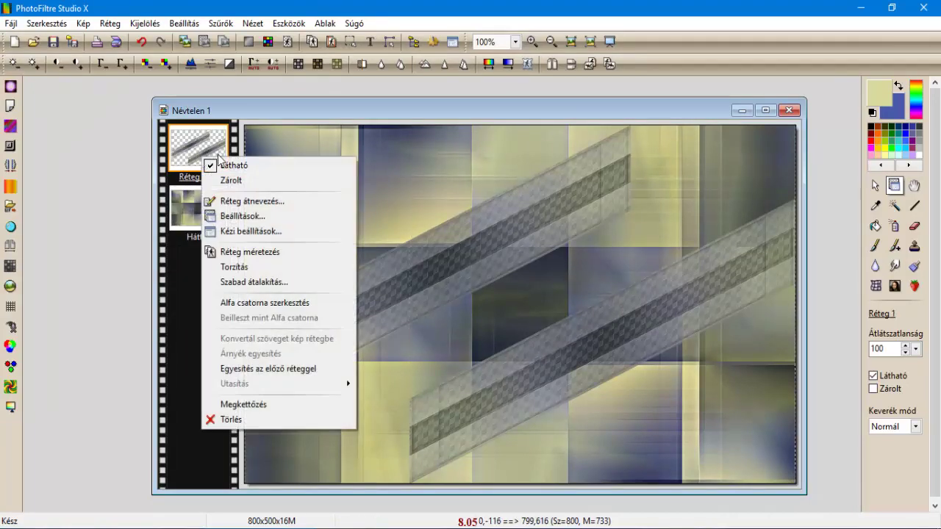
click(223, 215)
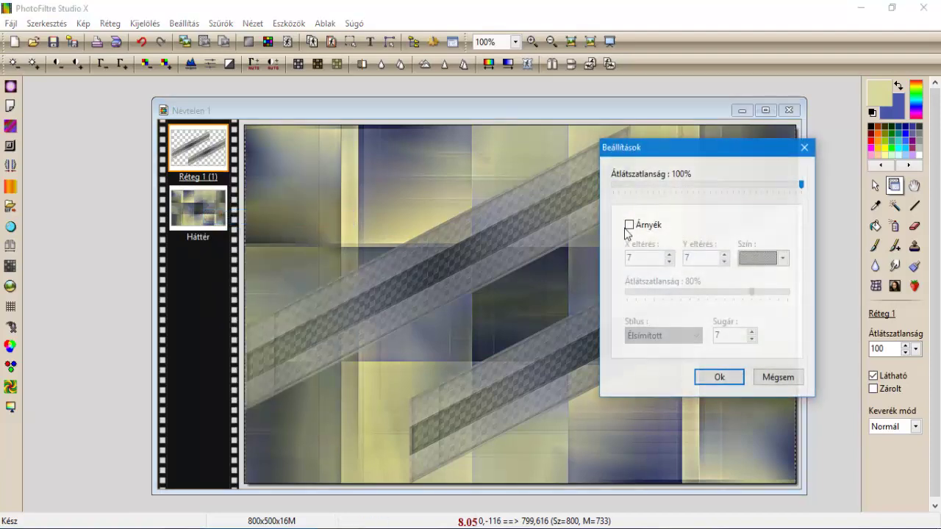
click(627, 227)
drag(670, 158, 494, 160)
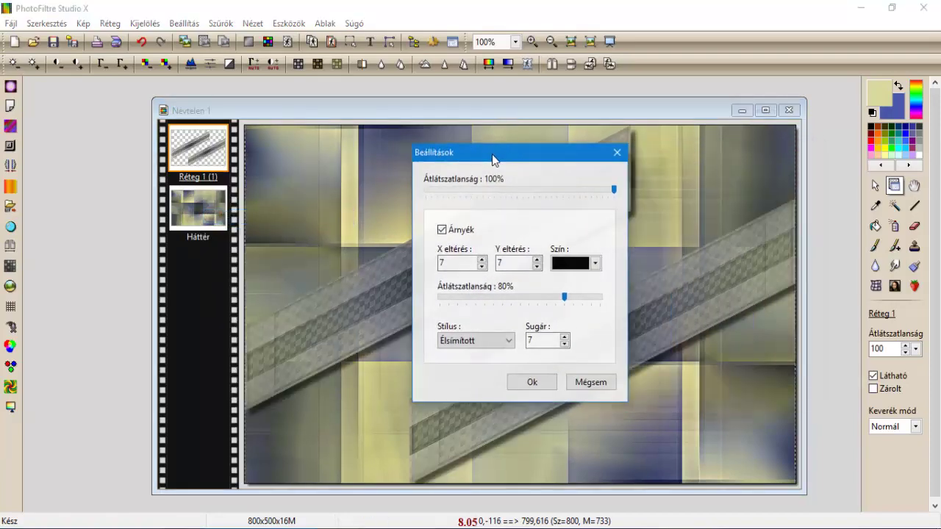
Step: Set the stripes' black shadow to X 5, Y 5, 50% opacity and radius 35, and merge the shadow into the layer
double_click(459, 258)
text(5)
key(Tab)
text(5)
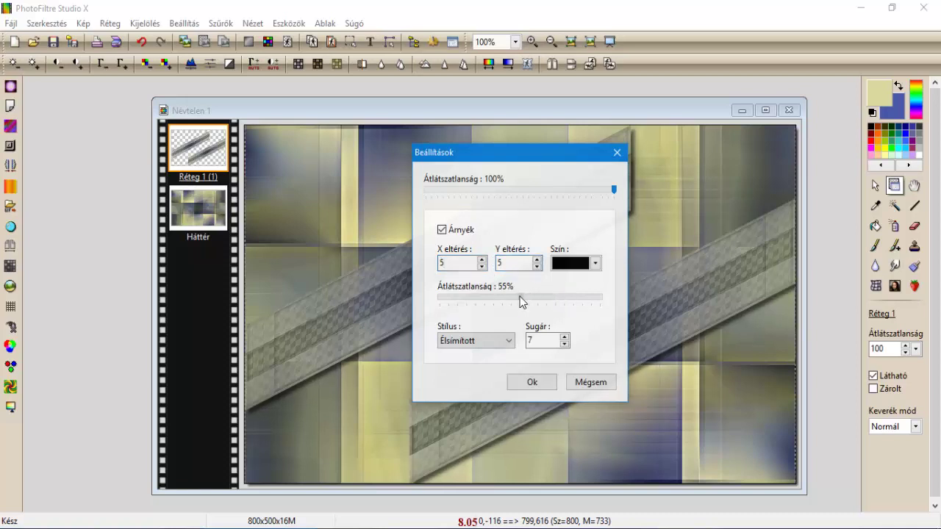
drag(520, 296, 511, 297)
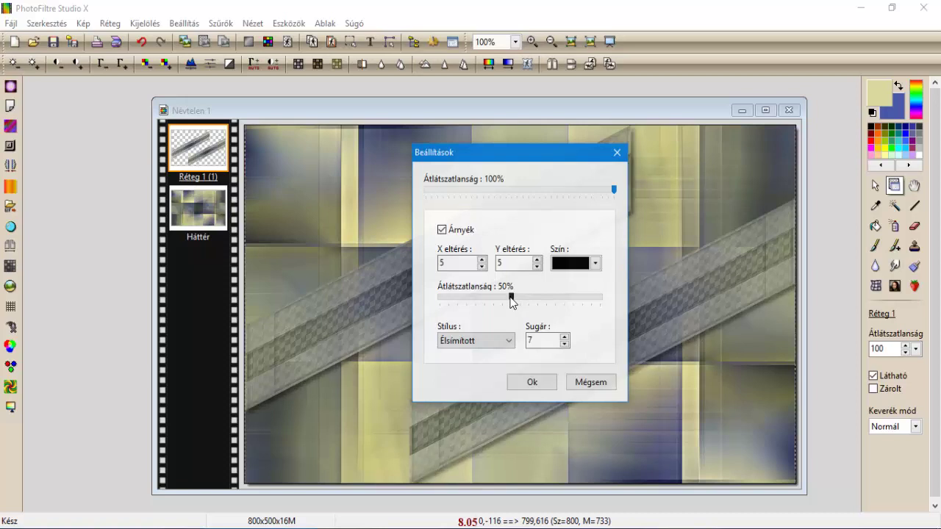
double_click(537, 340)
text(35)
click(523, 386)
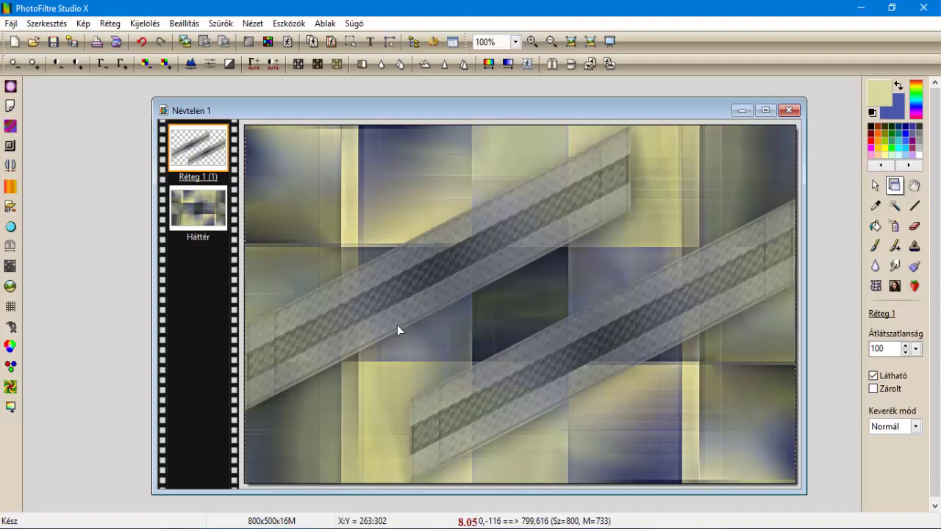
right_click(214, 145)
click(259, 342)
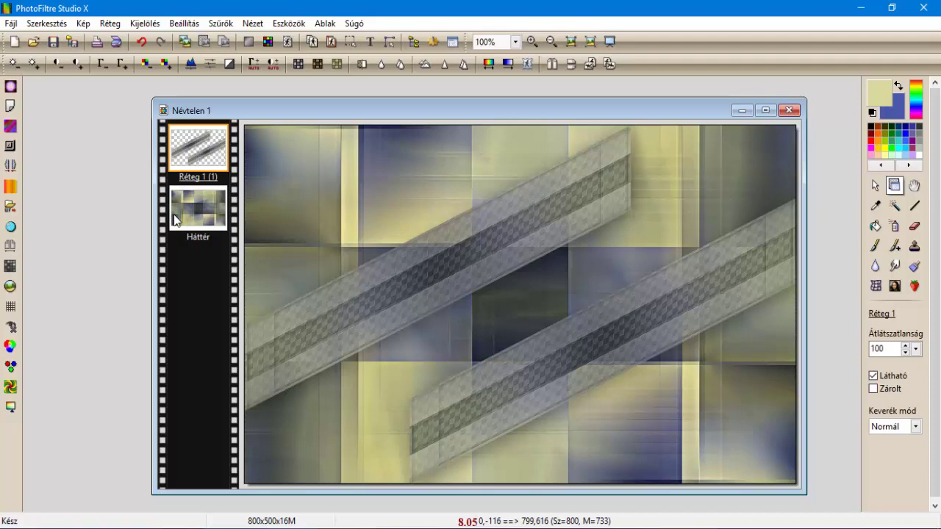
Step: Apply the Filters Unlimited 2.0 filter [AFS IMPORT] sqborder2 to the stripes layer with Controls 0–2 at 141, 34 and 215
click(232, 28)
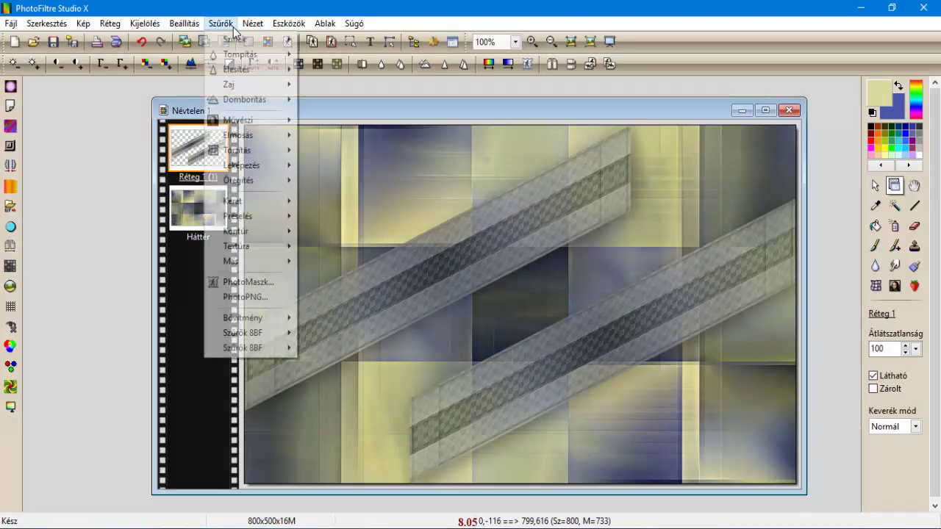
mouse_move(247, 332)
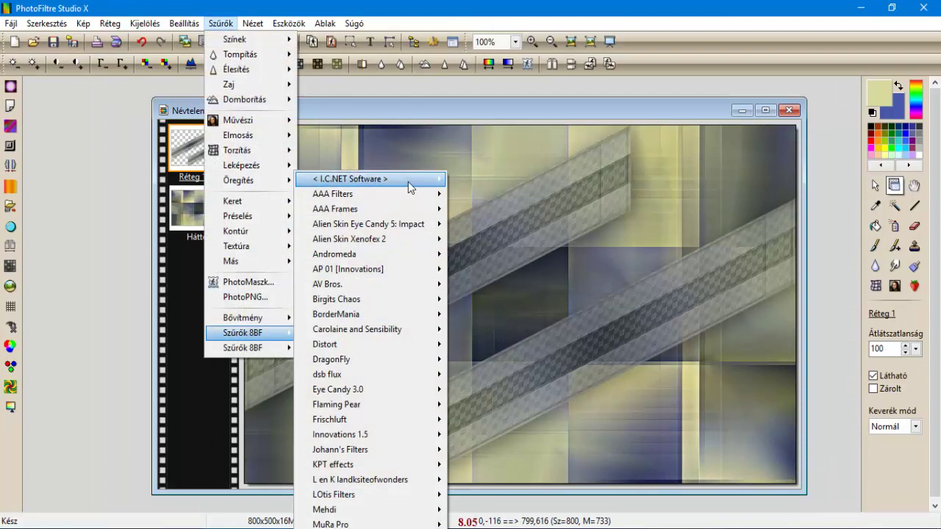
mouse_move(408, 182)
click(469, 181)
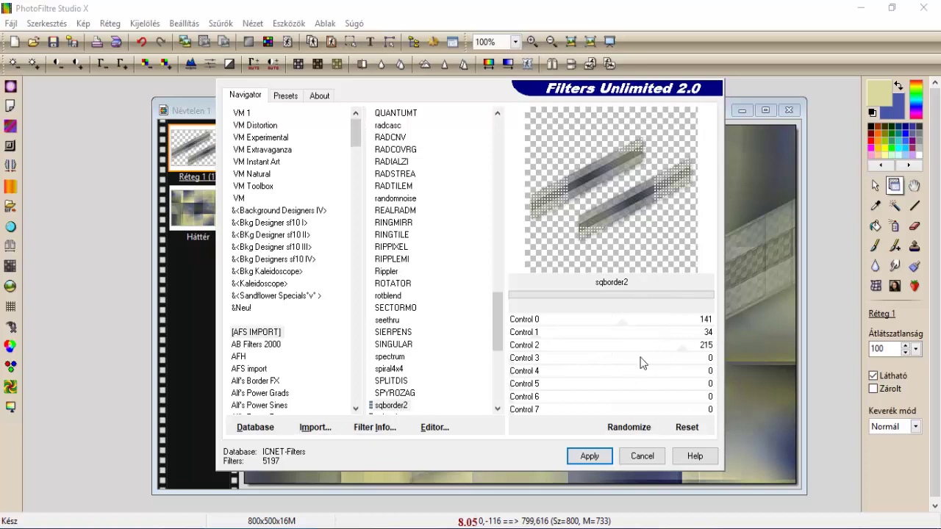
click(572, 457)
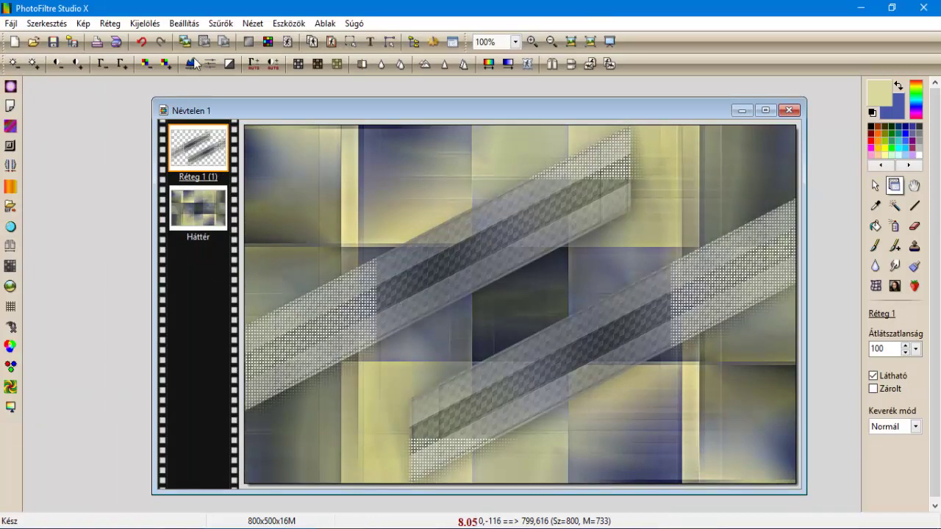
Step: Apply the first relief (Domborítás) filter to the diagonal stripes layer
click(216, 24)
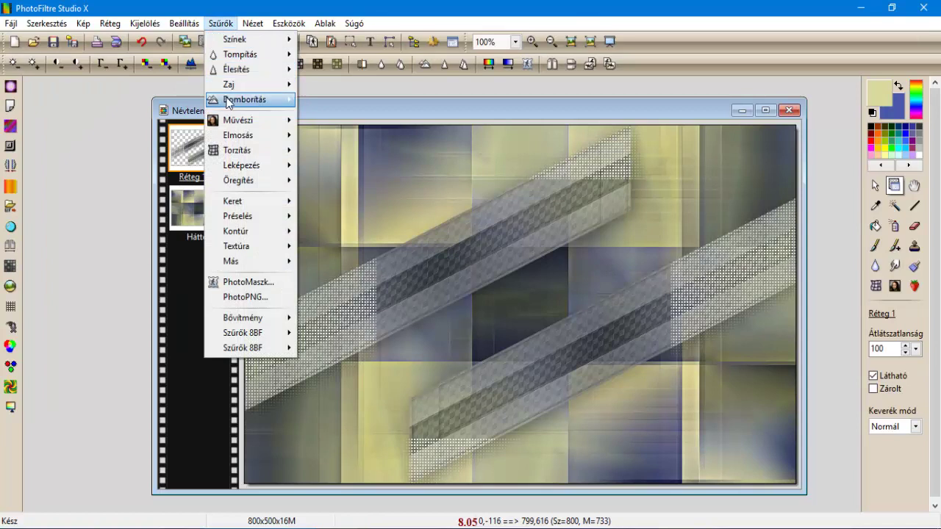
mouse_move(232, 102)
click(324, 102)
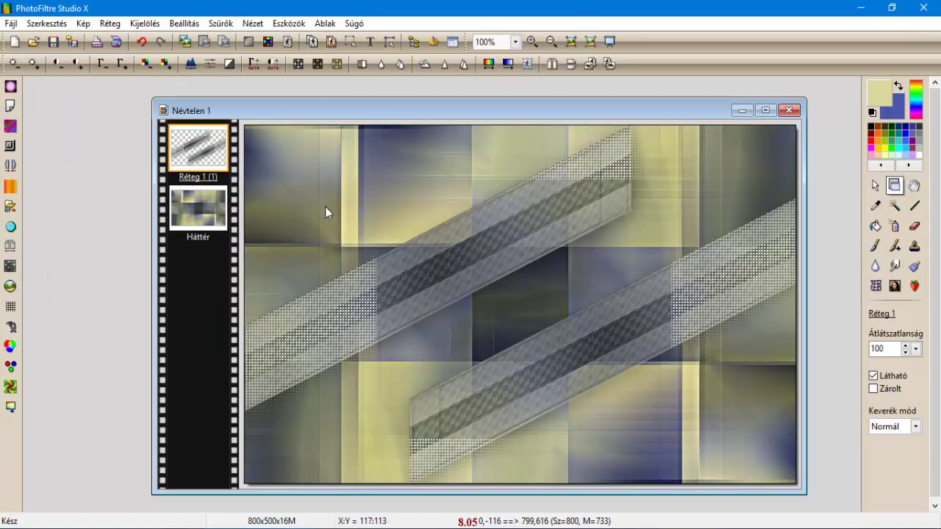
Step: Hide the diagonal stripes layer and make the Háttér background layer active
right_click(224, 150)
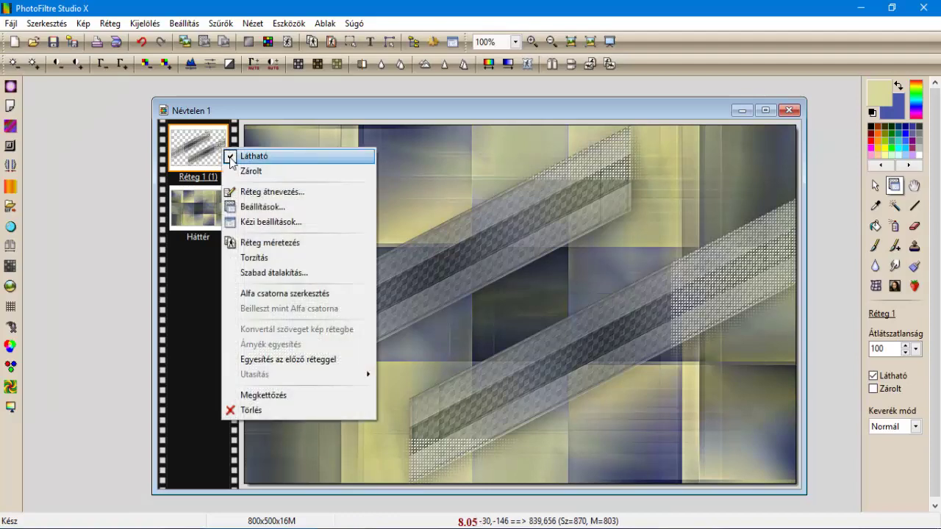
click(230, 158)
click(206, 216)
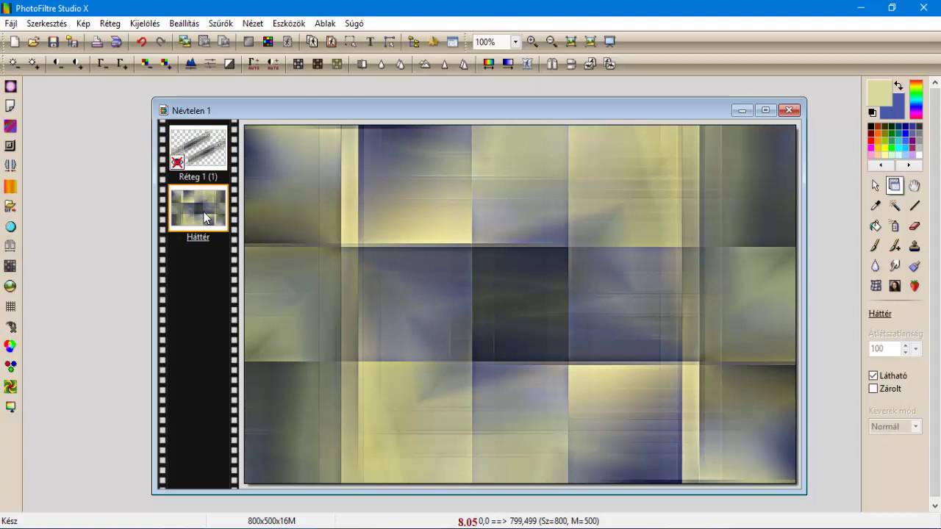
Step: Apply the Filters Unlimited sqborder2 filter to the background using the preset with Controls 0–2 at 255, 20, 145 and Controls 3–7 at 100
click(221, 23)
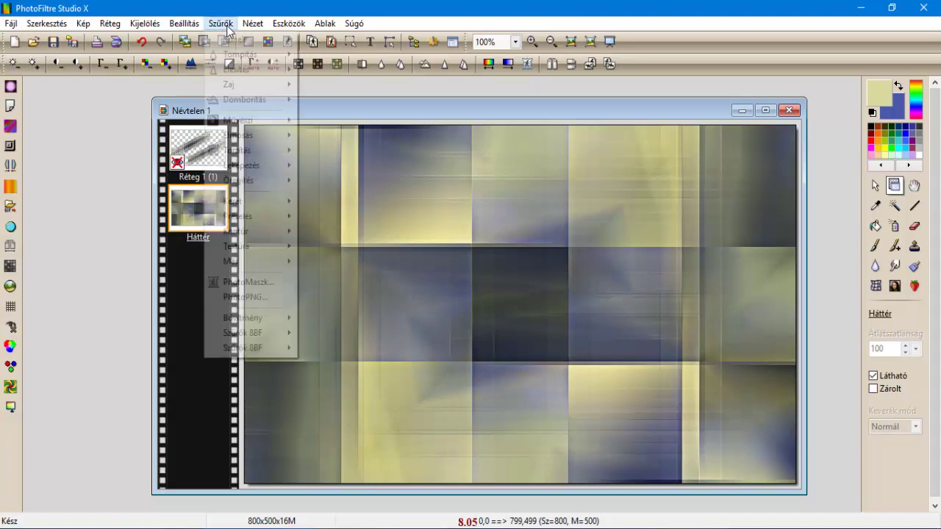
mouse_move(274, 332)
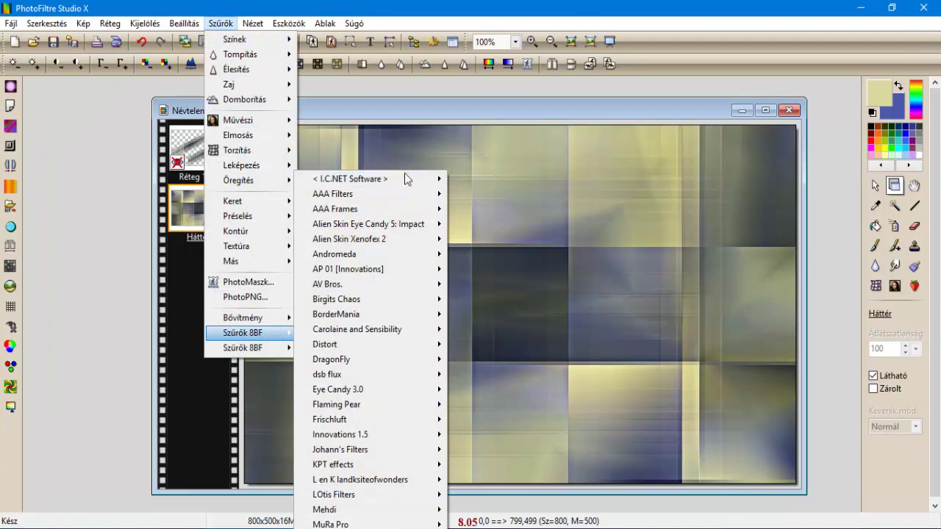
mouse_move(414, 179)
click(470, 179)
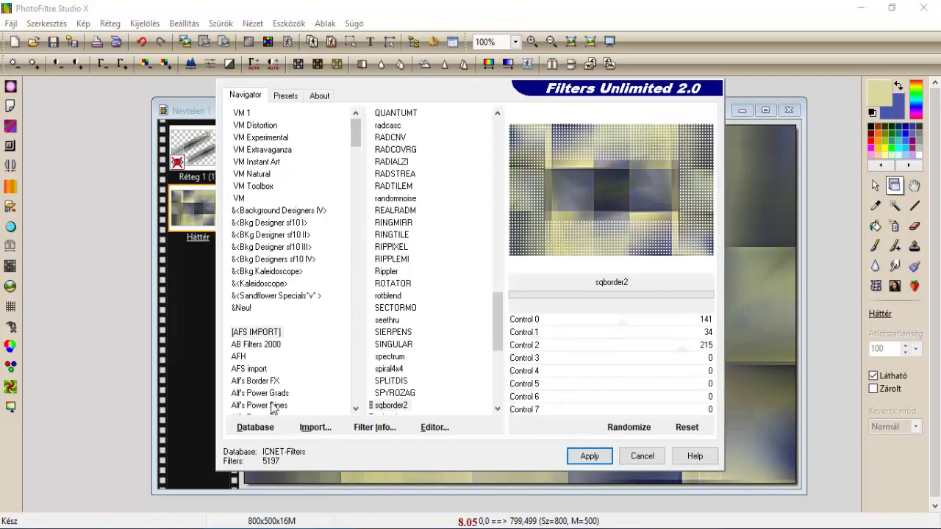
click(261, 335)
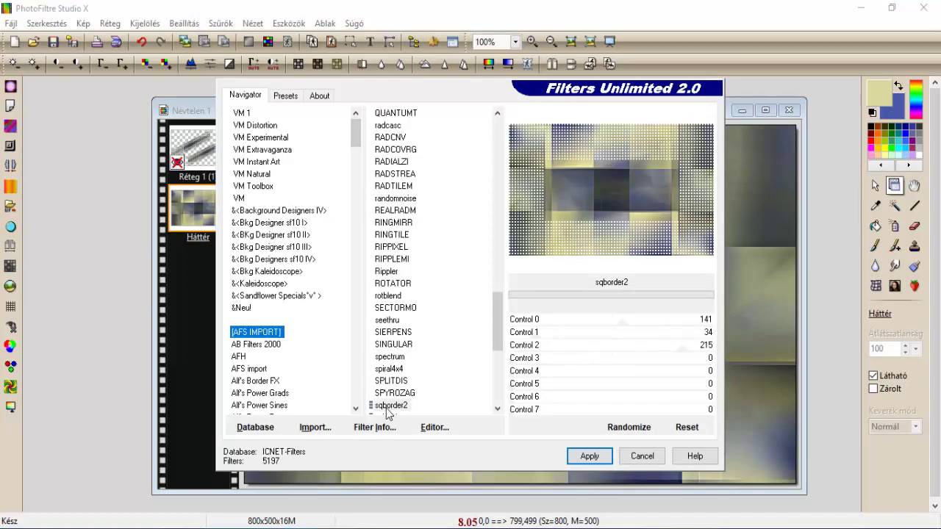
click(386, 407)
click(288, 97)
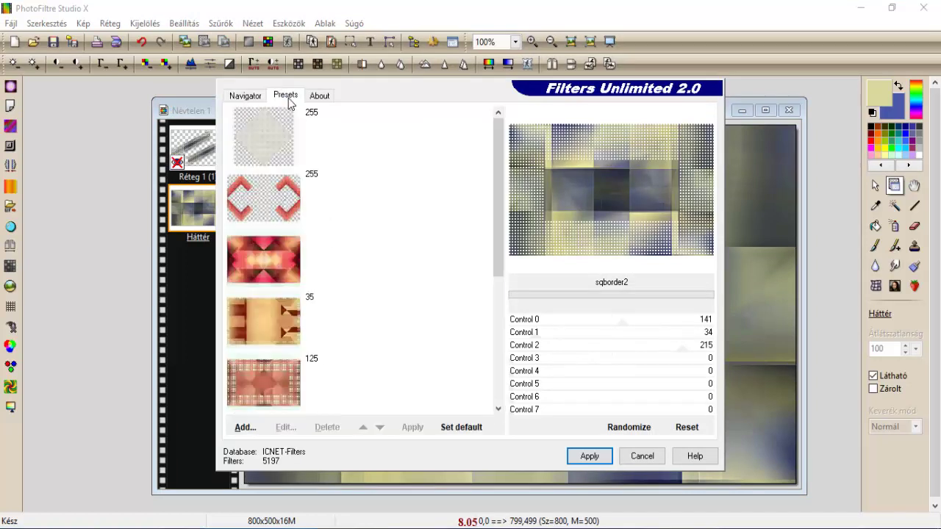
click(282, 203)
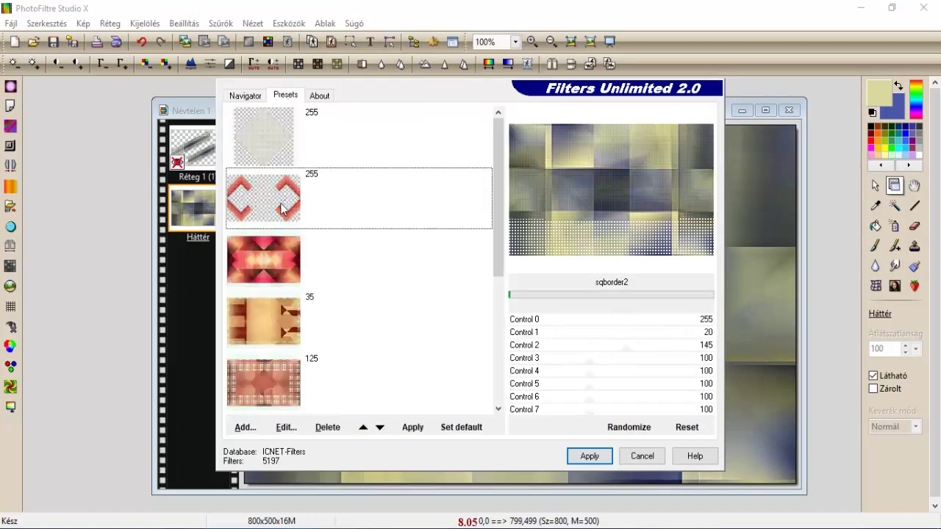
click(255, 100)
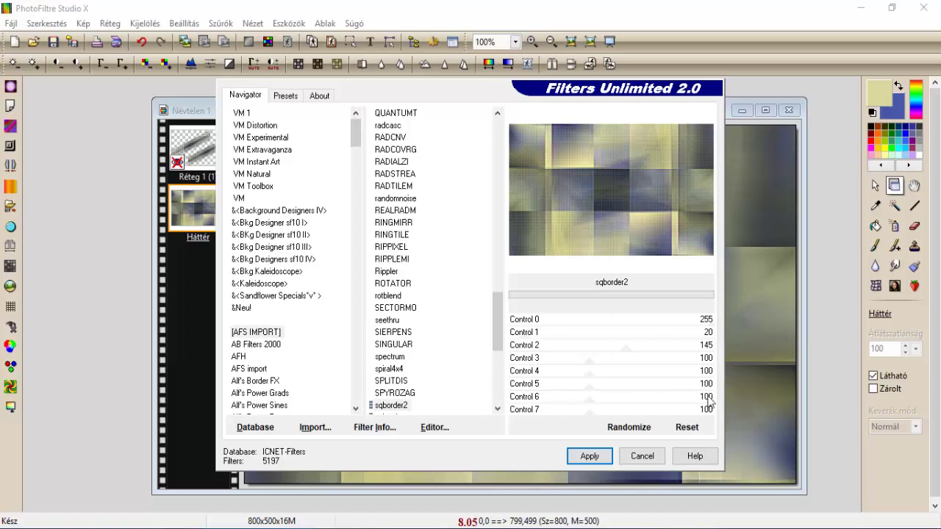
click(580, 459)
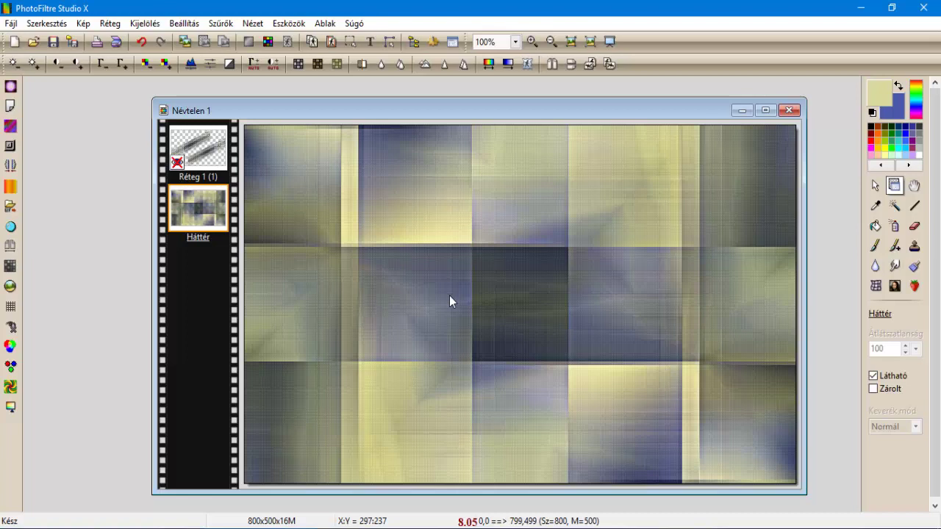
Step: Select the whole background, contract the selection by 50 pixels, and duplicate the selected area as a new layer
click(145, 24)
click(158, 56)
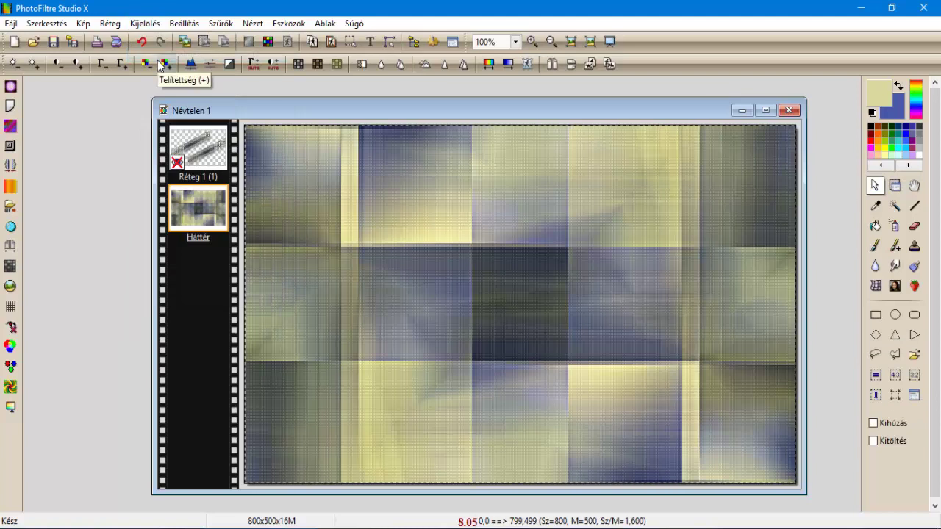
click(146, 25)
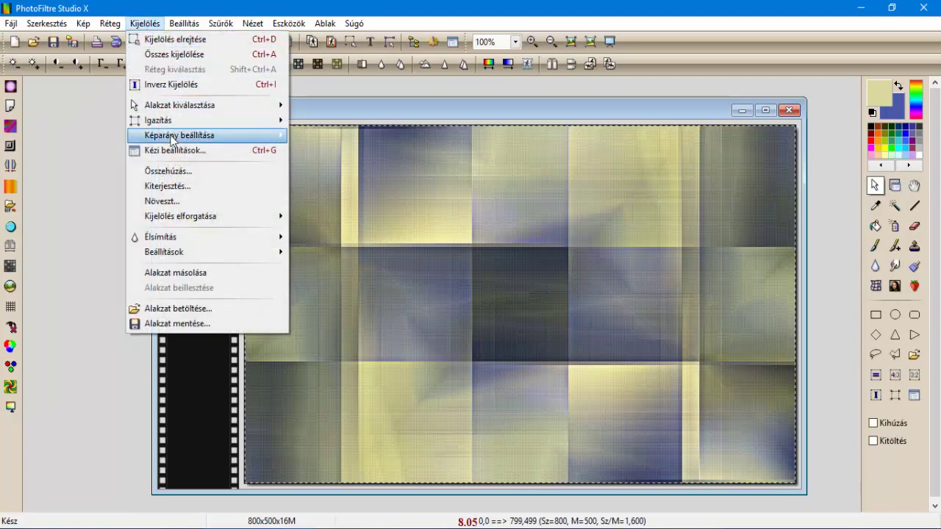
click(163, 171)
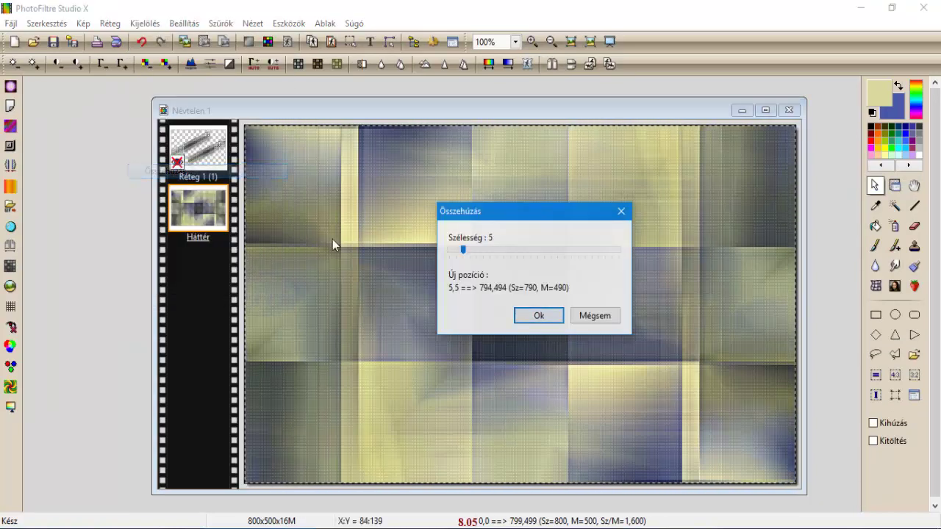
click(584, 261)
click(584, 260)
click(605, 258)
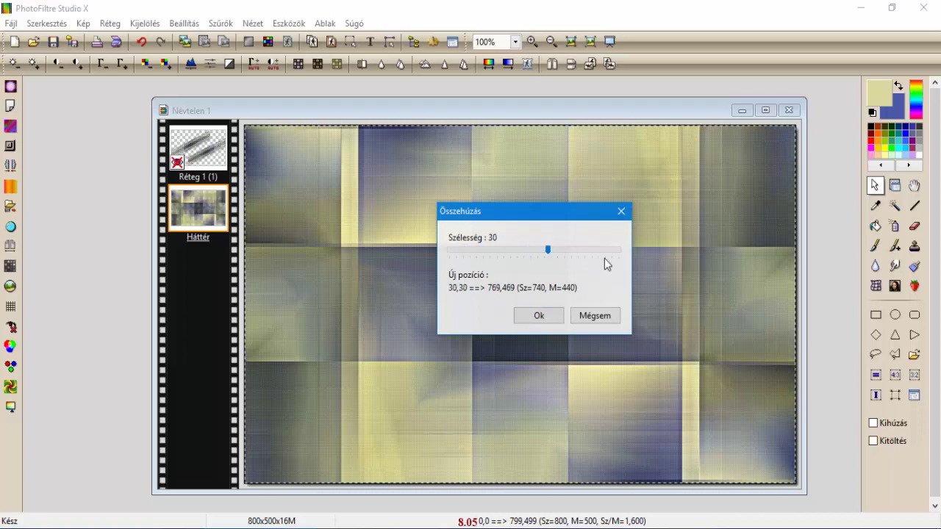
click(605, 251)
click(606, 251)
click(606, 252)
click(606, 251)
click(556, 315)
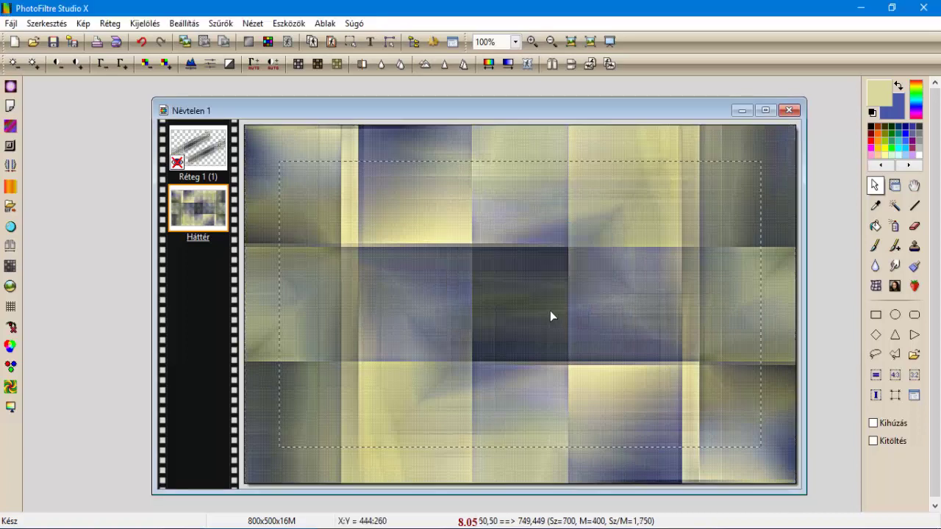
right_click(454, 227)
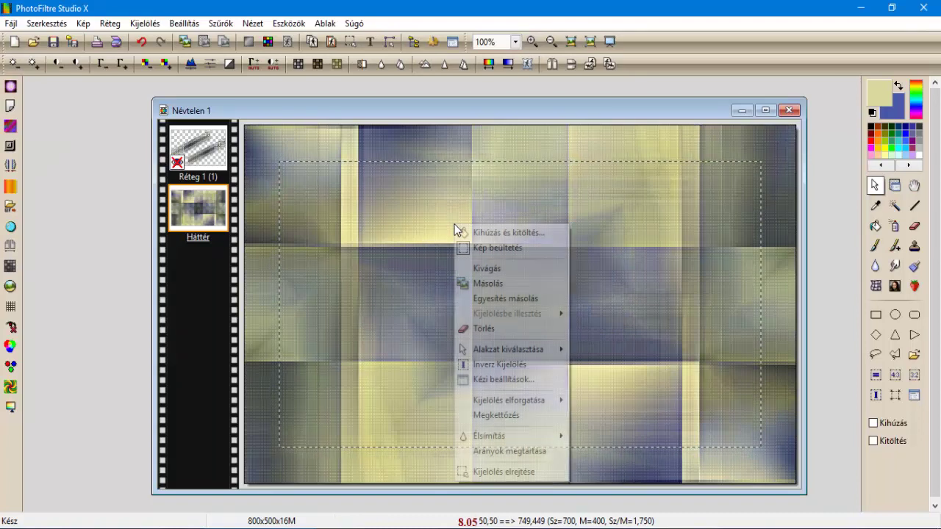
click(514, 415)
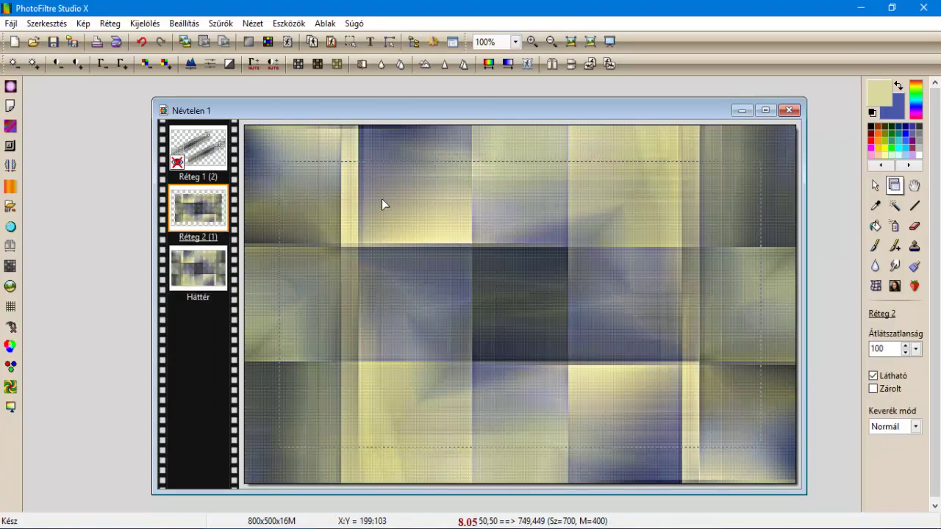
Step: Apply the Filters Unlimited Drink To Me filter from Filter Factory Gallery J to the inner rectangle layer with Overdose 15
click(226, 24)
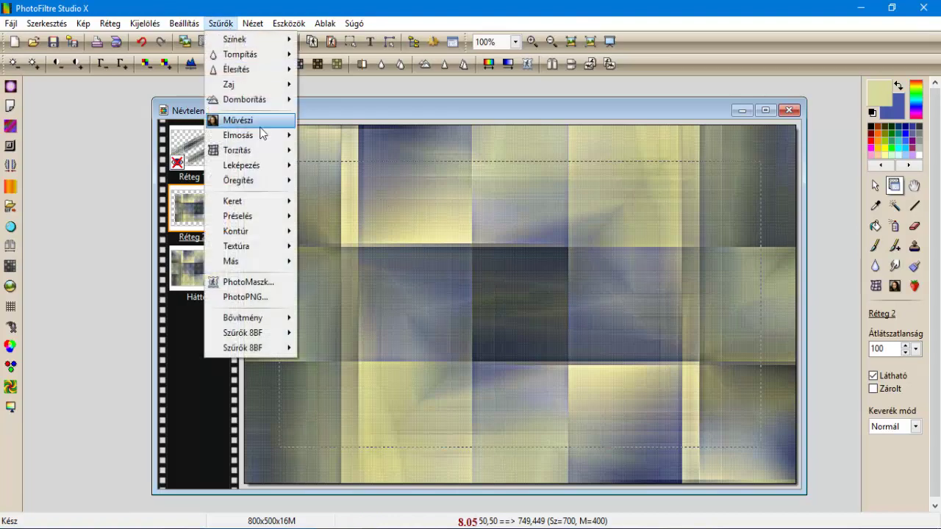
mouse_move(281, 333)
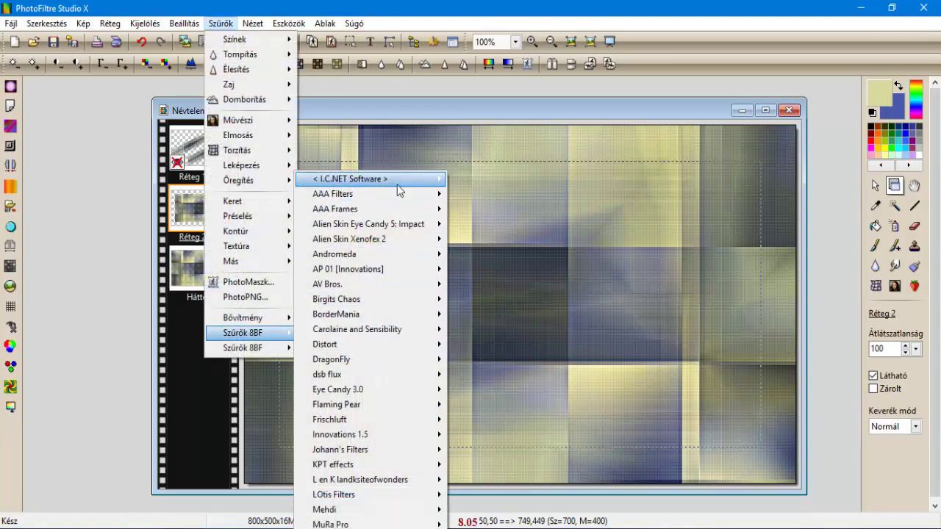
mouse_move(397, 185)
click(478, 179)
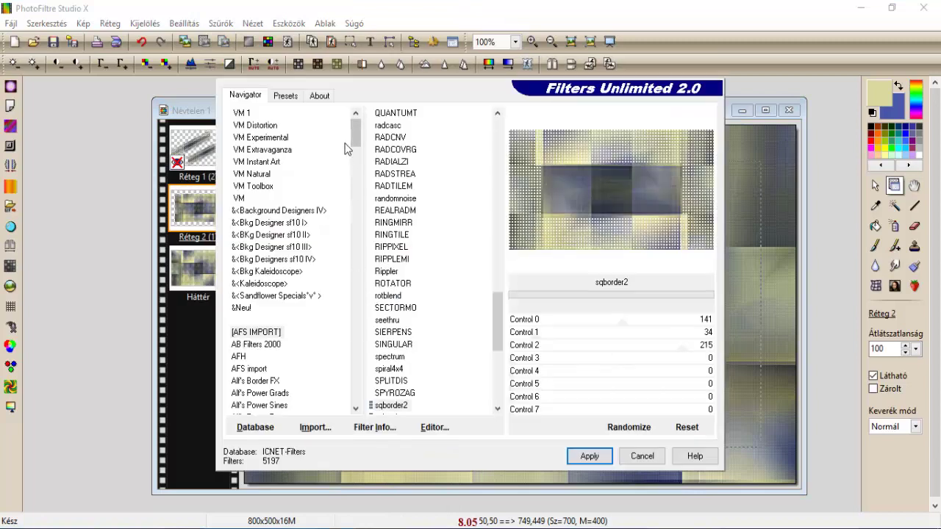
drag(356, 143, 363, 266)
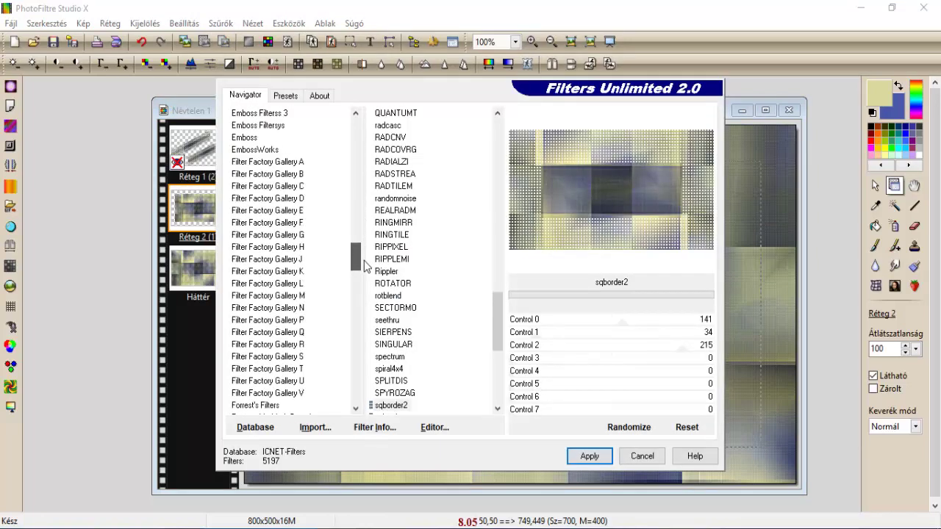
click(301, 260)
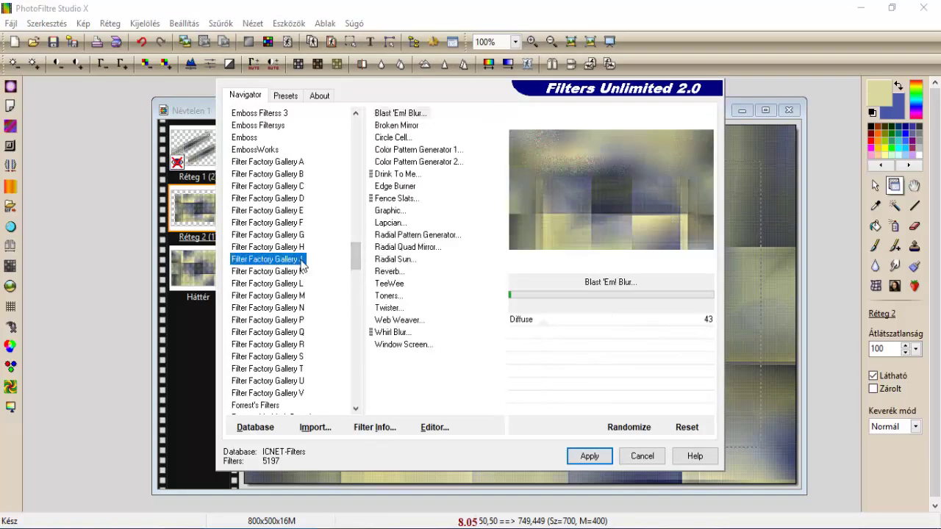
click(400, 175)
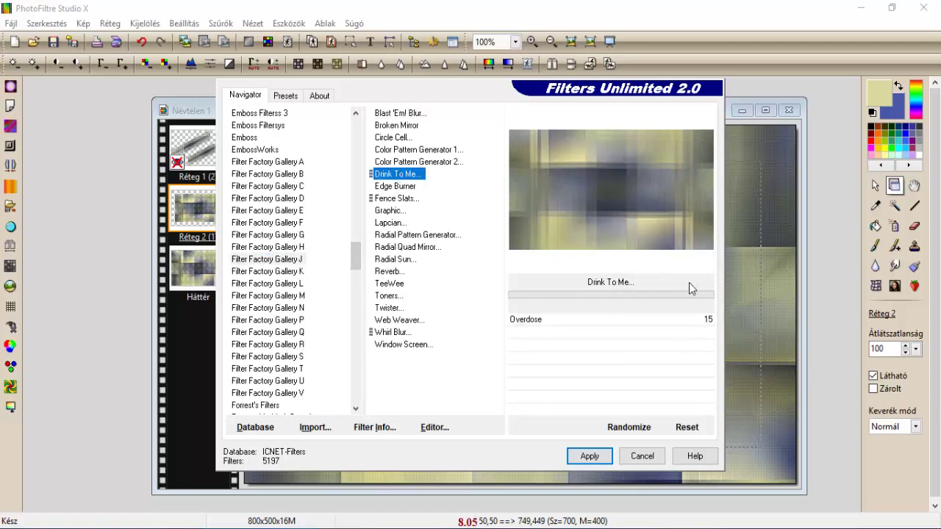
click(593, 454)
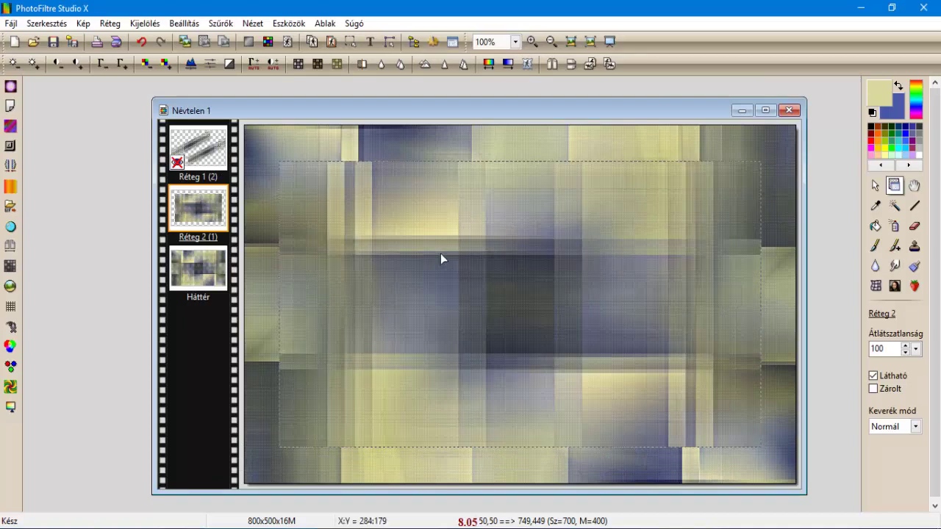
Step: Apply the moderate relief (Mérsékelt domborítás) filter to the inner rectangle layer
click(223, 23)
mouse_move(273, 98)
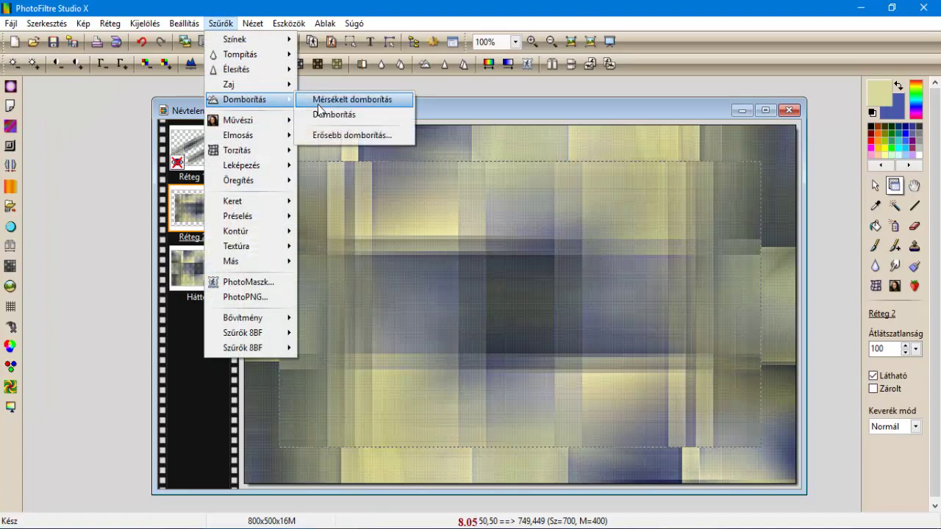
click(318, 105)
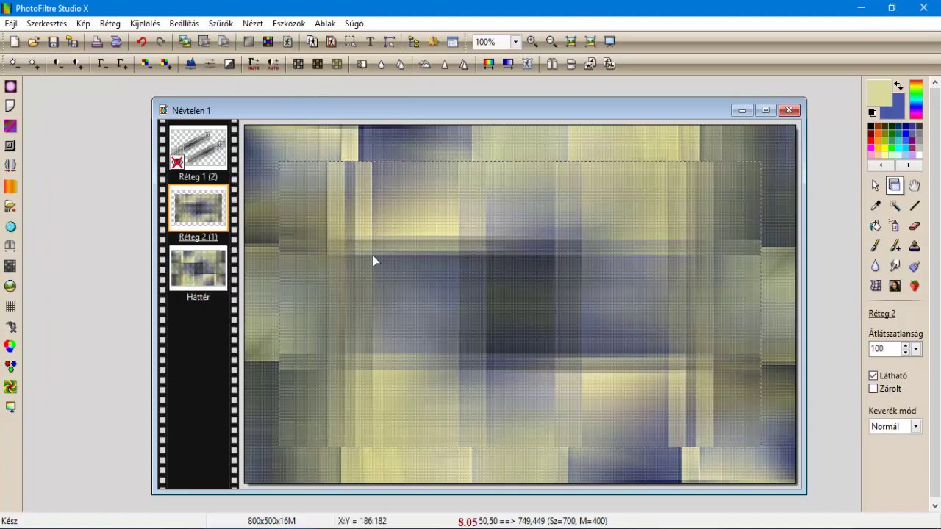
Step: Apply the Filters Unlimited Mock Windo filter using the preset with Windo 93, Frame 155, Left 130, Right 87, Top 0 and Bottom 0
click(221, 22)
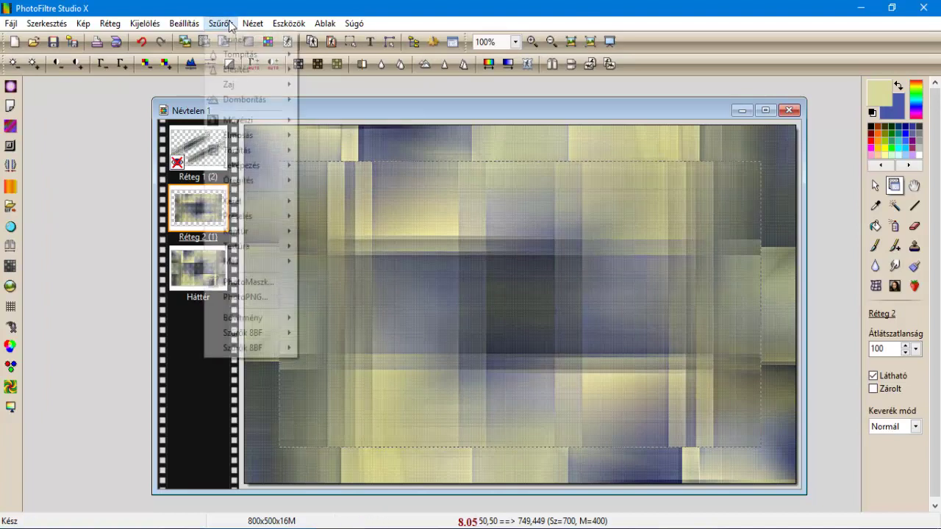
mouse_move(269, 331)
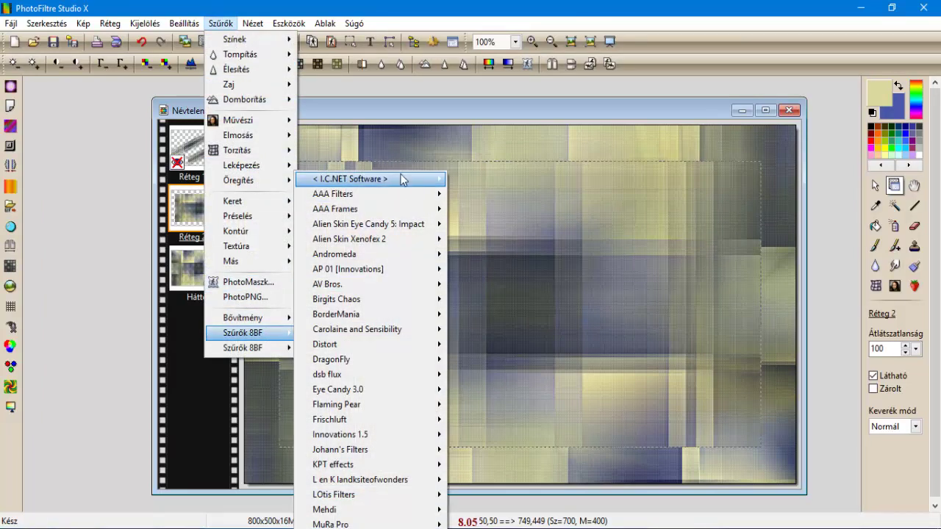
mouse_move(405, 179)
click(480, 184)
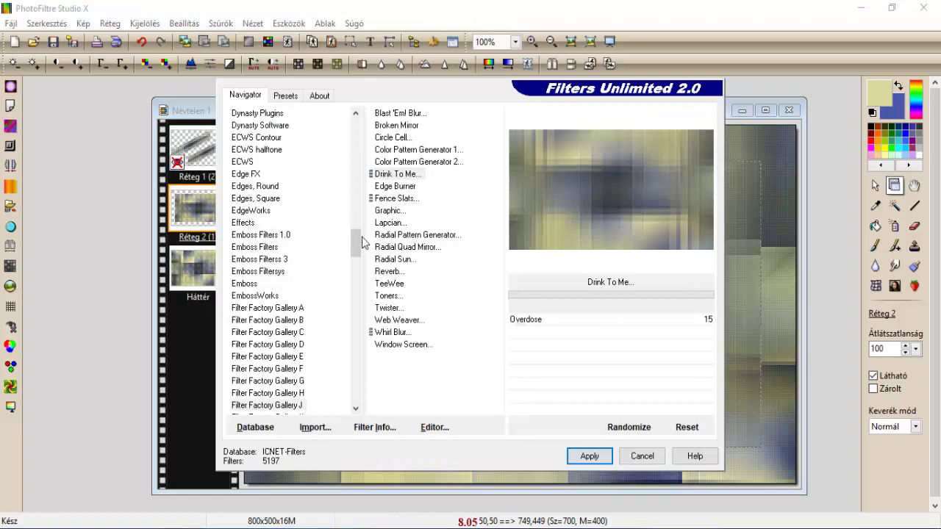
drag(360, 243, 367, 309)
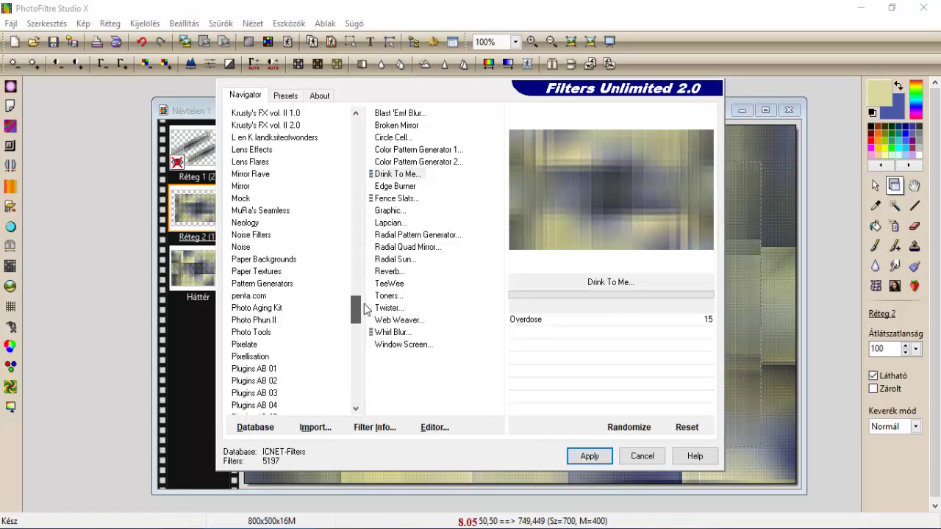
click(246, 198)
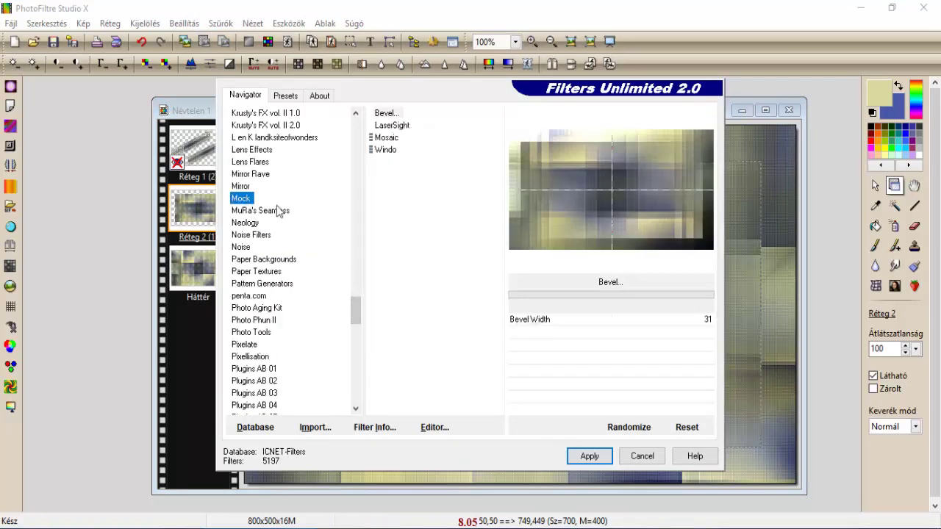
click(385, 150)
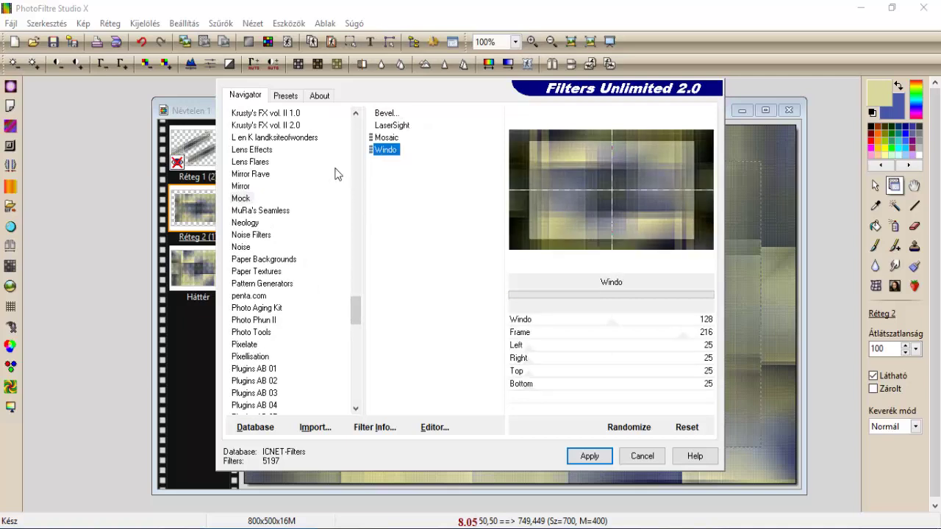
click(286, 97)
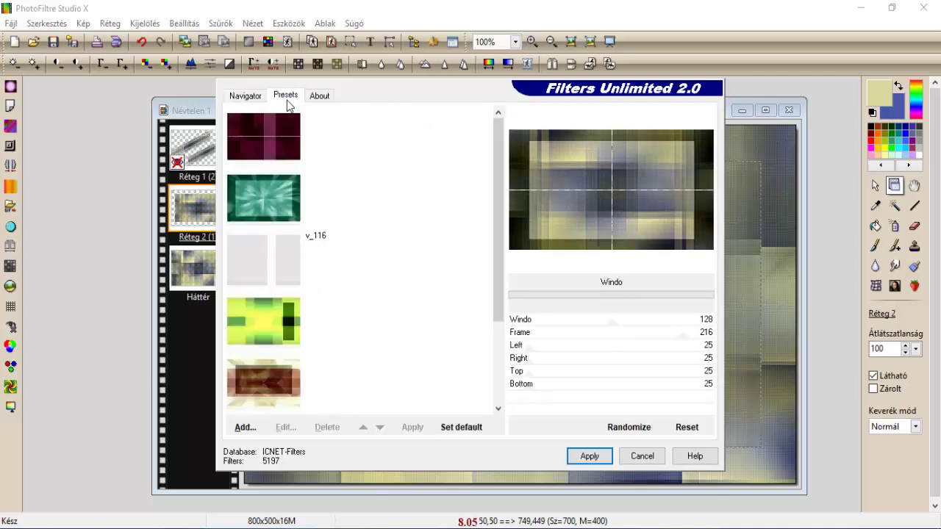
click(269, 136)
click(249, 95)
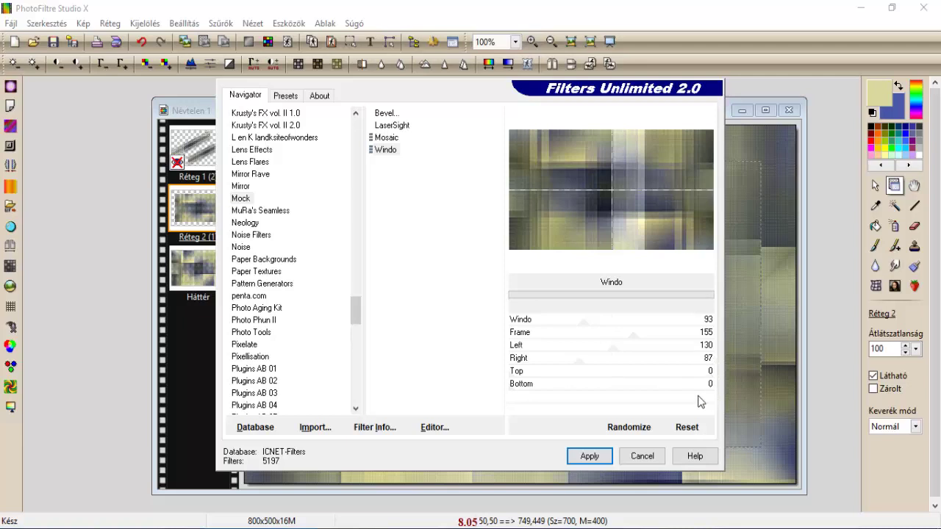
click(589, 456)
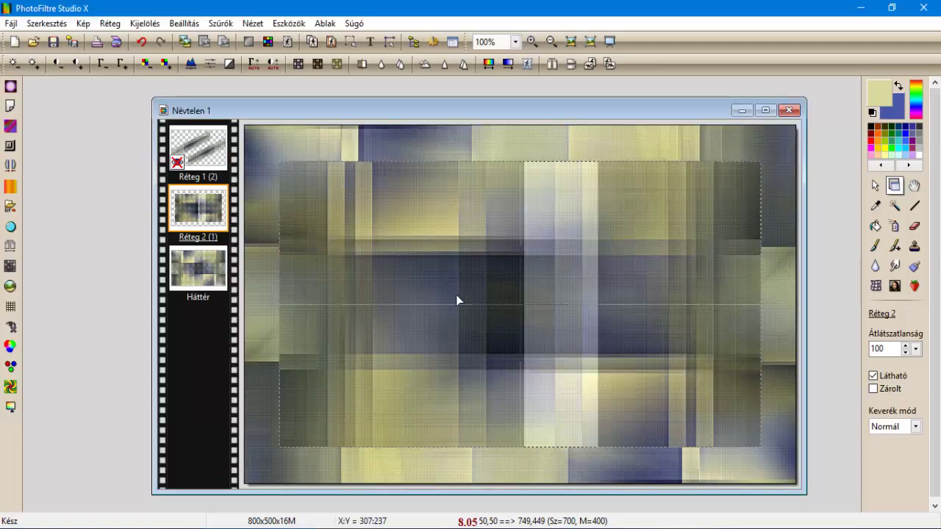
Step: Duplicate the inner rectangle layer and flip the copy horizontally
right_click(221, 210)
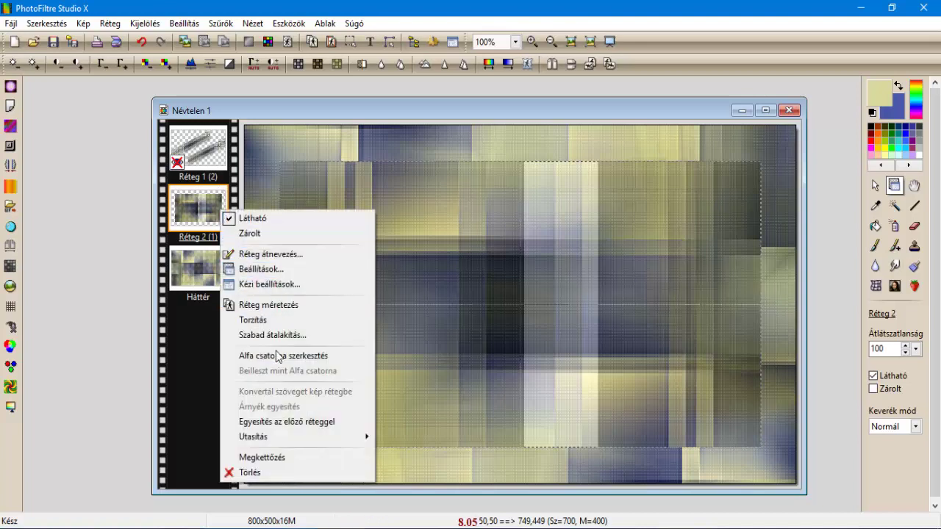
click(289, 455)
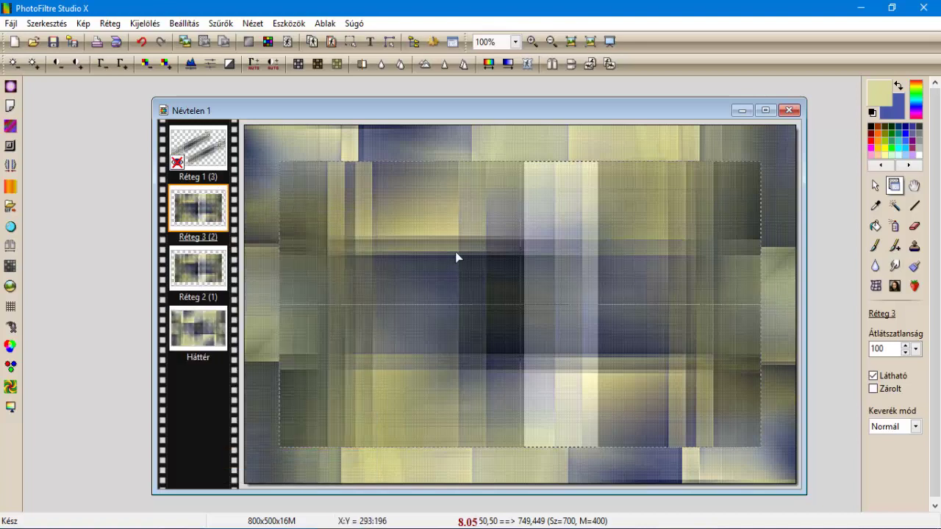
click(551, 64)
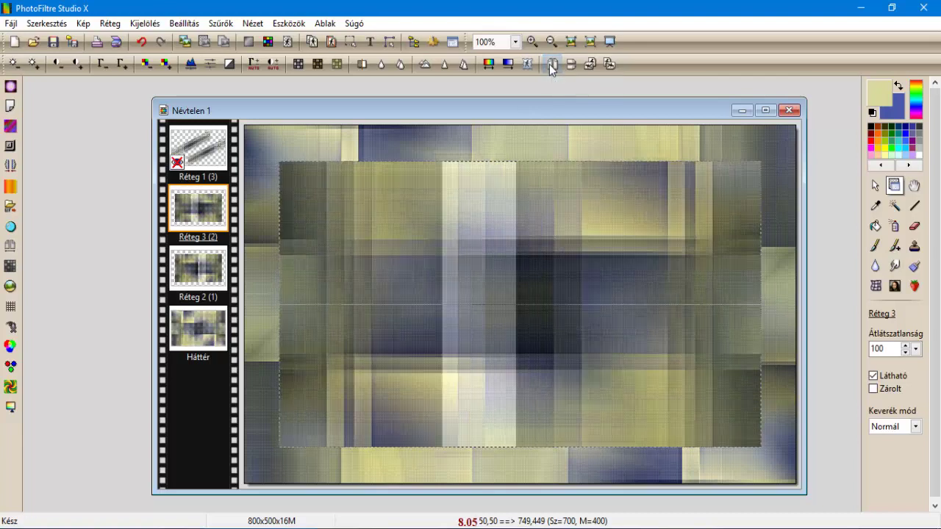
Step: Set the flipped copy's opacity to 50% and merge it with the layer beneath
click(916, 352)
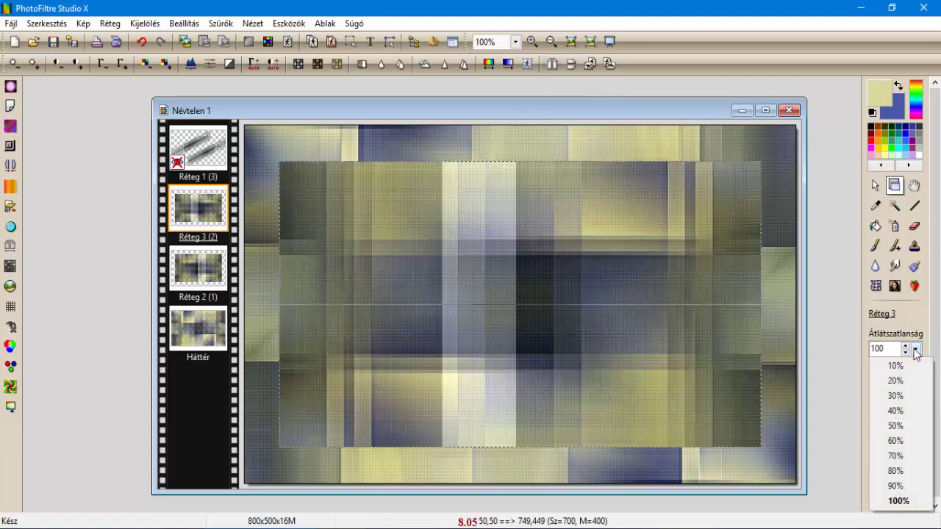
click(896, 426)
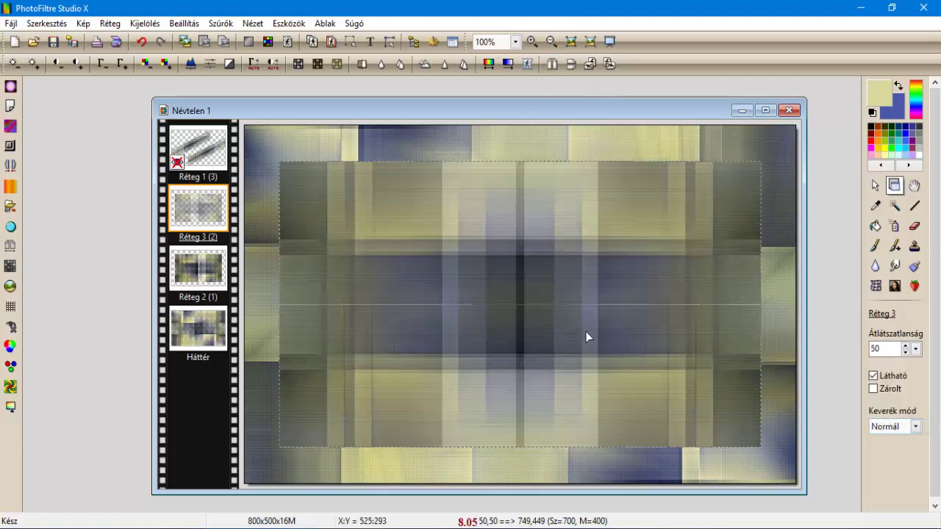
right_click(201, 203)
click(270, 416)
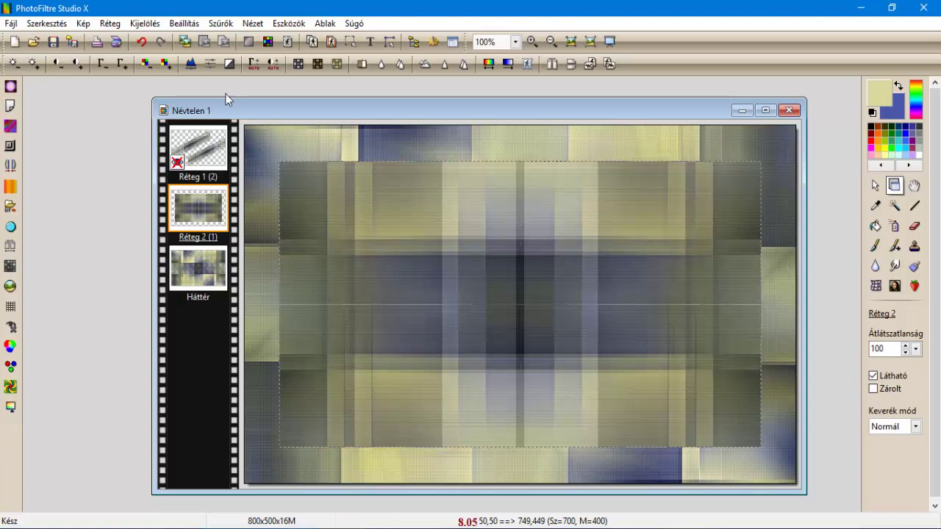
Step: Apply the sharpen (Élesítés) filter to the merged inner rectangle layer
click(220, 23)
mouse_move(222, 74)
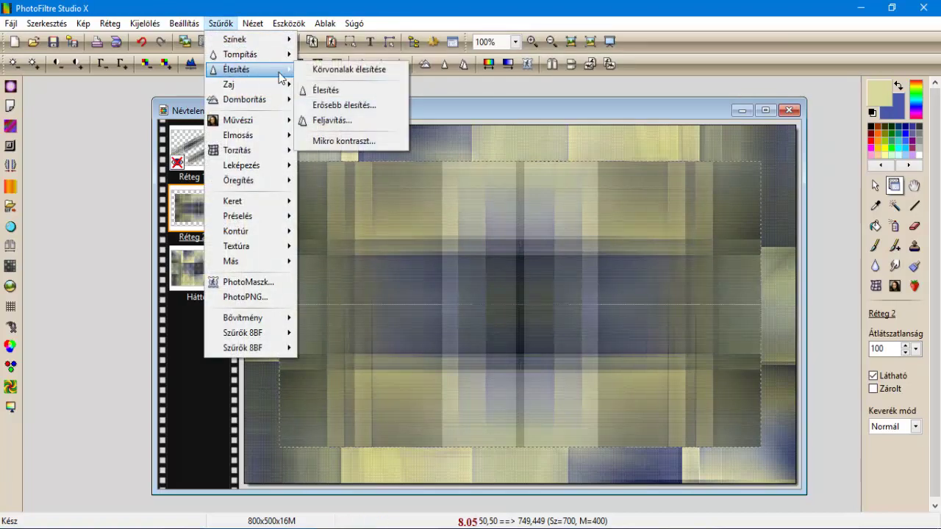
click(307, 92)
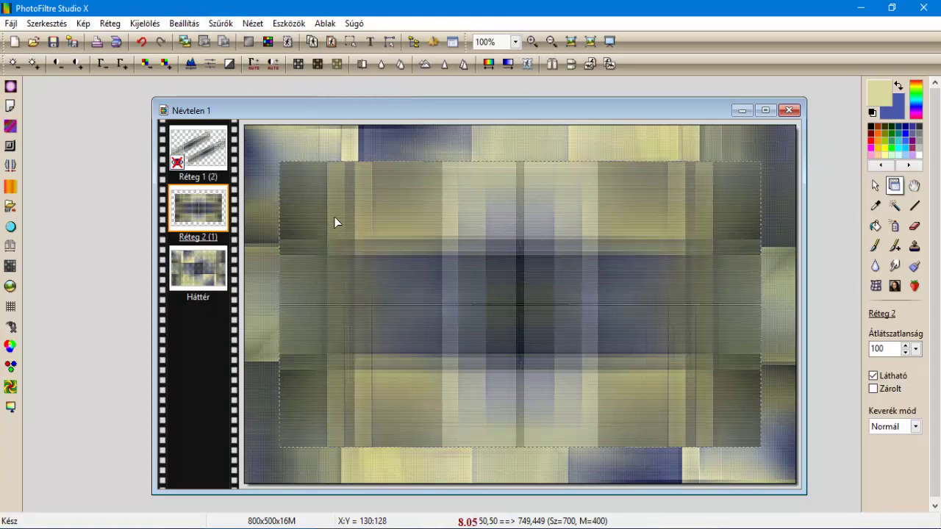
Step: Apply the Filters Unlimited Guck mal filter from Kiwi's Oelfilter with Bildhälften 148, Abwärts rollen 0, Ausrichtung 128 and Helligkeit 128
click(221, 23)
mouse_move(275, 332)
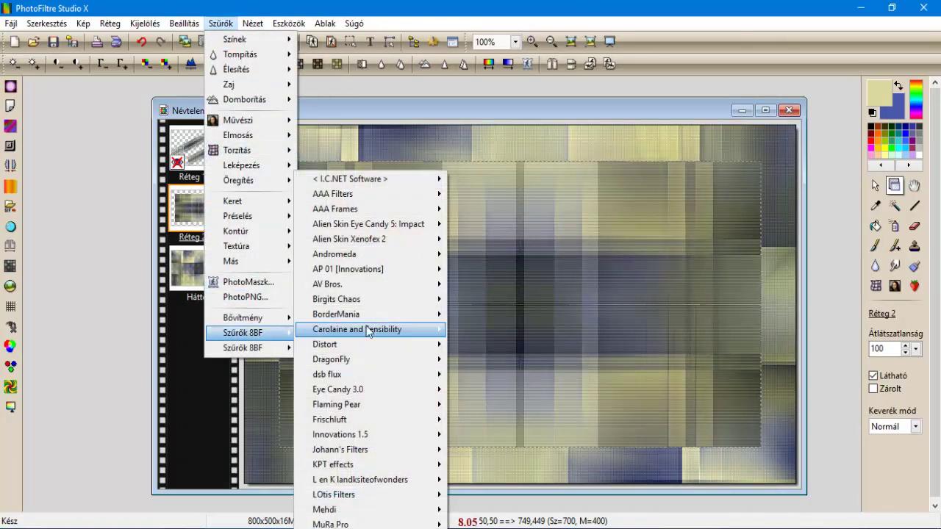
mouse_move(415, 180)
click(464, 179)
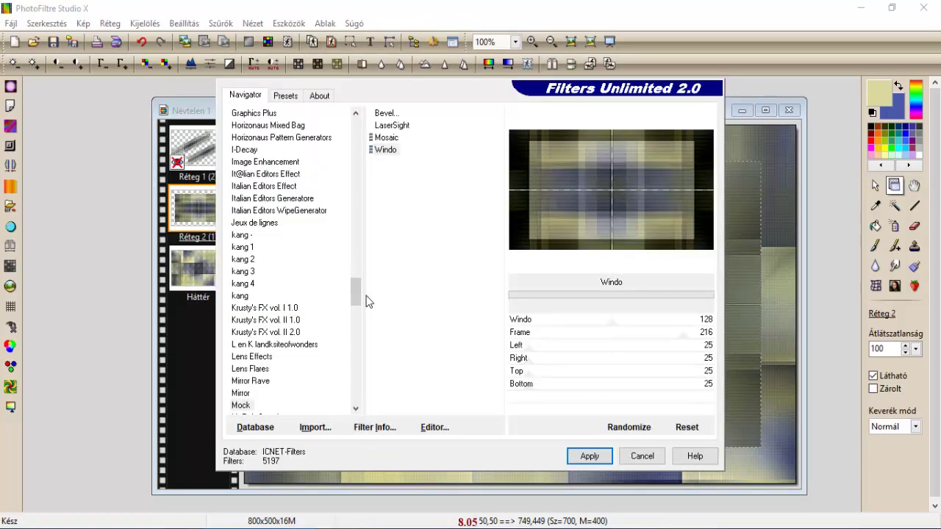
drag(360, 293, 357, 397)
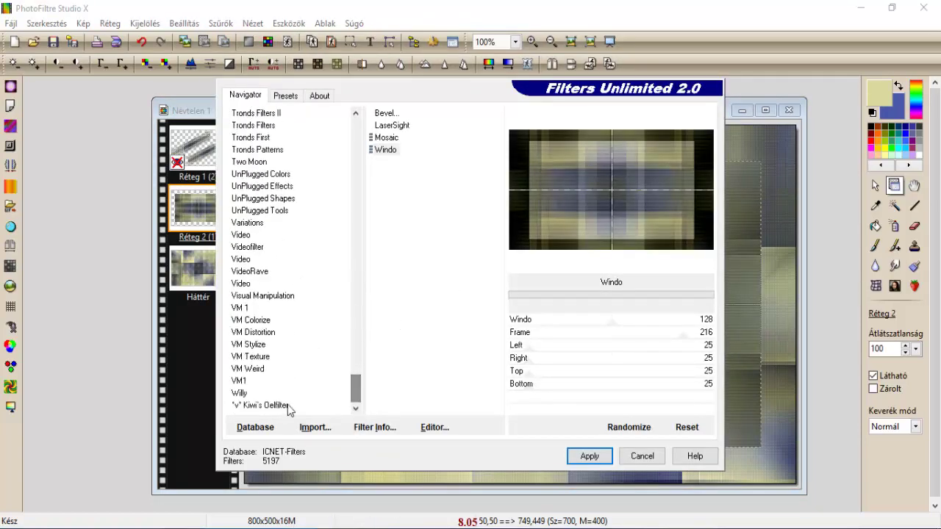
click(261, 405)
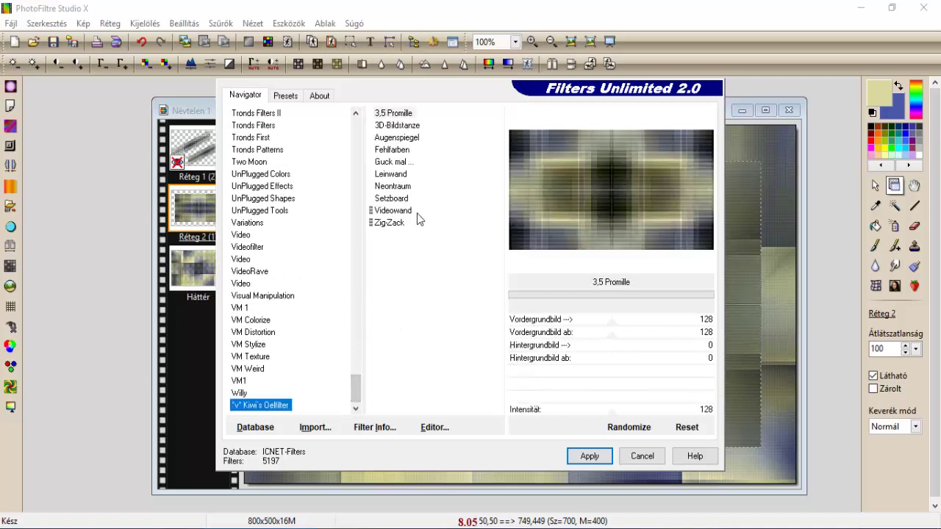
click(402, 162)
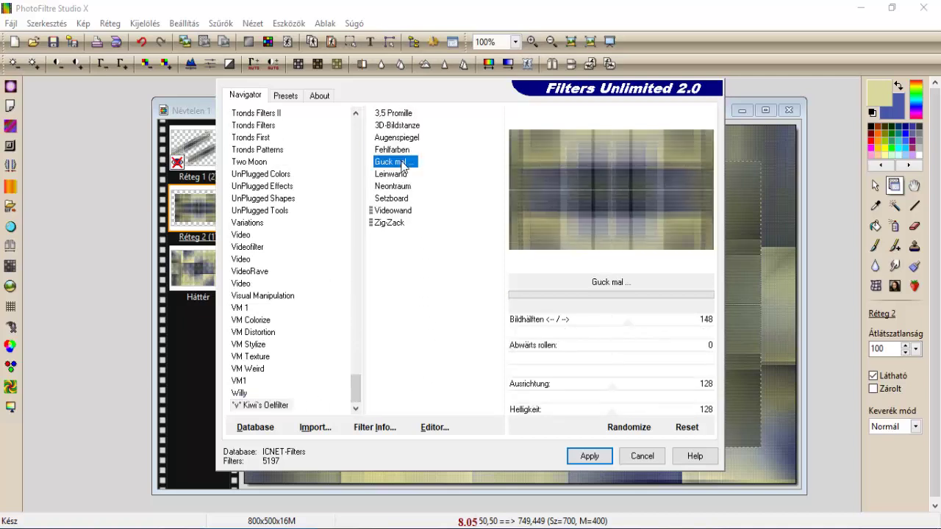
click(590, 456)
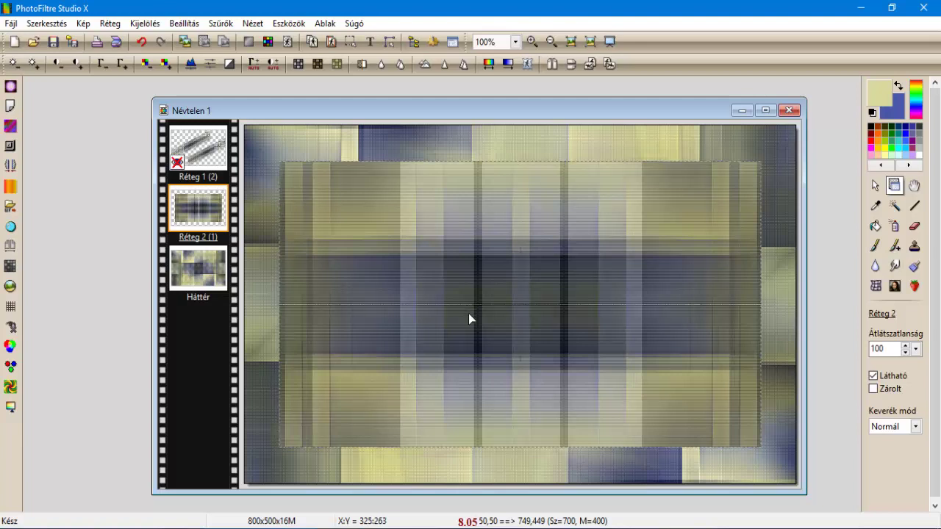
Step: Replace the current selection with a rectangular one of about 352 × 402 px around the lighter central block of the inner rectangle
click(874, 186)
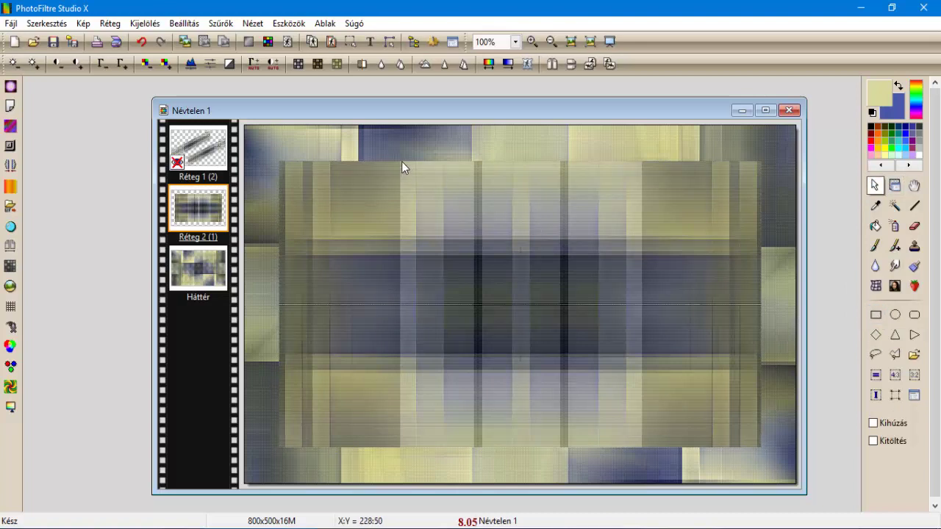
drag(400, 161, 644, 450)
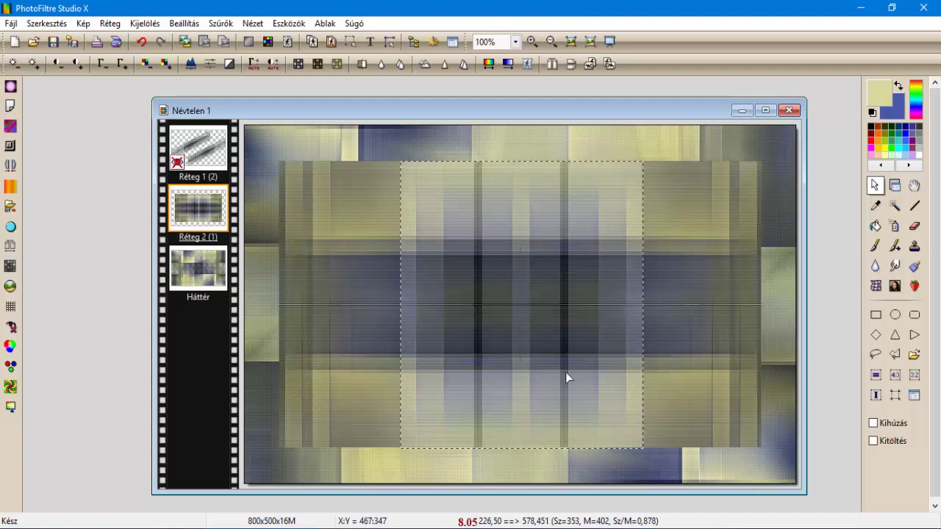
drag(642, 332, 642, 332)
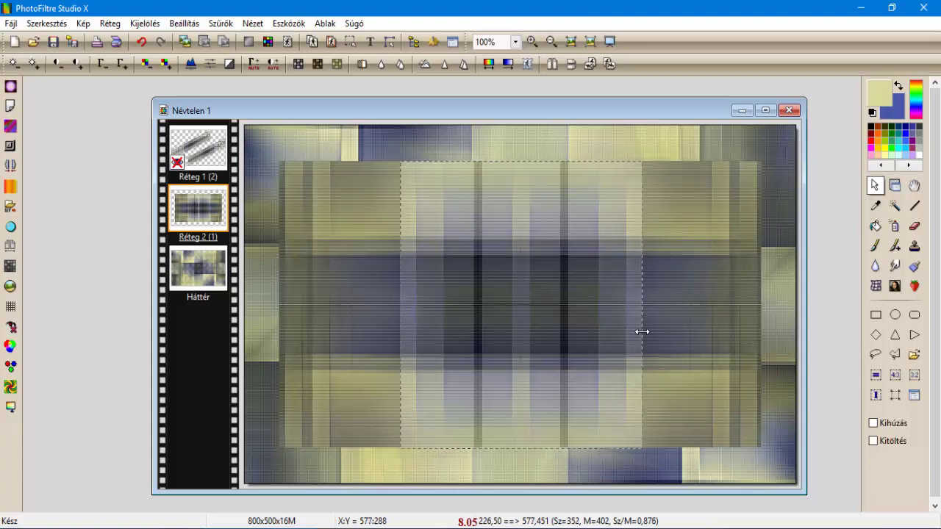
Step: Check the position and size of the central rectangular selection in its manual settings
right_click(480, 245)
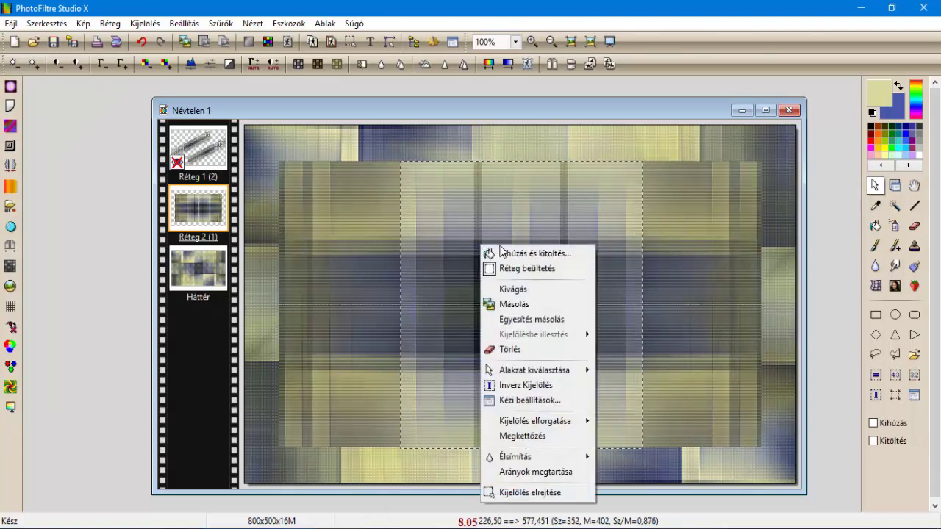
click(531, 400)
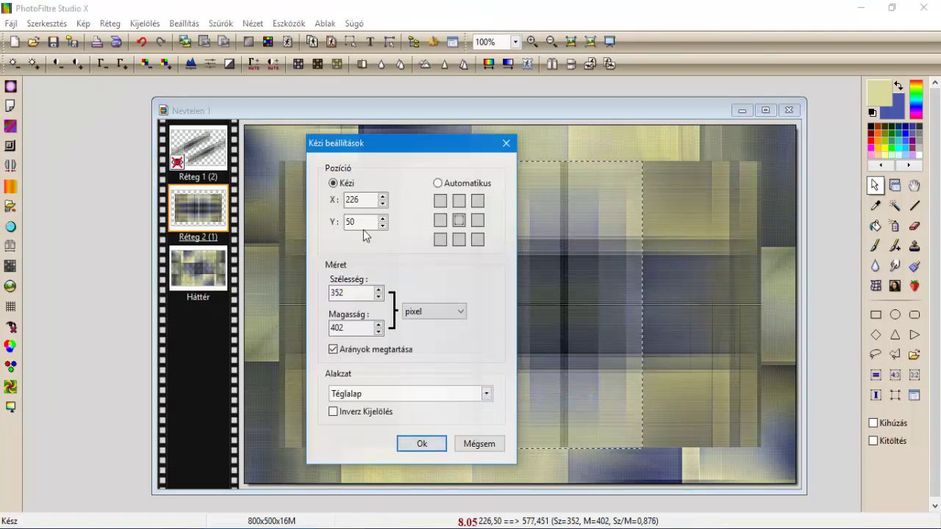
double_click(353, 199)
click(356, 198)
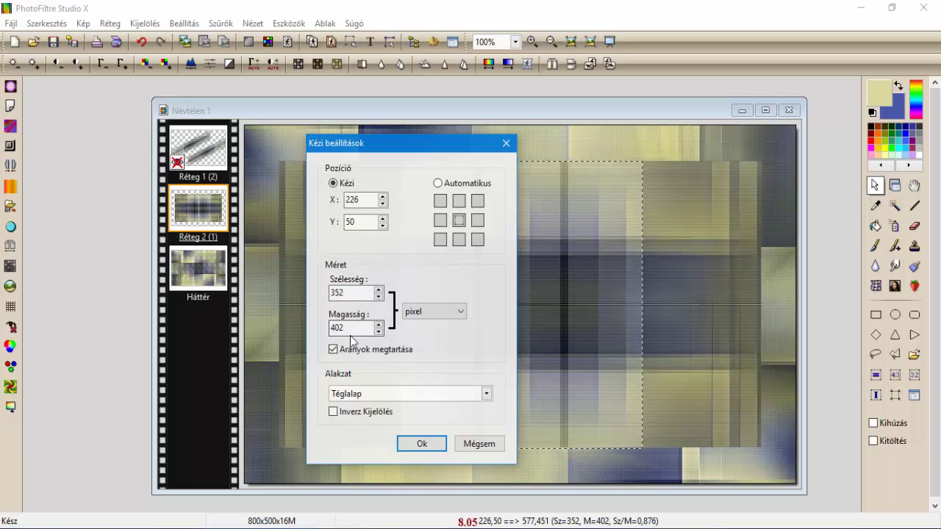
click(422, 443)
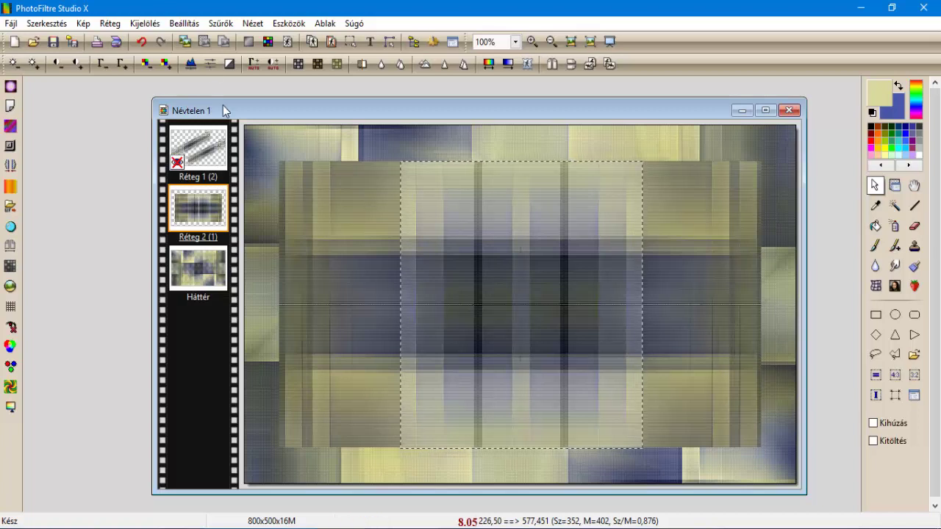
Step: Apply the Filters Unlimited Guck mal filter from Kiwi's Oelfilter with Bildhälften 148, Abwärts rollen 0, Ausrichtung 128 and Helligkeit 128, and hide the selection
click(220, 23)
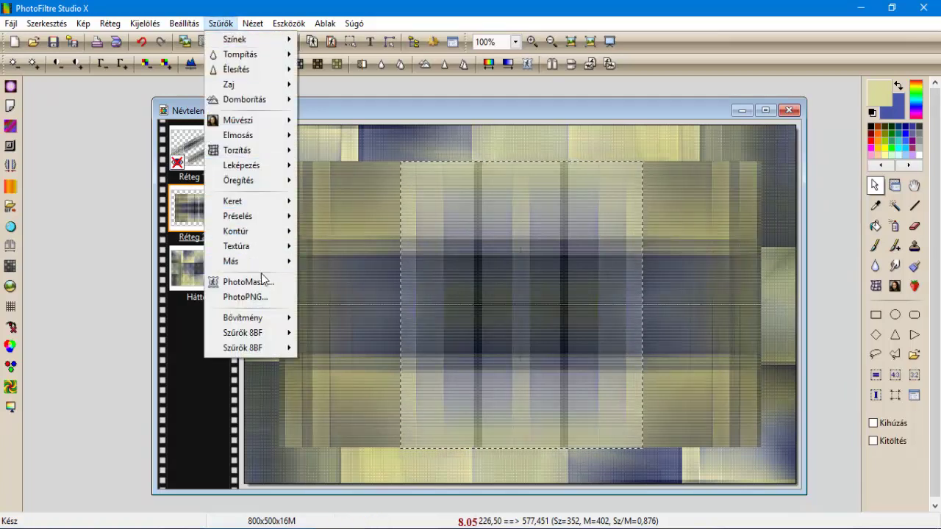
mouse_move(258, 333)
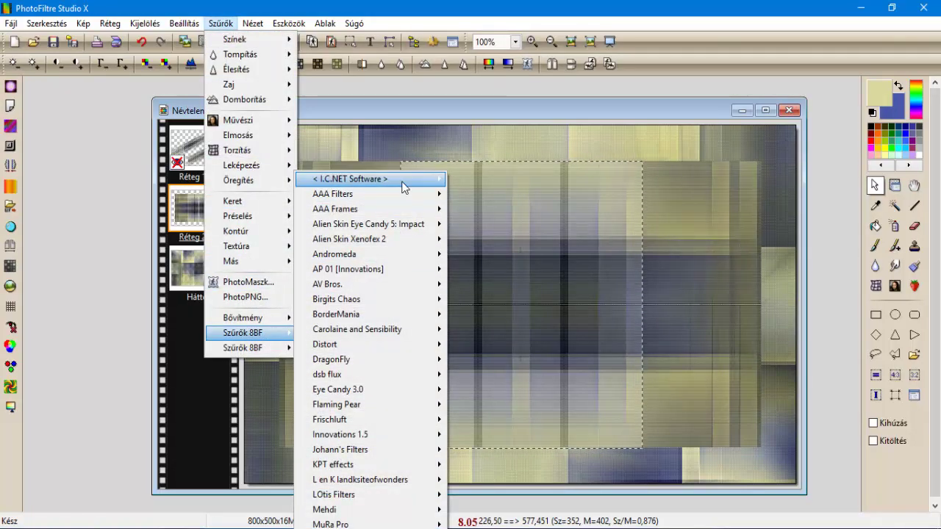
click(462, 180)
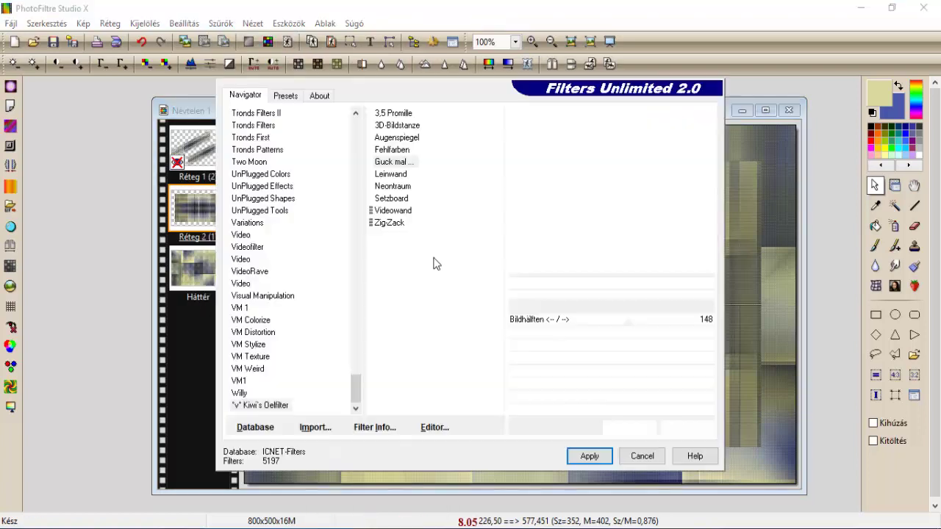
click(261, 406)
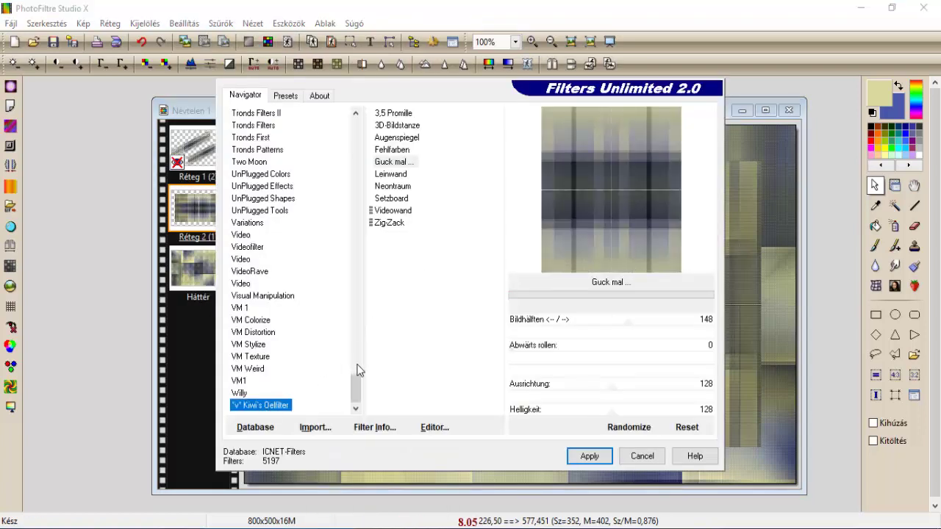
click(395, 161)
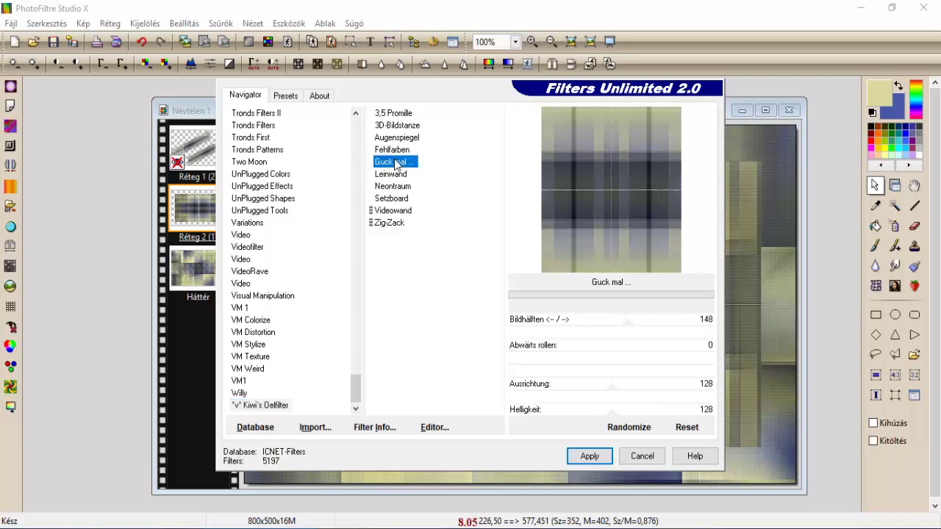
click(589, 456)
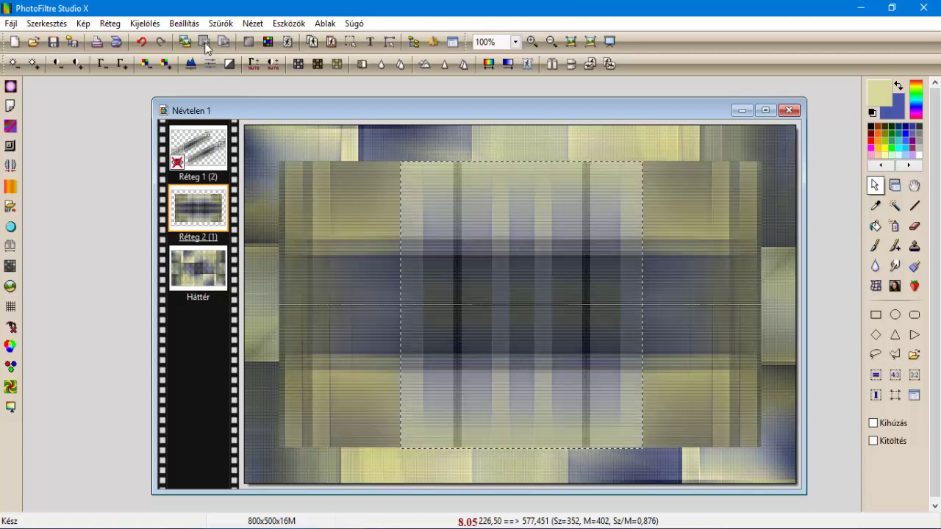
click(140, 24)
click(151, 38)
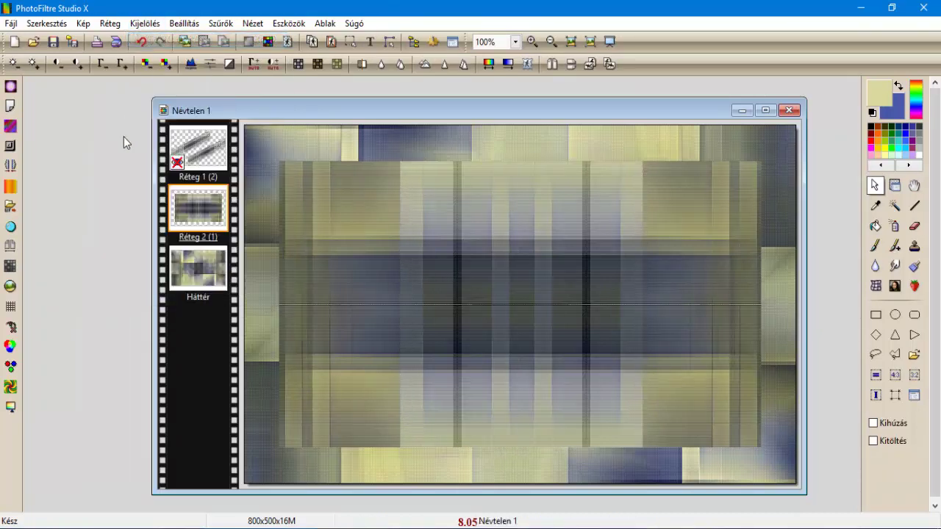
Step: Open the iris image 1.png, copy it and paste it as a new layer above the filtered inner rectangle in Névtelen 1
click(33, 43)
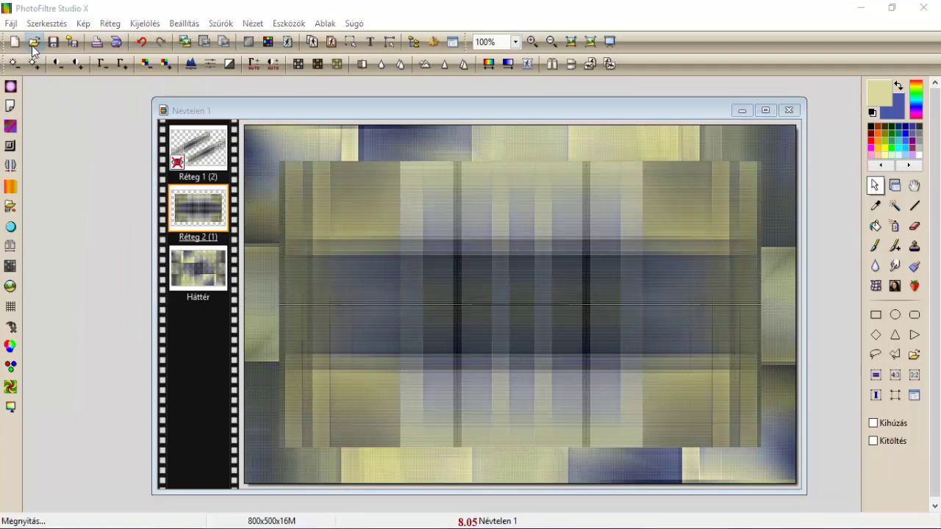
click(180, 132)
double_click(180, 130)
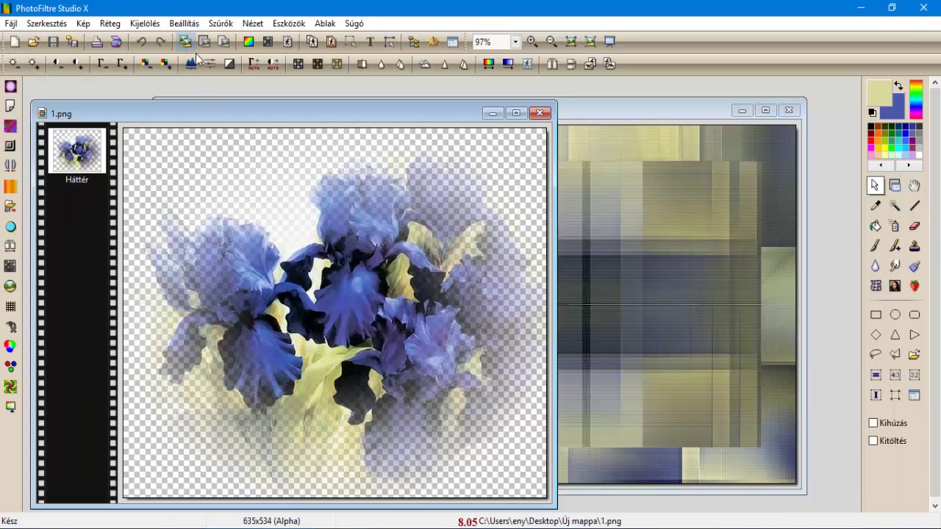
click(595, 117)
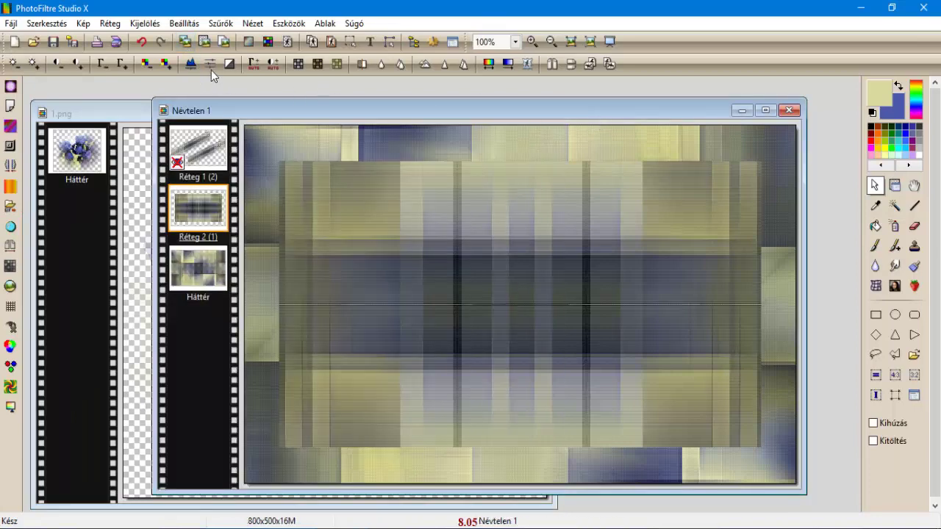
click(205, 42)
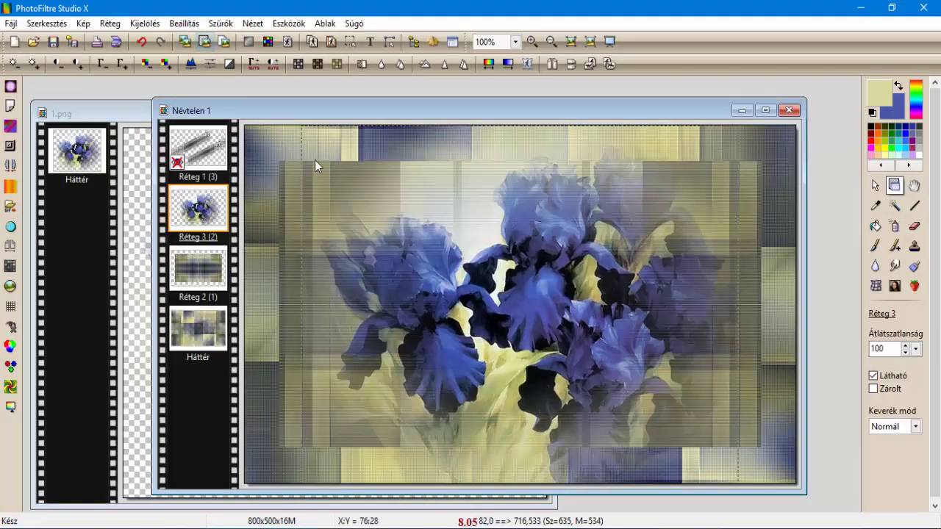
Step: Scale the pasted iris layer down proportionally to 510 × 429 px with the free transform
right_click(502, 306)
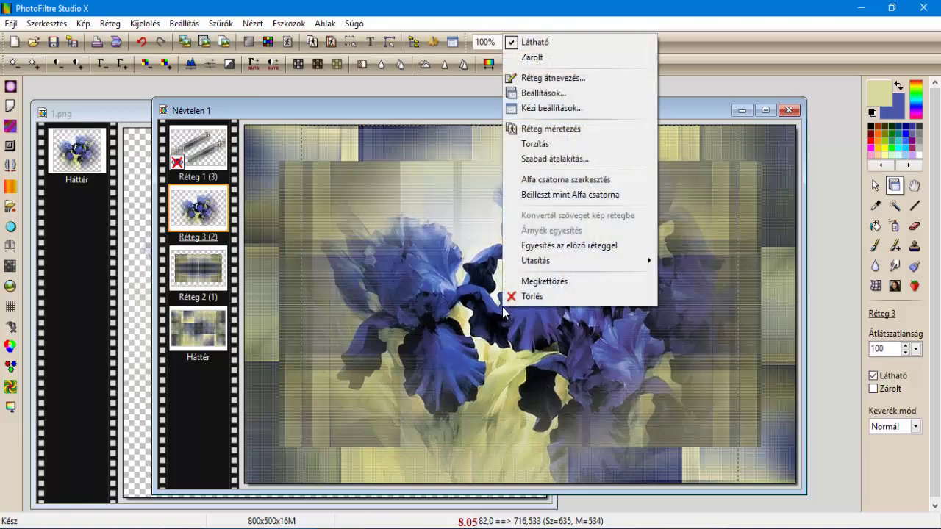
click(547, 160)
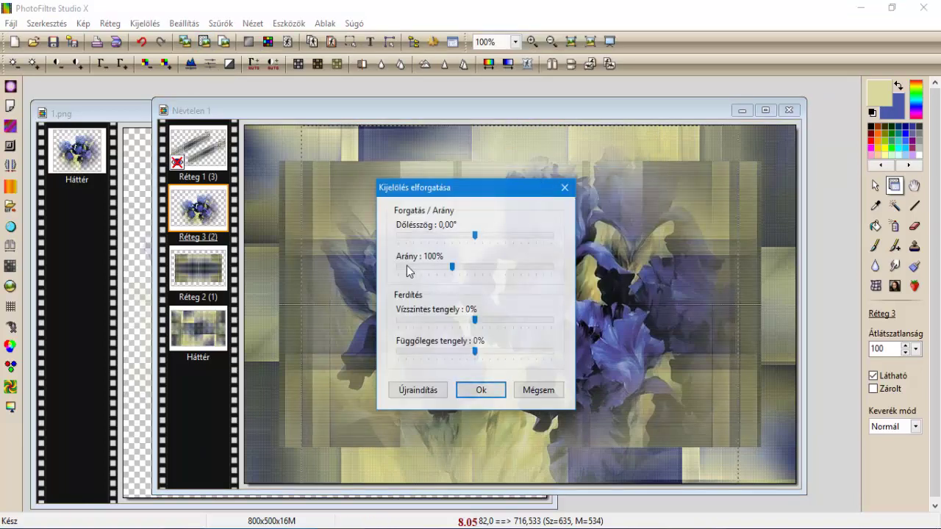
click(409, 270)
click(477, 389)
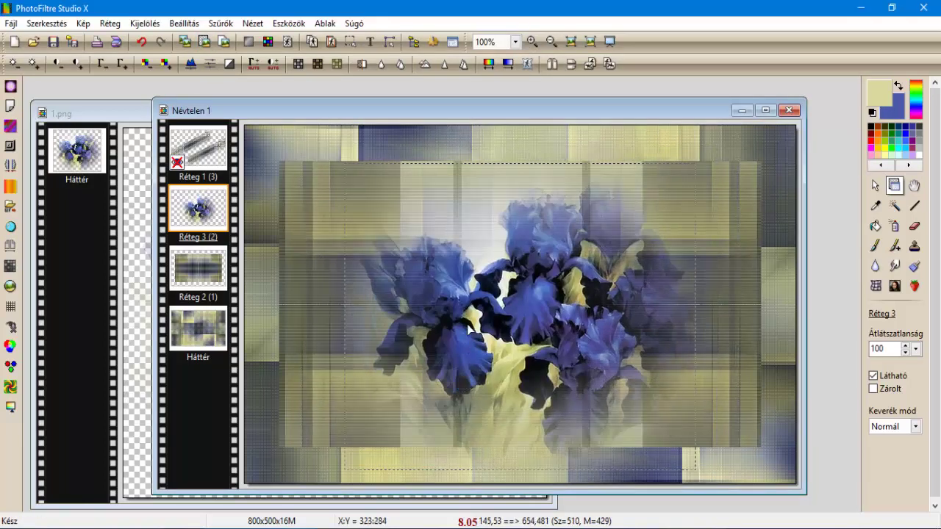
Step: Start resizing the iris layer (Réteg méretezés) and bring up its proportion and commit options
right_click(447, 291)
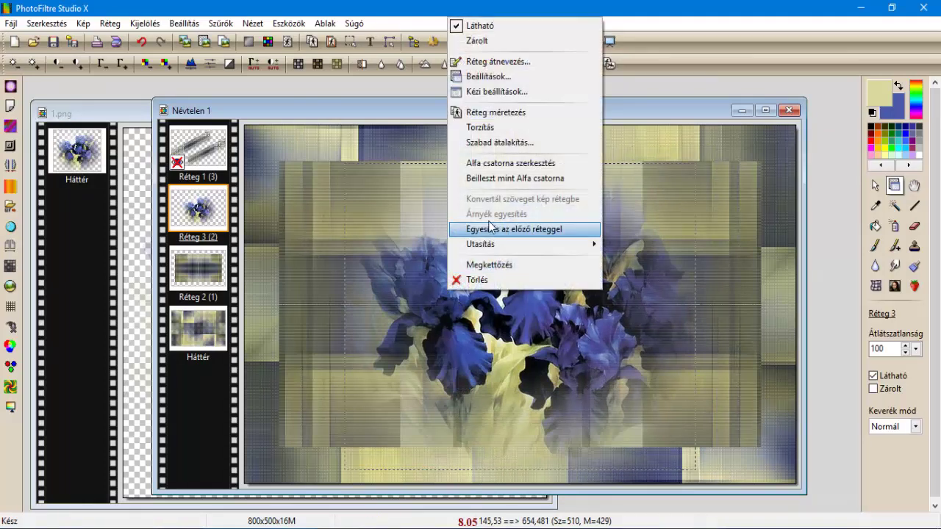
click(515, 117)
right_click(538, 267)
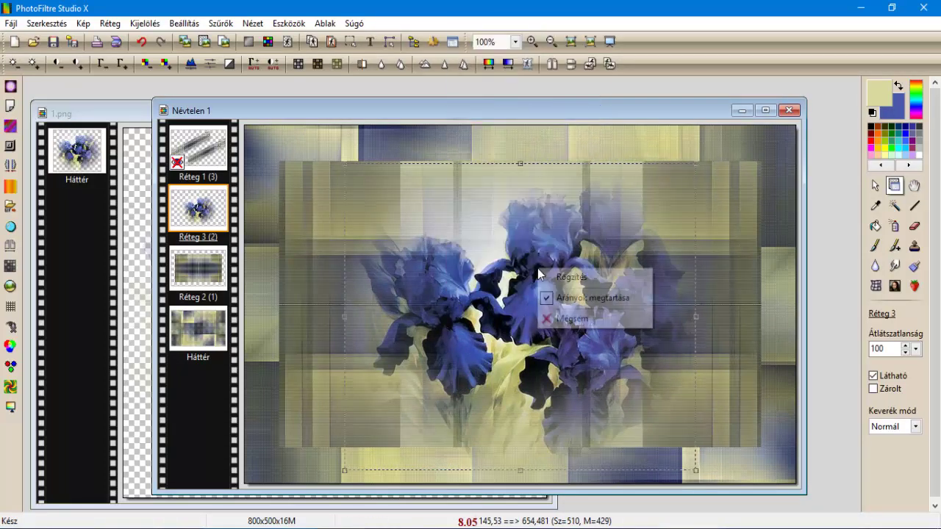
Step: Turn off proportional scaling for the iris layer, resize it to about 510 × 402 px to match the inner panel's height, and fix it
click(545, 299)
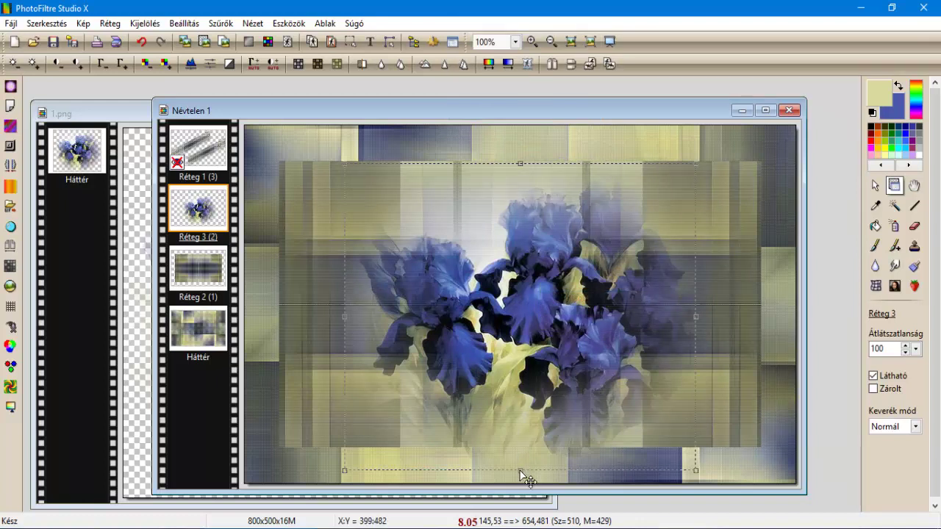
drag(522, 477, 523, 450)
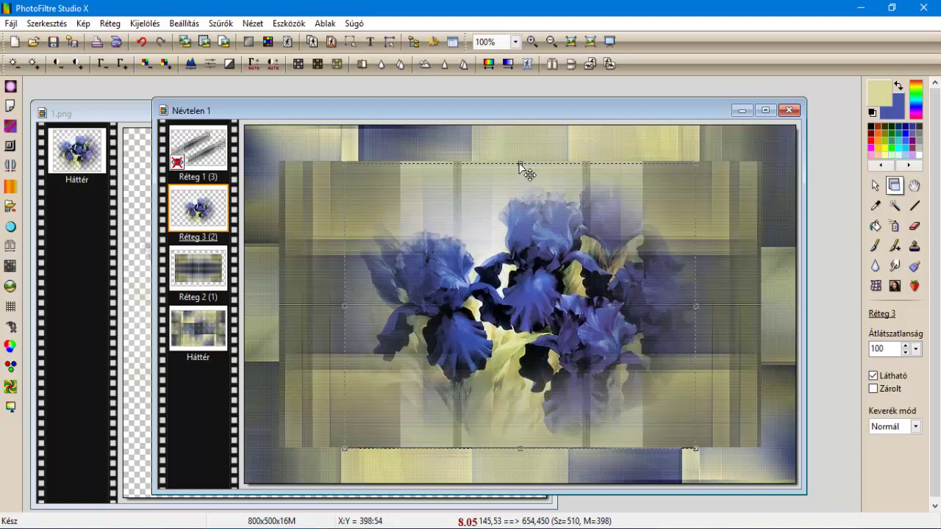
drag(520, 167, 521, 168)
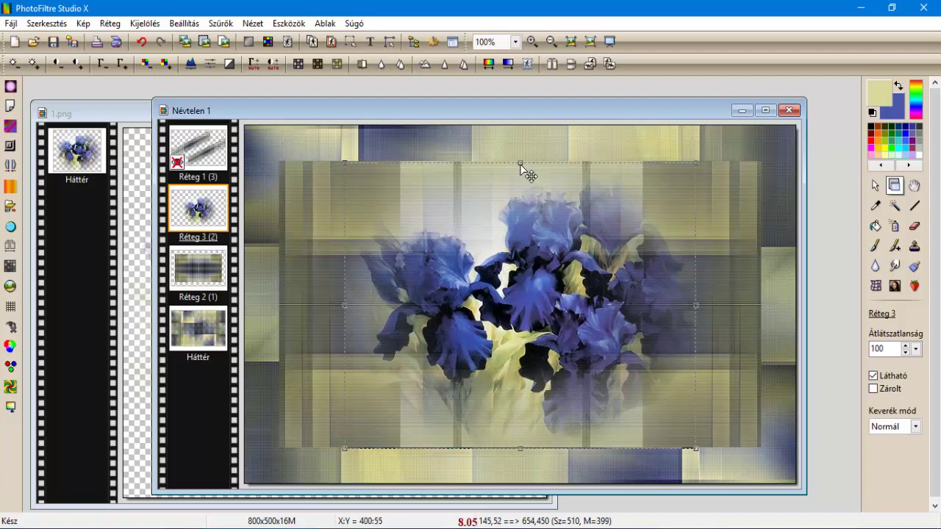
drag(521, 167, 521, 164)
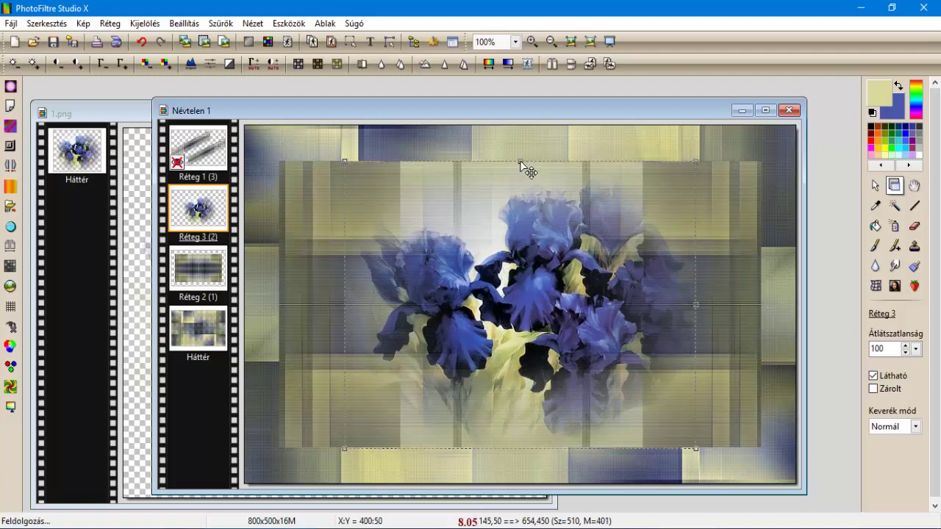
right_click(491, 256)
click(497, 262)
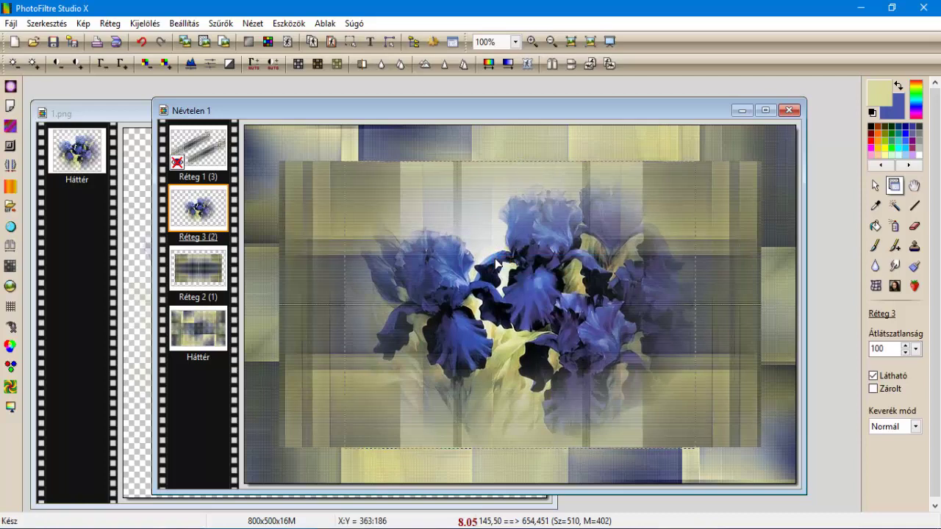
Step: Apply Mikro kontraszt at 100% intensity and 12 px radius to the iris layer, and merge it into the panel layer below
click(214, 23)
mouse_move(239, 69)
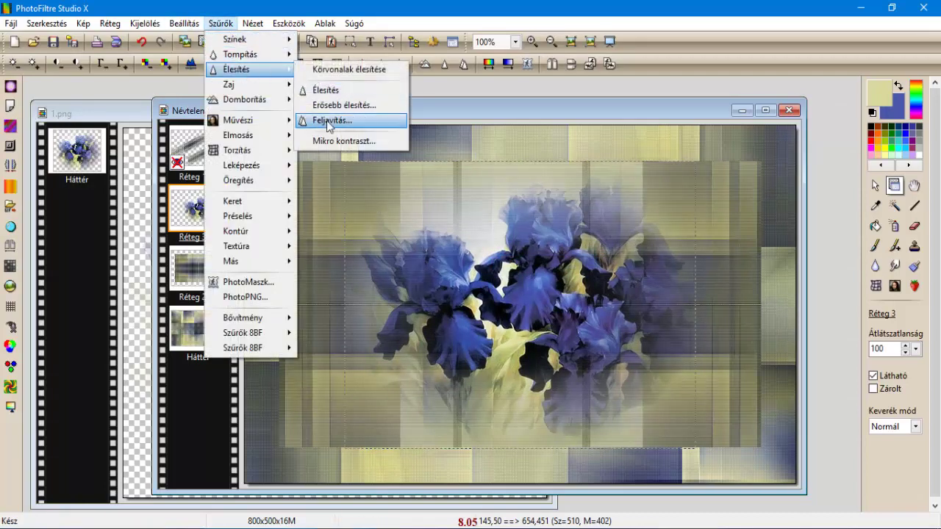
click(337, 141)
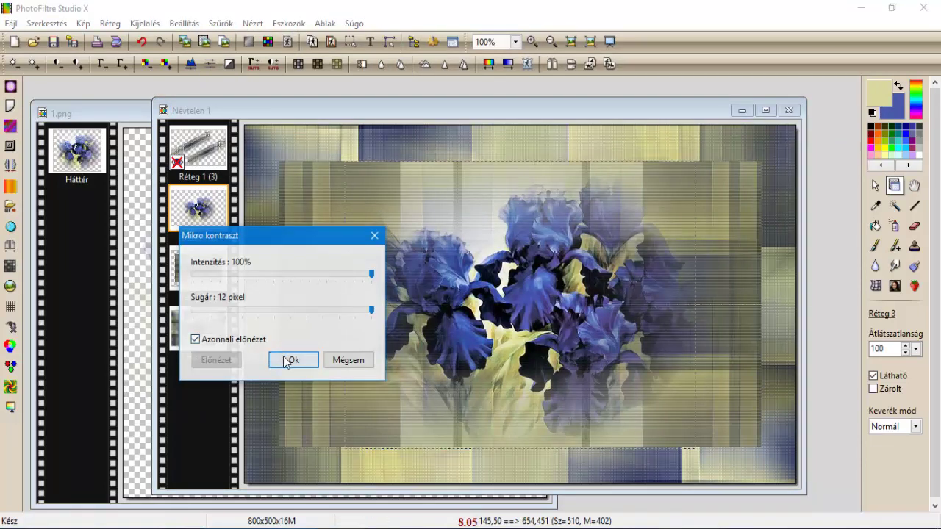
click(289, 360)
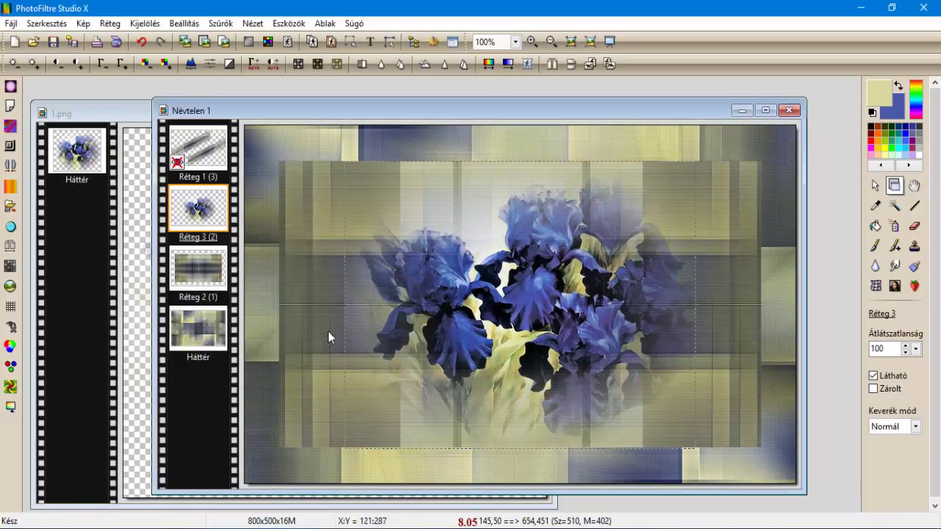
right_click(199, 208)
click(287, 416)
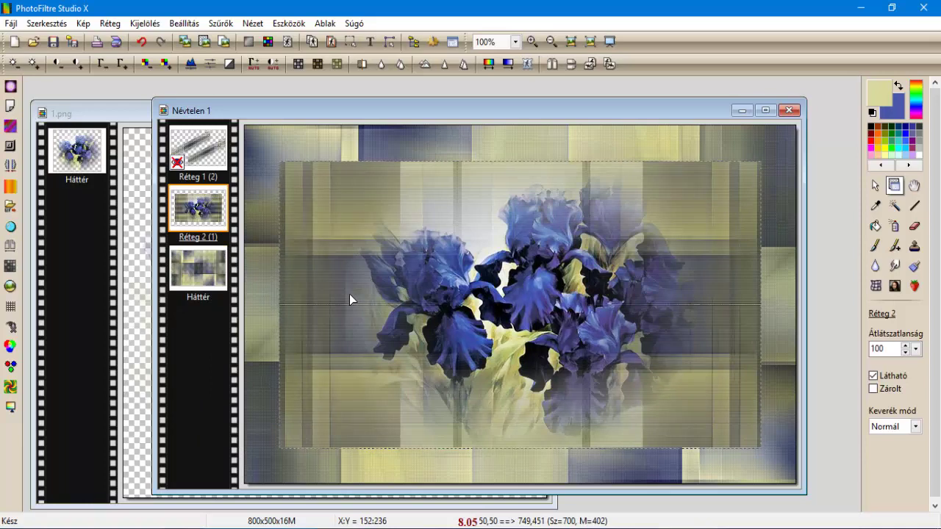
Step: Apply the AAA Frames Foto Frame filter to the merged panel layer with Width 15 and Matte 5
click(228, 23)
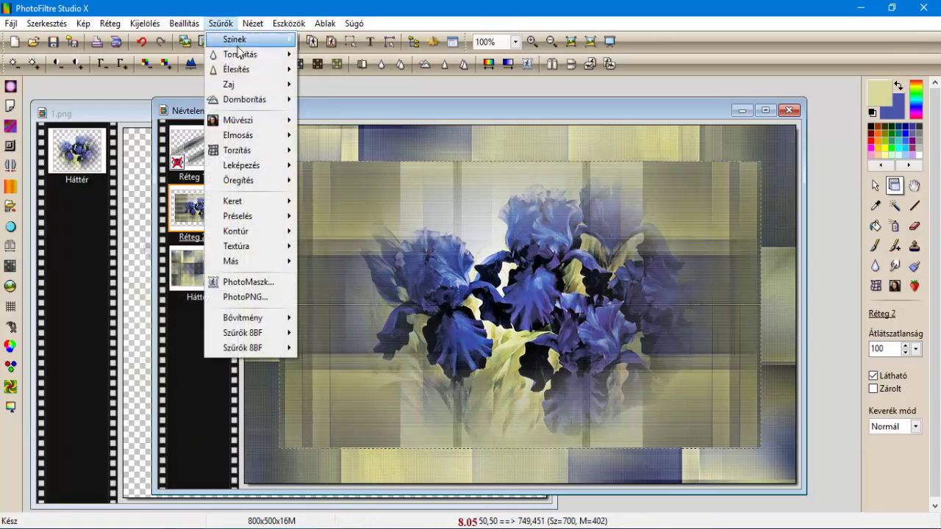
mouse_move(277, 334)
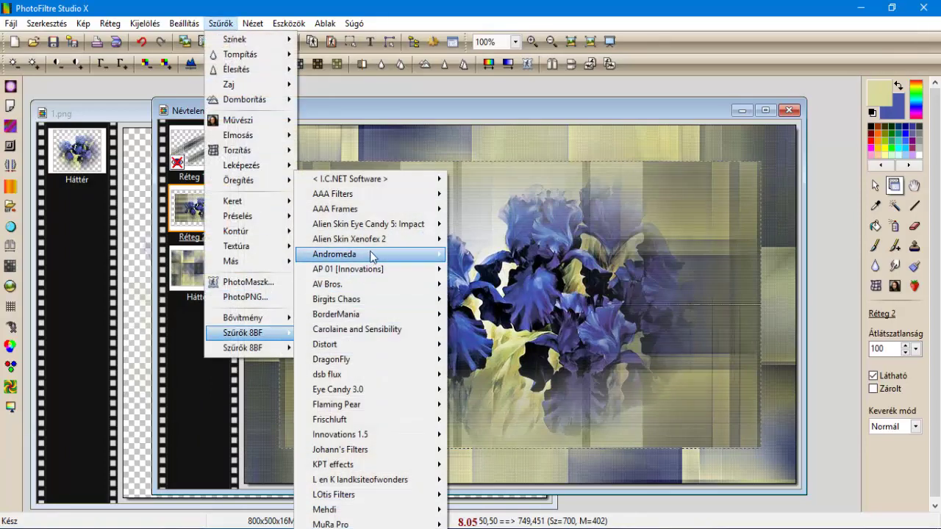
mouse_move(369, 276)
mouse_move(386, 211)
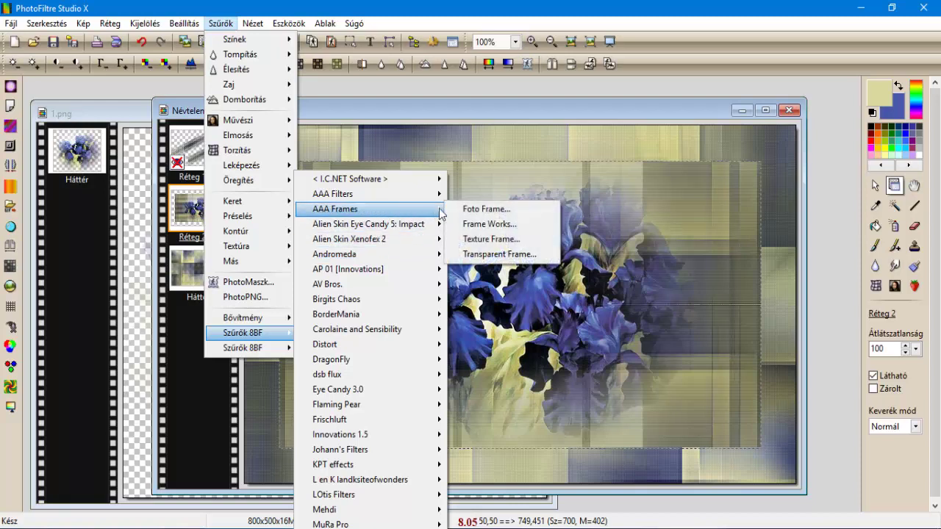
click(453, 211)
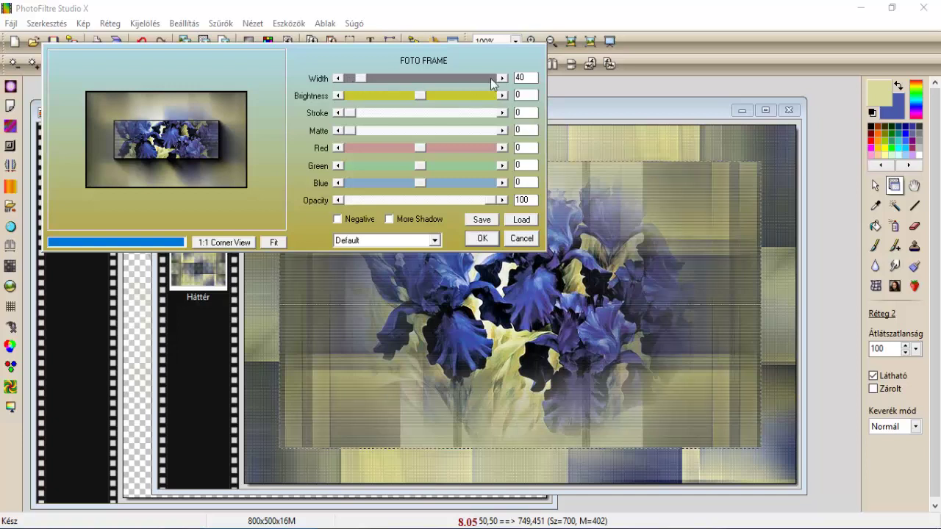
drag(525, 81, 515, 79)
drag(534, 129, 504, 140)
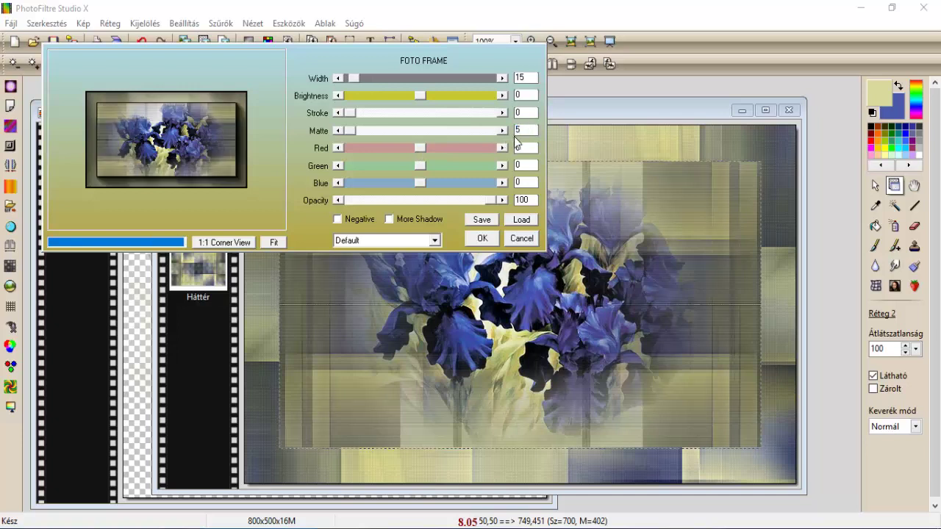
click(480, 240)
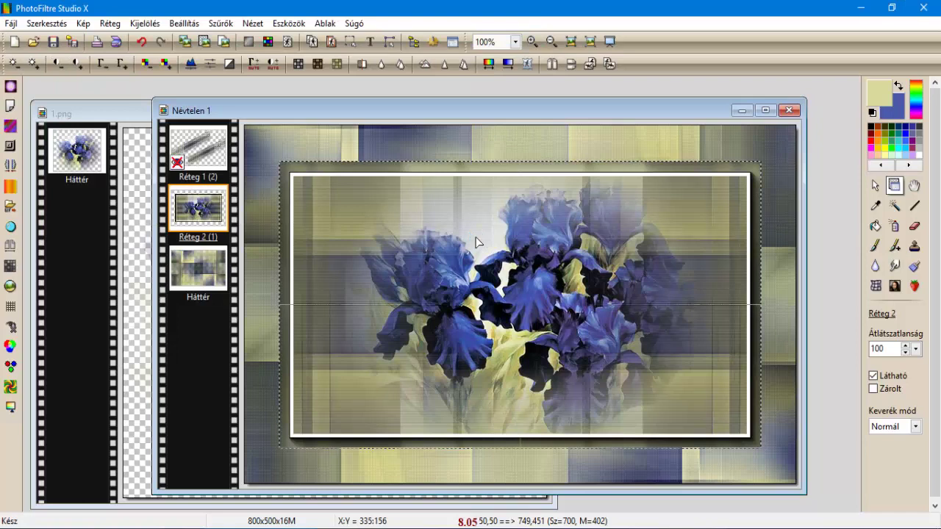
click(146, 24)
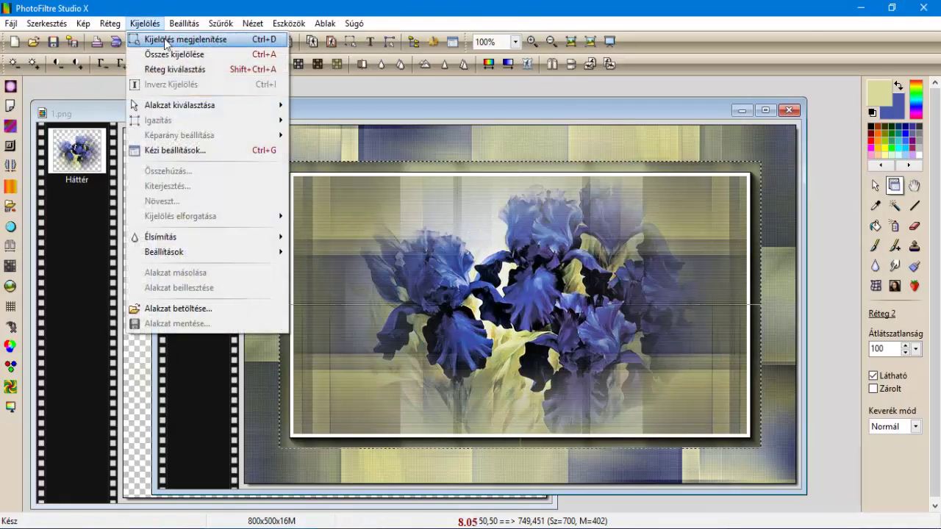
click(175, 70)
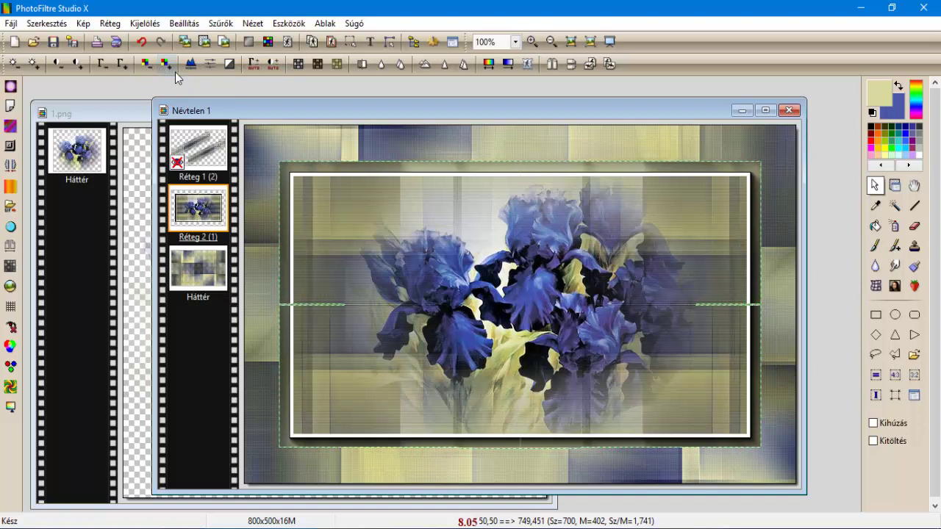
click(223, 27)
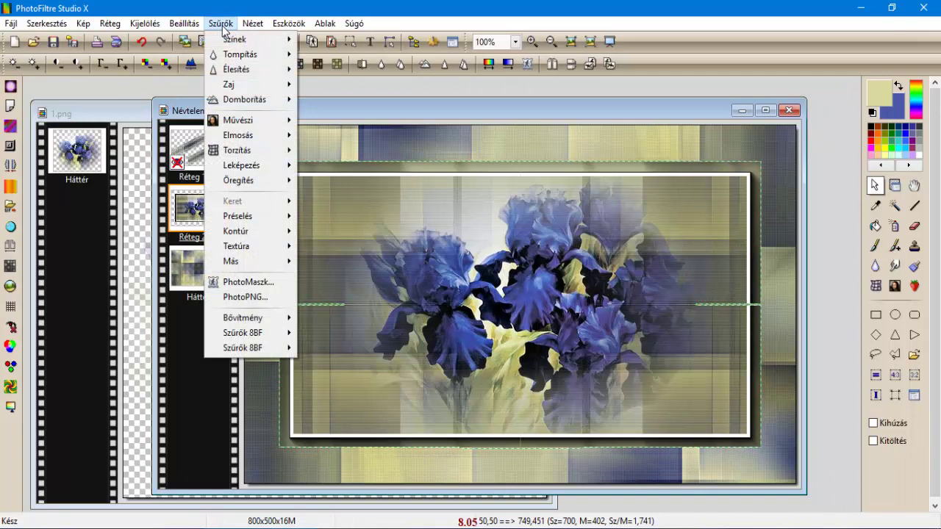
mouse_move(144, 24)
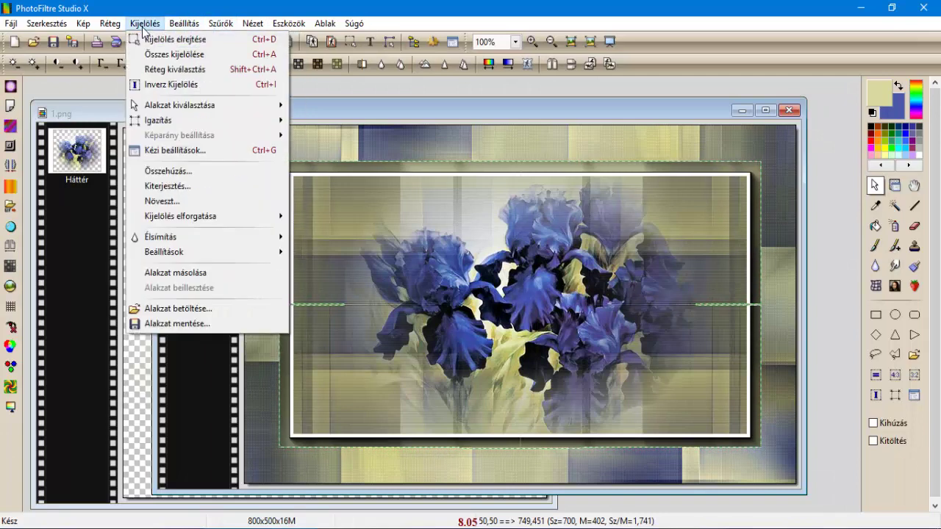
click(169, 40)
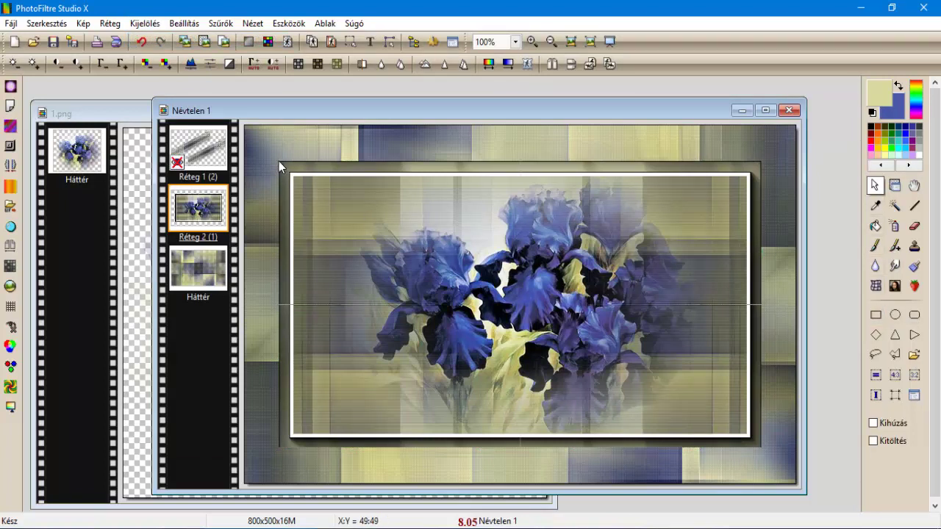
Step: Draw a rectangular selection of about 702 × 401 px around the framed panel's outer edge and accept its size in the manual settings
drag(279, 160, 762, 447)
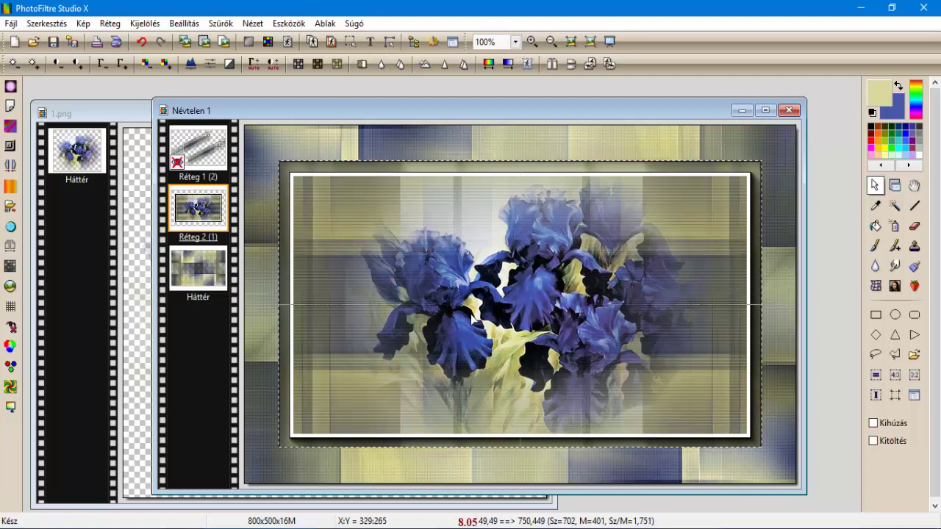
right_click(443, 279)
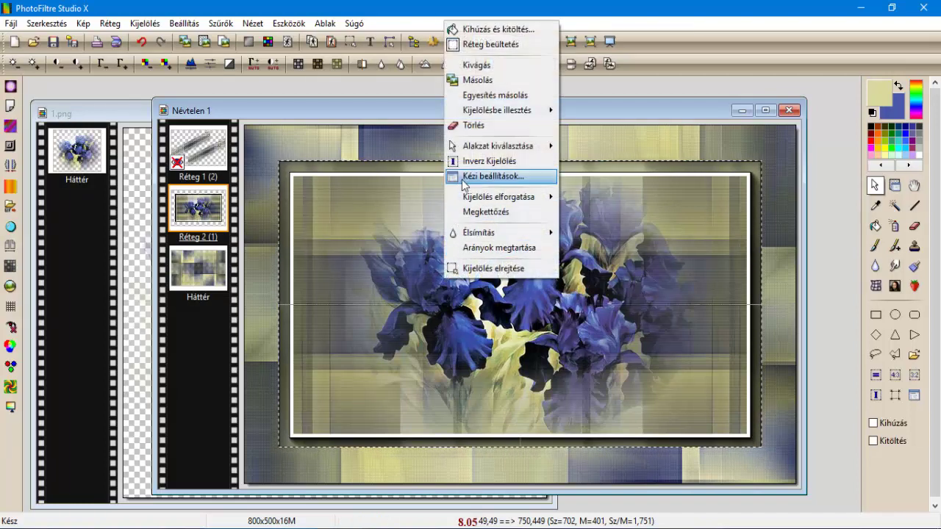
click(464, 178)
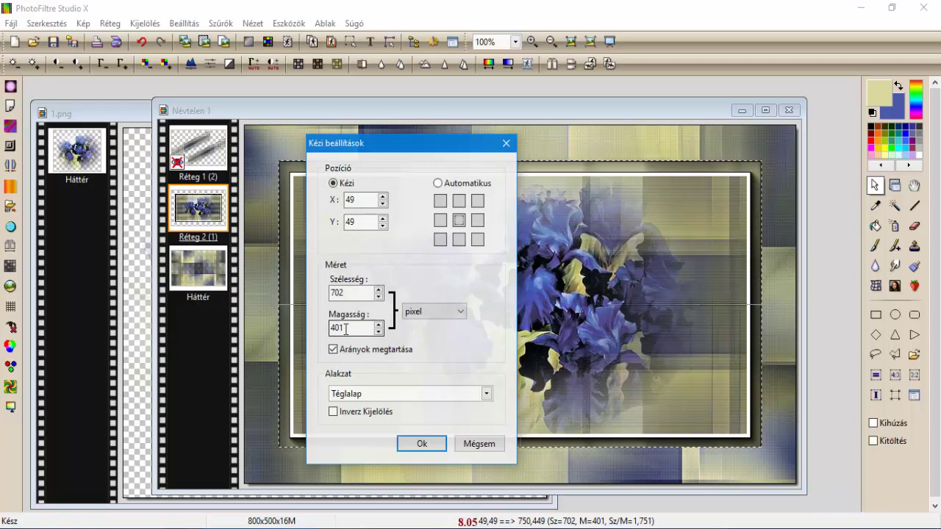
click(423, 444)
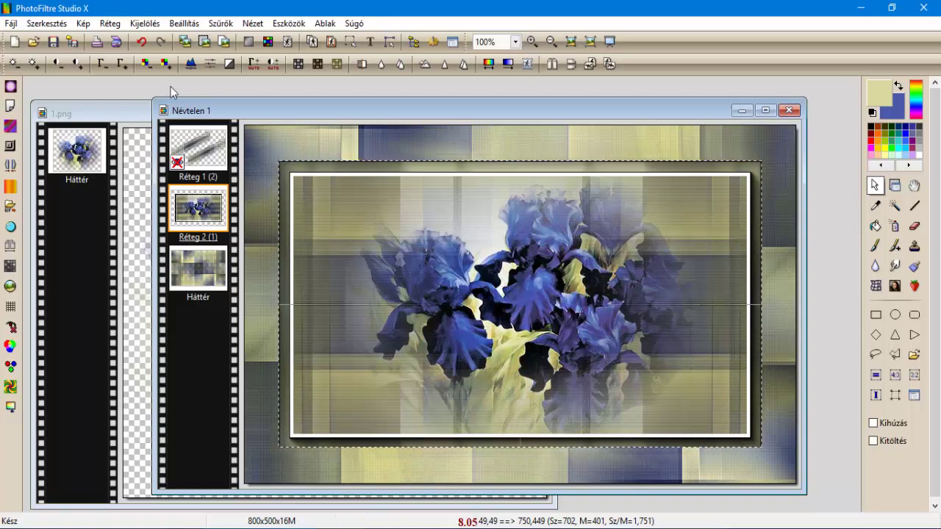
Step: Apply Progresszív kontúr to the selection in pale yellow (218, 218, 158) with 50% opacity, width 5 and Elmosás style
click(220, 22)
mouse_move(247, 170)
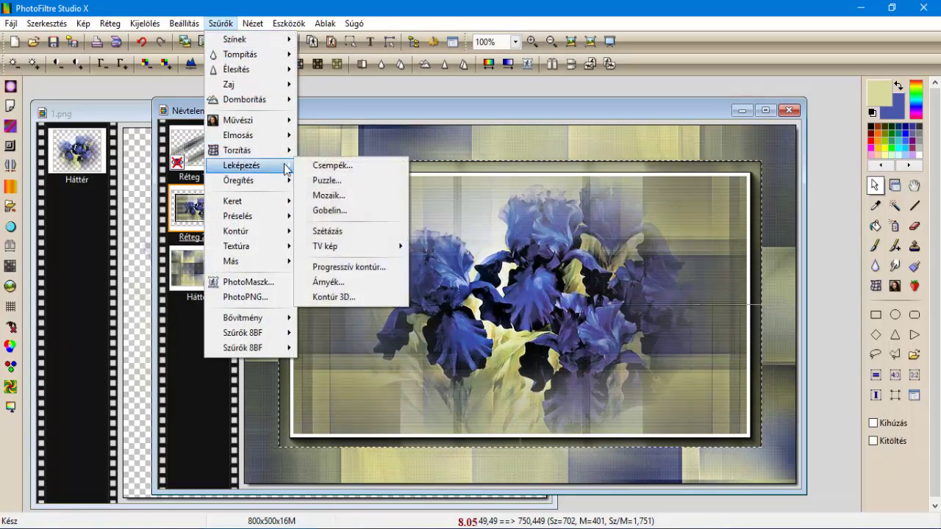
click(359, 271)
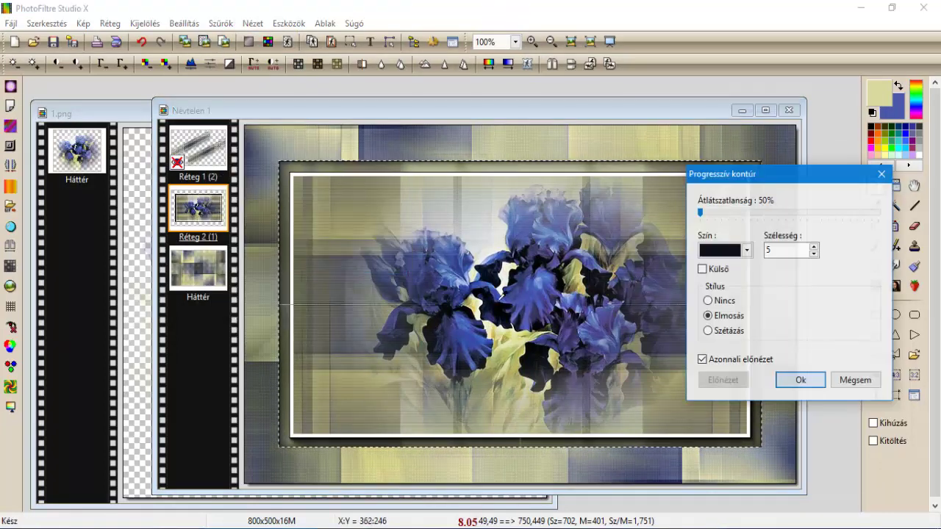
click(717, 251)
click(330, 267)
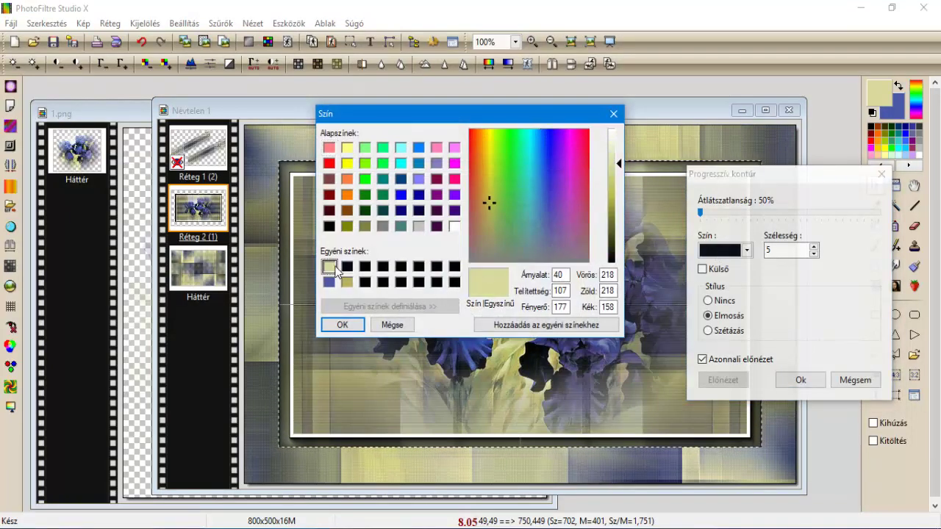
click(344, 324)
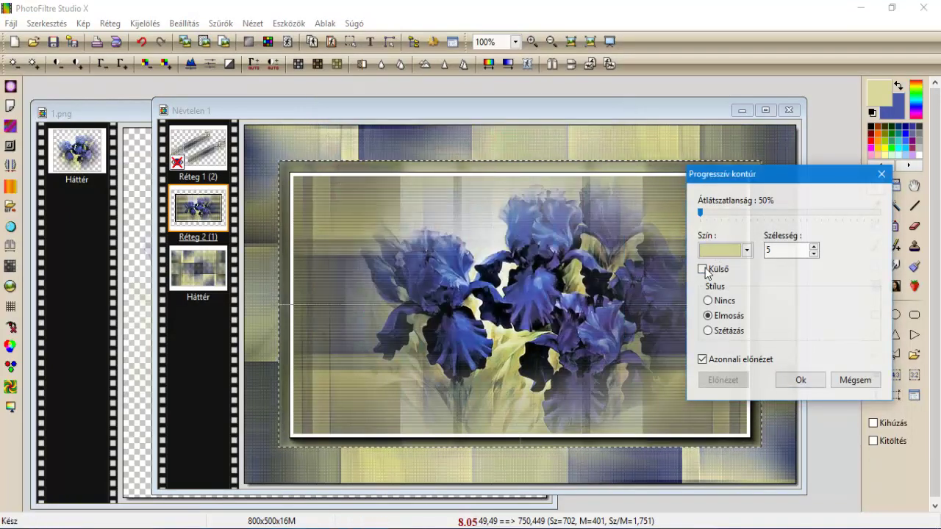
click(798, 380)
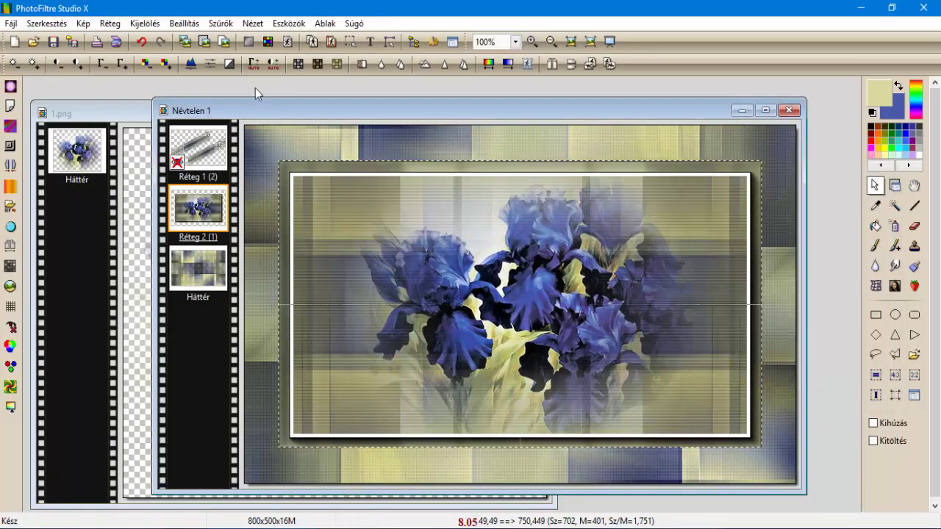
Step: Apply Progresszív kontúr to the selection a second time with the same pale yellow, 50% opacity and width 5
click(221, 24)
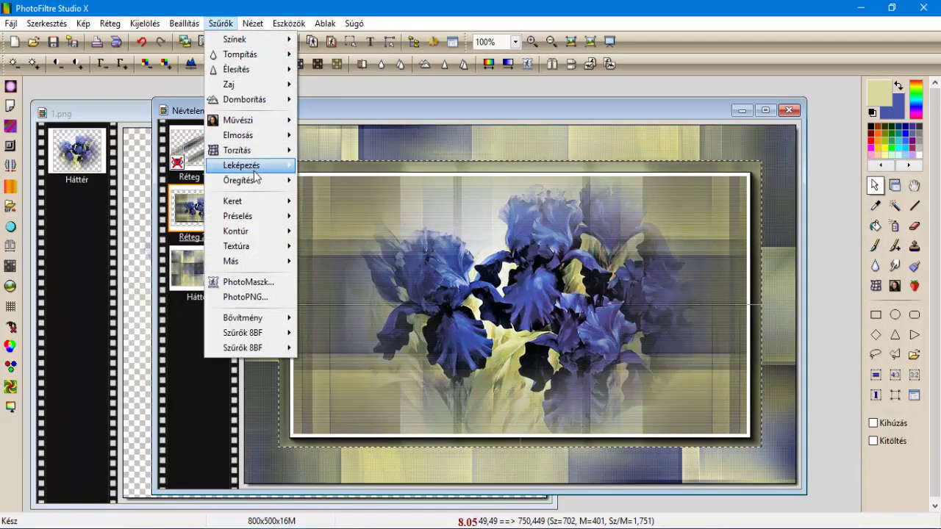
mouse_move(265, 171)
click(346, 267)
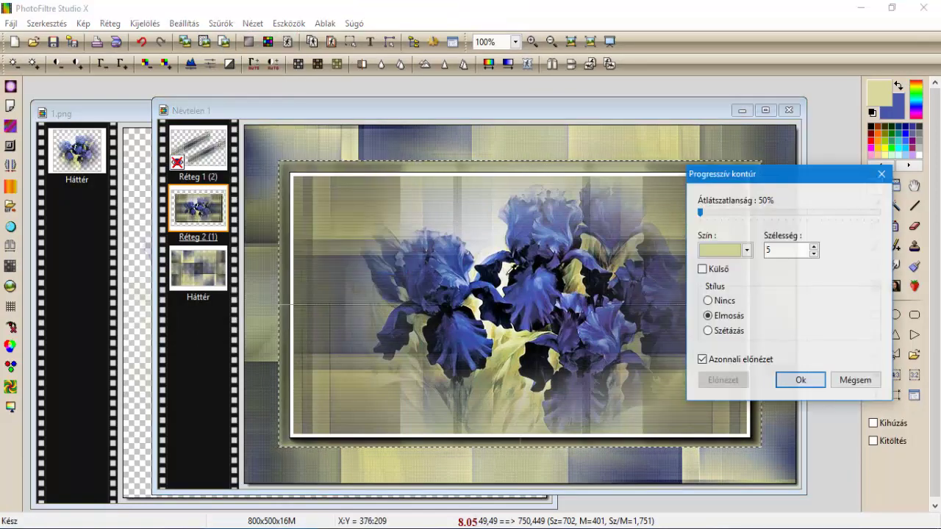
click(798, 381)
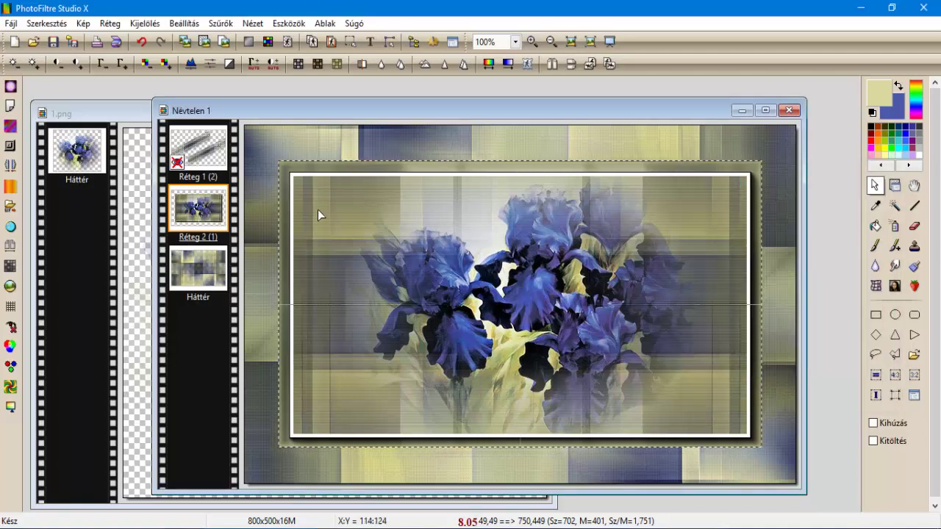
Step: Apply an outer (Külső) Progresszív kontúr to the selection in pale yellow with 50% opacity, width 35 and Elmosás style, and remove the selection
click(224, 25)
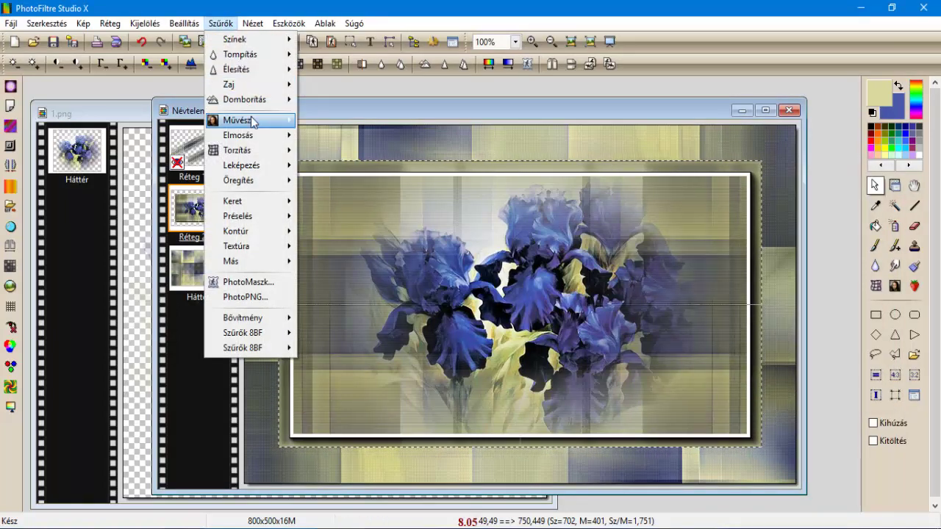
mouse_move(272, 164)
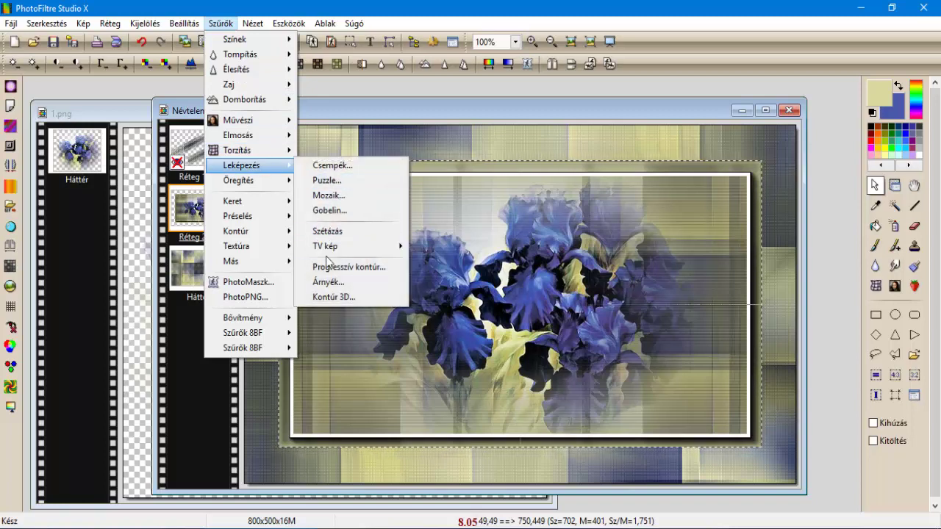
click(331, 267)
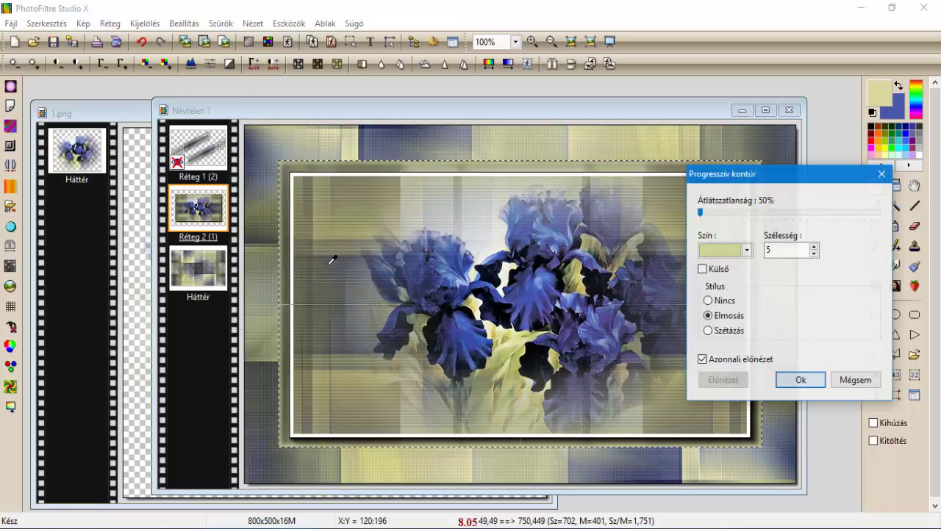
click(768, 251)
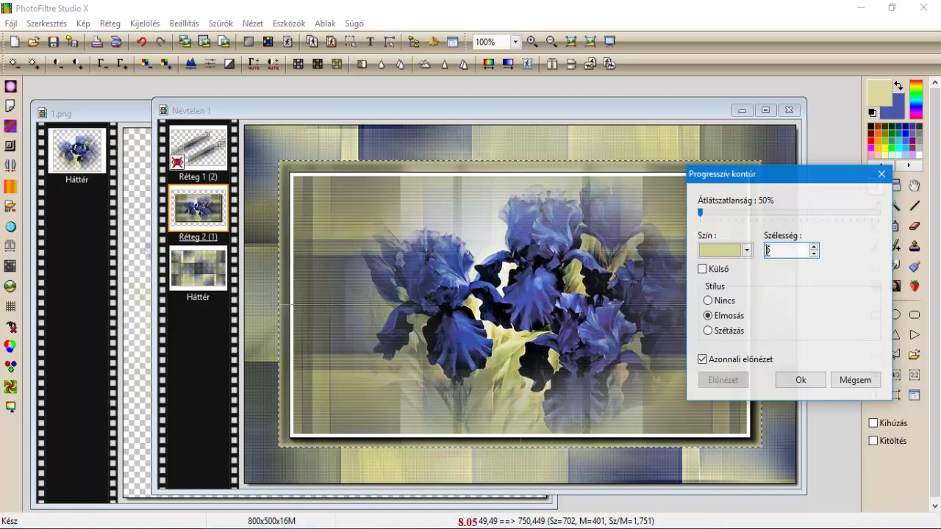
click(767, 251)
text(3)
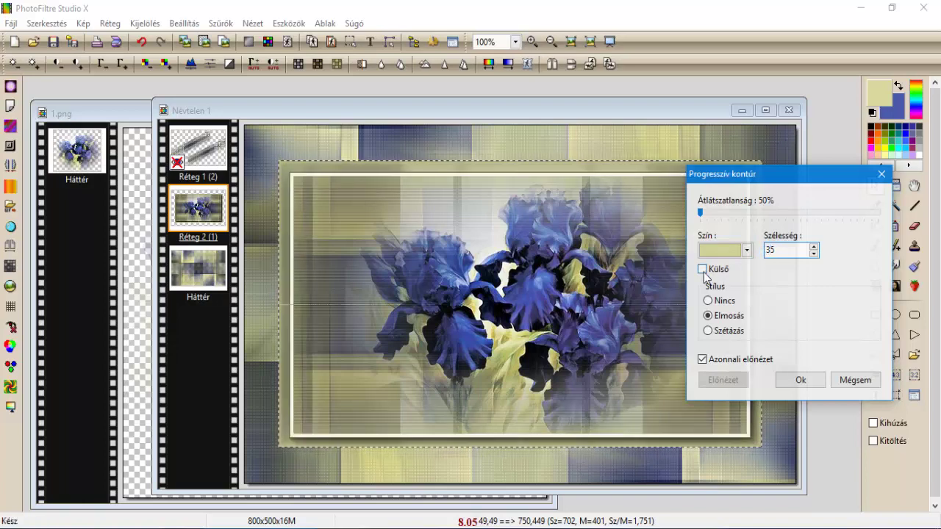
click(703, 269)
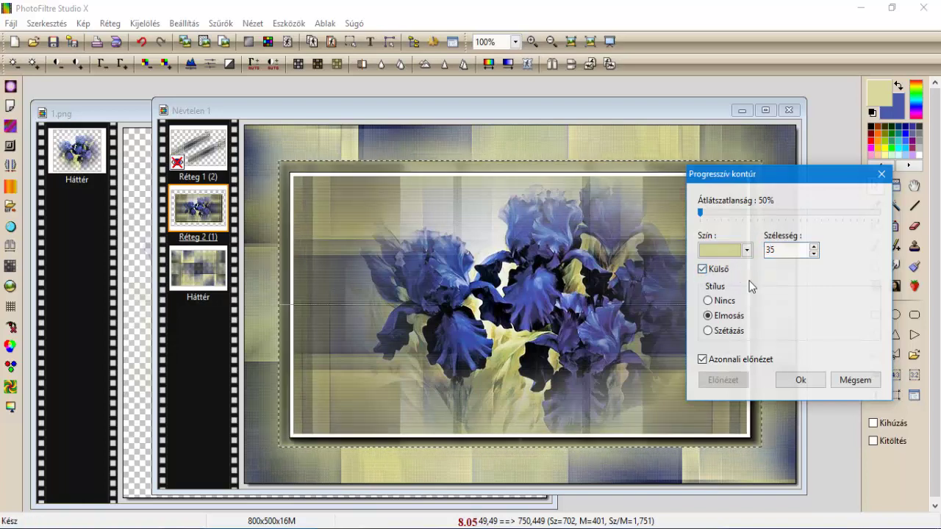
click(801, 377)
click(144, 23)
click(142, 40)
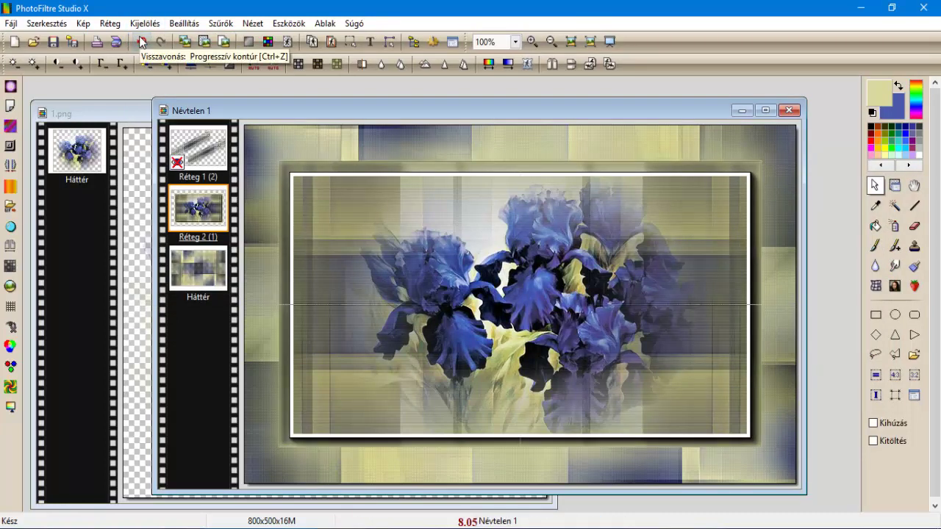
Step: Make the hidden diagonal-stripe layer Réteg 1 visible and move it beneath the framed iris layer Réteg 2
right_click(201, 148)
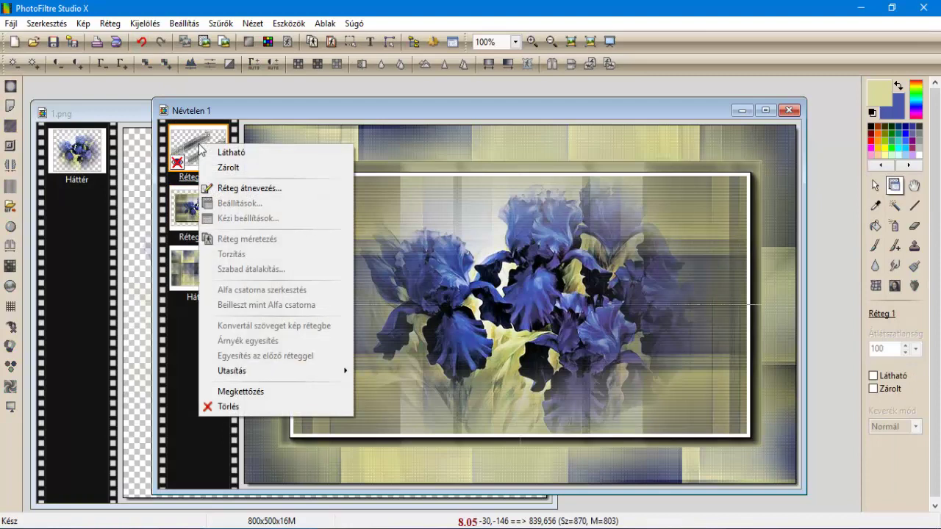
click(211, 153)
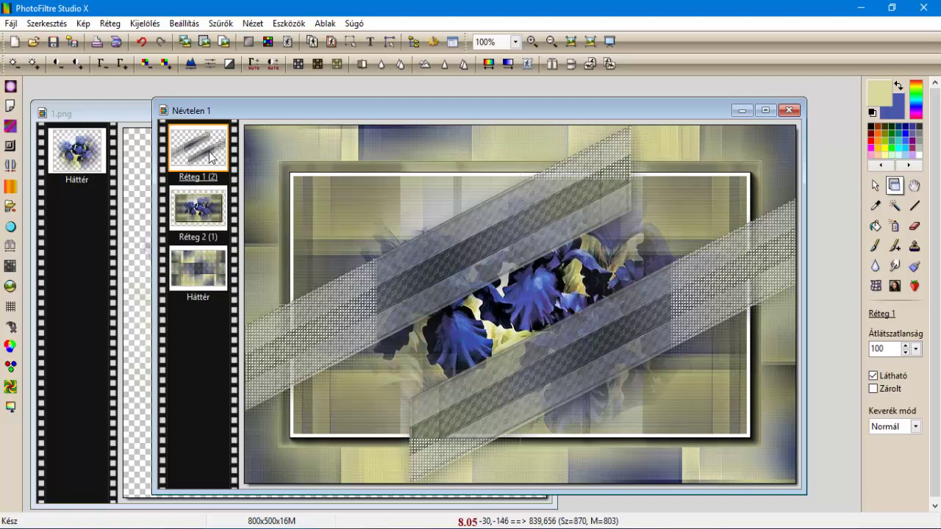
drag(211, 156, 213, 214)
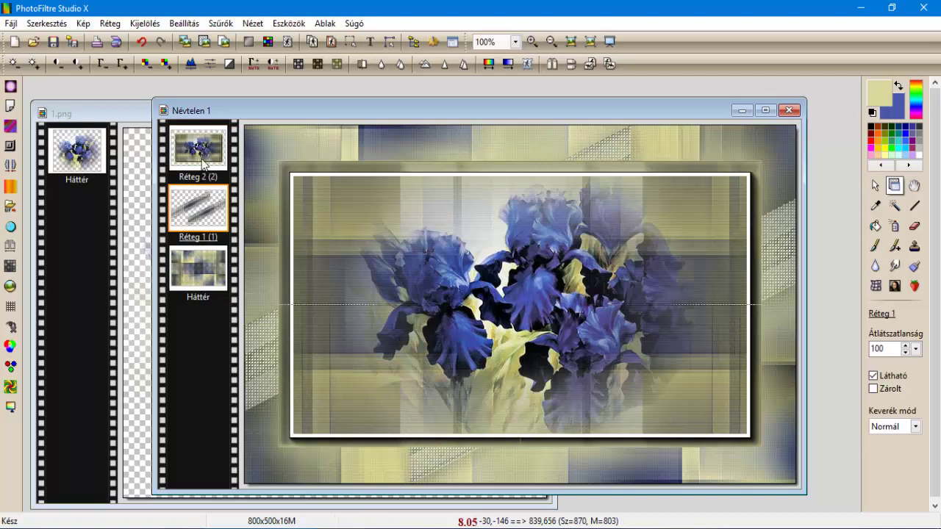
Step: Hide the framed iris layer and merge the diagonal-stripe layer Réteg 1 into the Háttér background
right_click(205, 161)
click(209, 168)
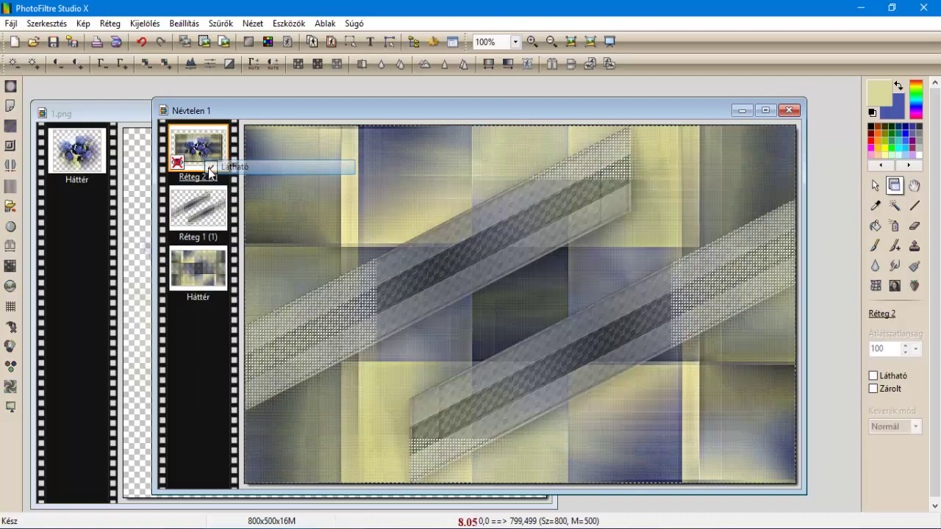
click(205, 208)
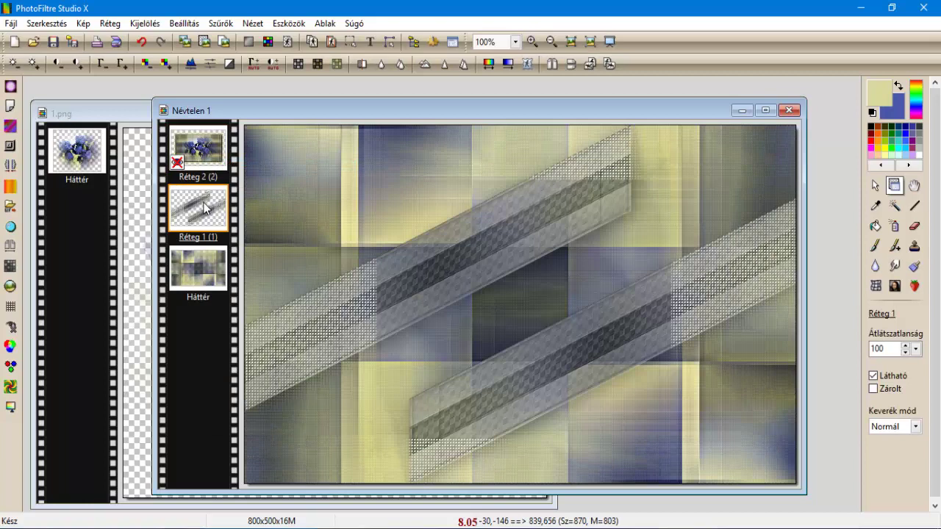
right_click(205, 208)
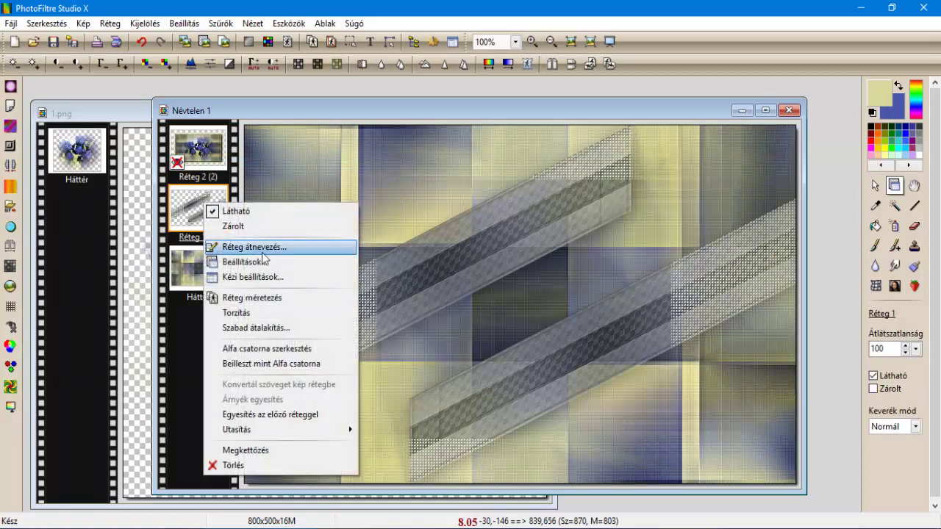
click(260, 414)
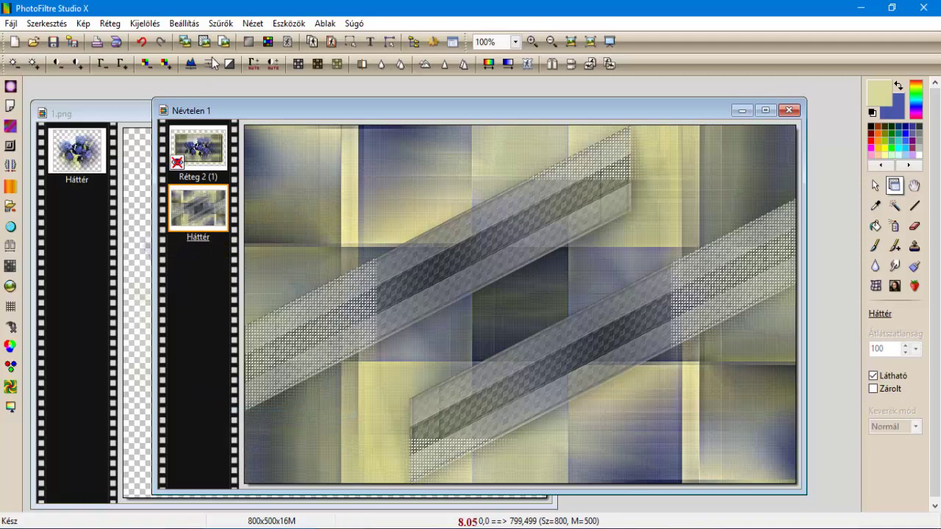
Step: Apply the first filter of the Simple plugin group to blend the Háttér background into an overlapping stripe-and-block pattern
click(220, 23)
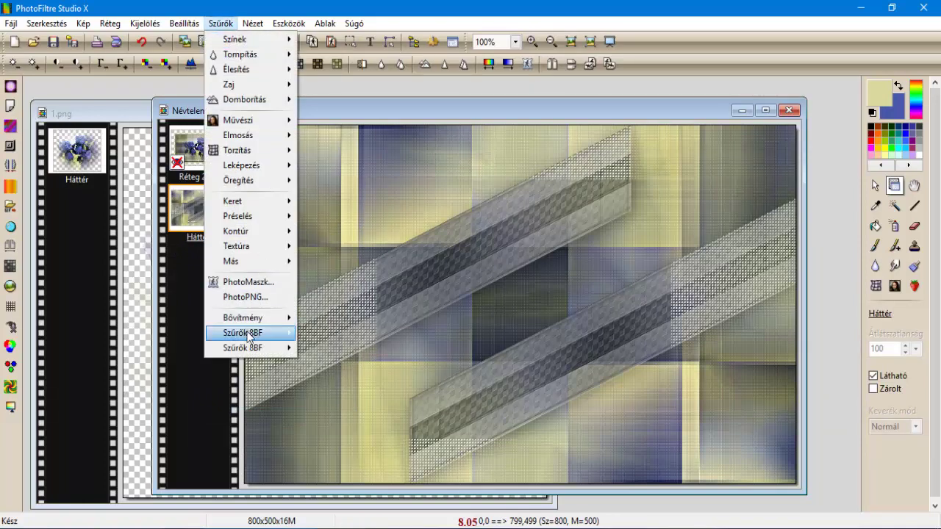
mouse_move(249, 348)
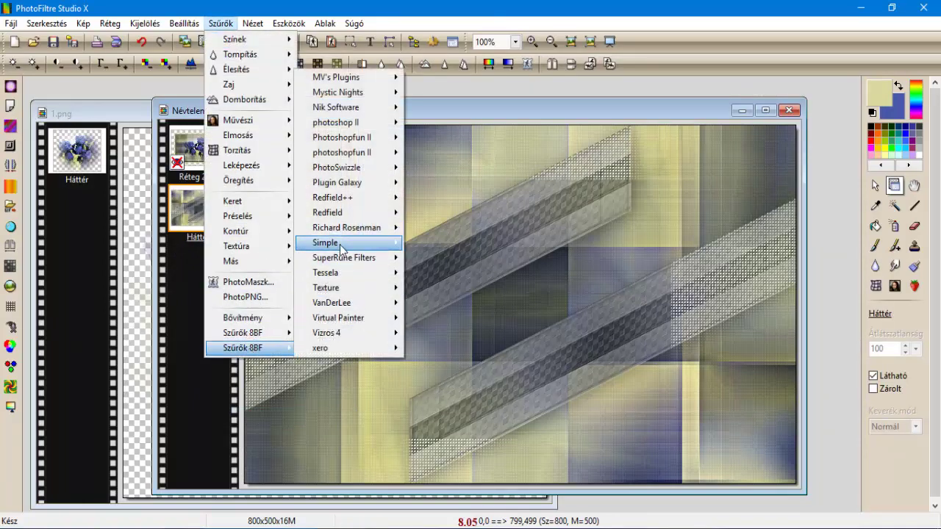
mouse_move(342, 245)
click(430, 243)
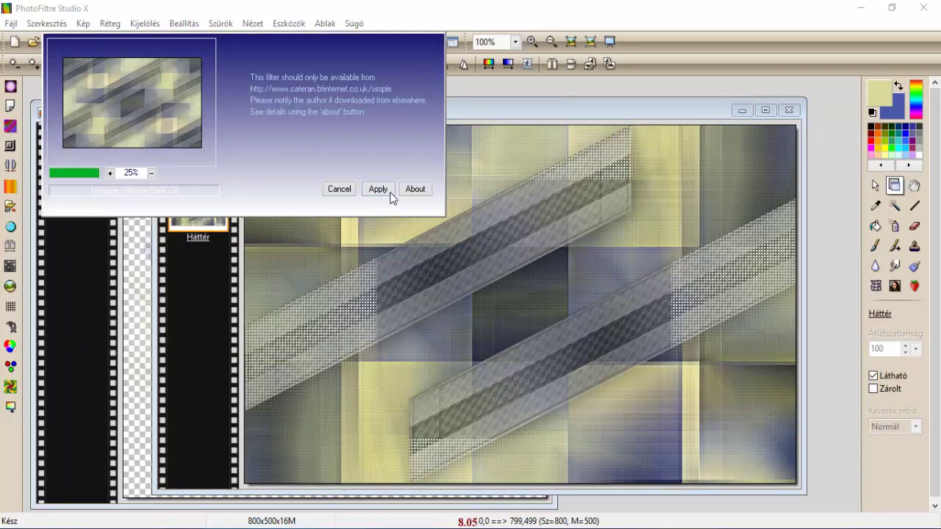
click(378, 189)
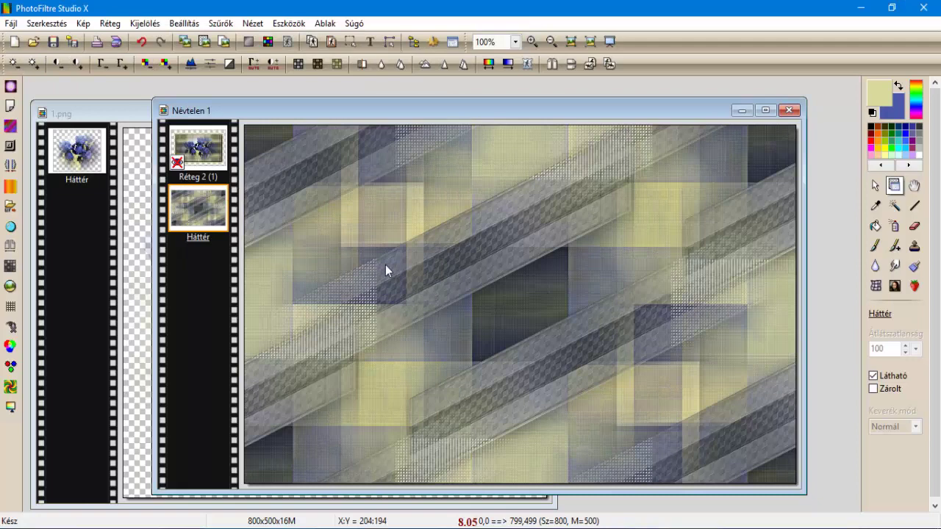
Step: Sharpen the Háttér background with Mikro kontraszt at Intenzitás 100% and Sugár 12 pixel
click(223, 24)
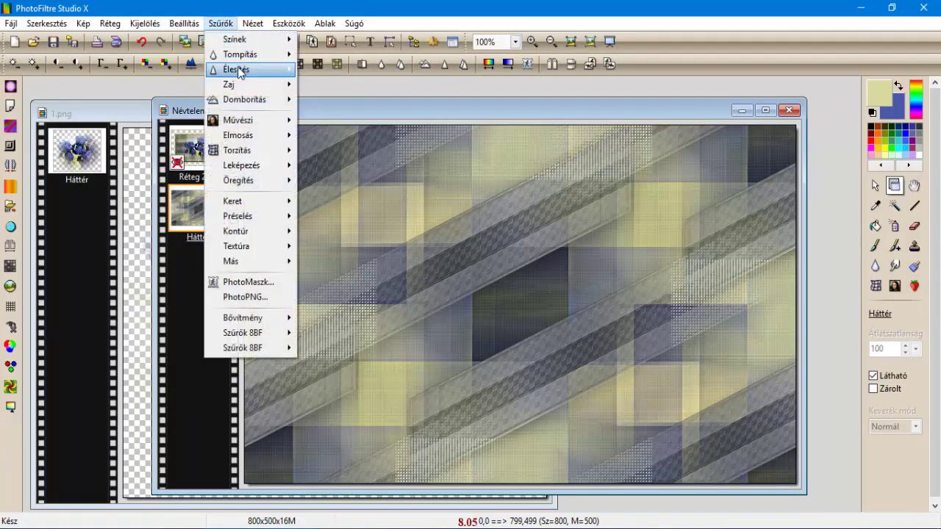
mouse_move(237, 70)
click(329, 140)
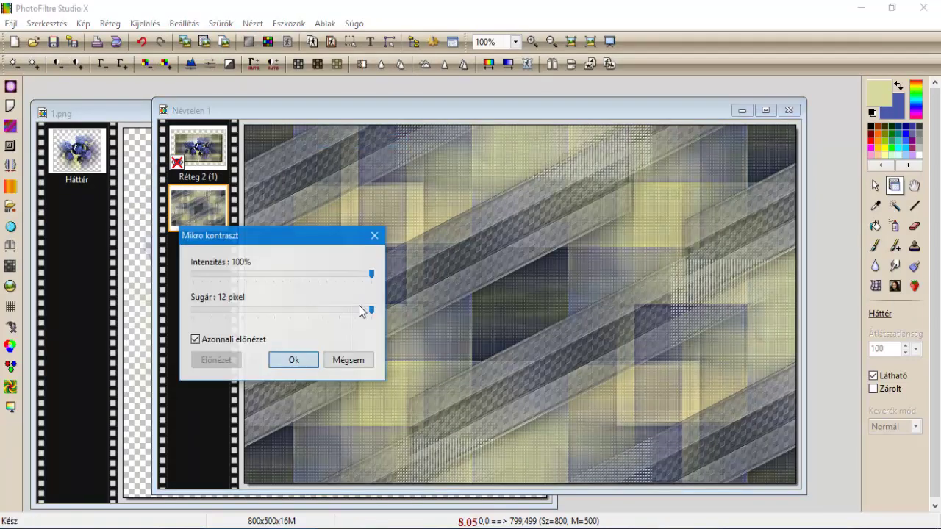
click(306, 363)
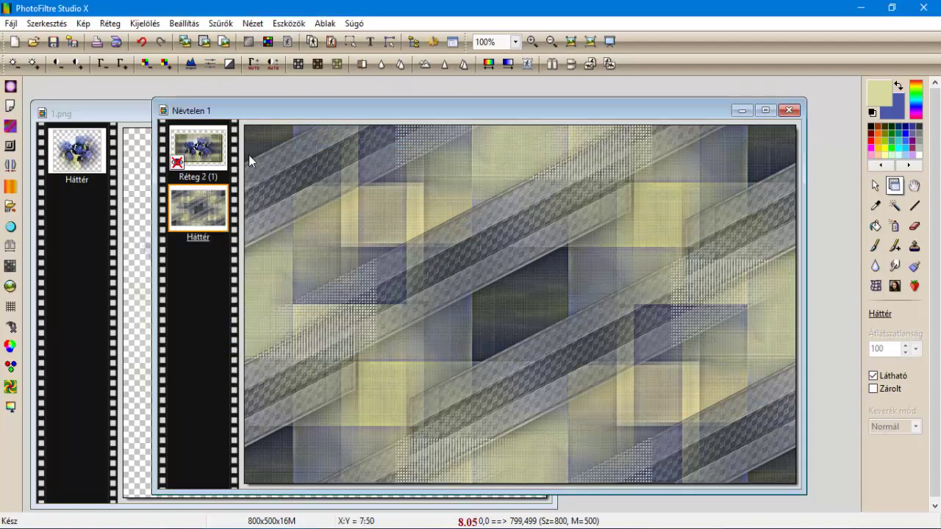
Step: Soften the patterned Háttér background with a filter from the Elmosás group
click(222, 25)
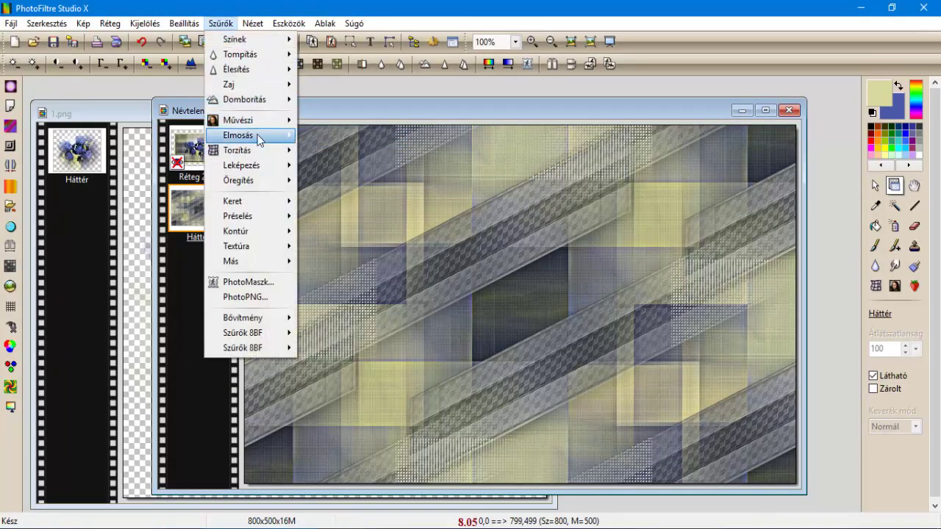
mouse_move(258, 135)
click(343, 150)
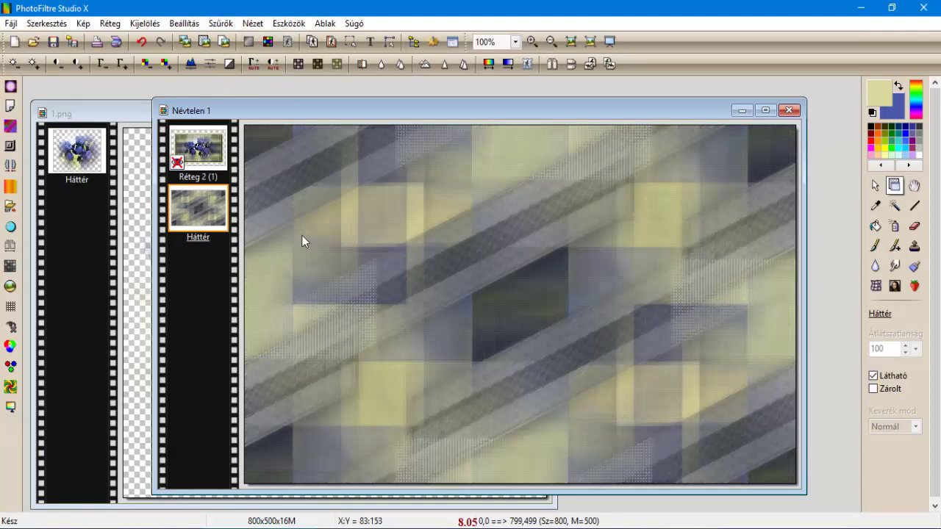
Step: Add a new transparent 800 × 500 pixel layer above the background and fill it with the pale-yellow foreground colour
click(111, 23)
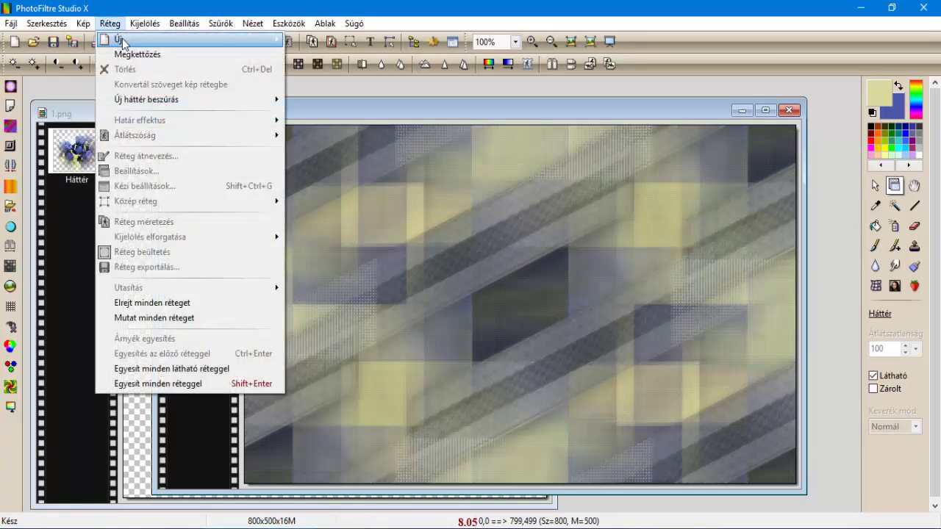
mouse_move(121, 42)
click(309, 37)
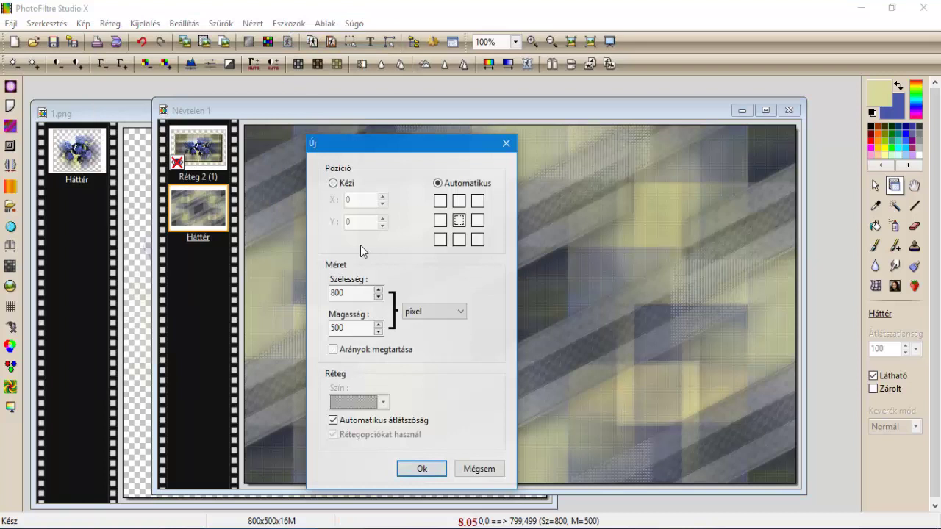
click(420, 471)
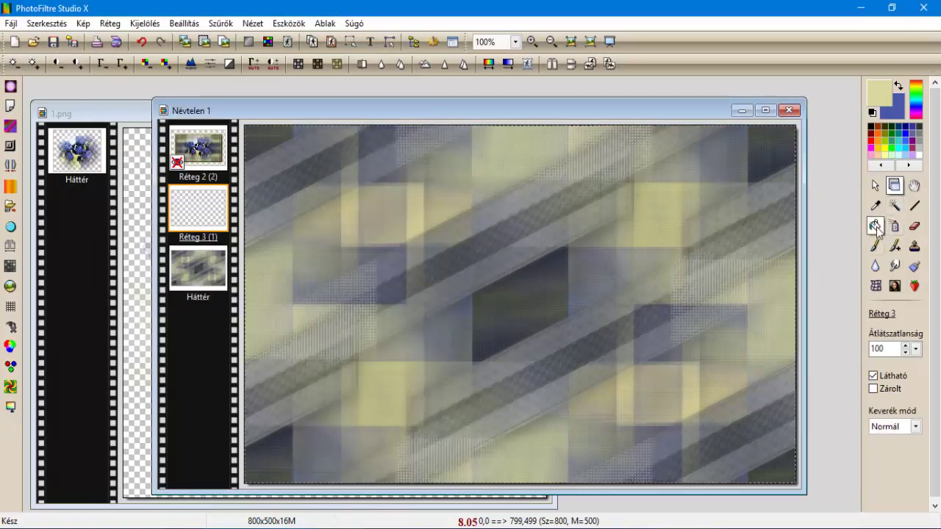
click(875, 225)
click(649, 211)
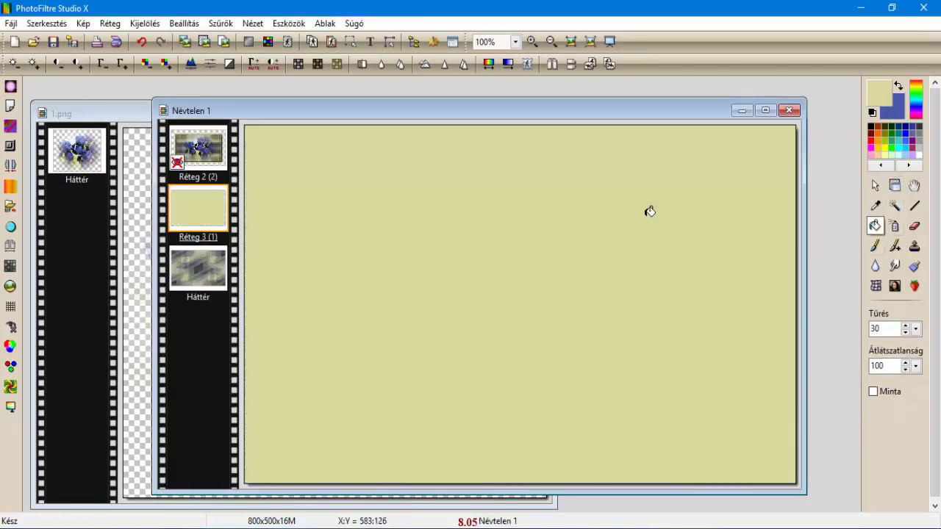
Step: Apply PhotoMaszk with mask 0_17.jpg, opacity 100 and Átlátszóság to the yellow layer, and erase the designer text in its lower-right corner
click(527, 65)
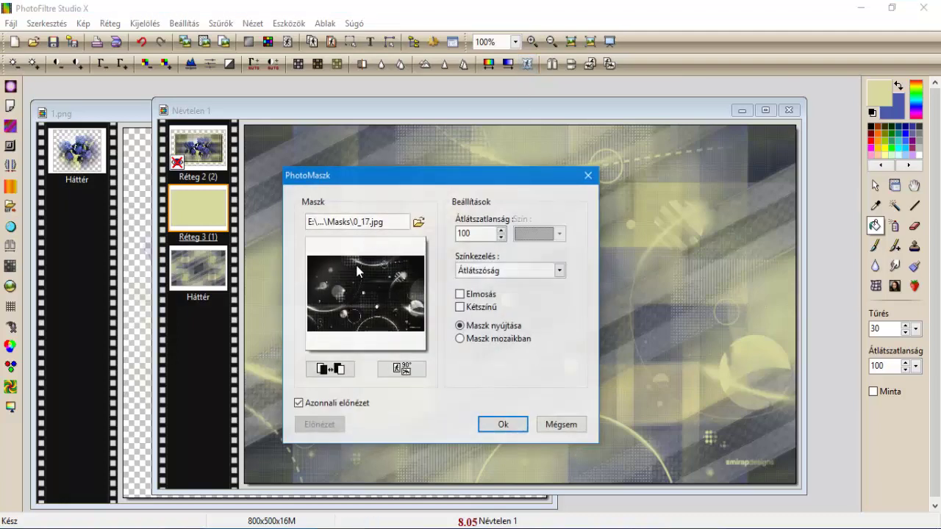
click(502, 425)
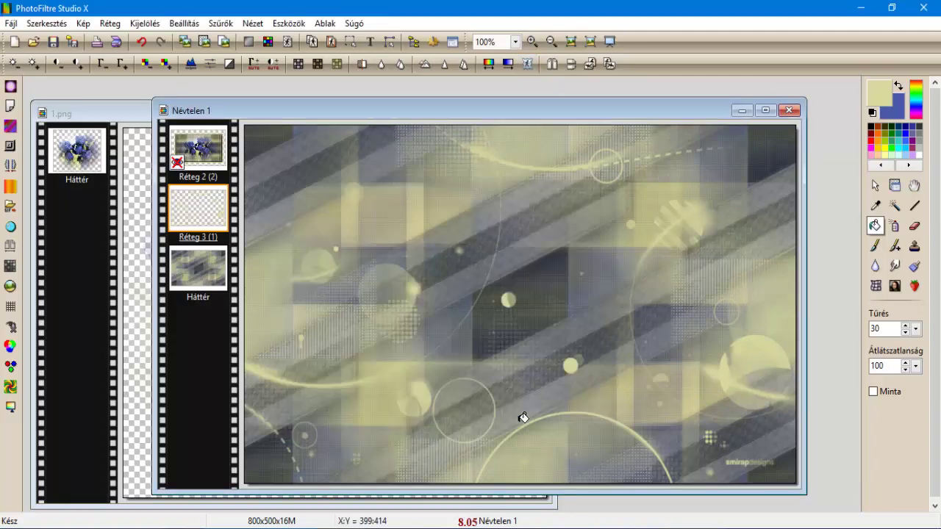
click(915, 226)
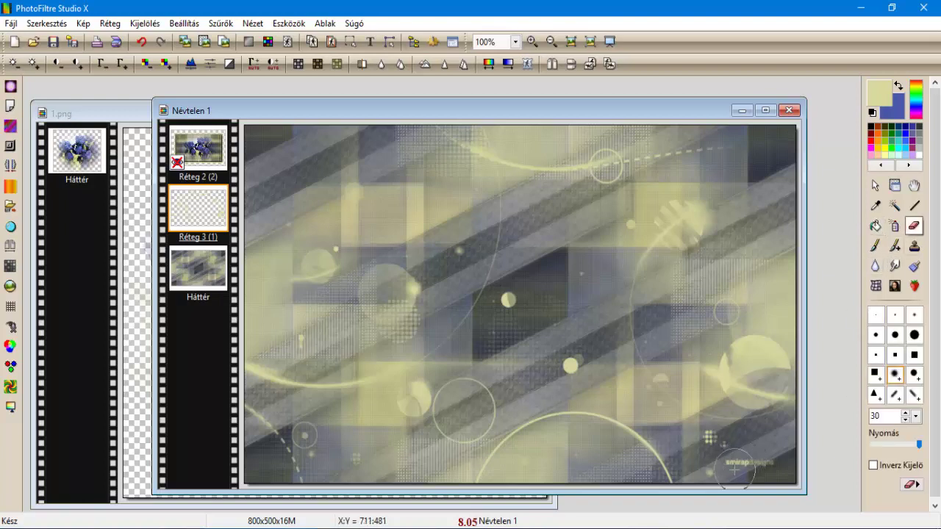
mouse_move(738, 466)
mouse_down()
mouse_move(777, 474)
mouse_move(739, 468)
mouse_up()
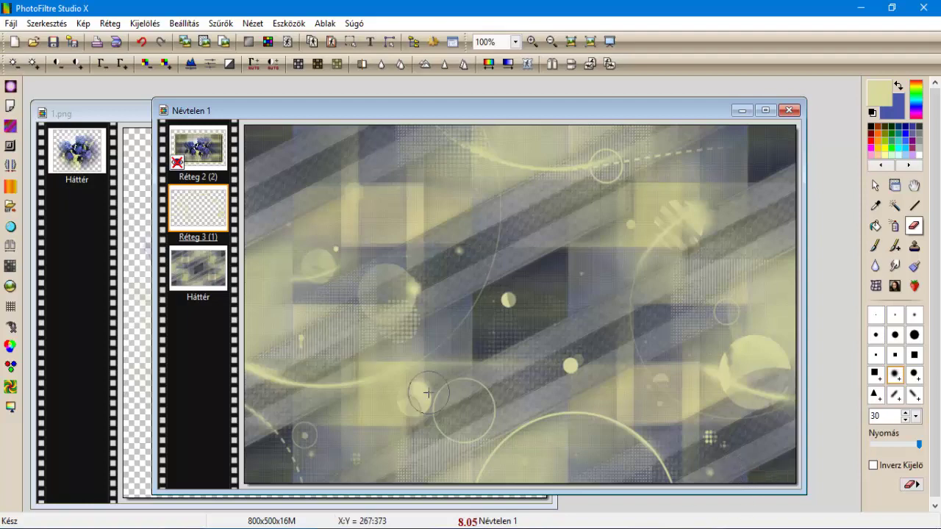
Step: Give Réteg 3 a shadow with X and Y offsets of 1 and 100% opacity, and merge the shadow into the layer
right_click(215, 207)
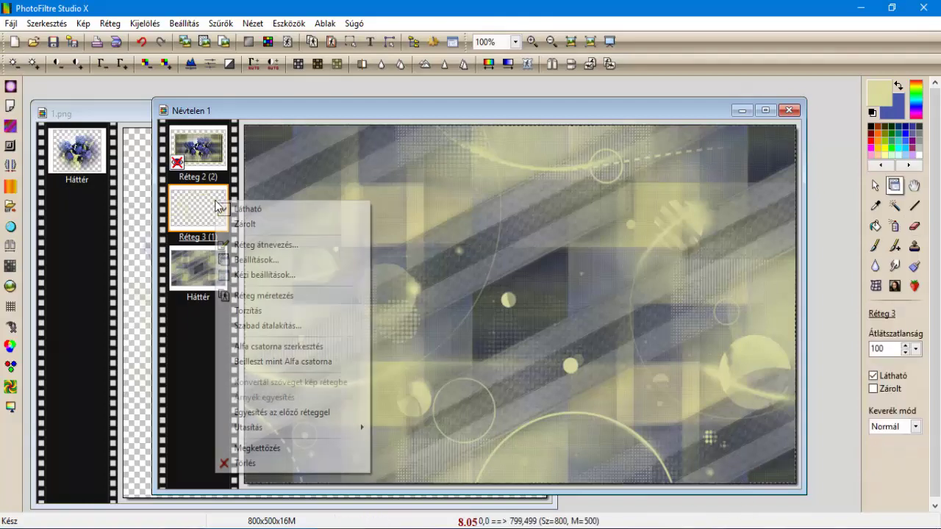
click(253, 264)
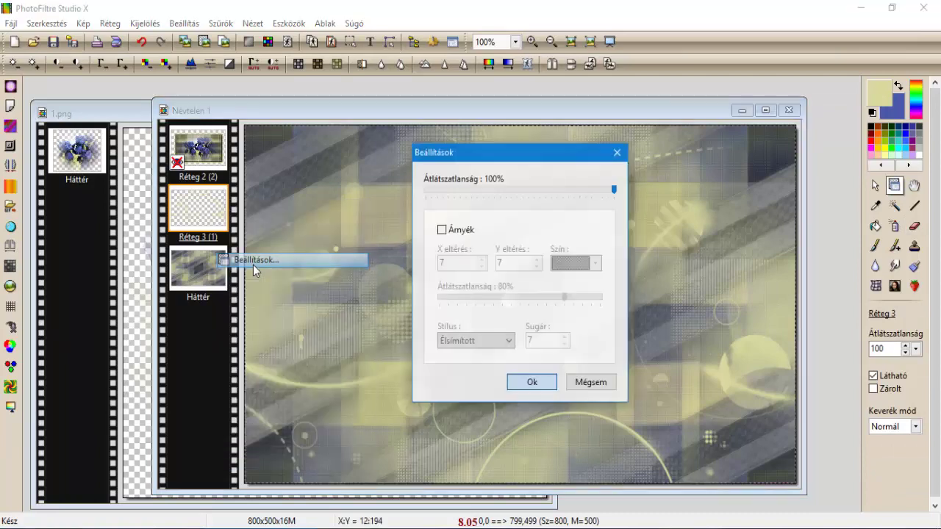
click(442, 231)
double_click(449, 265)
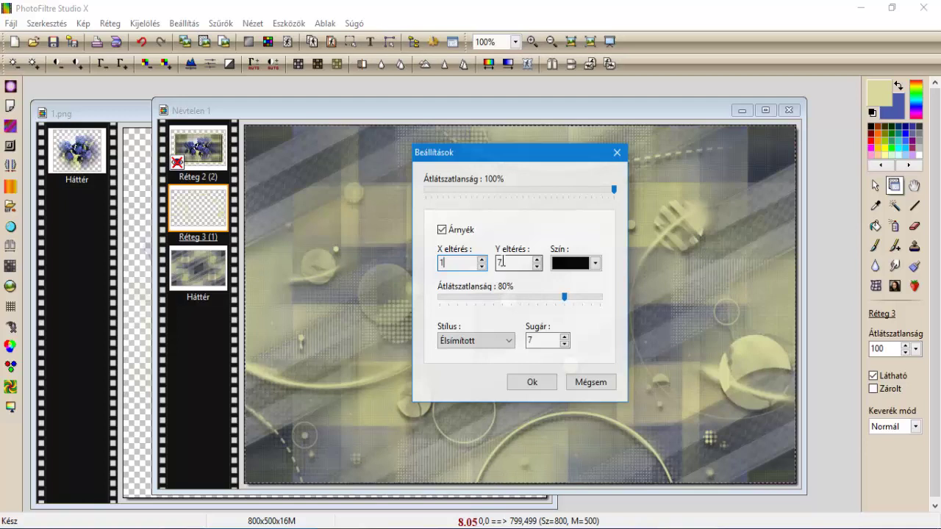
text(1)
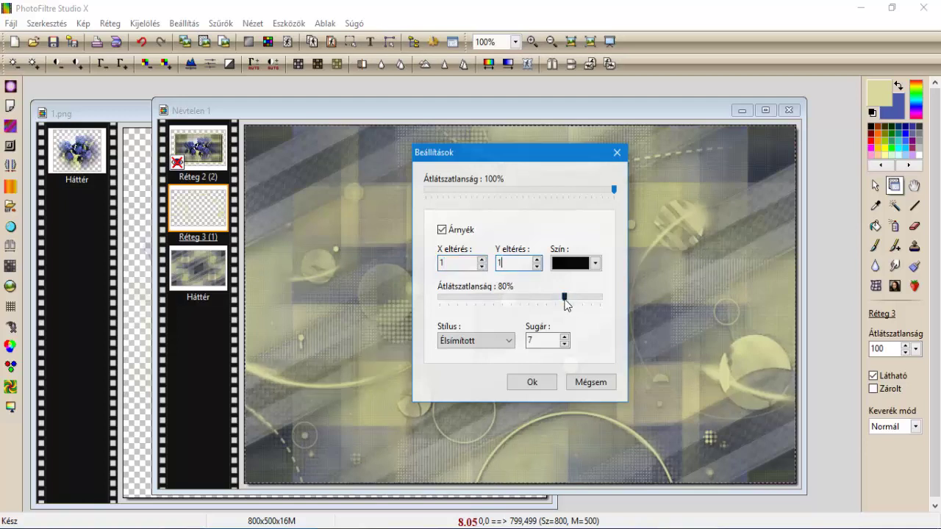
drag(564, 298, 612, 298)
click(564, 345)
click(564, 344)
click(564, 344)
click(564, 344)
click(564, 344)
click(564, 344)
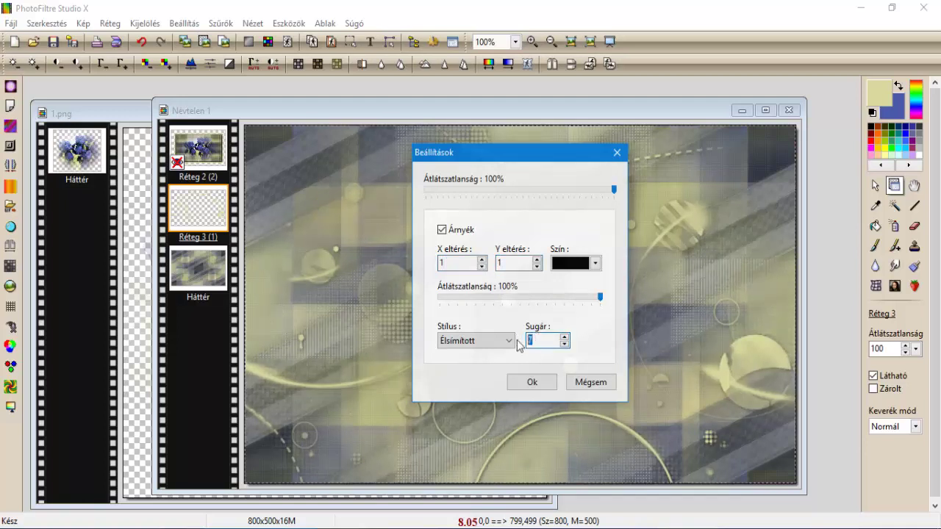
click(529, 382)
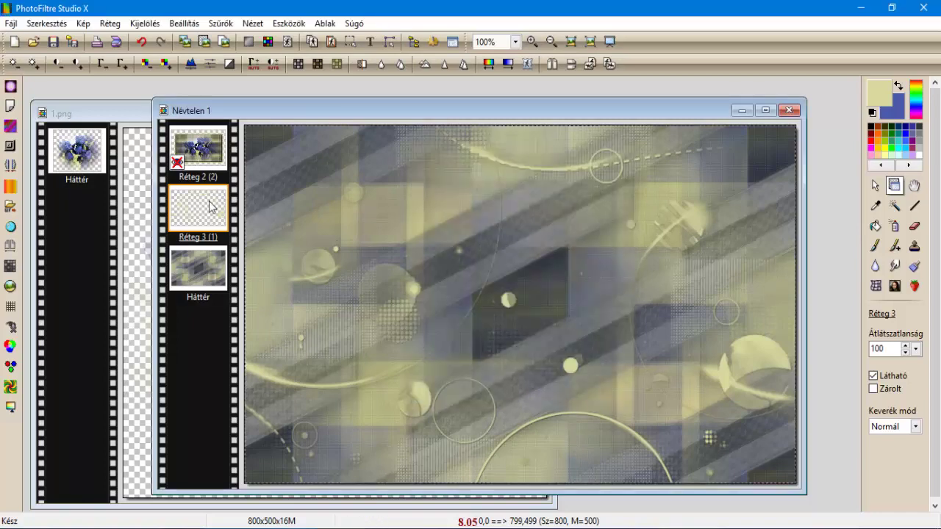
right_click(211, 206)
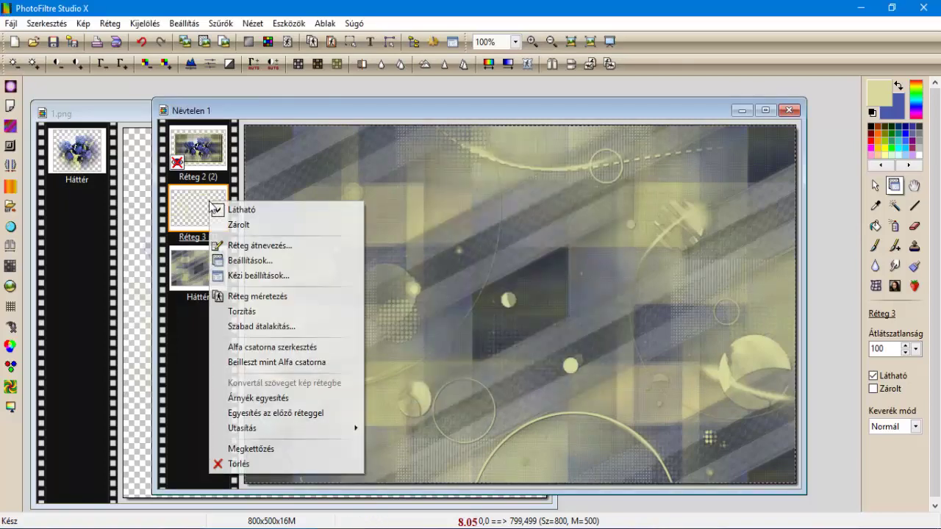
click(259, 399)
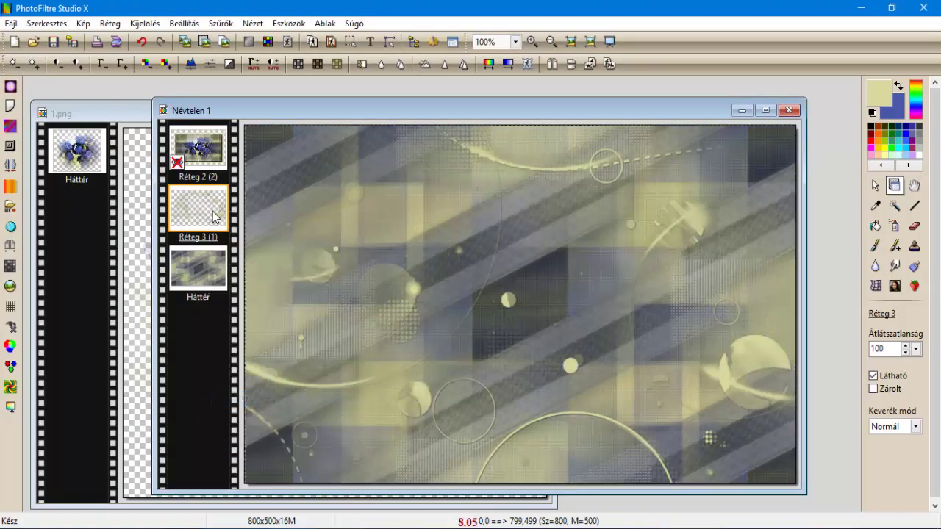
Step: Enlarge the Réteg 3 overlay to 110% with the free transform (Szabad átalakítás)
right_click(214, 215)
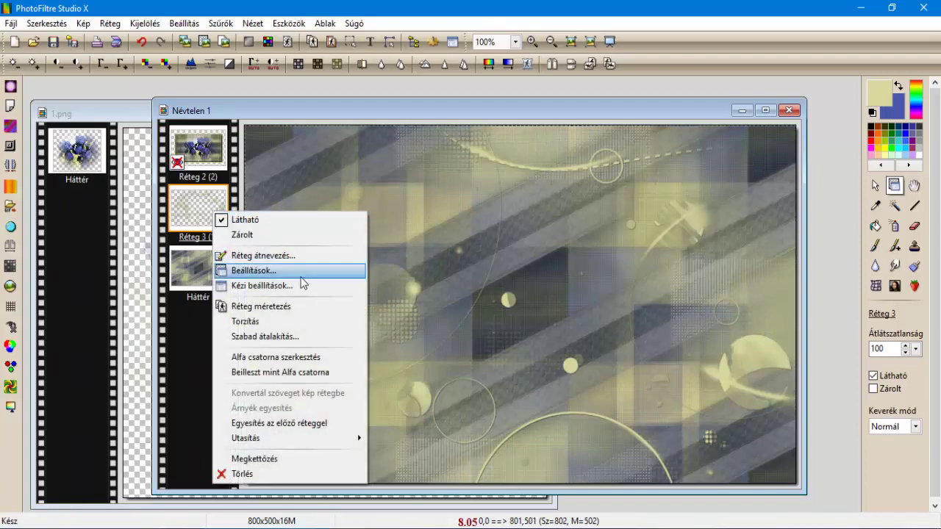
click(308, 335)
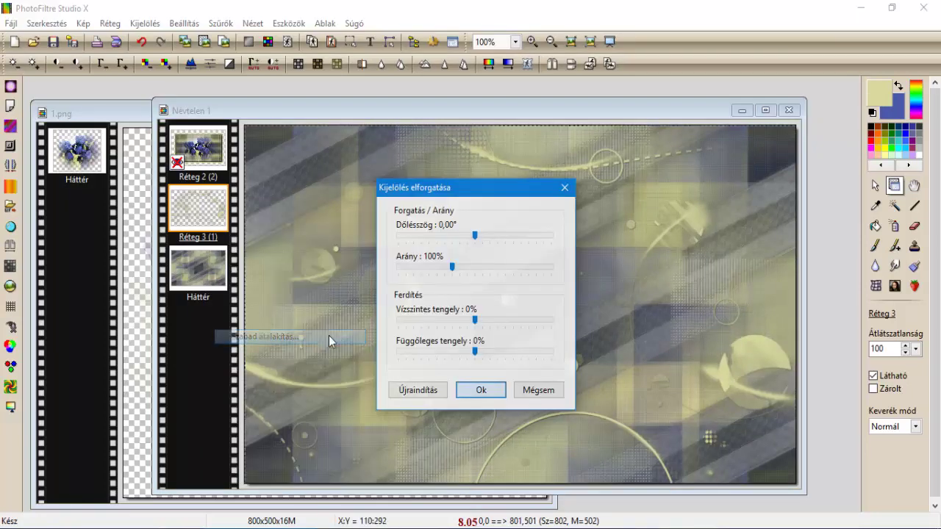
click(495, 267)
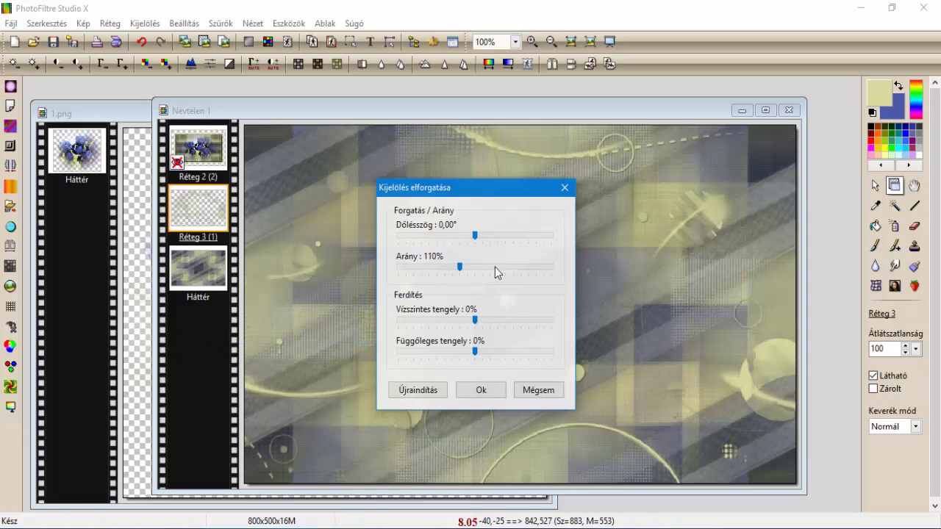
click(485, 389)
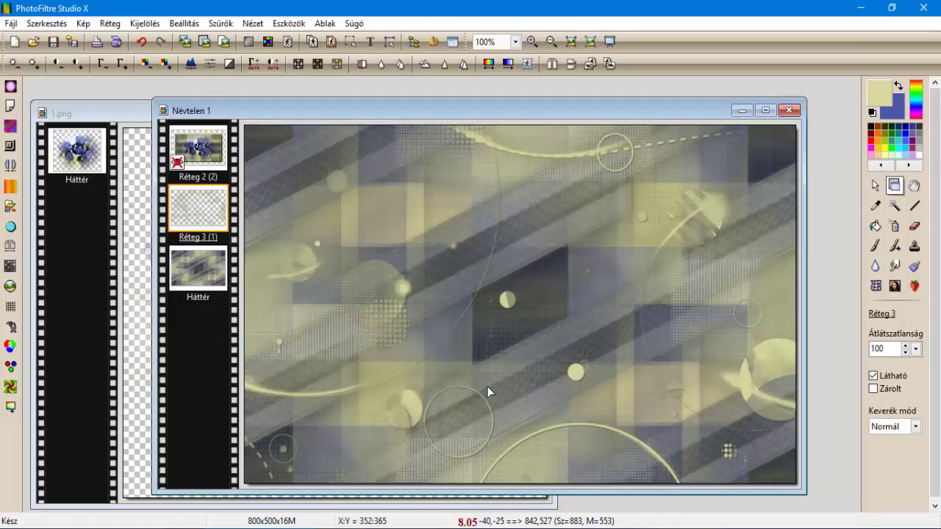
Step: Apply the Homokkő texture to the Réteg 3 overlay and raise its gamma one step
click(229, 24)
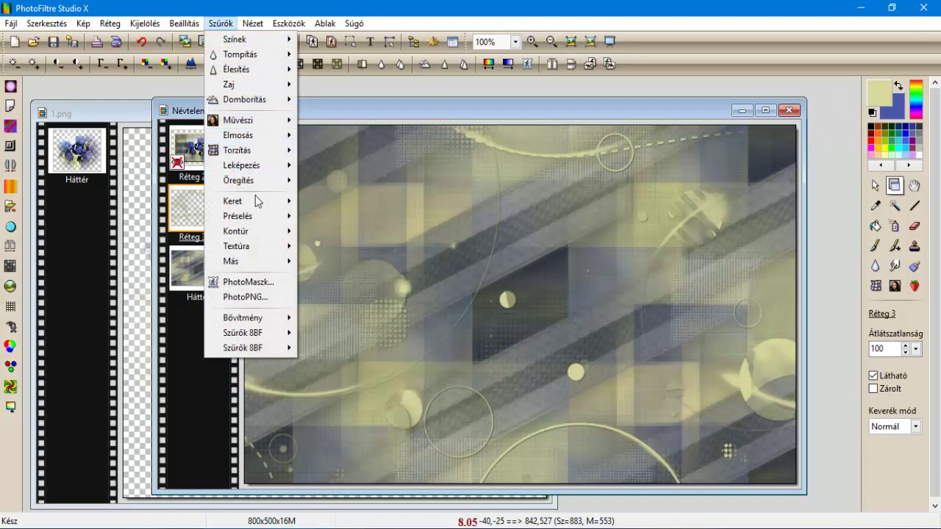
mouse_move(257, 248)
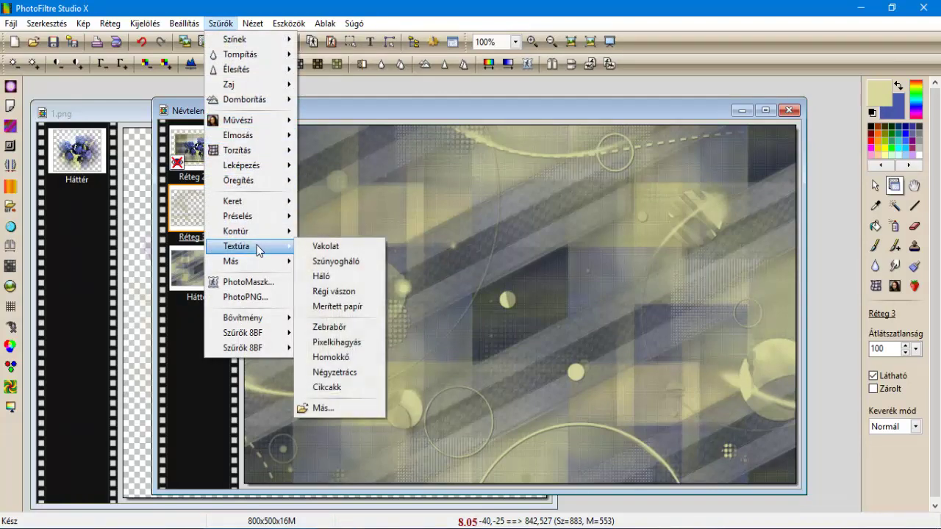
click(355, 359)
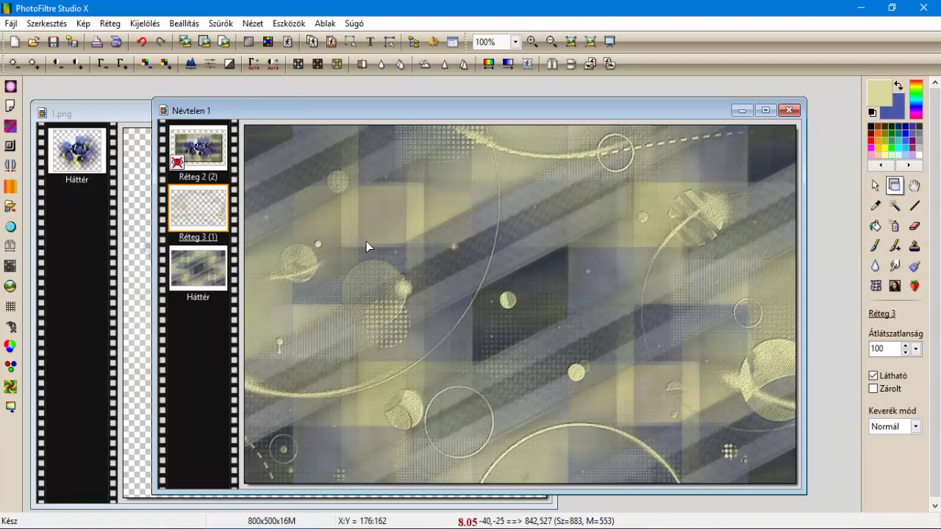
click(121, 64)
Step: Lower the gamma of the Háttér background one step and merge Réteg 3 down into it
click(191, 283)
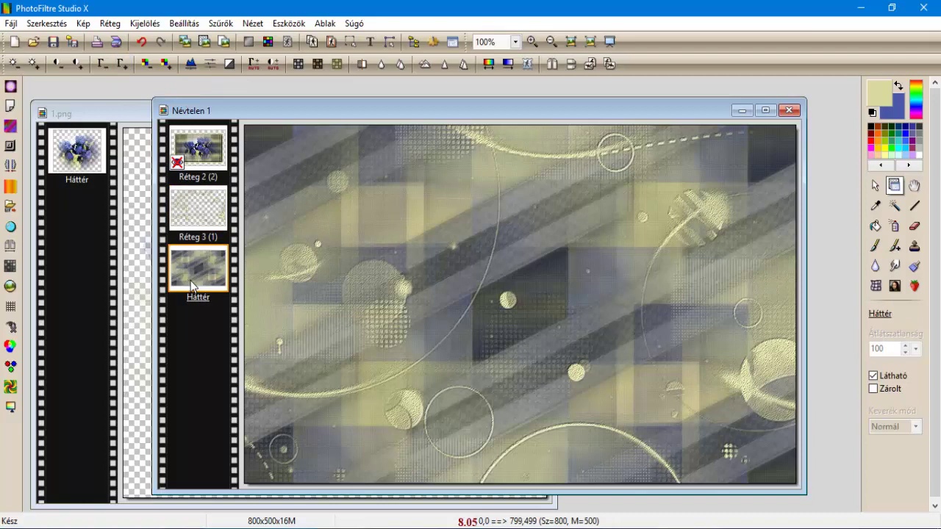
click(104, 71)
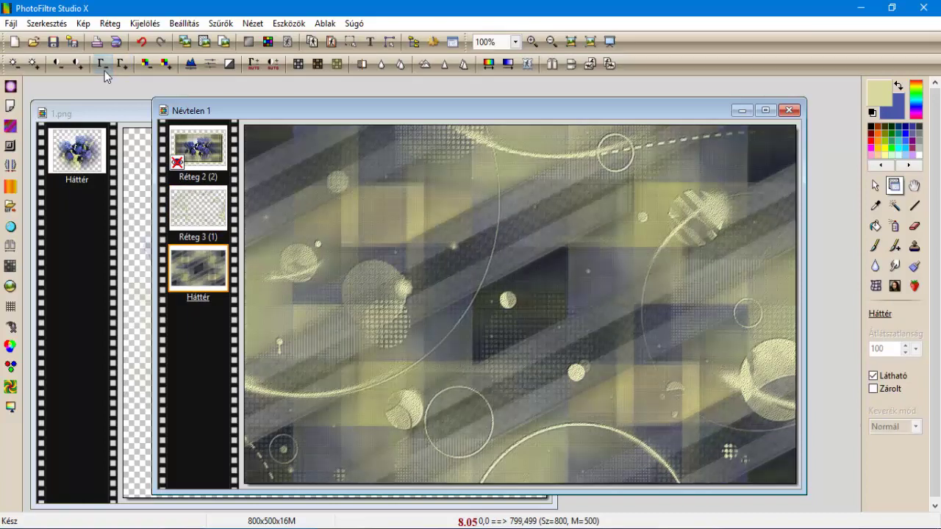
click(200, 214)
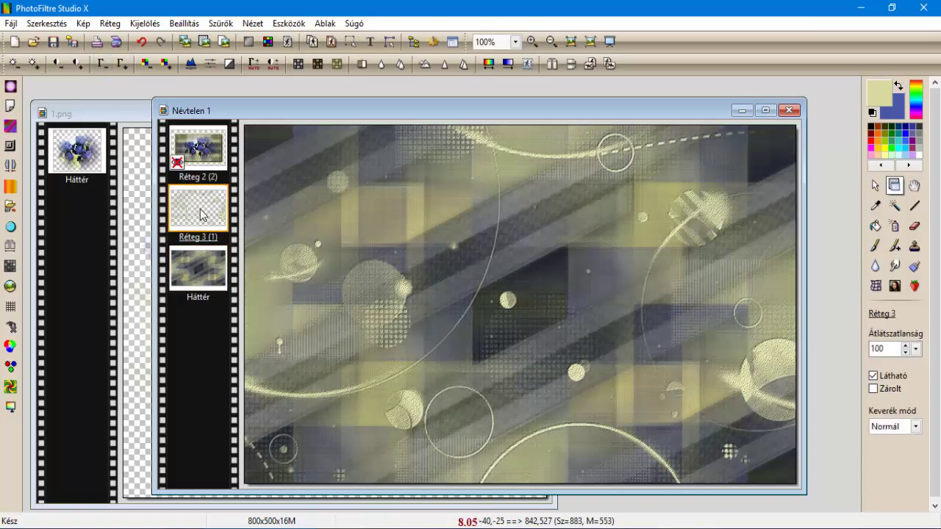
right_click(201, 212)
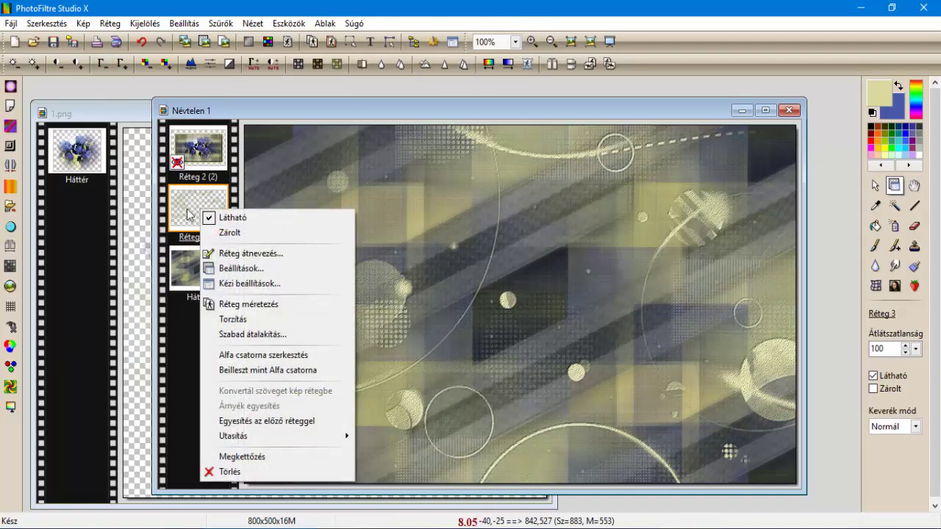
key(Escape)
right_click(189, 213)
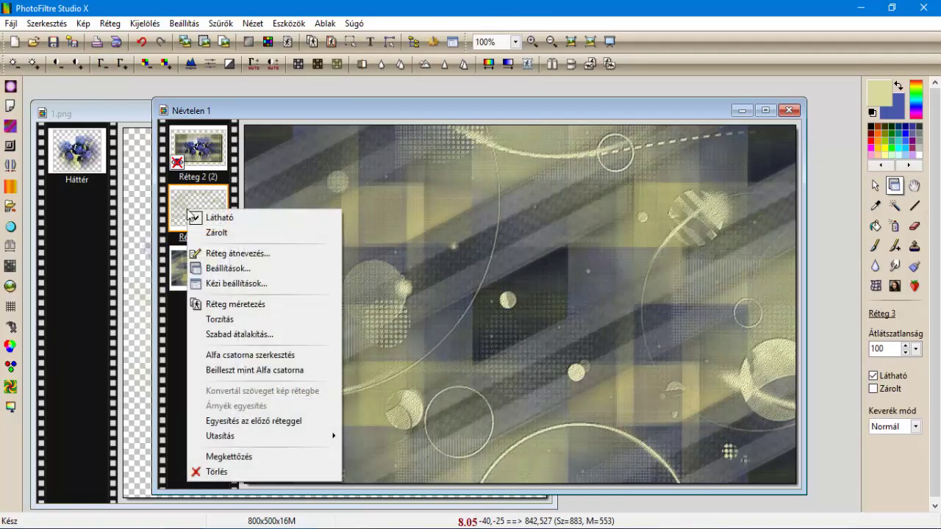
click(267, 422)
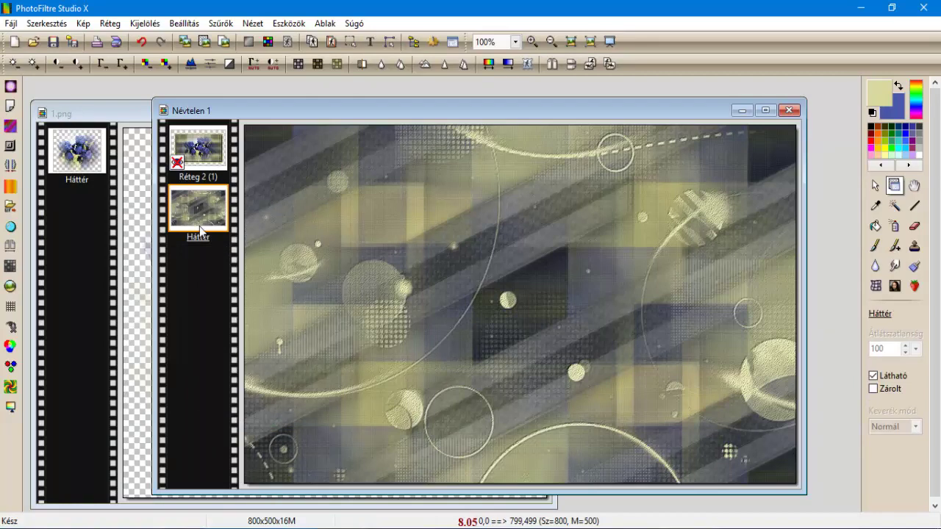
Step: Make the framed iris layer Réteg 2 visible again
right_click(217, 149)
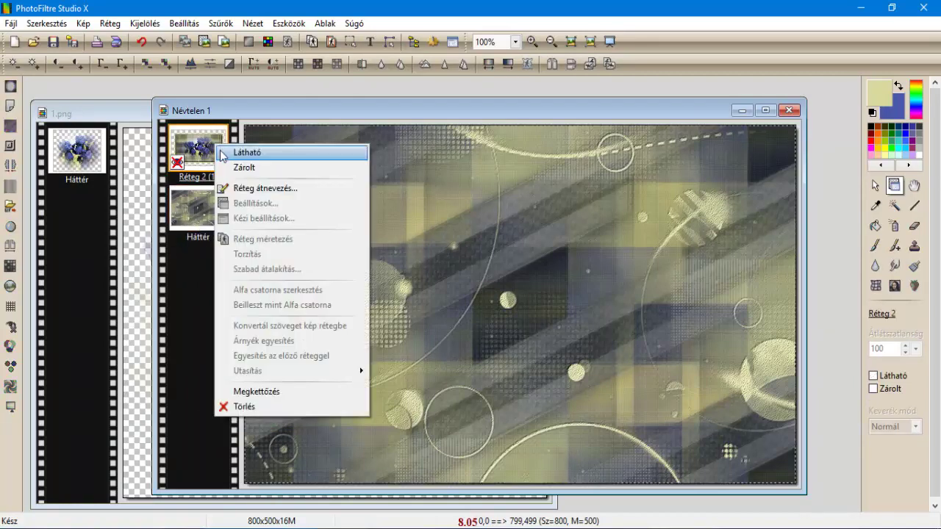
click(222, 153)
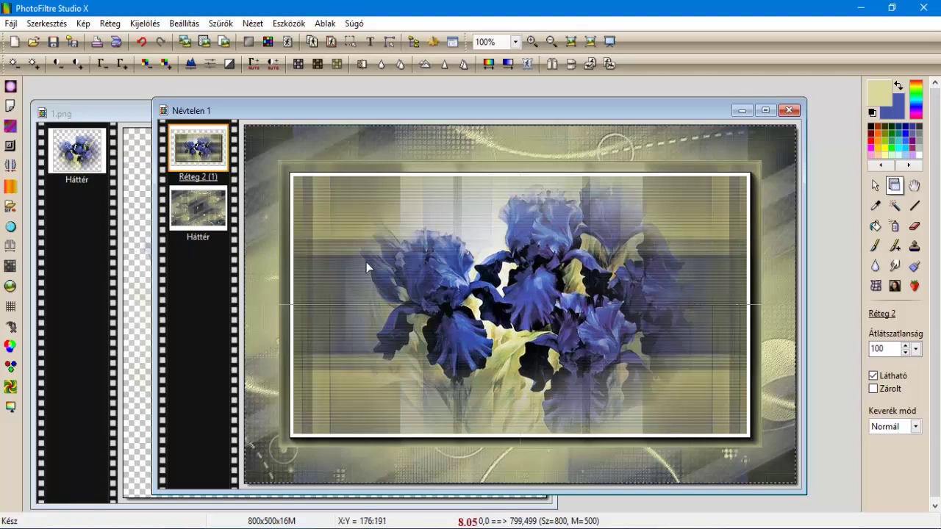
Step: Try enlarging the framed iris layer Réteg 2 to 105% with the free transform
right_click(366, 262)
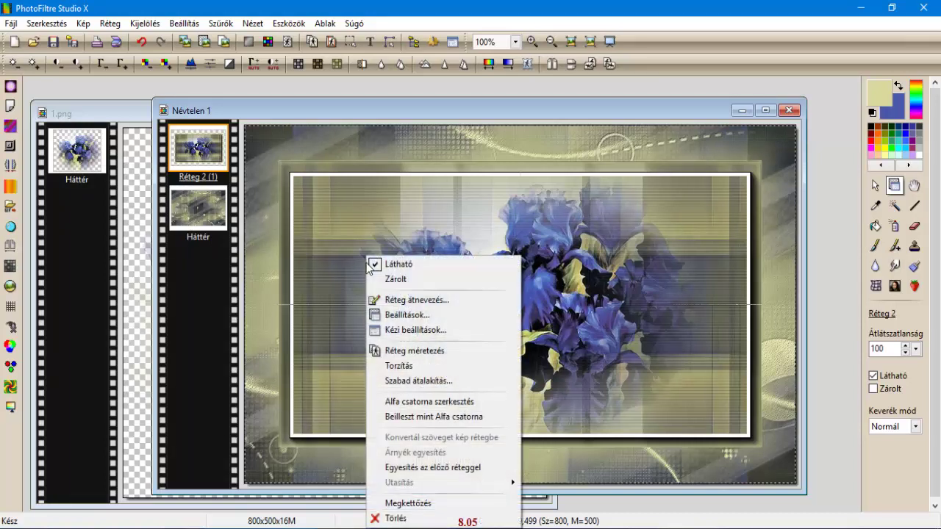
click(429, 383)
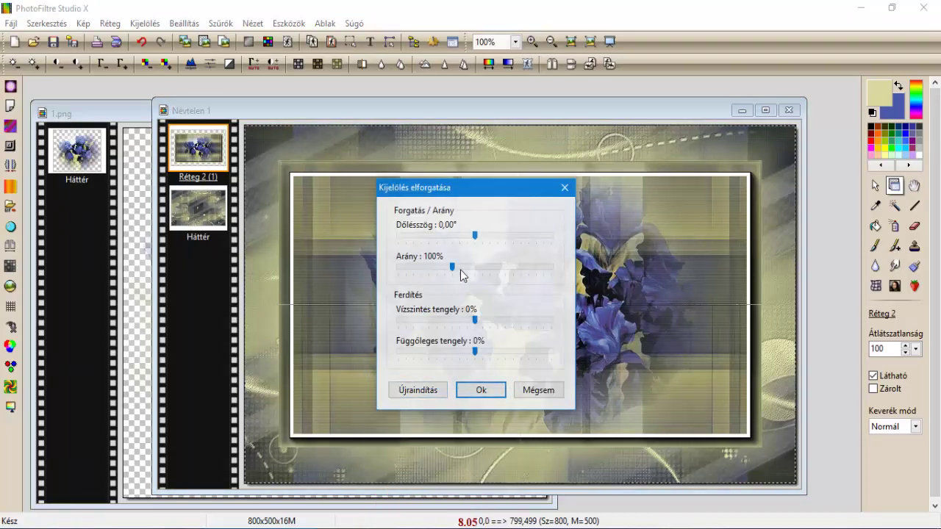
click(460, 270)
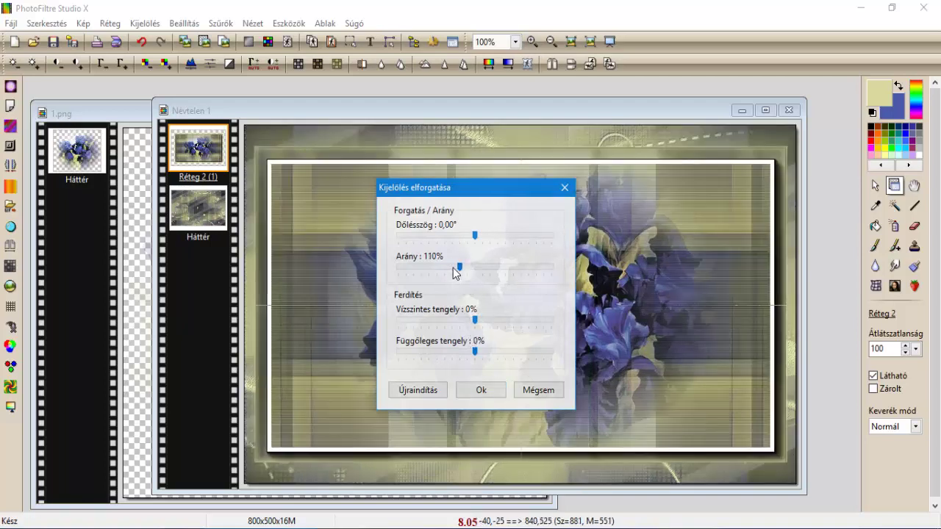
click(453, 271)
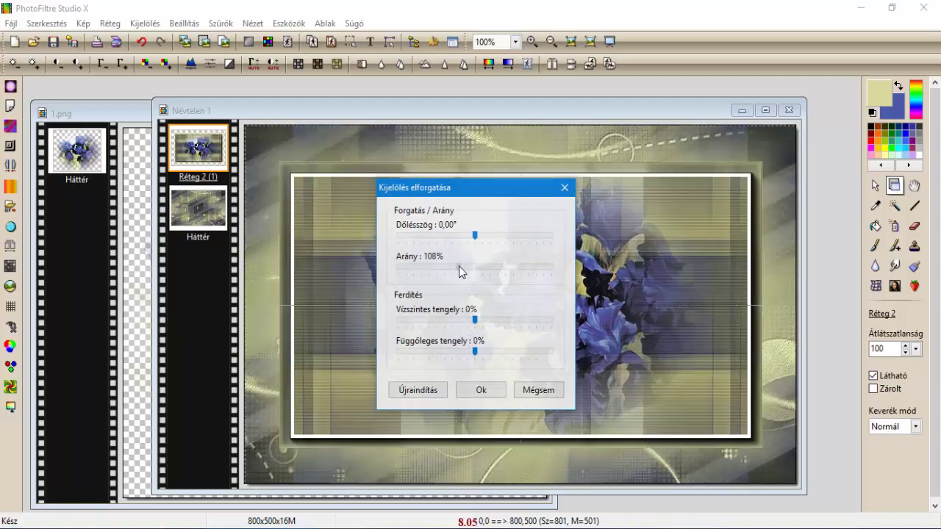
drag(459, 266, 454, 267)
click(457, 270)
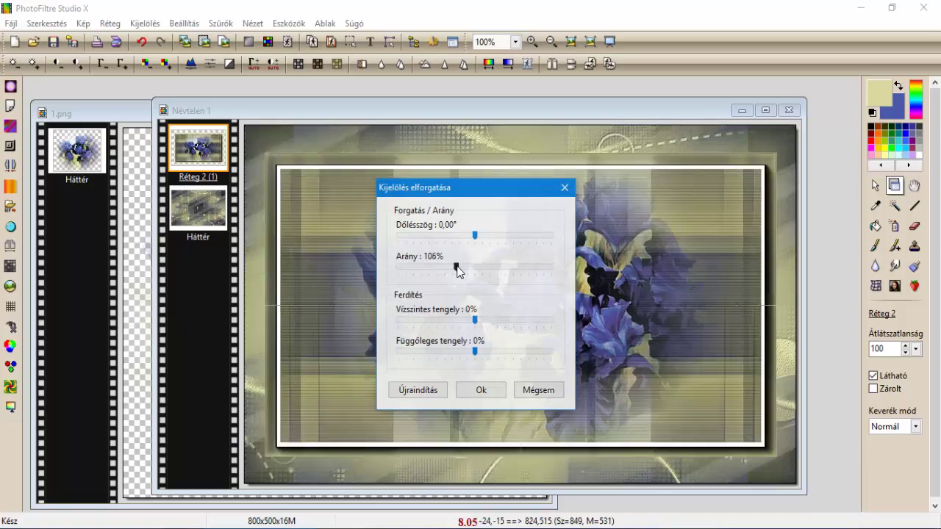
drag(457, 271, 456, 272)
click(457, 269)
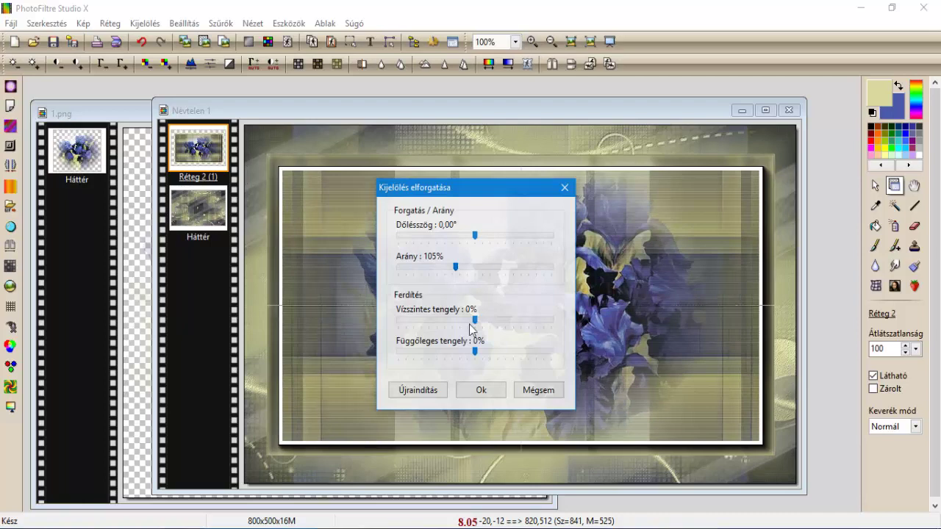
click(482, 390)
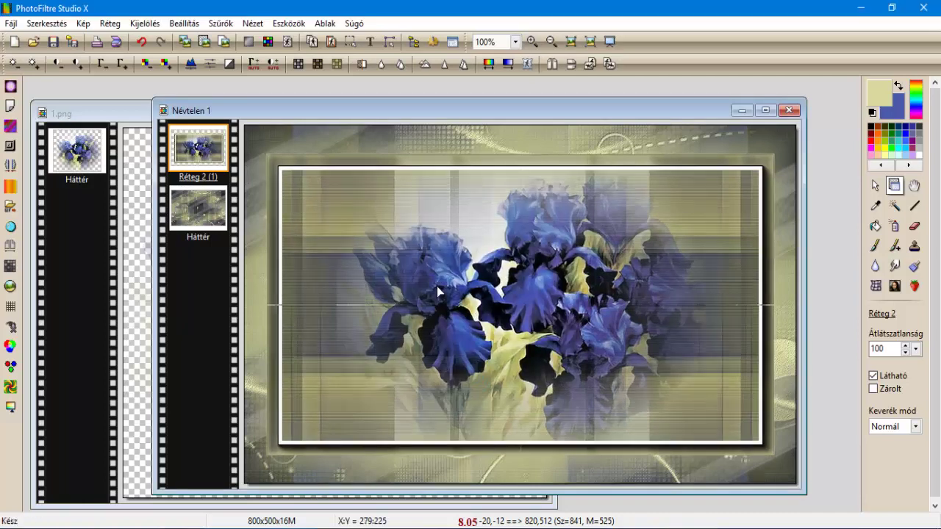
Step: Try merging all layers, and undo both the merge and the enlargement of Réteg 2
click(109, 23)
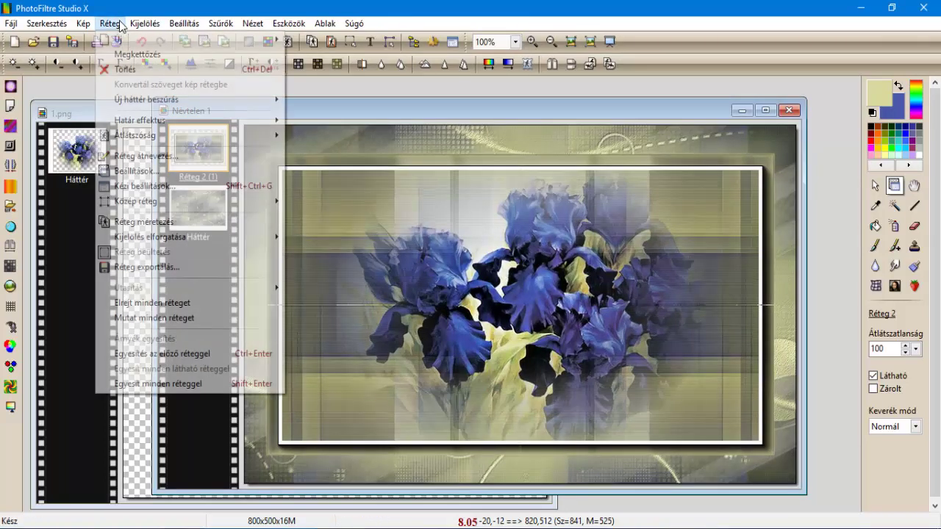
click(158, 383)
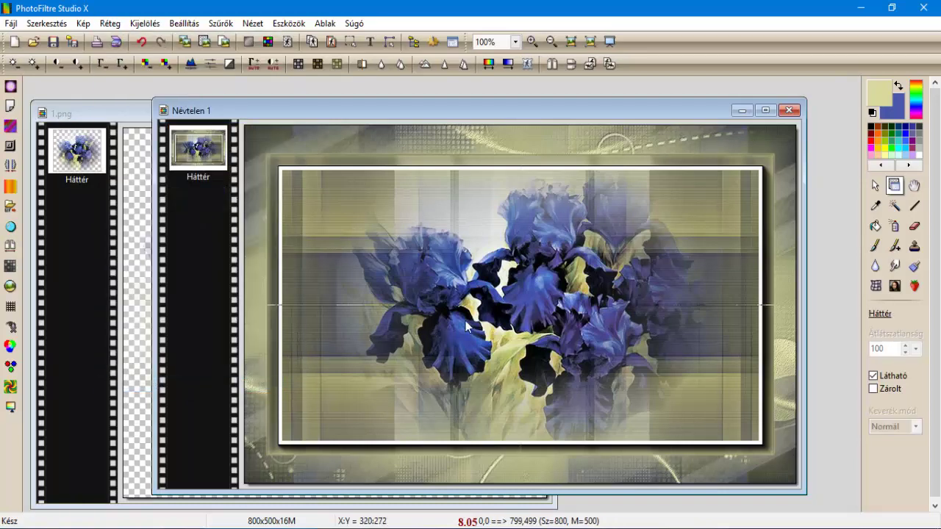
click(143, 43)
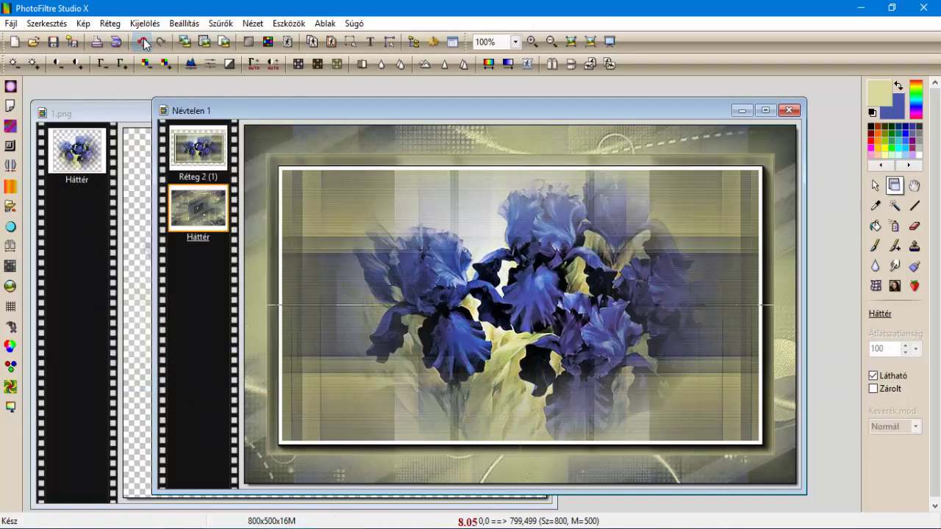
click(144, 42)
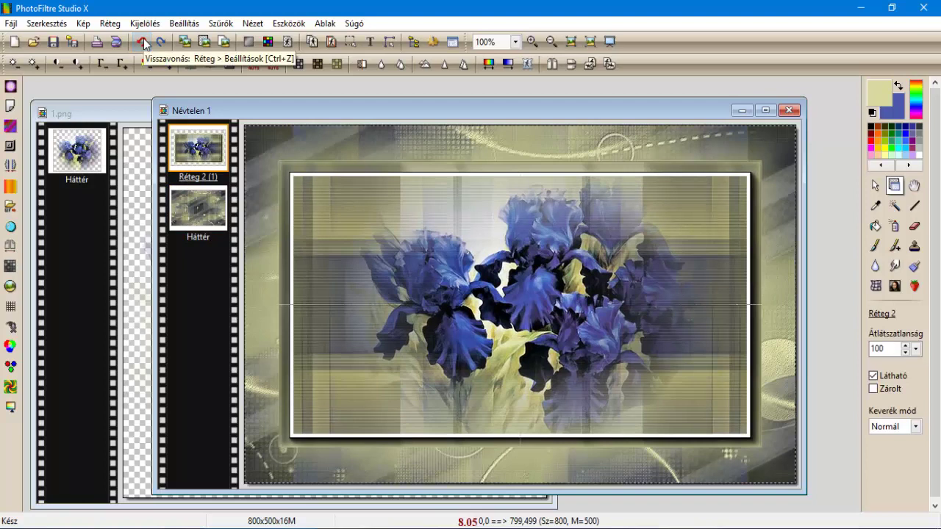
Step: Merge all layers into a single background with the iris panel at its original size
click(109, 24)
click(158, 384)
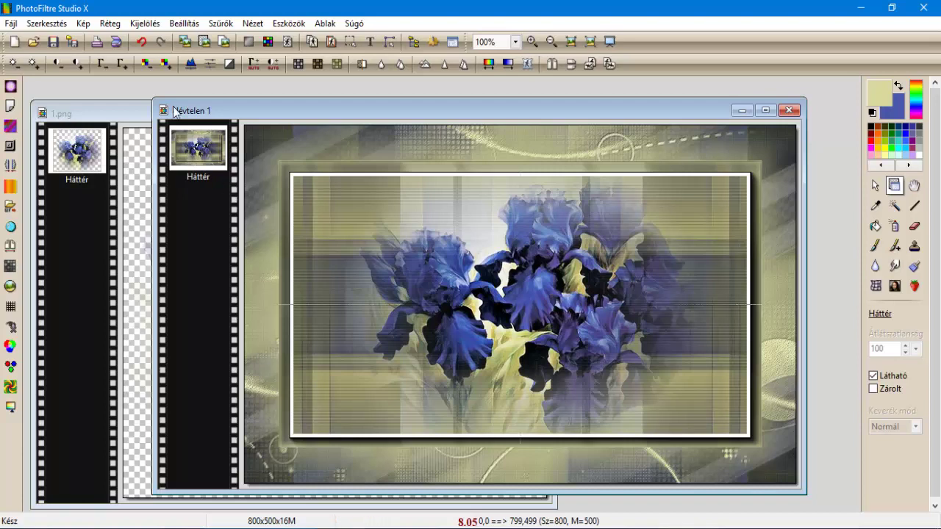
Step: Add a 1-pixel outer frame in the pale-yellow custom colour (RGB 218, 218, 158) around the merged image
click(89, 25)
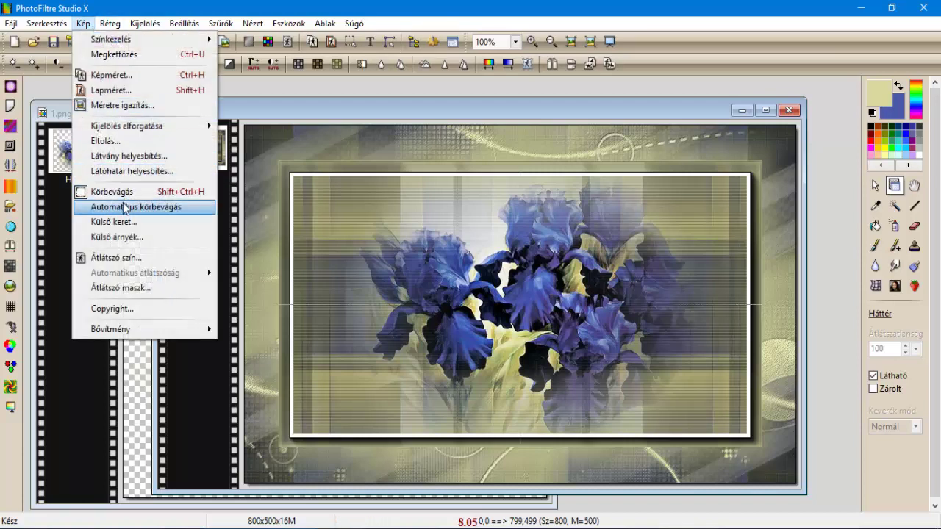
click(139, 220)
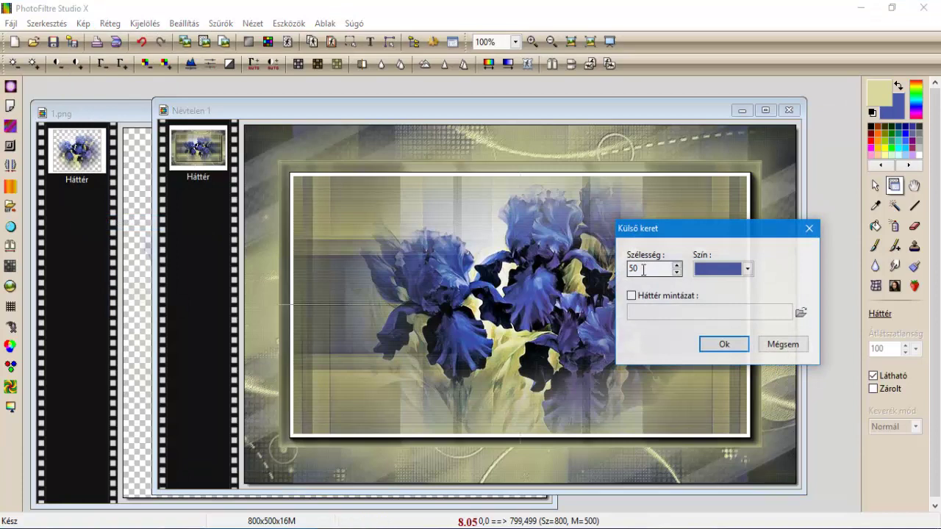
double_click(627, 270)
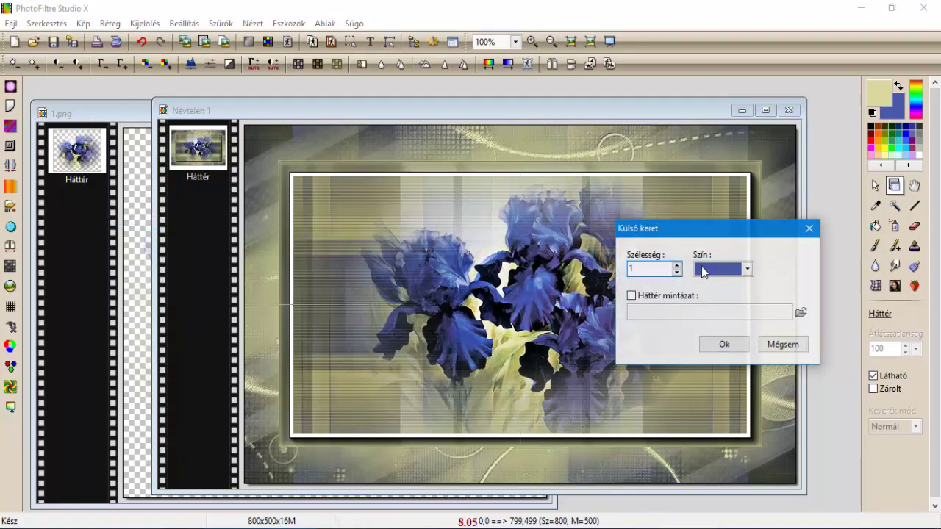
click(703, 272)
click(329, 267)
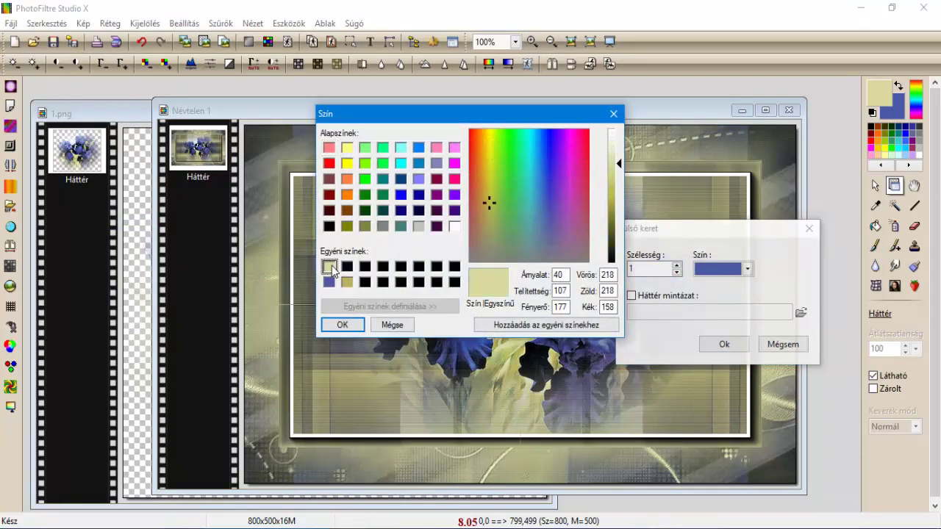
click(349, 328)
click(724, 347)
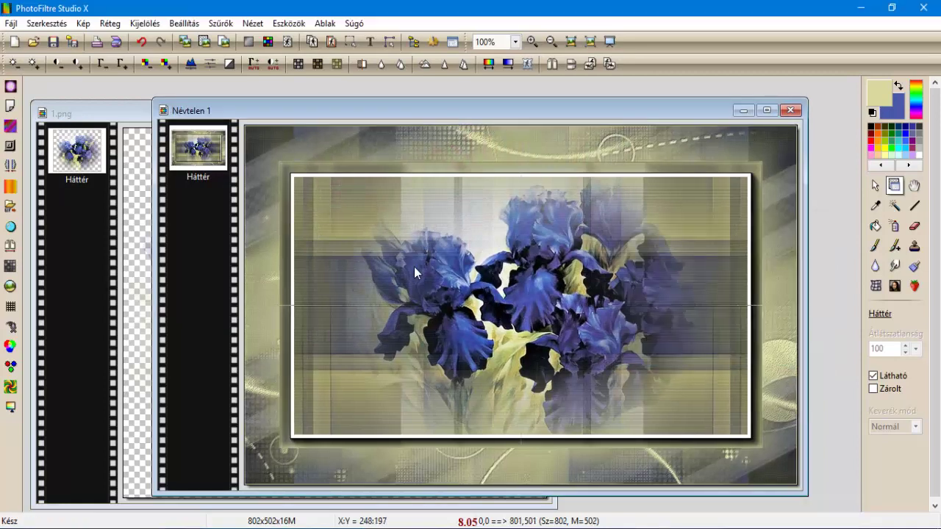
Step: Add a 5-pixel outer frame in the darker yellow custom colour (RGB 189, 177, 95)
click(83, 23)
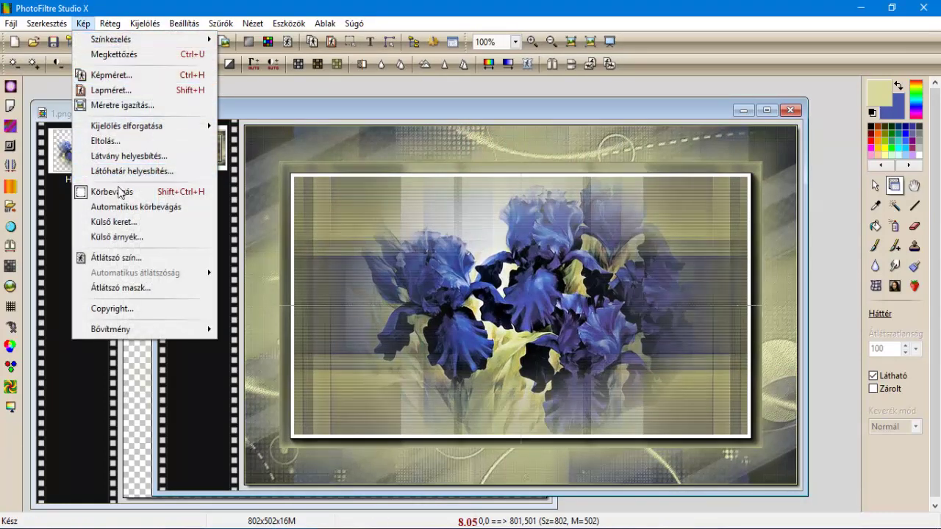
click(117, 222)
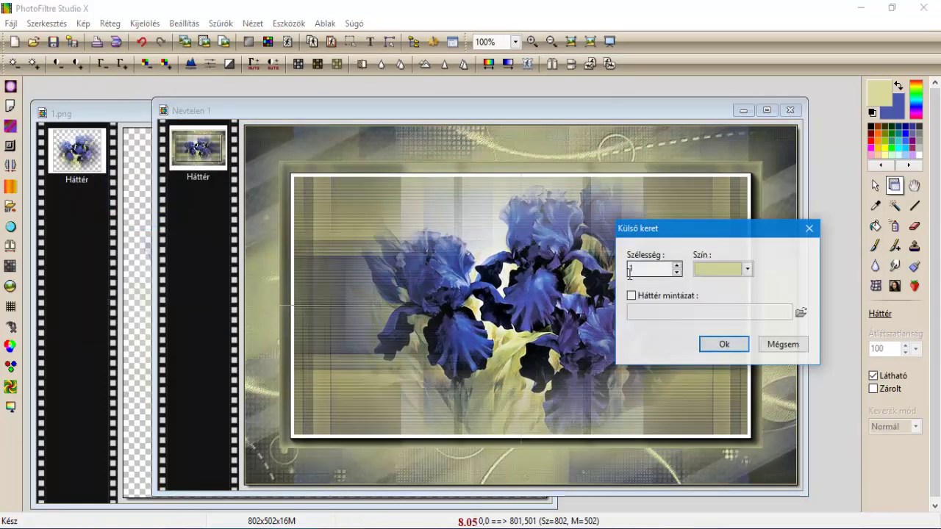
double_click(637, 272)
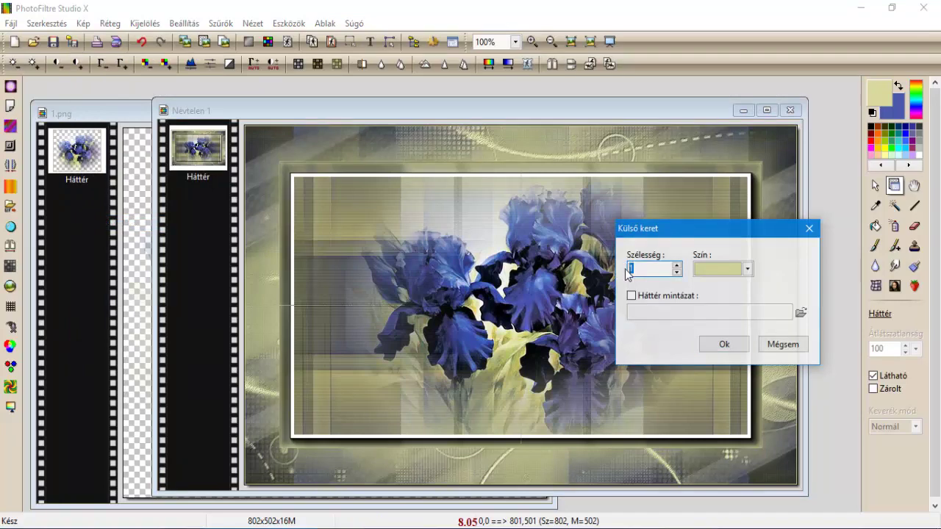
click(716, 271)
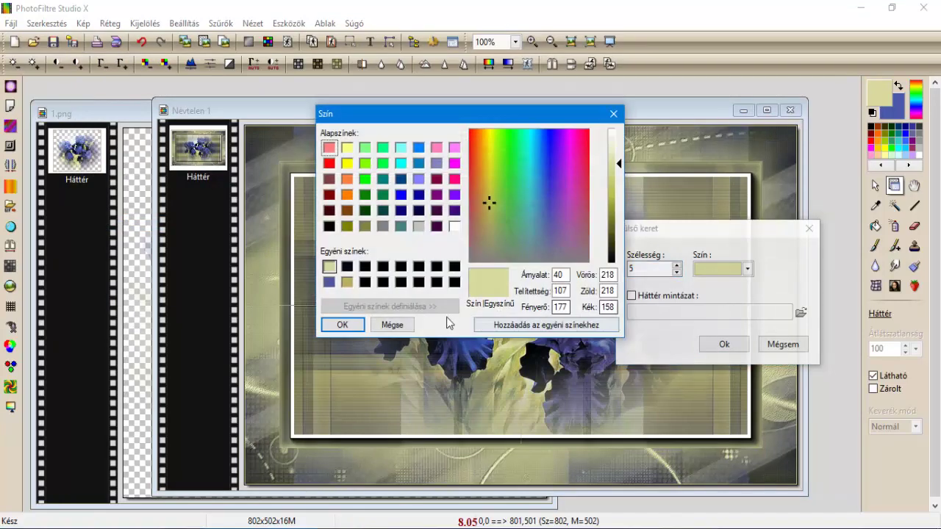
click(347, 286)
click(342, 325)
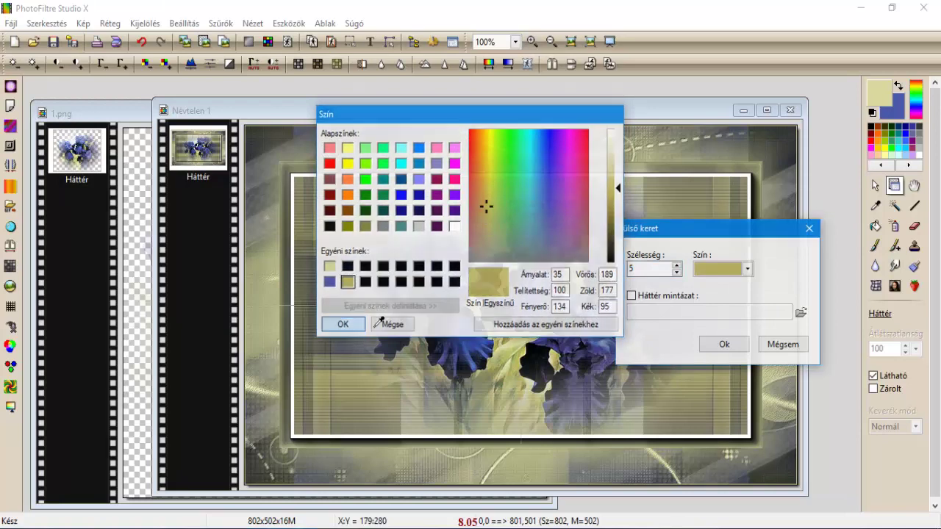
click(725, 345)
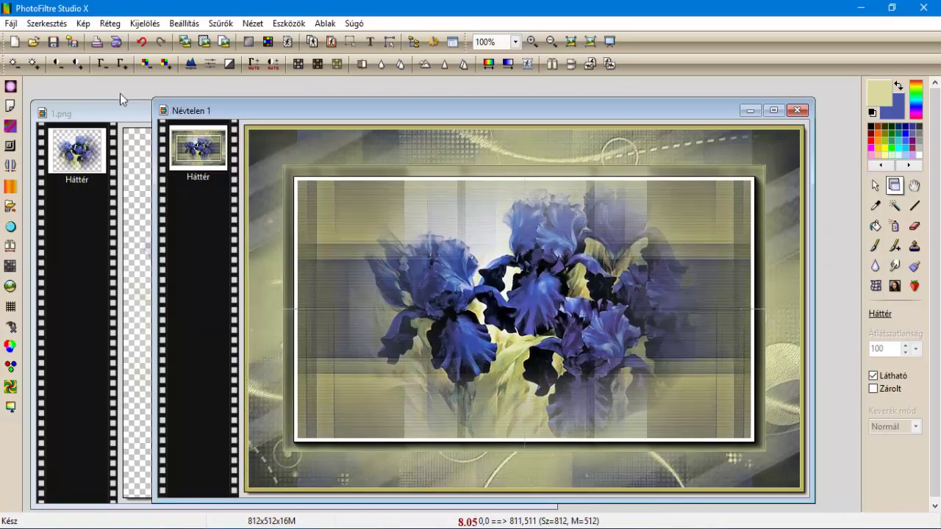
Step: Add another 1-pixel outer frame in the pale-yellow custom colour outside the darker yellow one
click(83, 23)
click(118, 222)
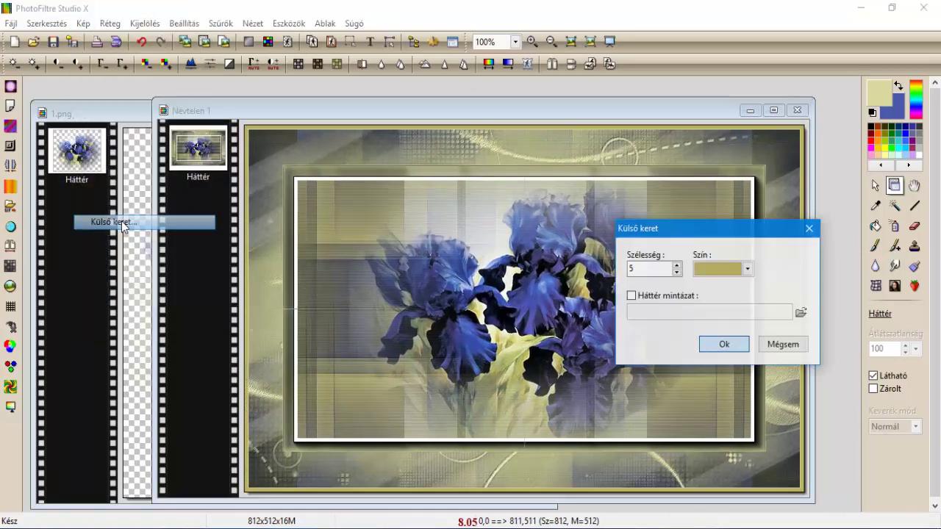
drag(635, 269, 629, 278)
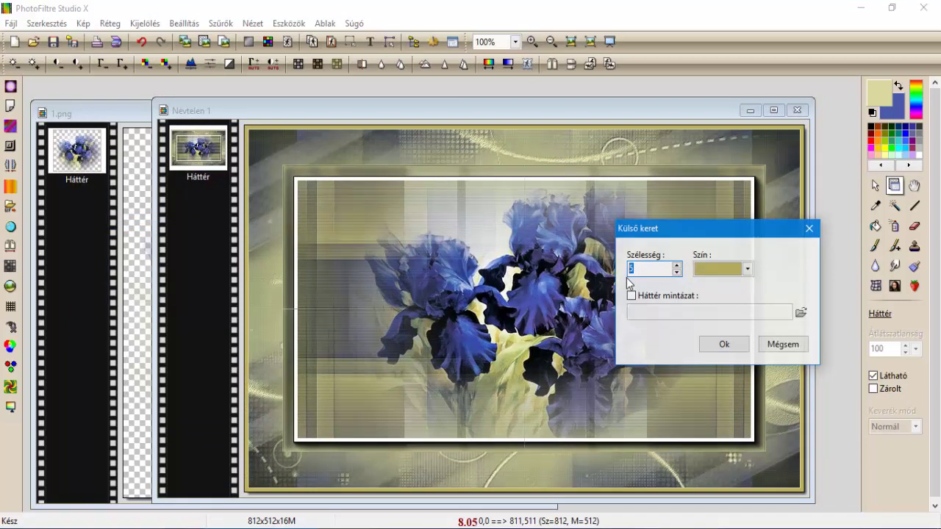
click(703, 270)
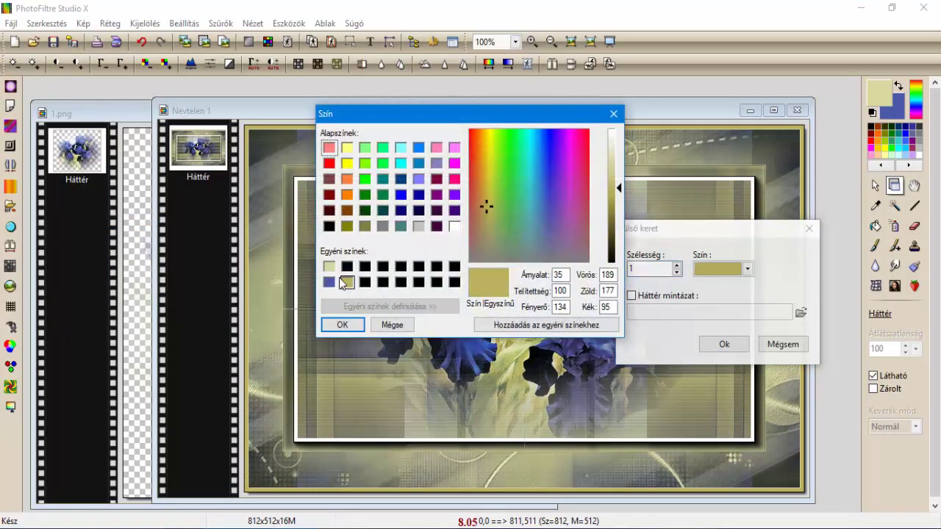
click(330, 267)
click(357, 328)
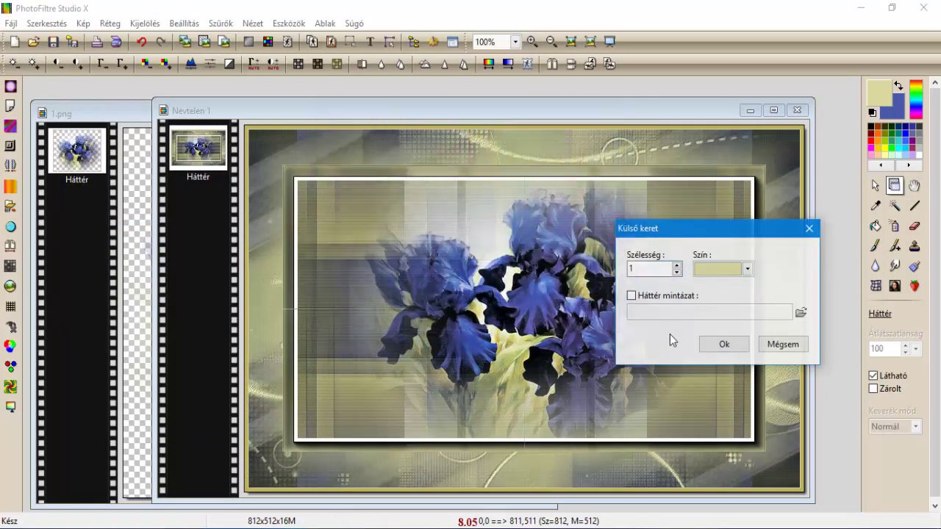
click(713, 345)
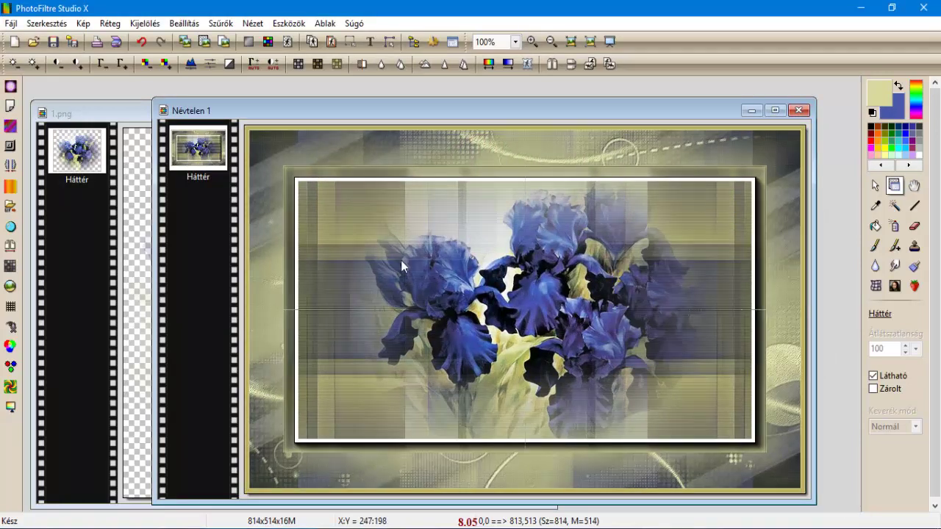
Step: Add a 50-pixel outer frame in the blue custom colour around the image
click(83, 22)
click(125, 223)
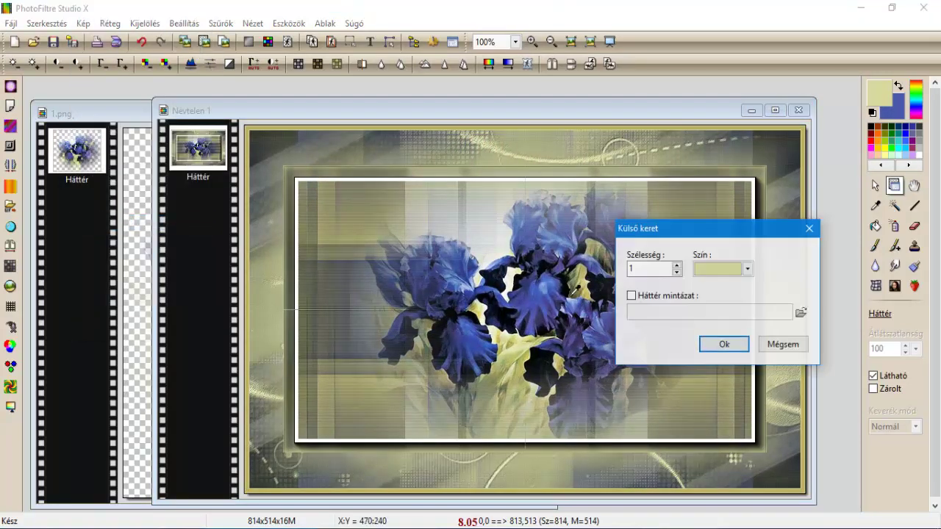
double_click(628, 270)
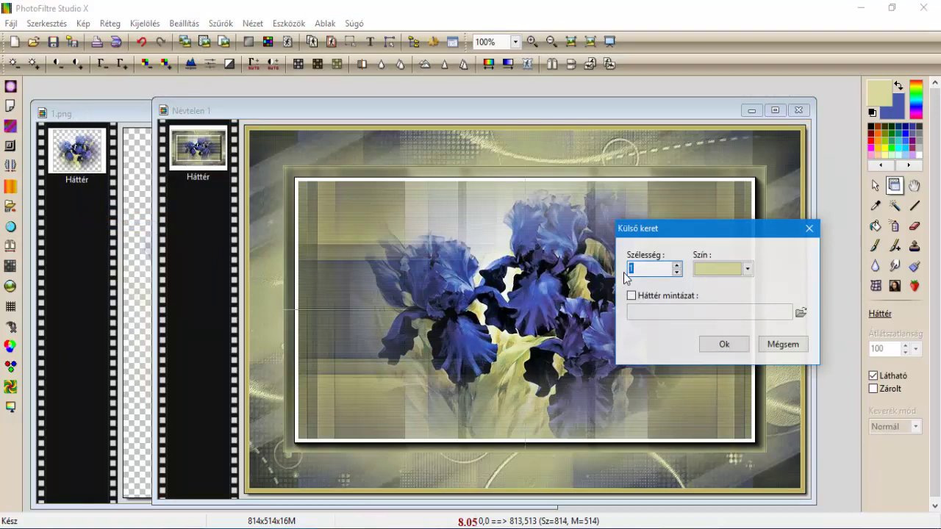
click(719, 270)
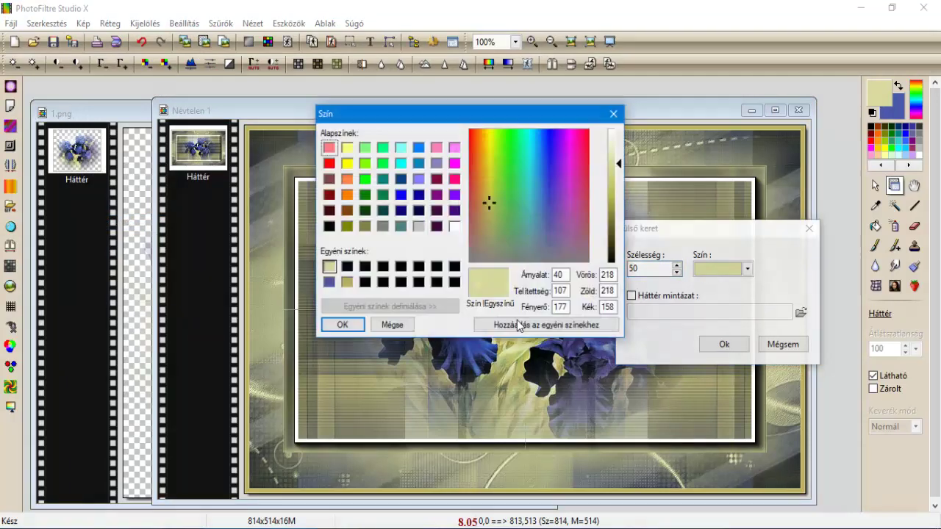
click(330, 283)
click(343, 326)
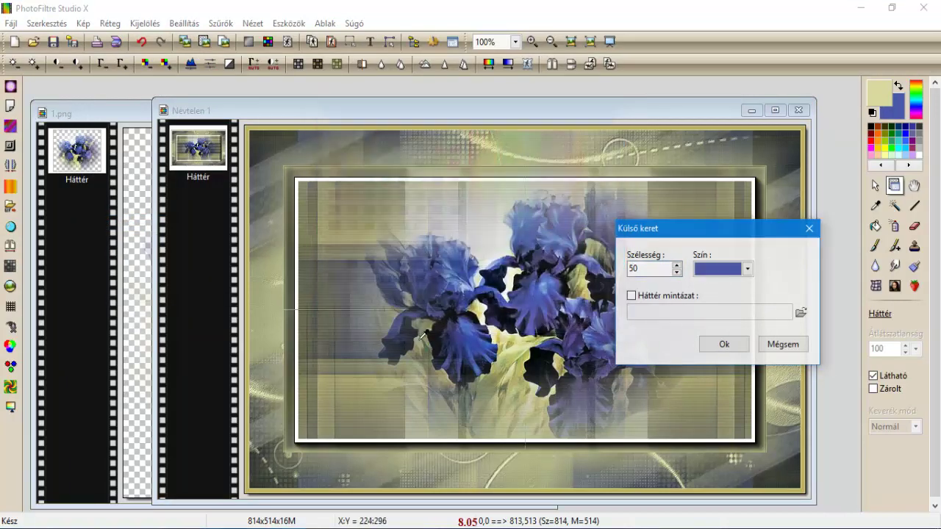
click(707, 345)
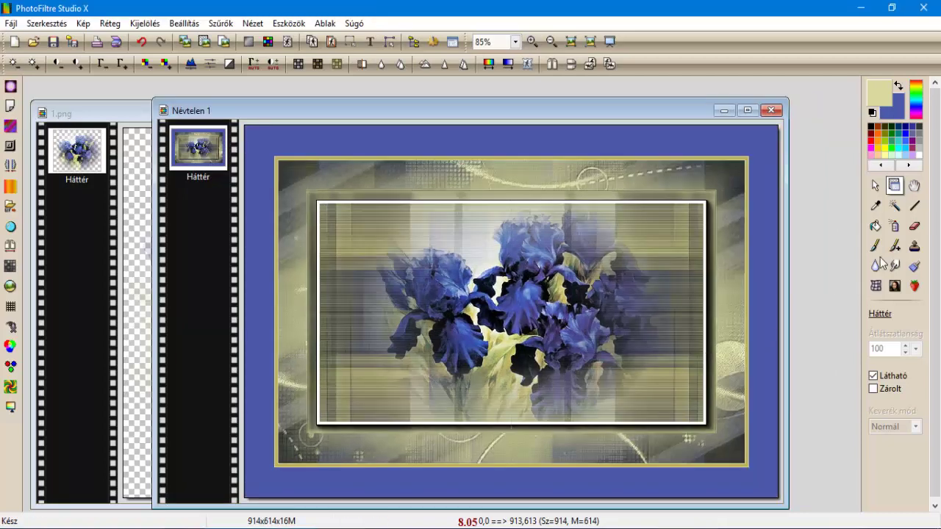
Step: Select the blue outer frame with the magic wand at tolerance 30 and pattern it with a filter from the Simple plug-in set
click(895, 206)
click(567, 140)
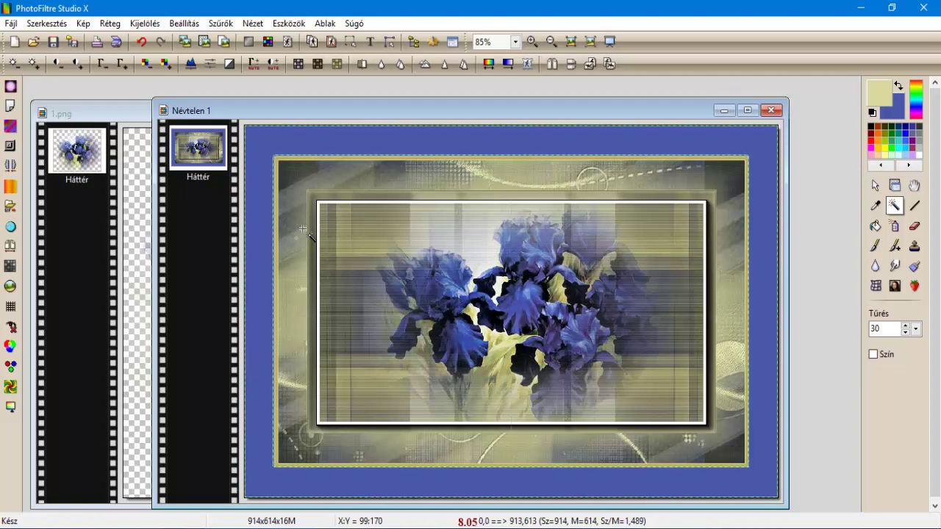
click(228, 25)
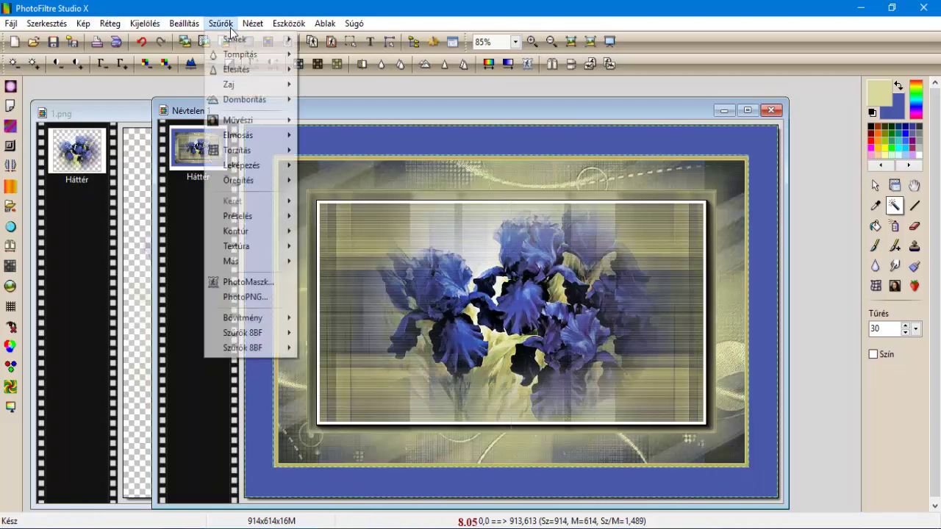
mouse_move(257, 348)
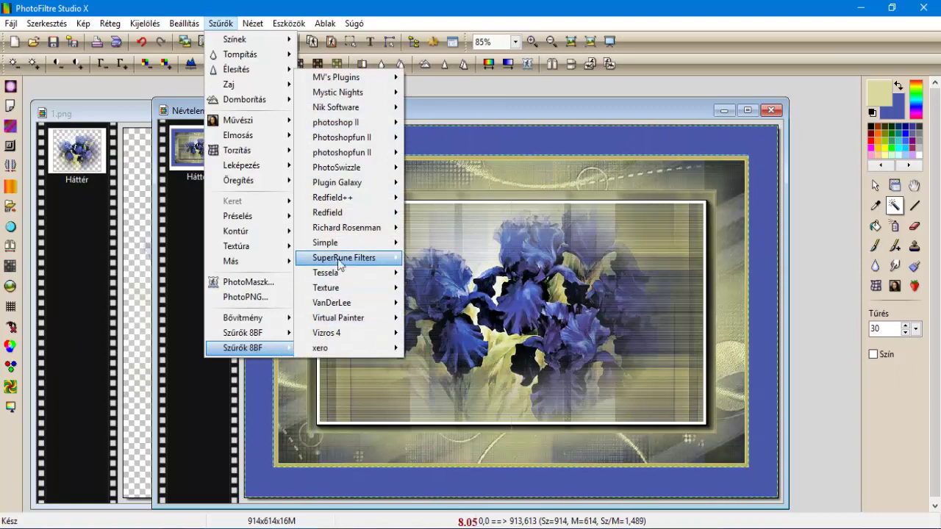
mouse_move(383, 243)
click(430, 243)
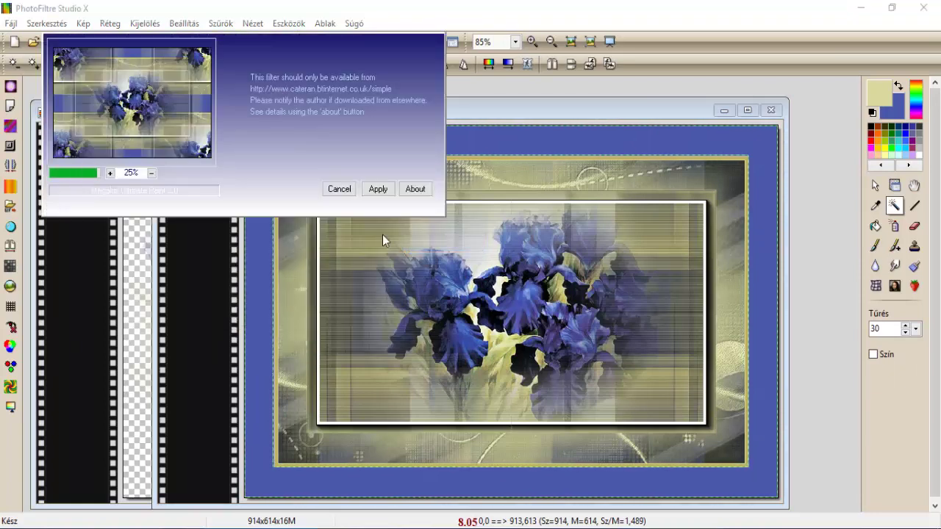
click(387, 190)
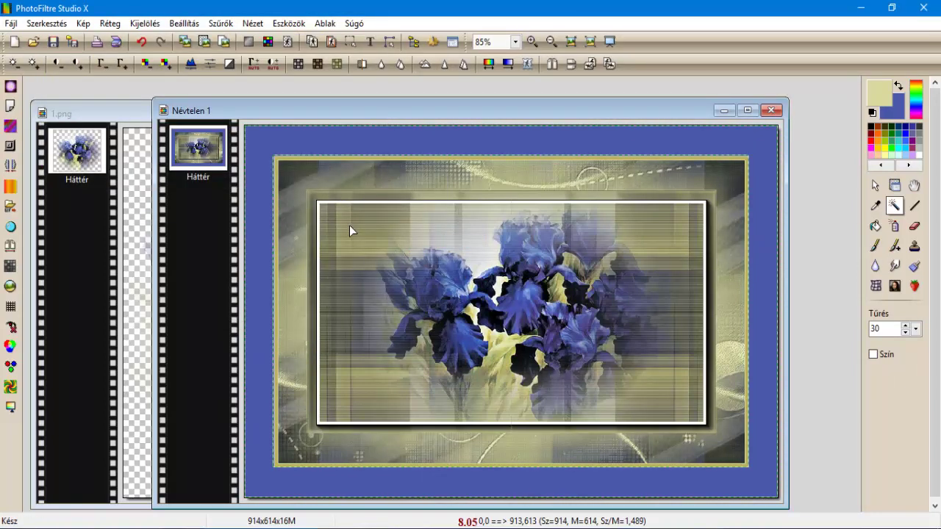
Step: Apply a Gaussian blur with a 50-pixel radius twice to the selected, patterned outer frame
click(221, 23)
mouse_move(258, 136)
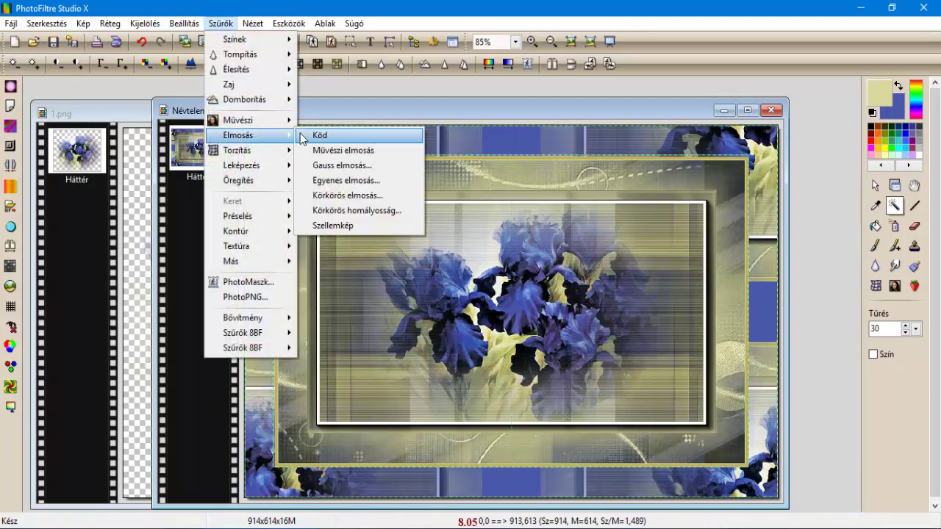
click(331, 164)
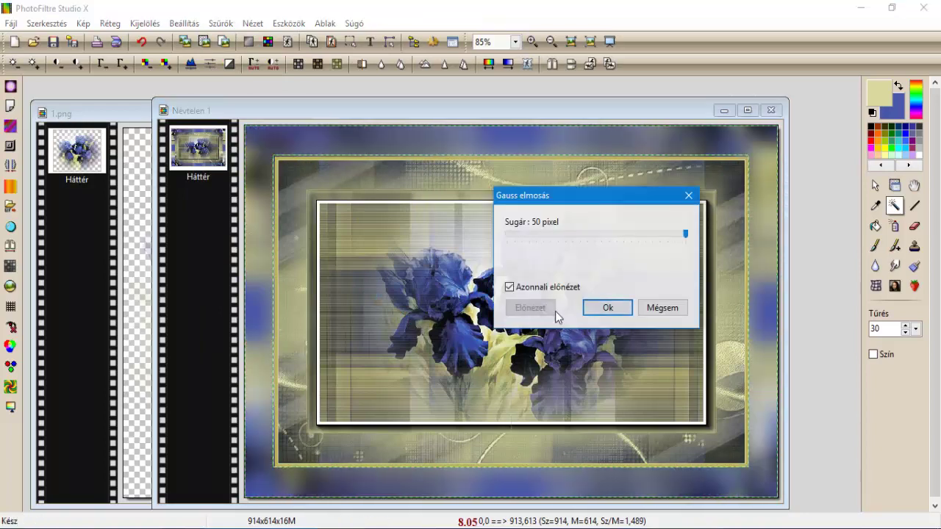
click(607, 308)
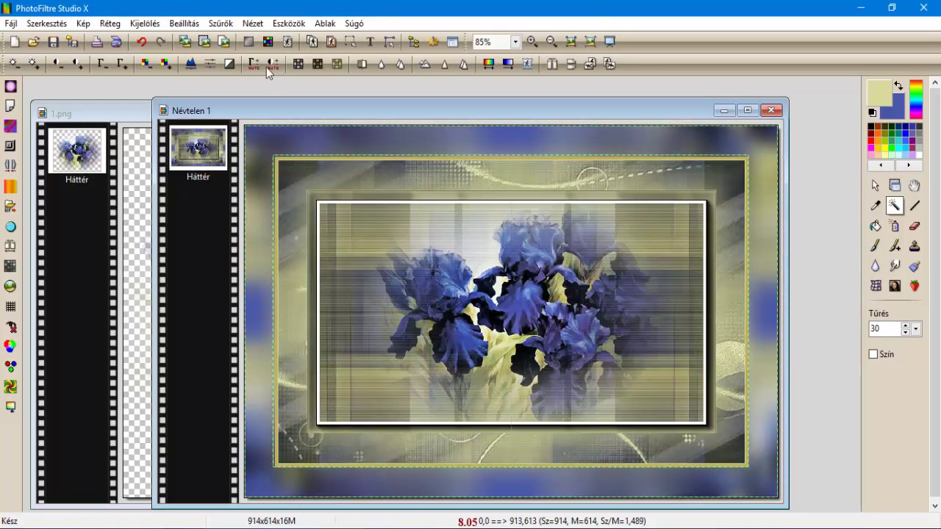
click(220, 26)
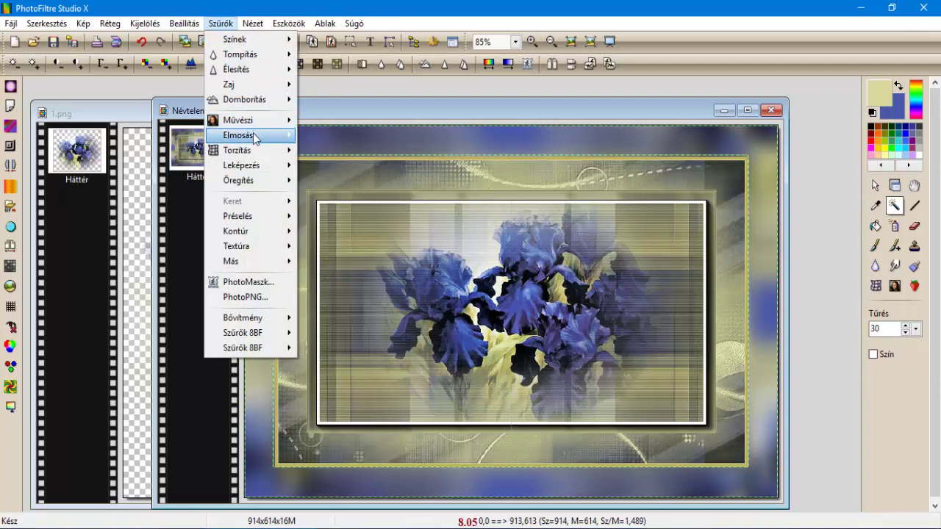
mouse_move(255, 137)
click(331, 168)
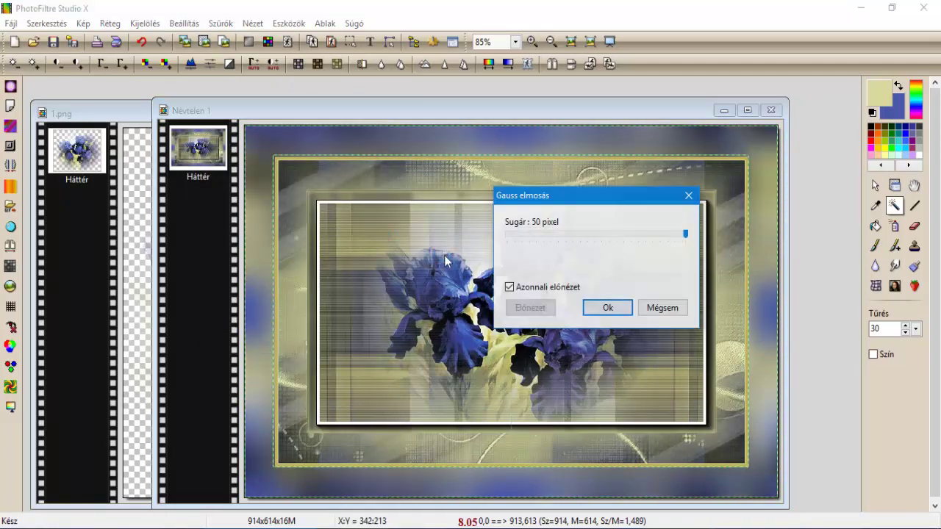
click(604, 308)
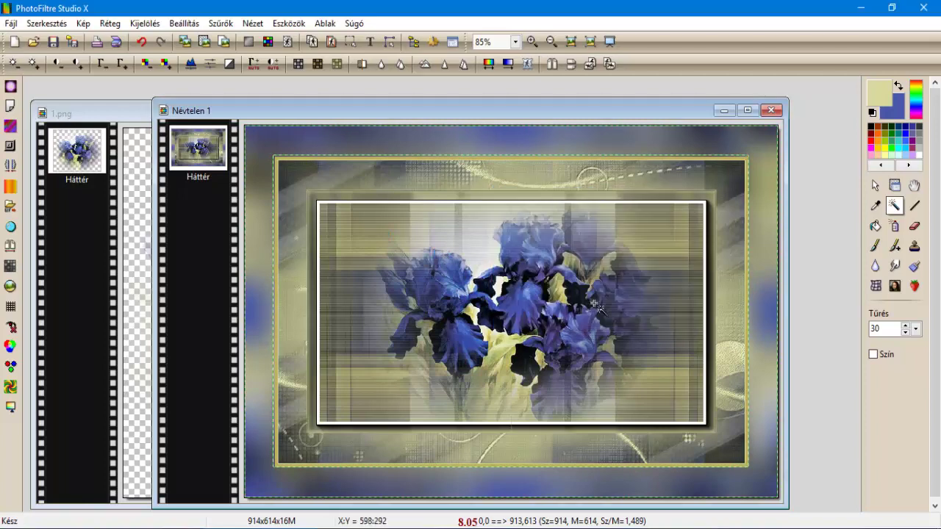
Step: Apply the artistic blur (Művészi elmosás) to the selected outer frame
click(220, 24)
mouse_move(260, 141)
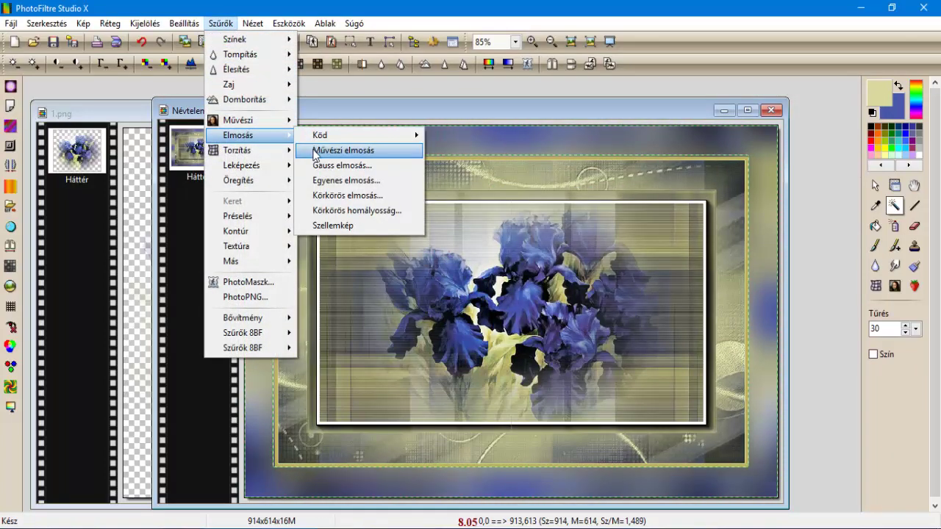
click(344, 150)
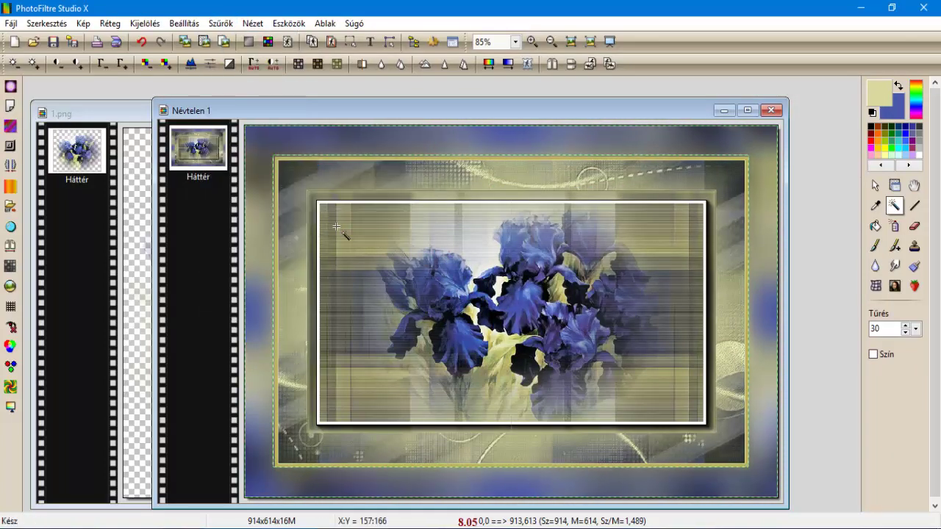
Step: Apply the Filters Unlimited 2.0 effect Italian Editors Effect > Picture in Picture to the selected outer frame, with Miscela 186 and Radio 0
click(221, 23)
mouse_move(251, 344)
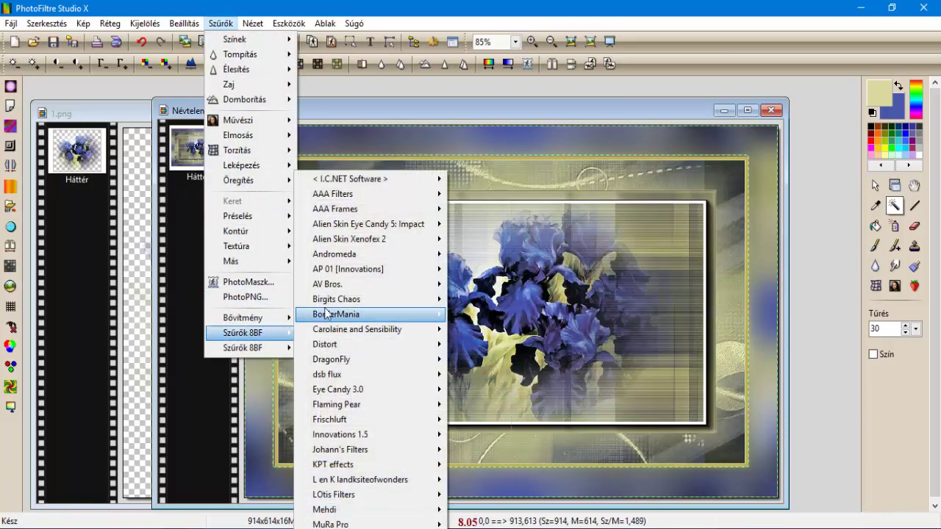
mouse_move(429, 183)
click(486, 179)
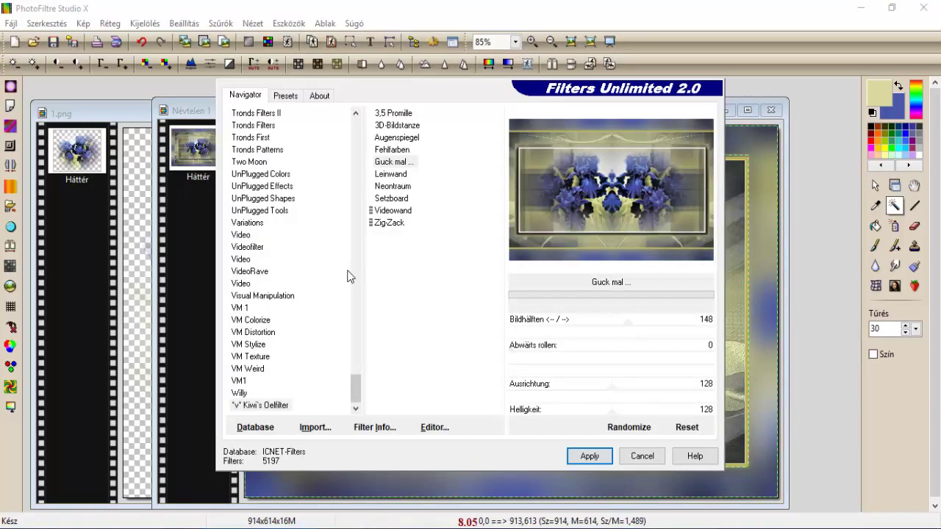
drag(355, 385, 359, 293)
click(288, 212)
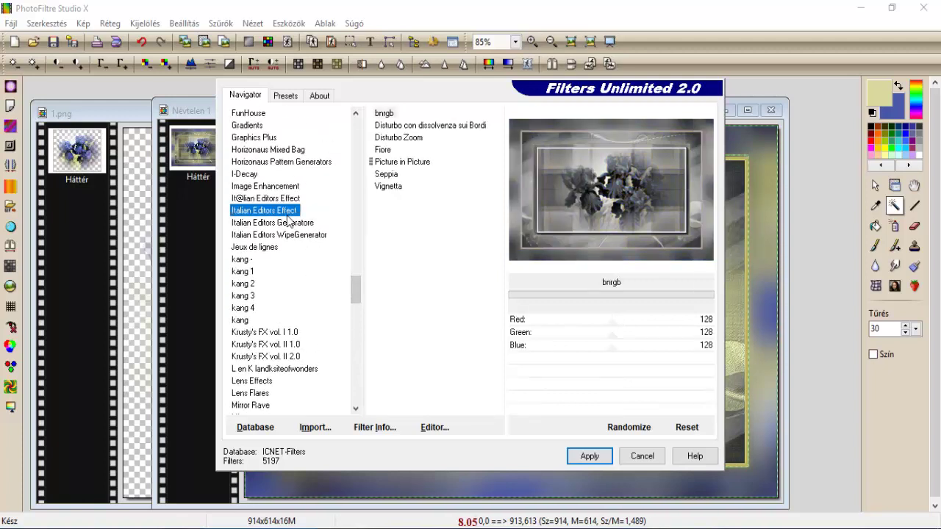
click(423, 163)
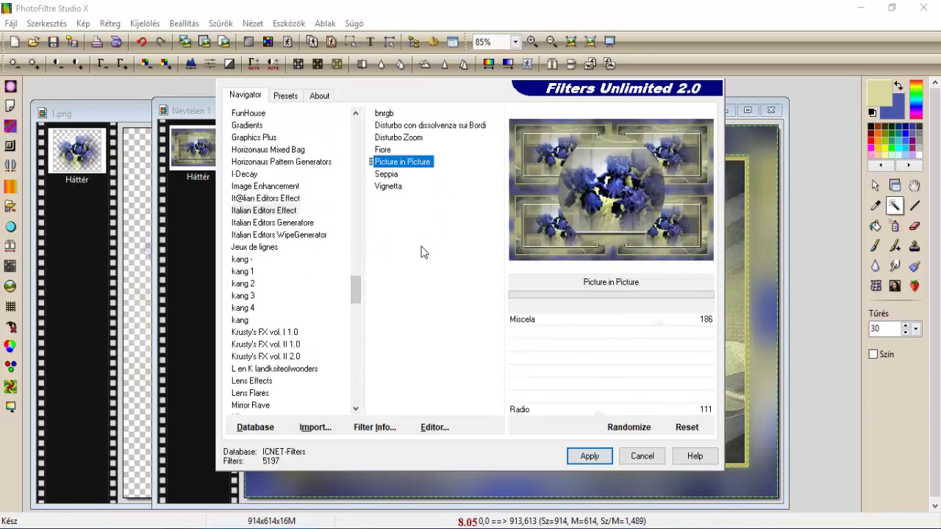
click(284, 97)
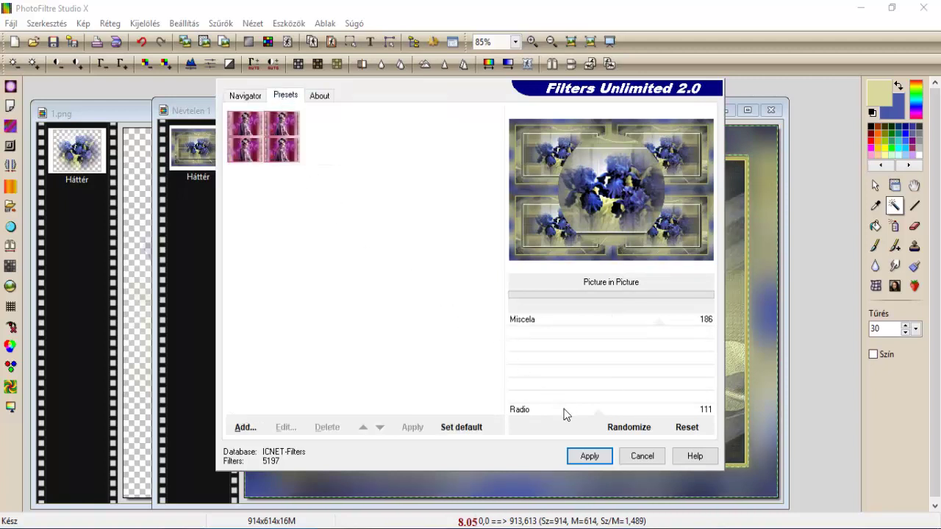
click(245, 96)
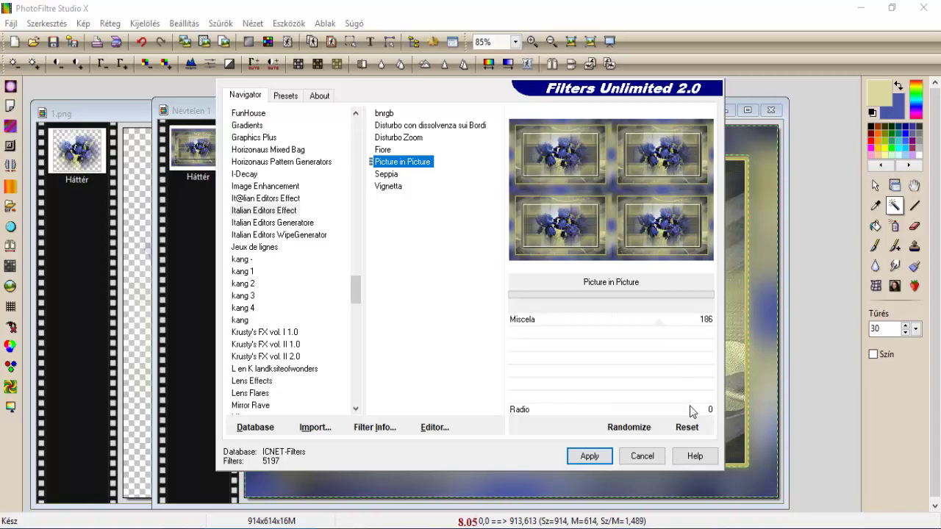
click(597, 456)
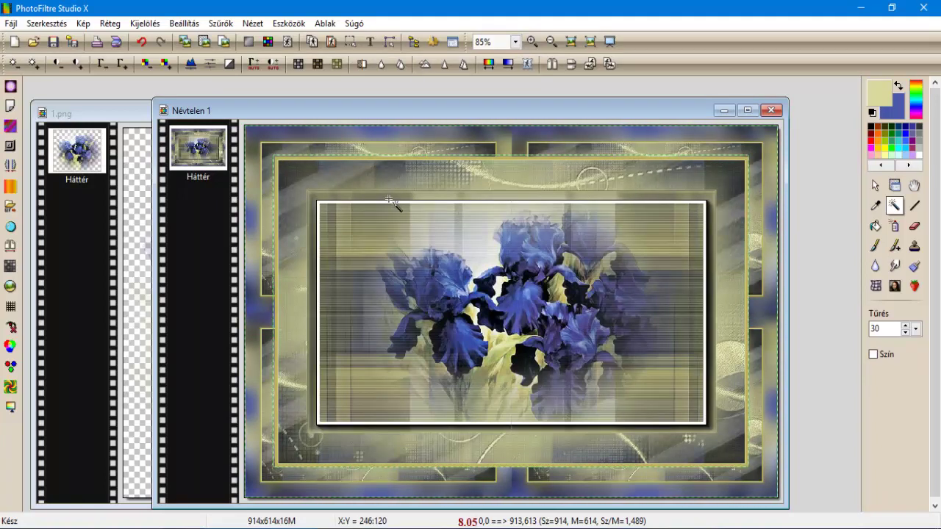
Step: Apply the moderate relief filter (Mérsékelt domborítás) twice to the selected outer frame
click(220, 22)
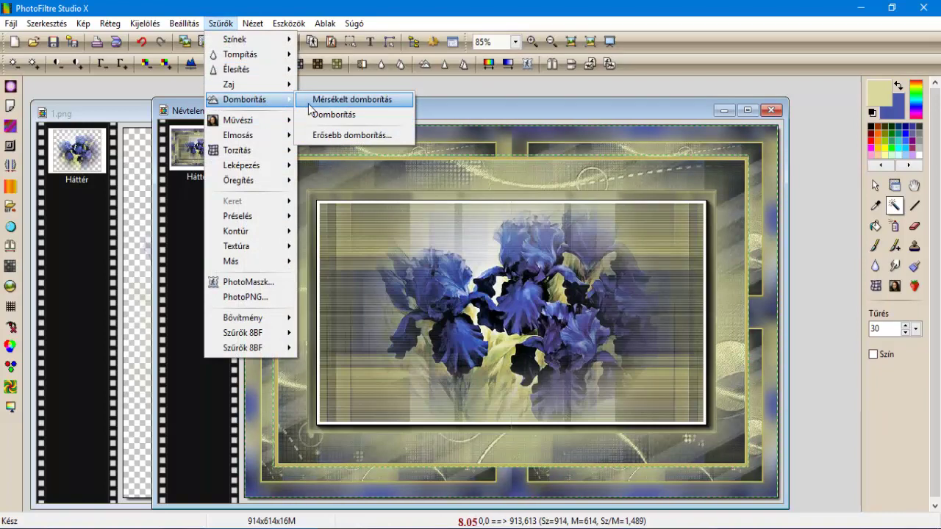
click(307, 104)
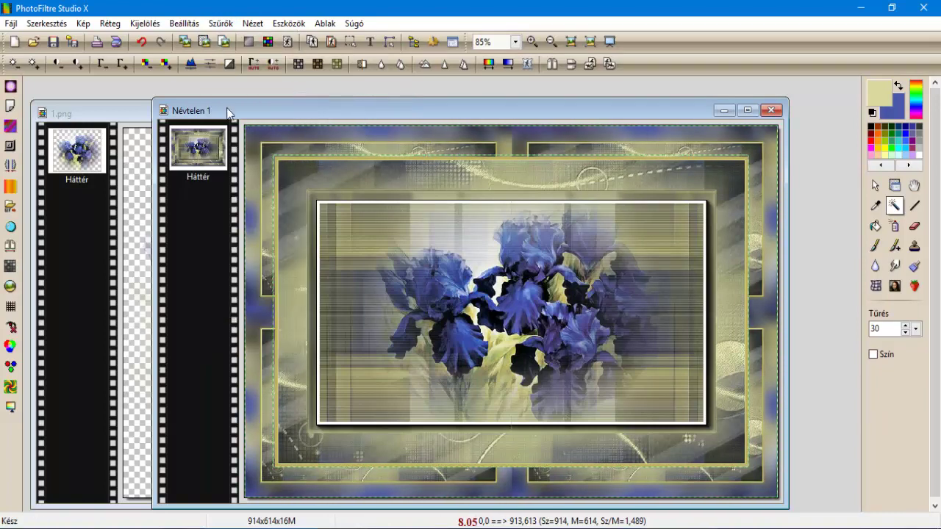
click(222, 24)
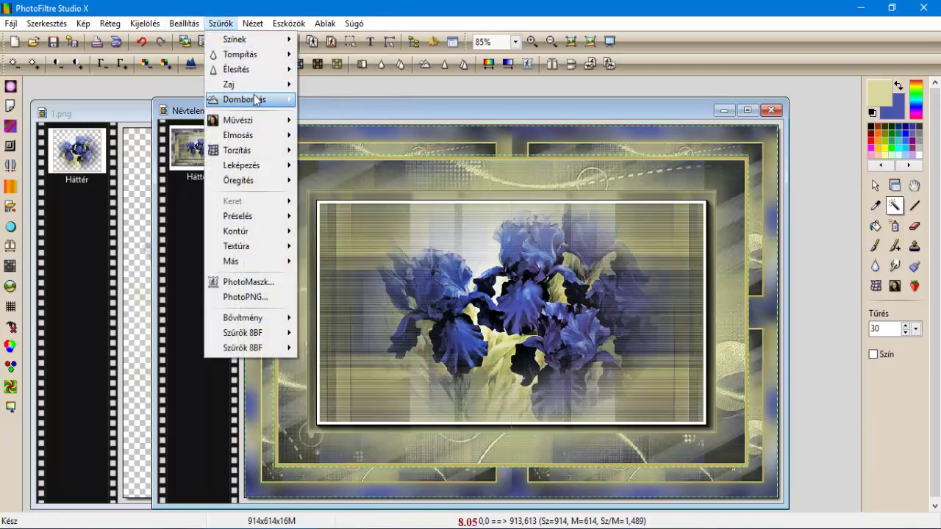
mouse_move(253, 100)
click(315, 104)
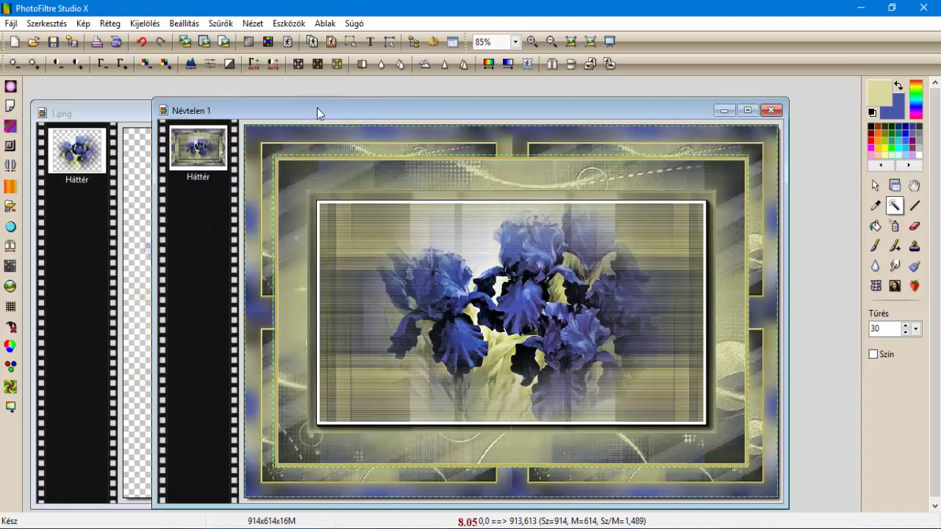
Step: Invert the selection and apply an outer progressive contour (Progresszív kontúr) with 50% opacity, width 35 and the blur style (Elmosás)
click(145, 23)
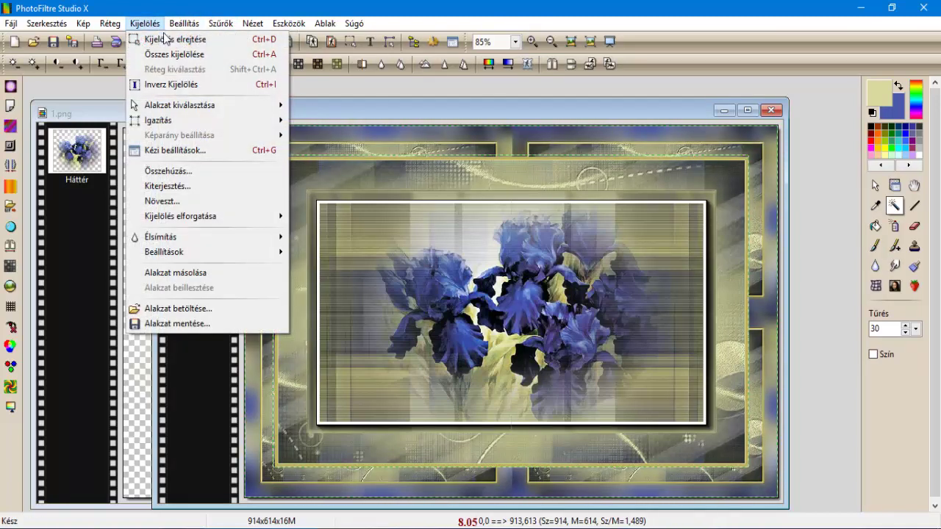
click(177, 85)
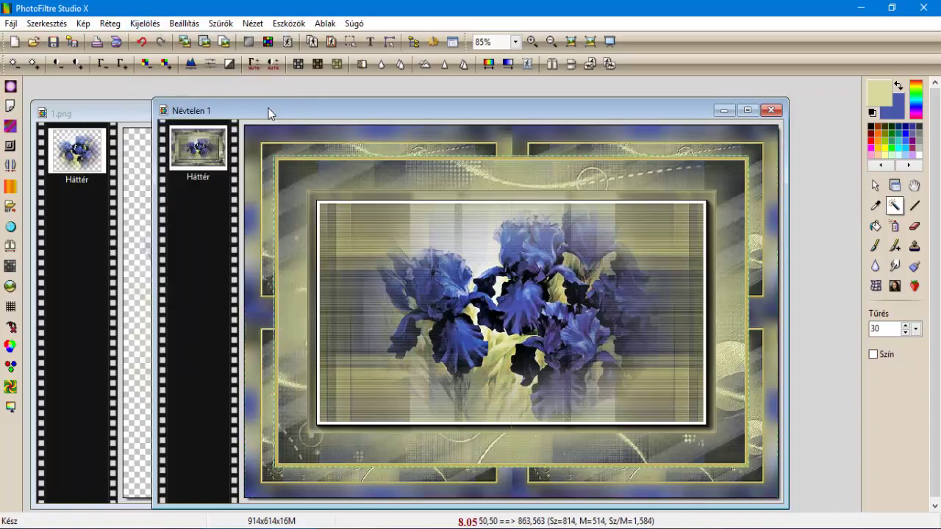
click(215, 24)
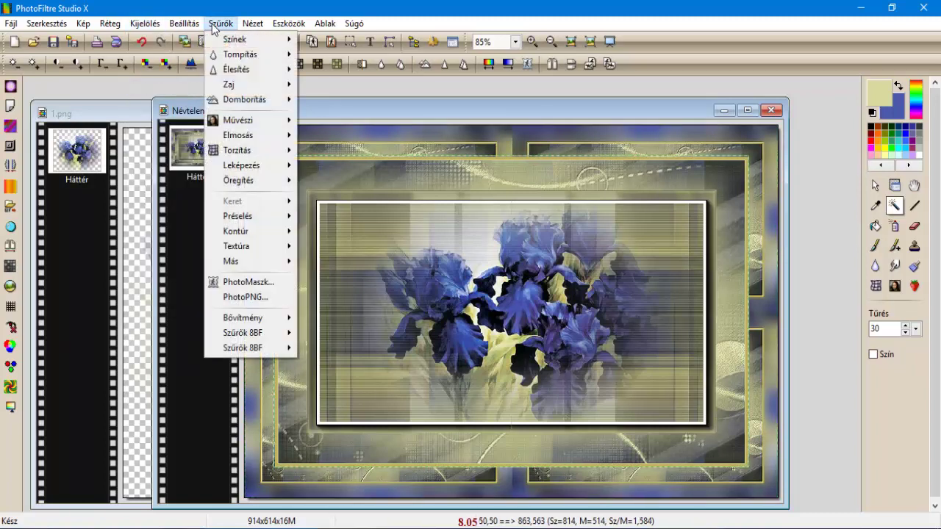
mouse_move(283, 165)
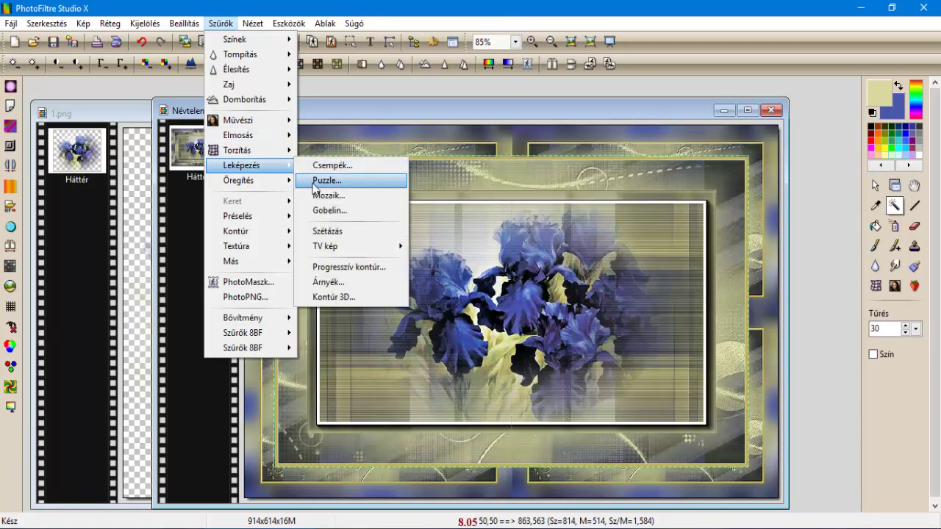
click(346, 267)
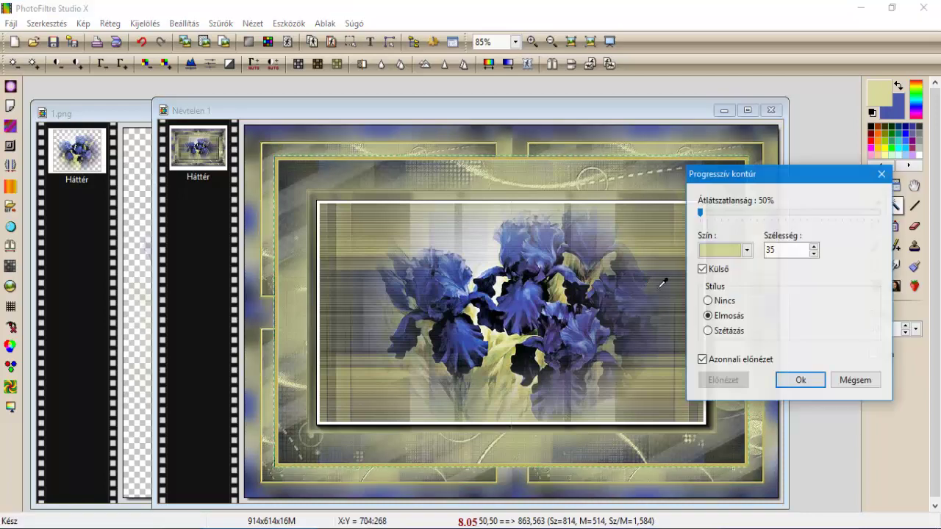
drag(781, 250, 761, 253)
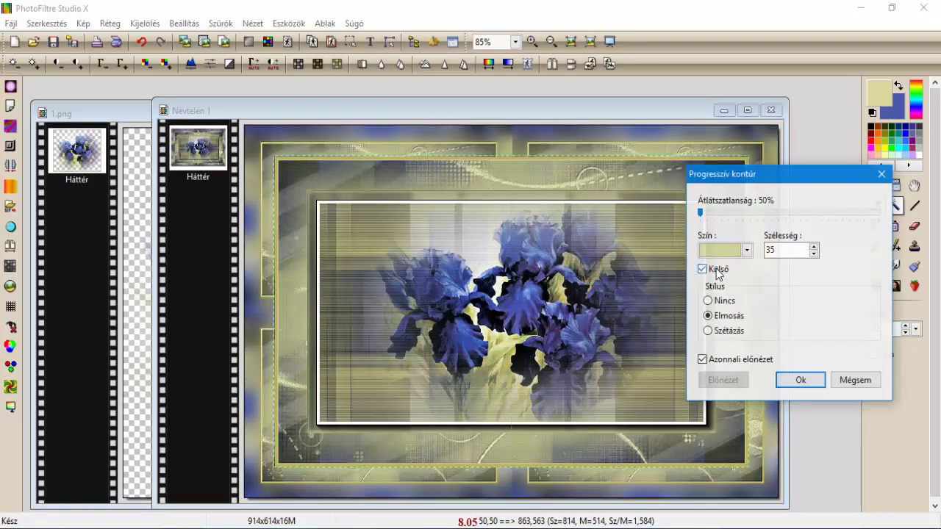
click(801, 380)
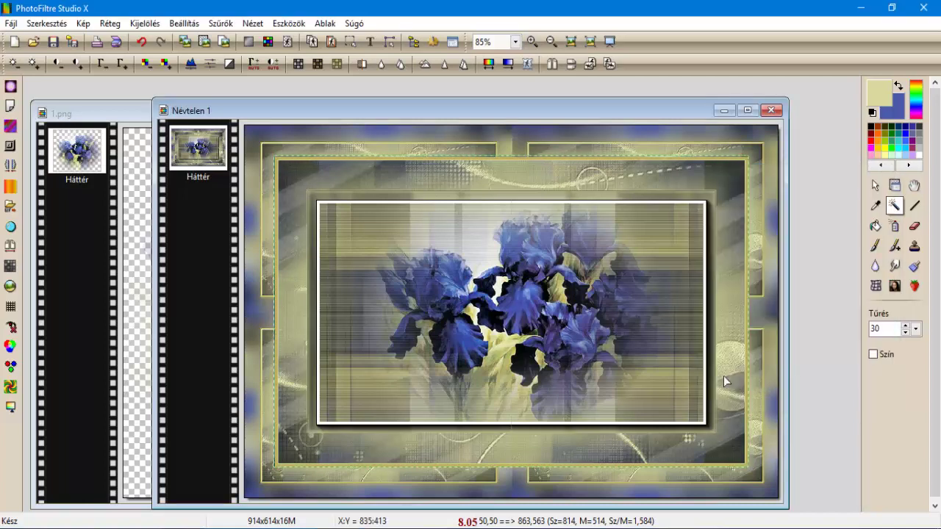
Step: Add a black progressive-contour shadow (Árnyék) to the selected inner picture with opacity 50 and X and Y offsets of 2
click(220, 22)
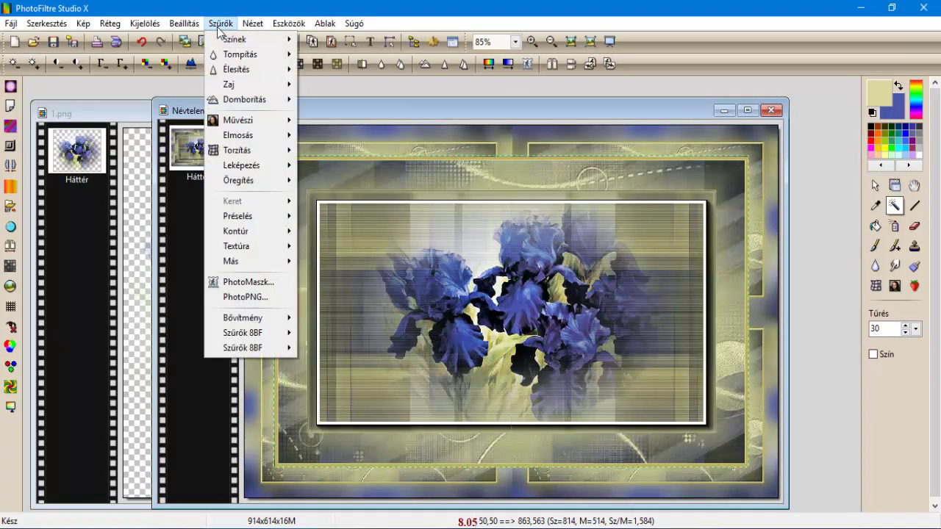
mouse_move(239, 166)
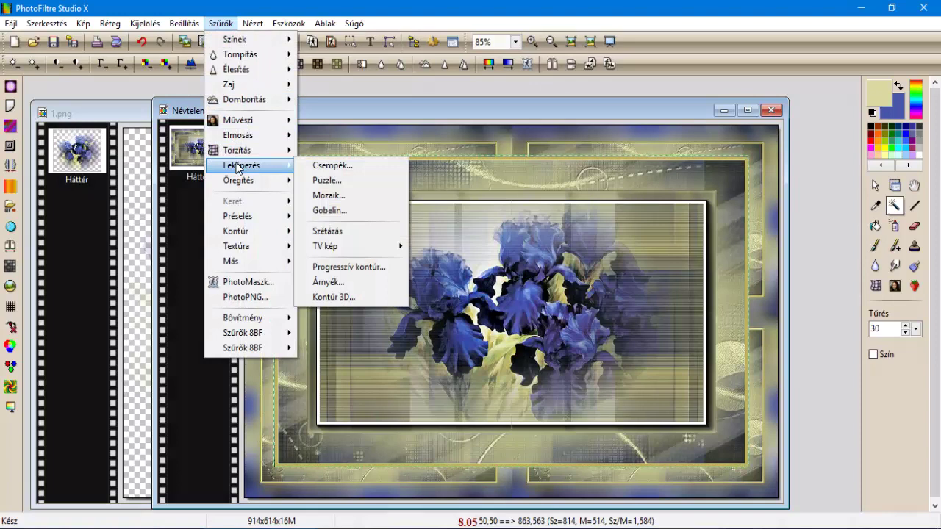
click(330, 282)
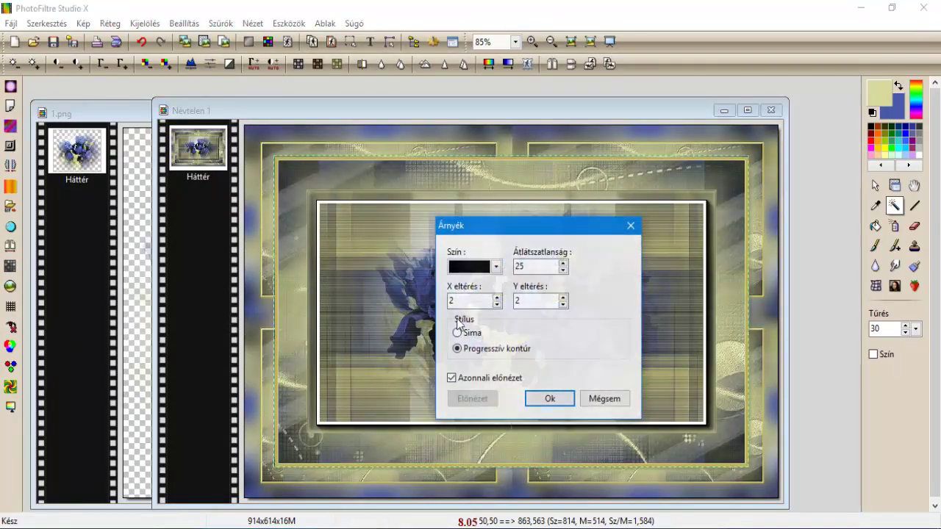
drag(527, 266, 515, 268)
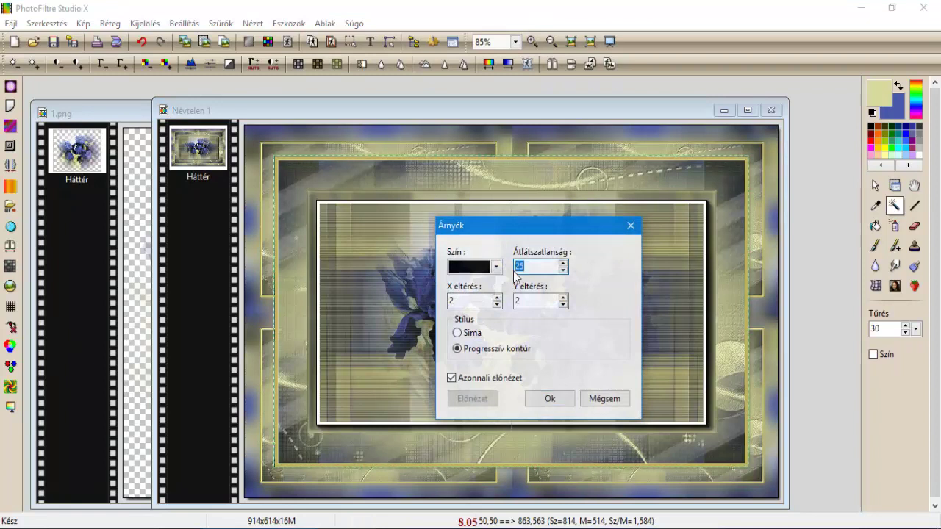
text(5)
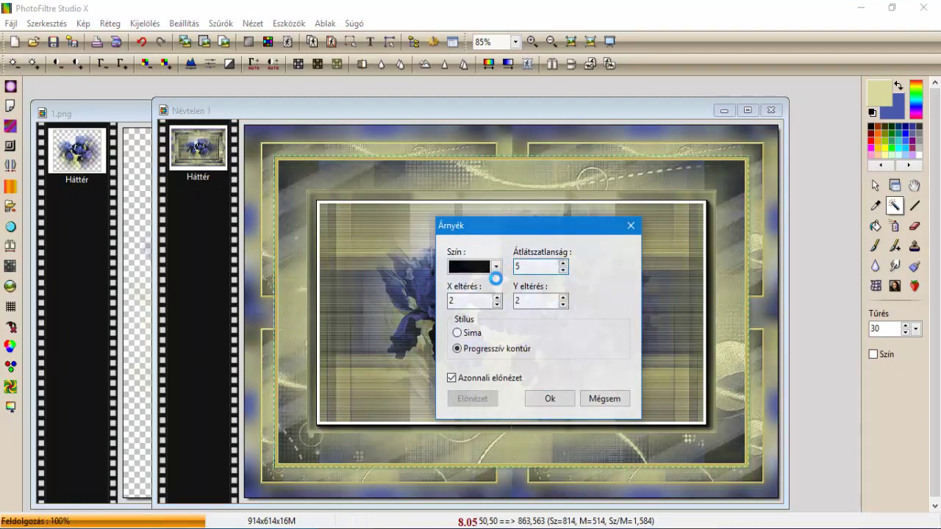
text(0)
click(467, 298)
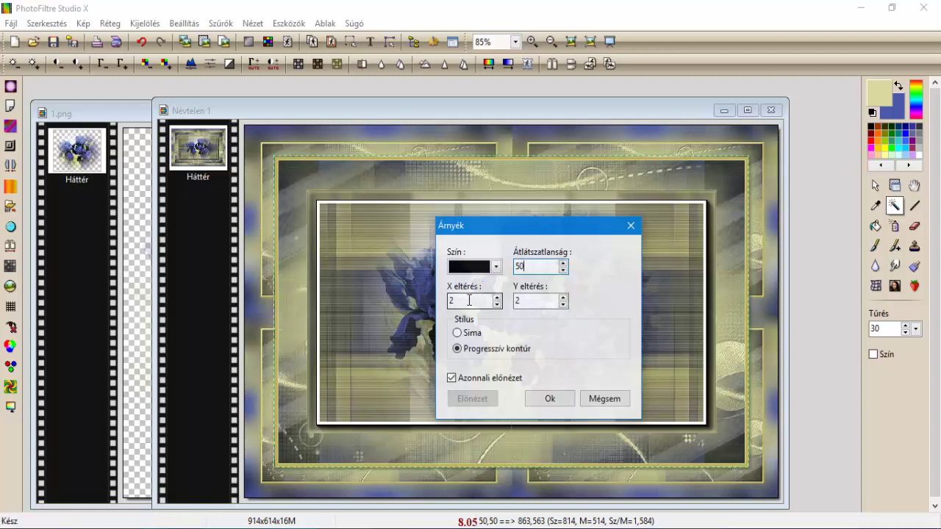
click(536, 300)
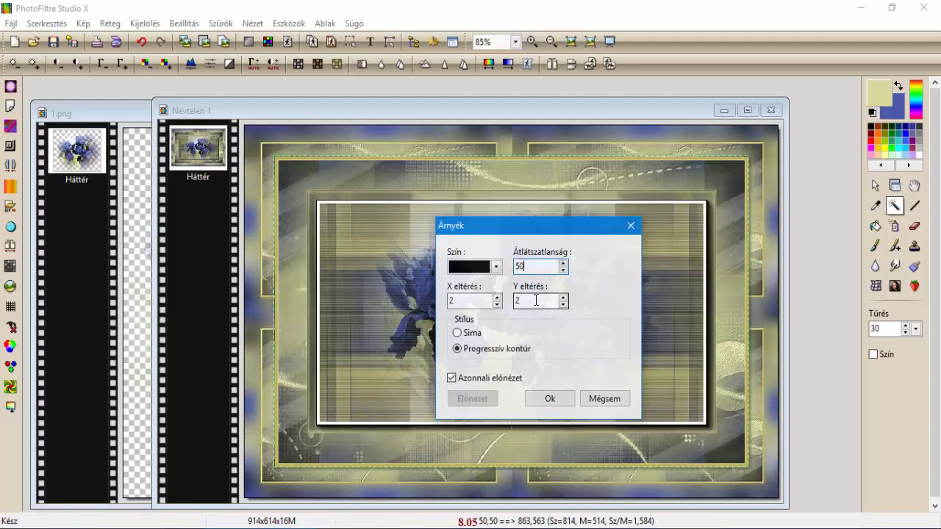
click(545, 397)
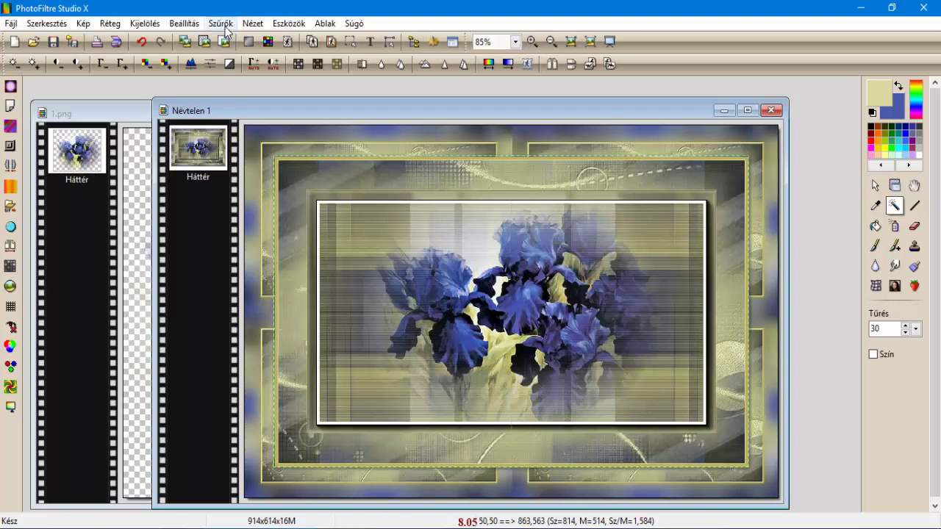
Step: Add a second black shadow at opacity 50 with X and Y offsets of -2, and hide the selection
click(221, 23)
mouse_move(247, 167)
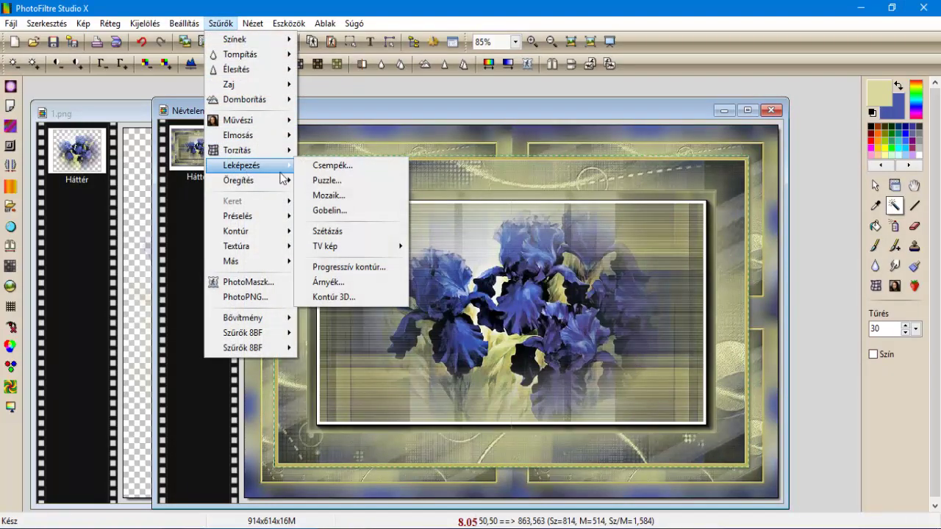
click(330, 286)
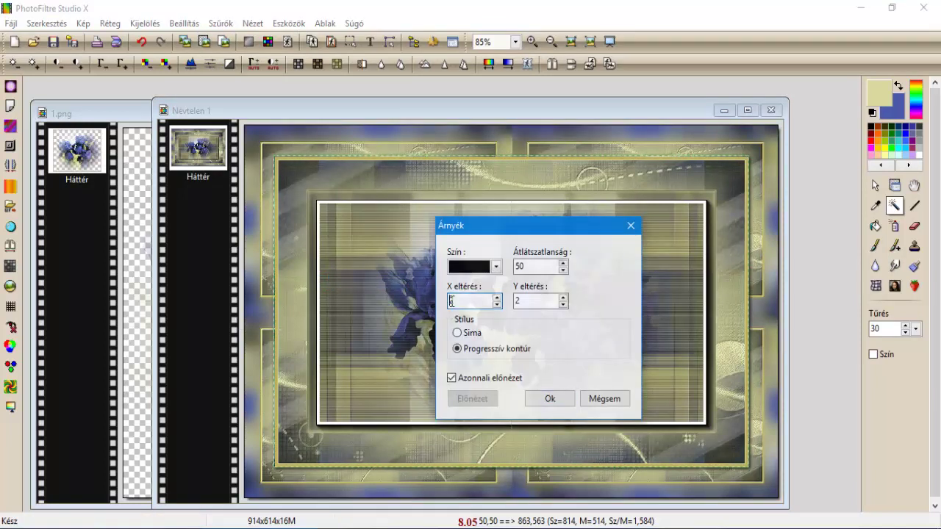
text(-)
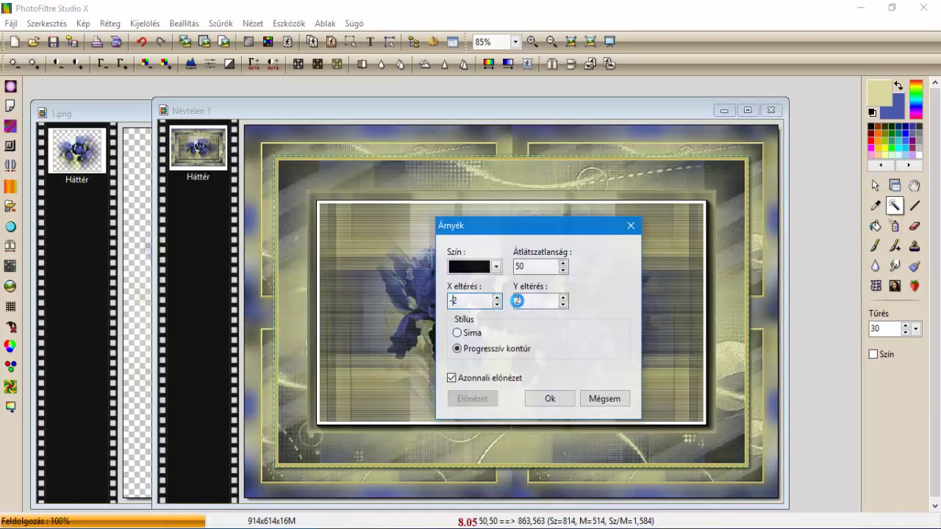
click(518, 300)
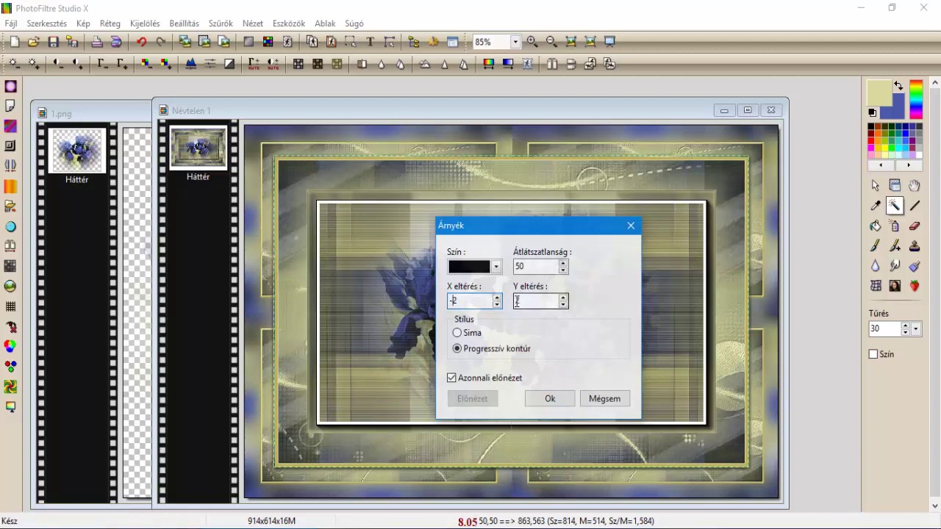
text(-2)
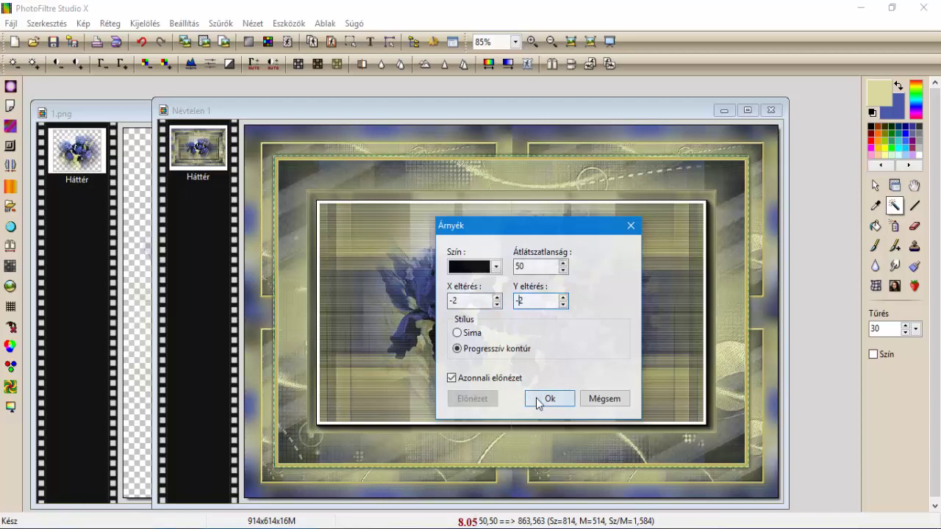
click(541, 399)
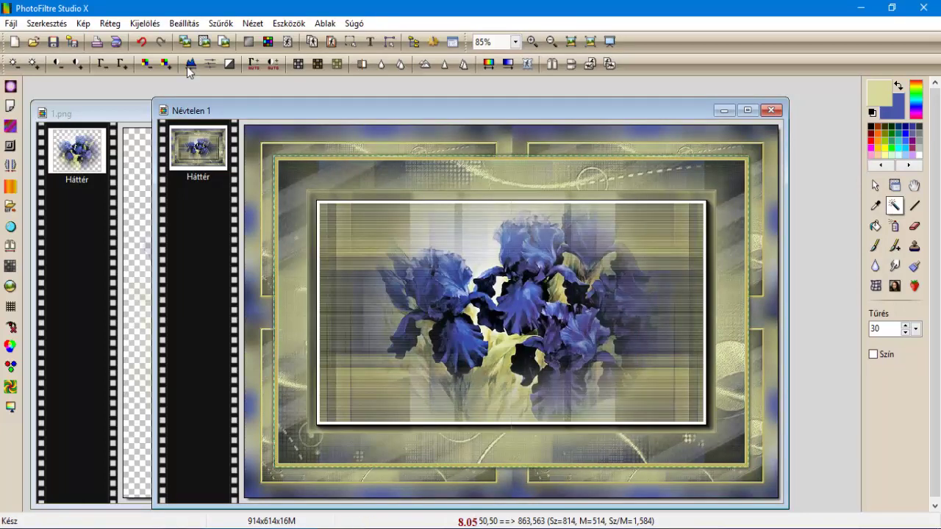
click(145, 23)
click(169, 37)
Step: Switch to the 1.png iris image, activate the layer tool and look over the images available in the Új mappa folder
click(115, 118)
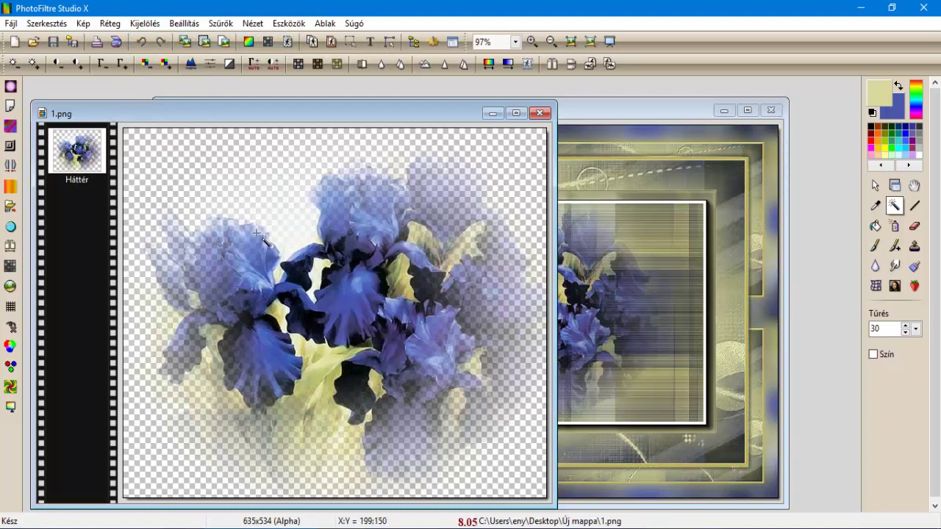
click(895, 185)
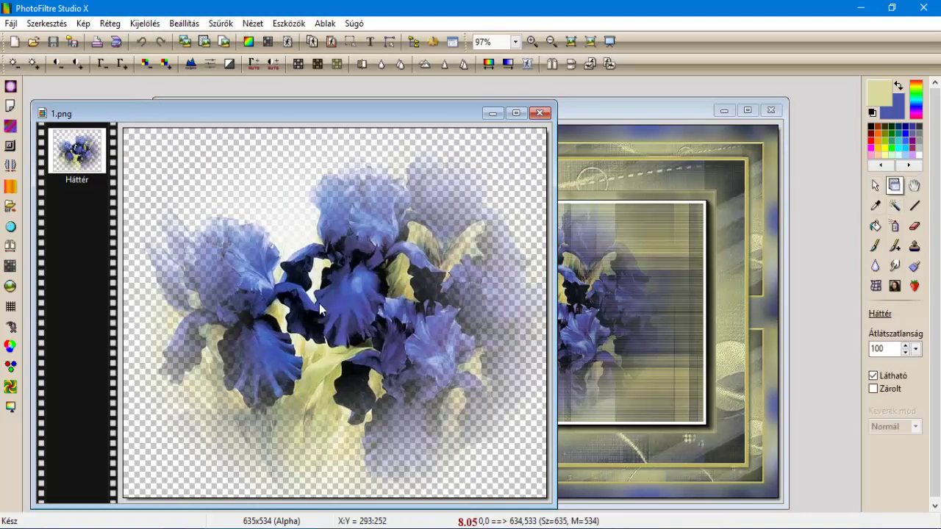
click(32, 43)
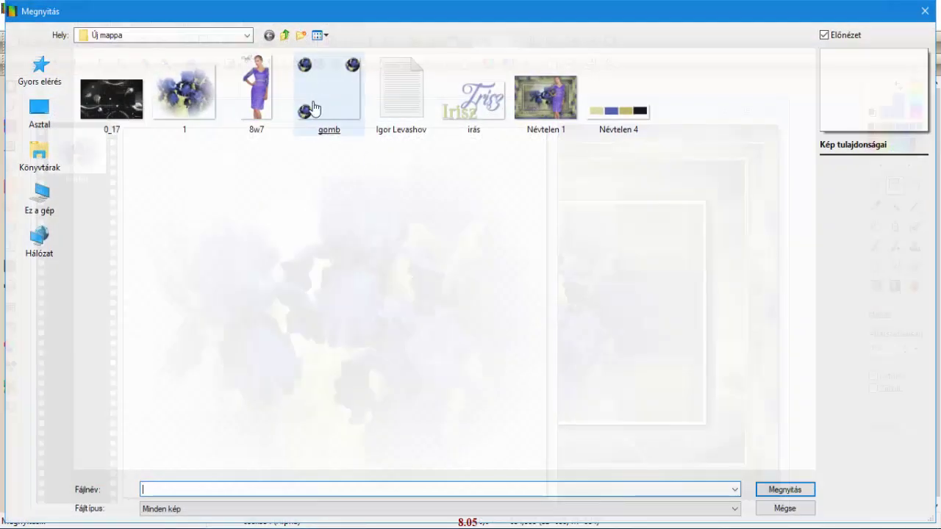
click(787, 508)
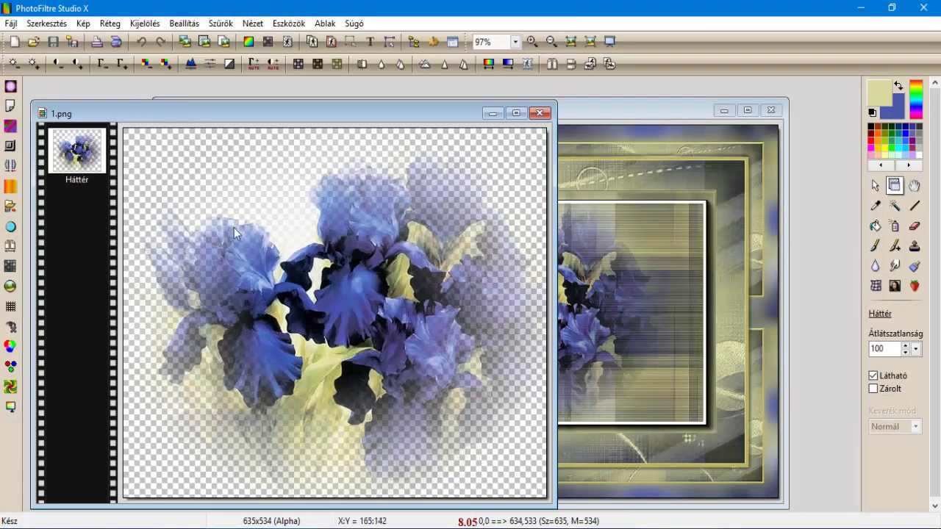
Step: Choose the Round Button filter from the VM Toolbox category of Filters Unlimited 2.0 for the 1.png iris image
click(220, 23)
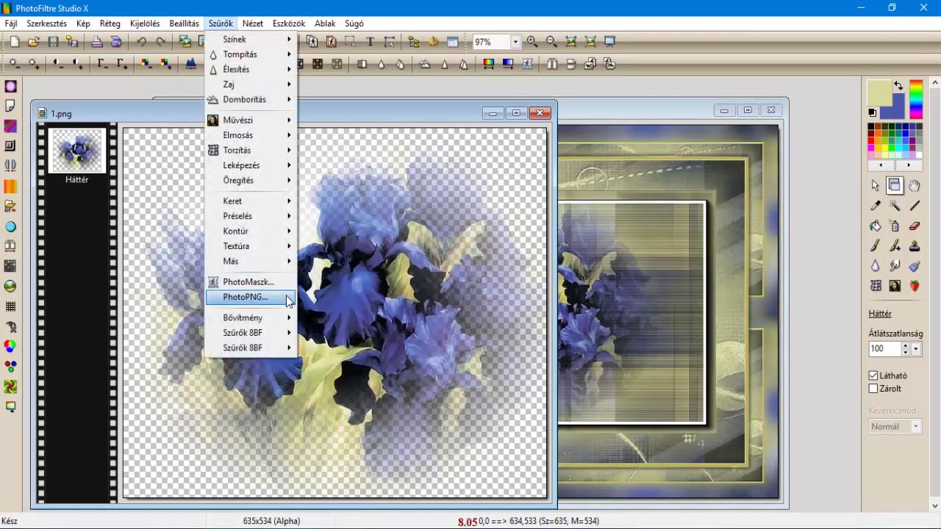
mouse_move(282, 338)
mouse_move(430, 180)
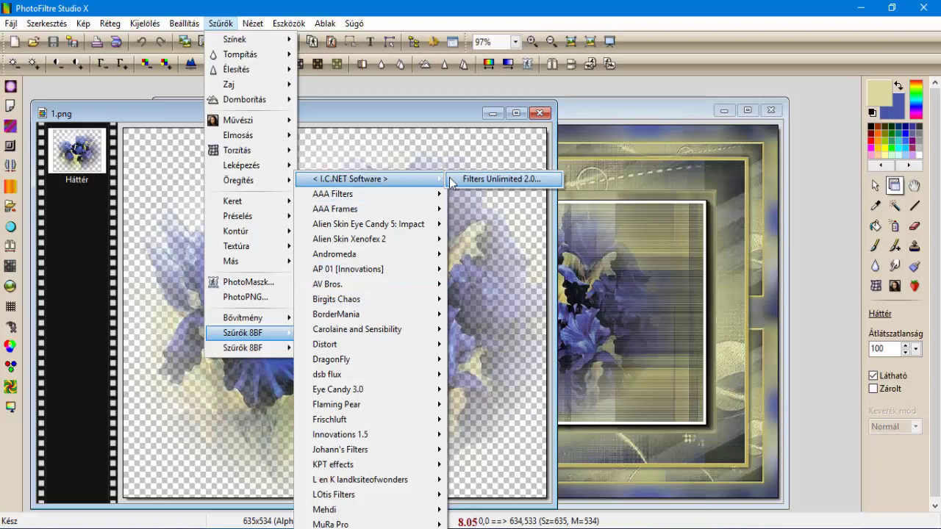
click(500, 178)
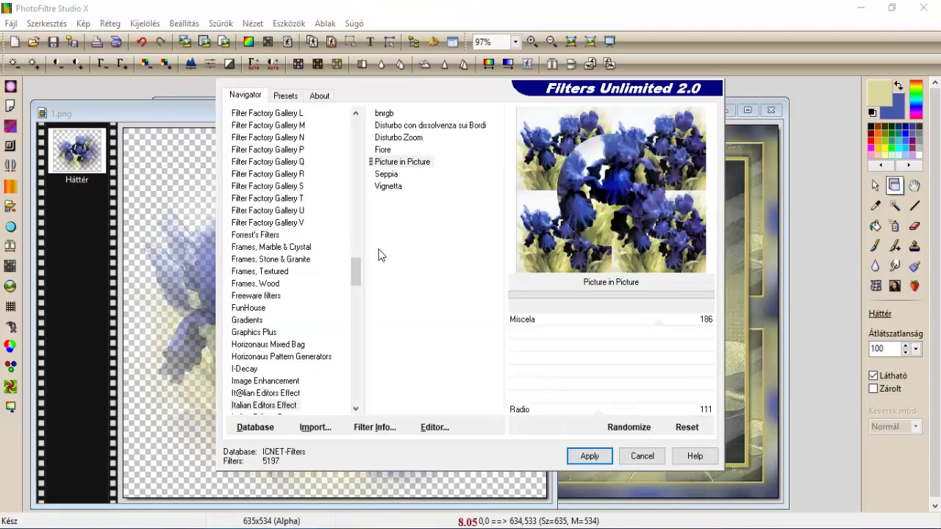
drag(356, 272, 355, 133)
click(253, 186)
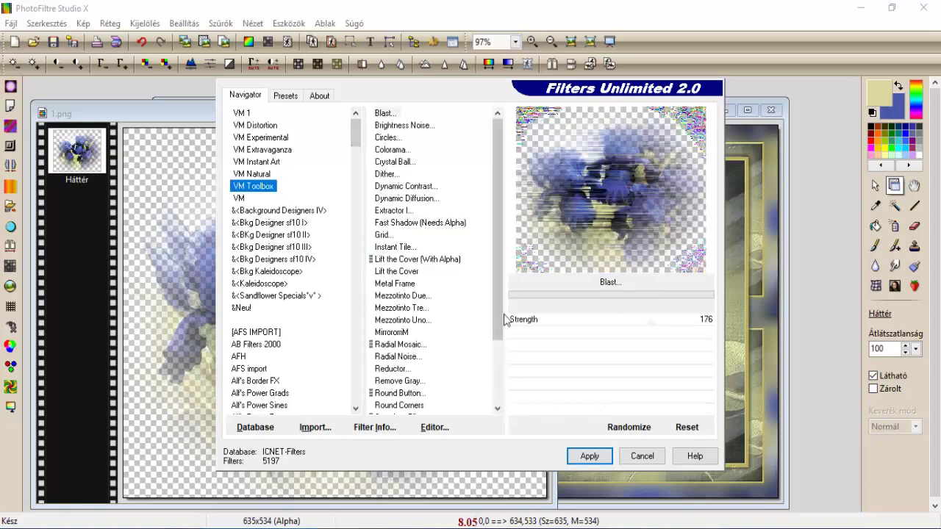
click(399, 395)
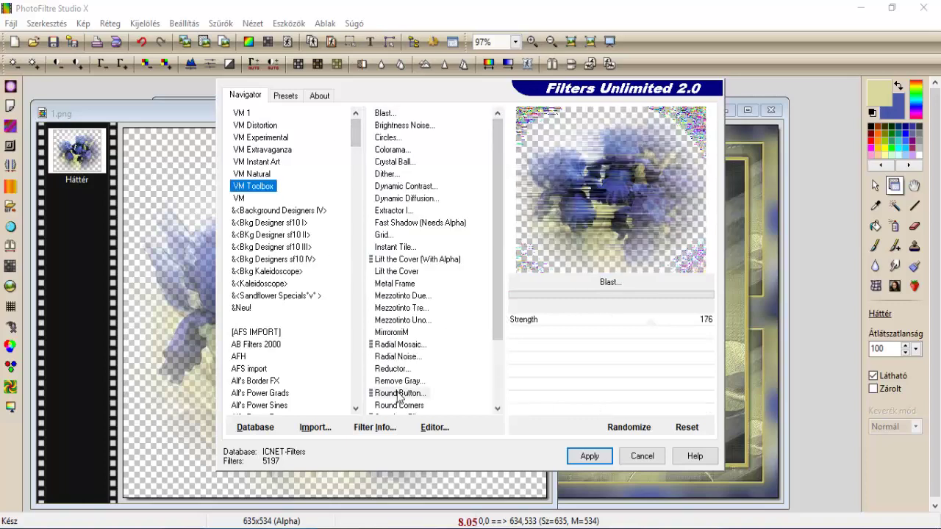
Step: Apply the Round Button filter with Radius 1 108, Radius 2 88, Light Position 220, SharpCut 237, Background 145 and Transparency 0
click(284, 97)
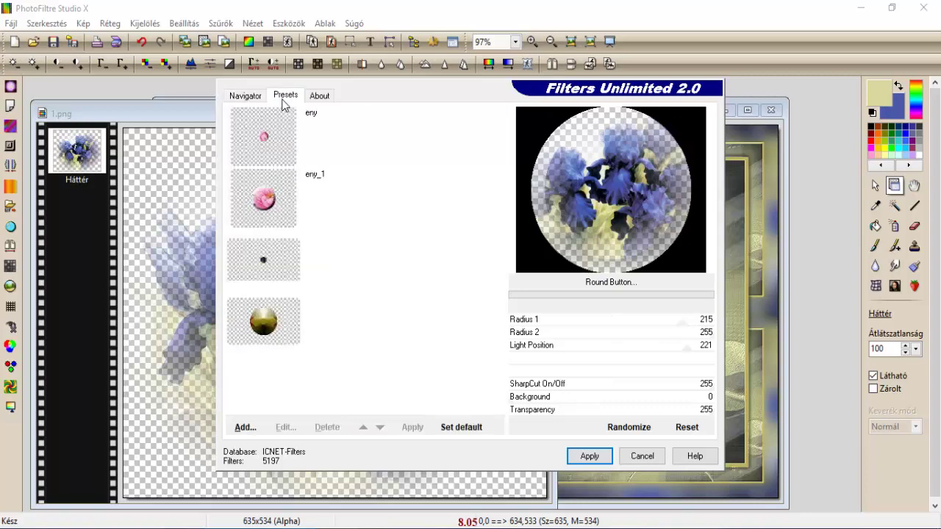
click(270, 195)
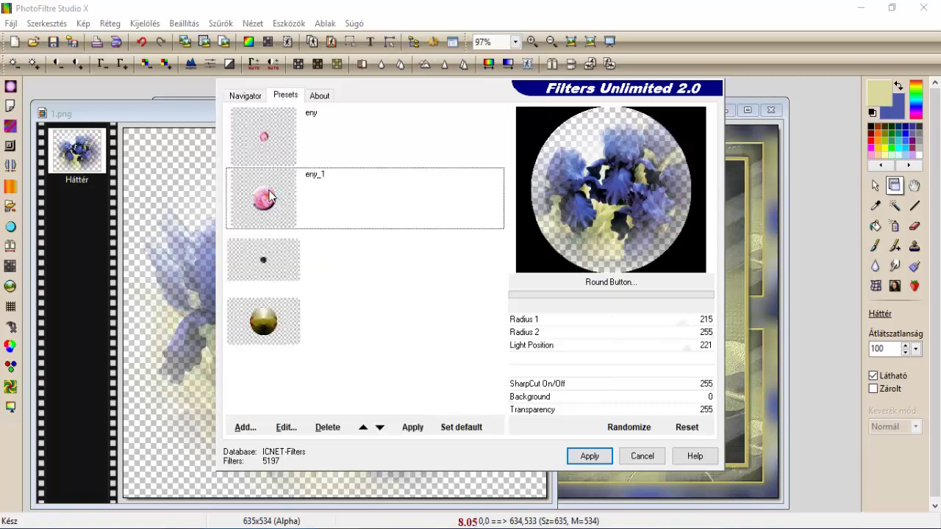
click(246, 98)
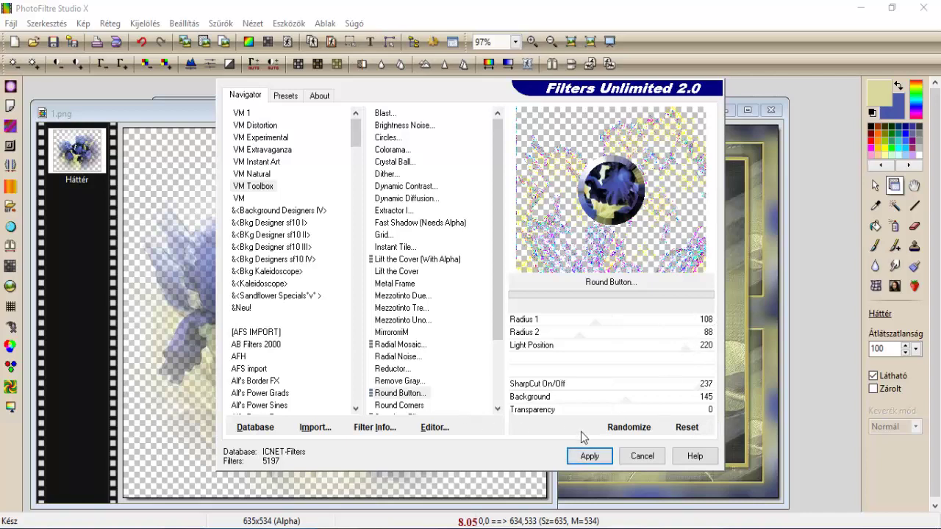
click(592, 458)
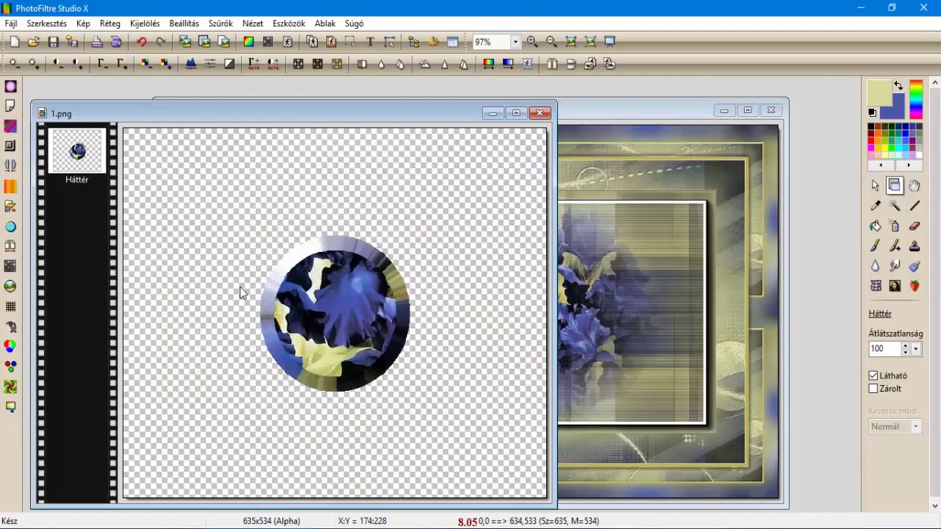
Step: Select the shape of the round iris button, copy it into a new image and close 1.png without saving
click(133, 23)
click(157, 65)
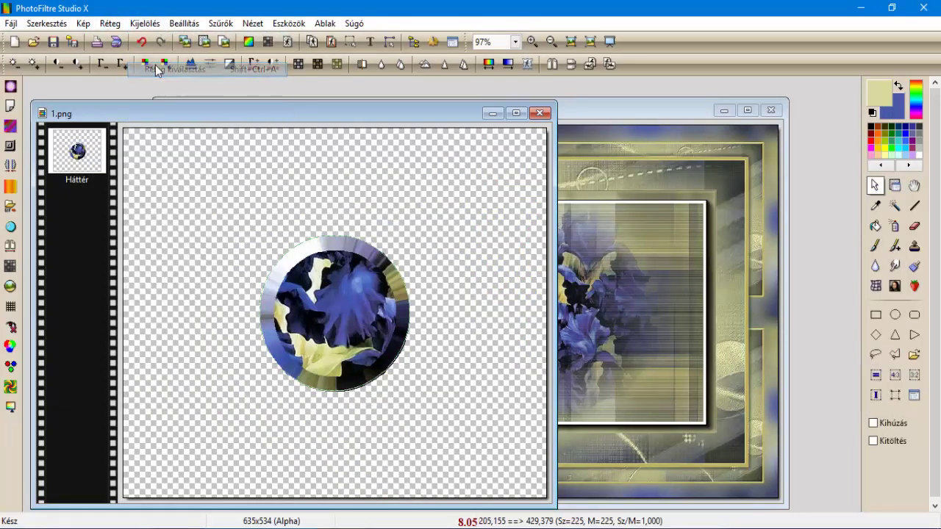
click(228, 44)
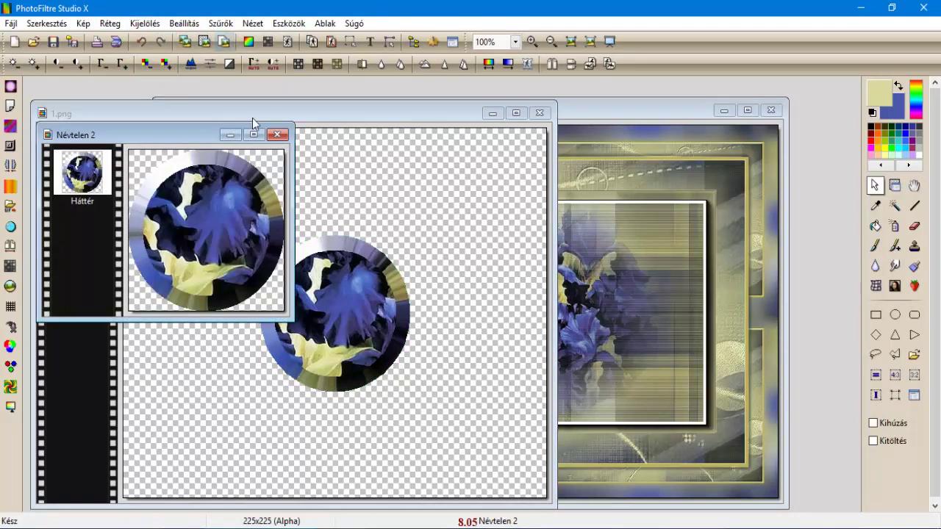
click(544, 115)
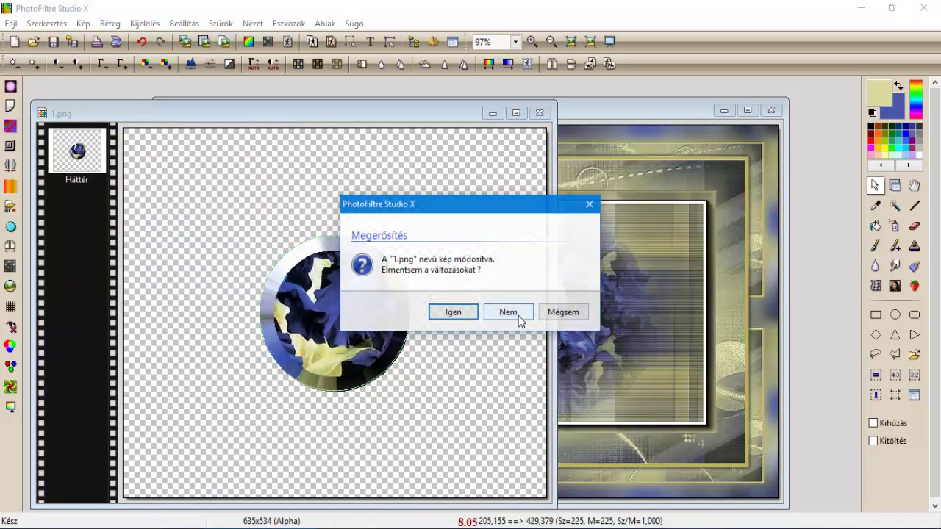
click(518, 315)
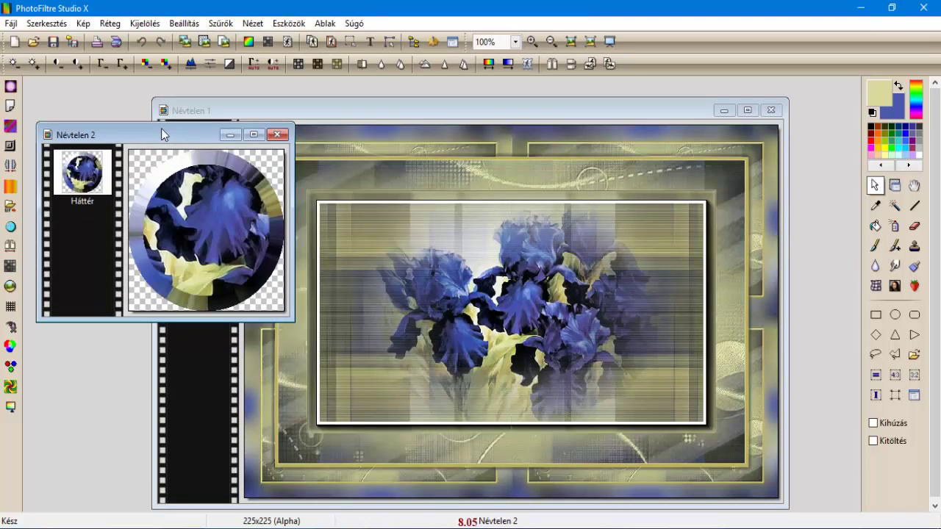
Step: Resize the new button image to 50 by 50 pixels with proportions kept, and close it without saving
click(83, 23)
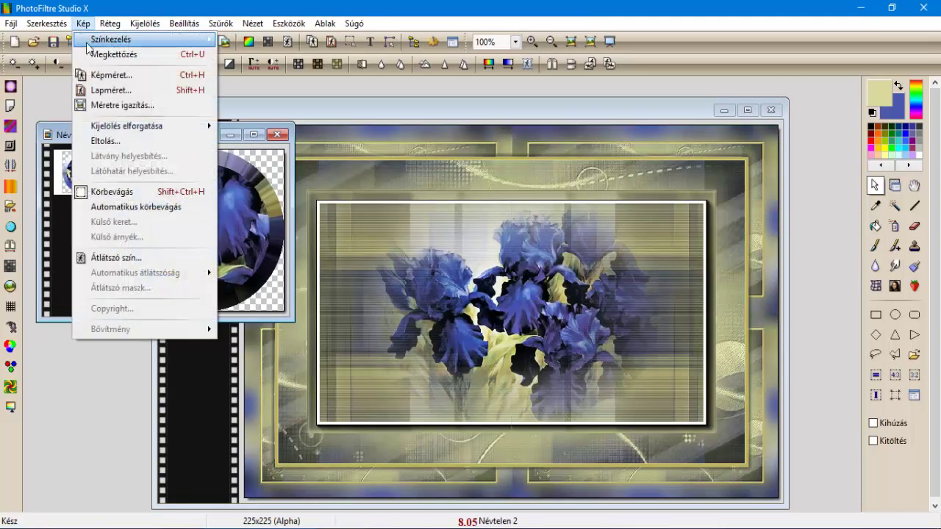
click(93, 77)
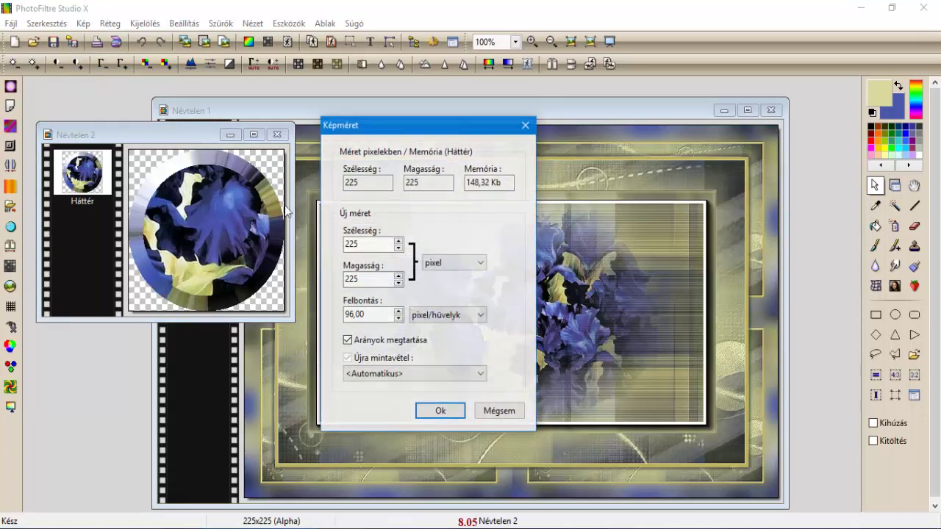
drag(362, 243, 335, 248)
text(50)
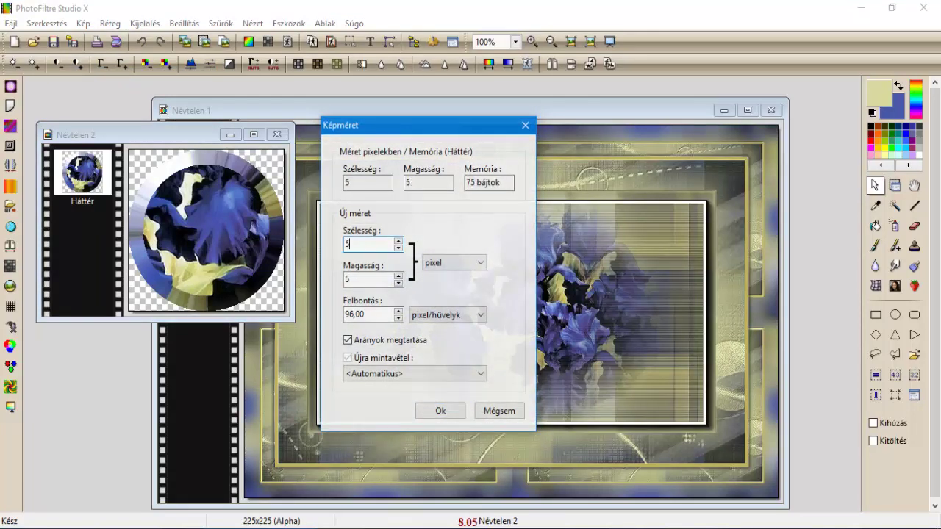
click(430, 410)
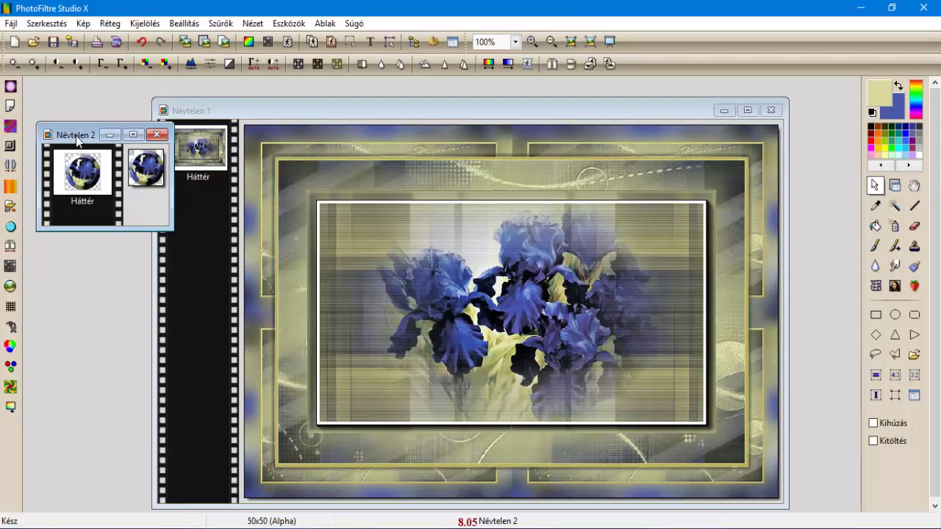
drag(77, 137, 81, 134)
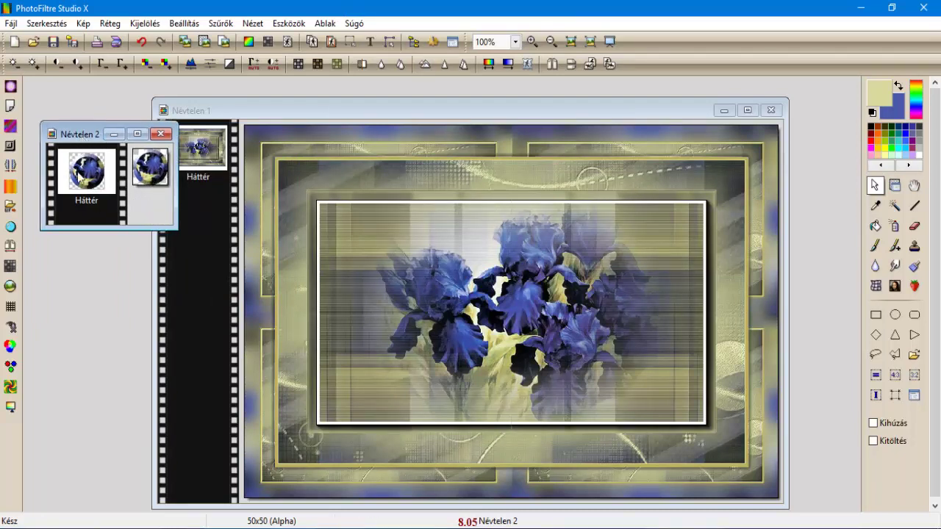
click(159, 136)
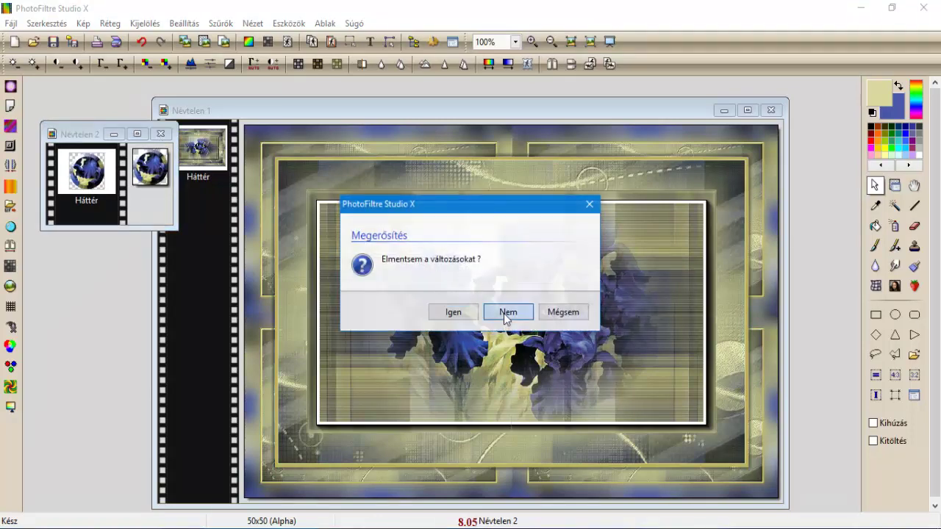
click(507, 313)
Step: Open gomb.png and paste its three round buttons as a new layer into the framed iris composition
click(33, 42)
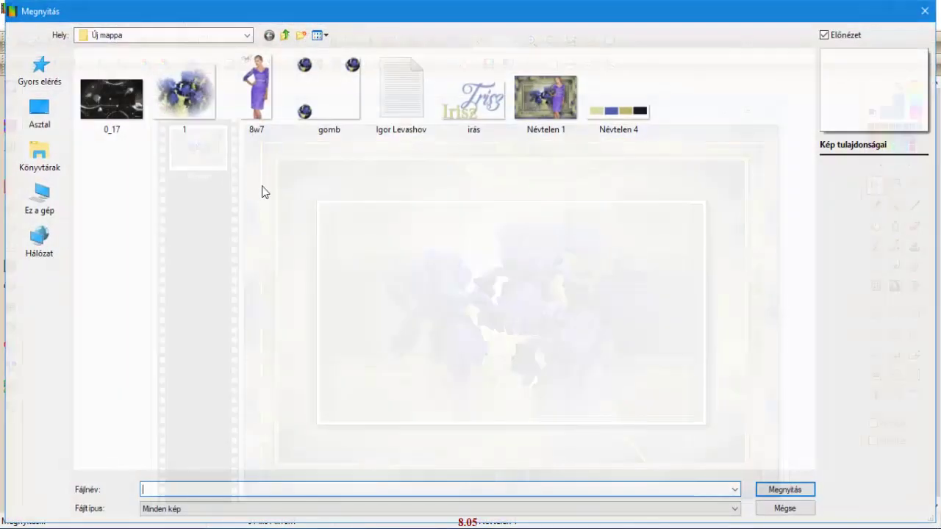
double_click(328, 121)
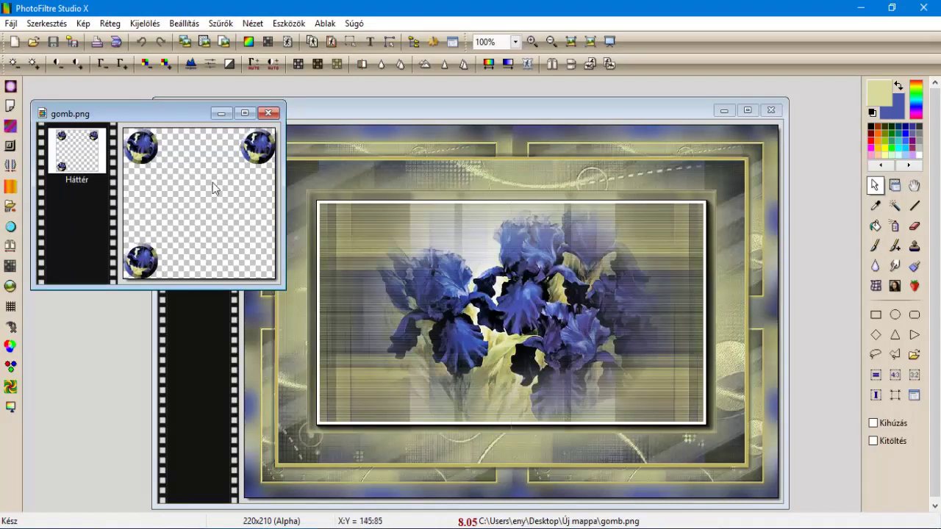
drag(161, 119, 172, 142)
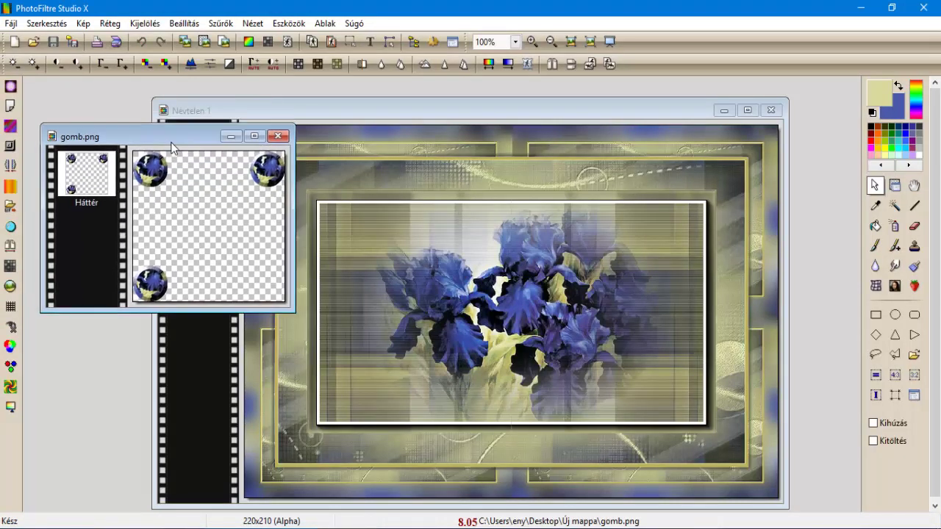
click(185, 41)
click(198, 105)
click(205, 44)
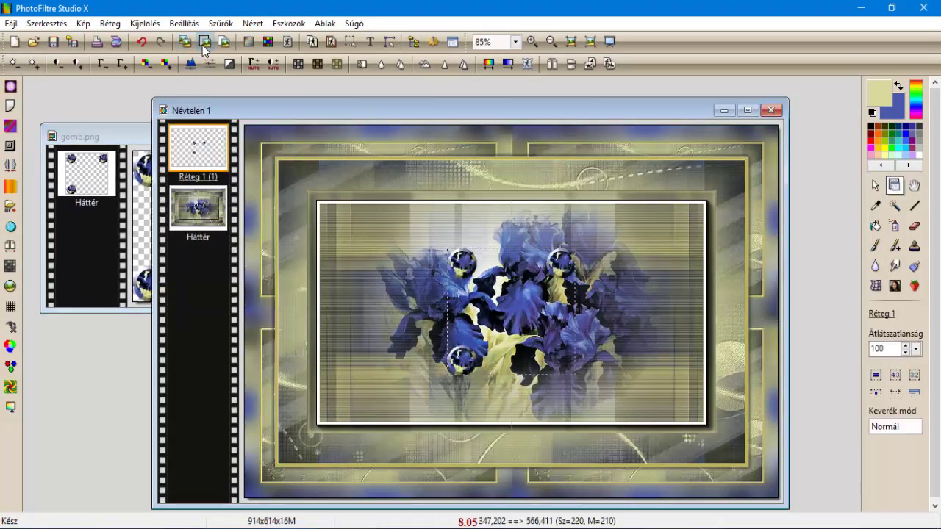
Step: Move the button layer to the frame's upper-left corner and set its manual position to X 10 and Y 10
drag(463, 272, 267, 154)
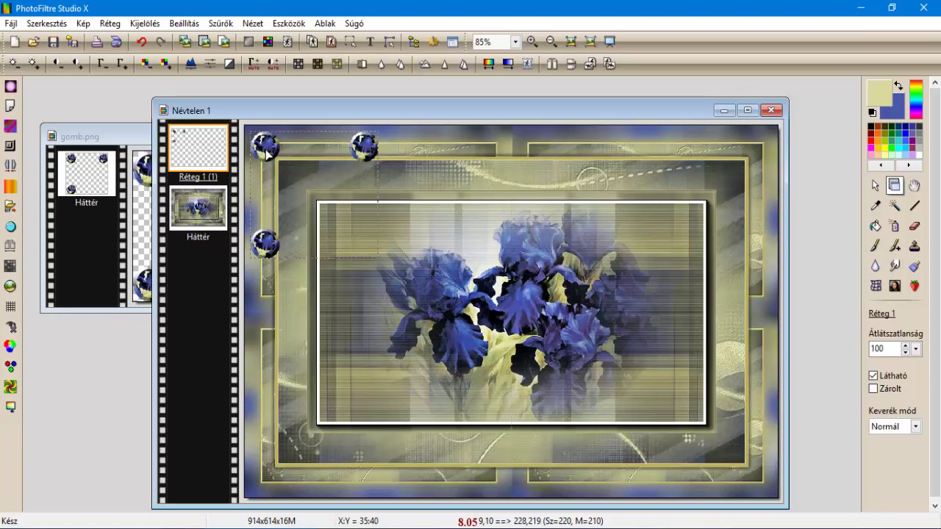
right_click(267, 153)
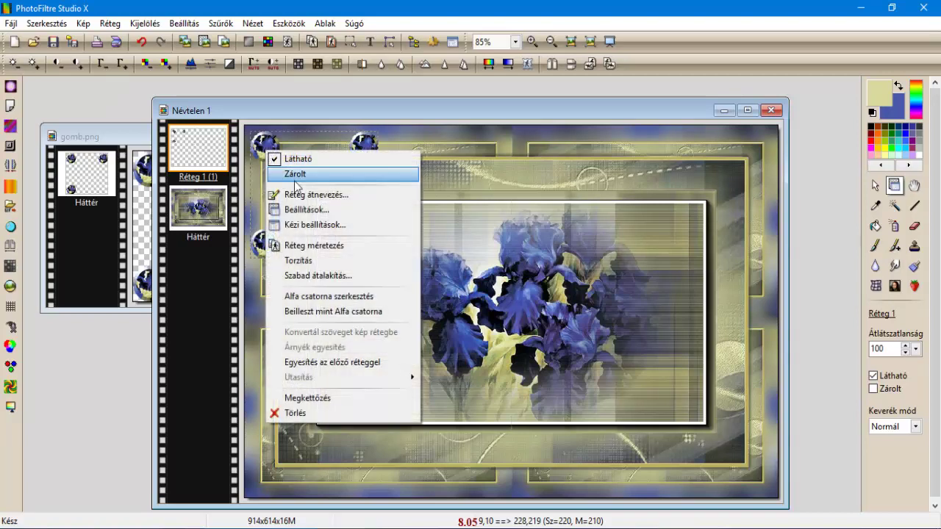
click(291, 225)
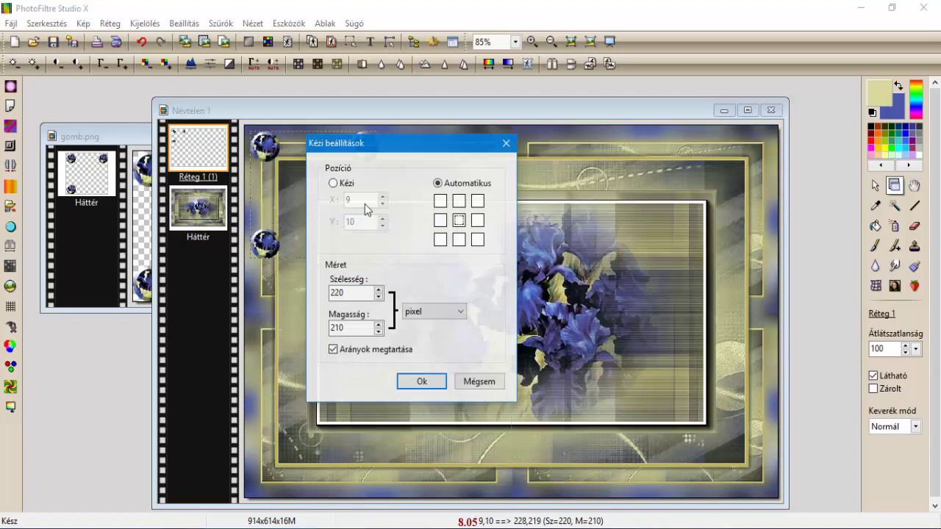
click(333, 183)
click(383, 197)
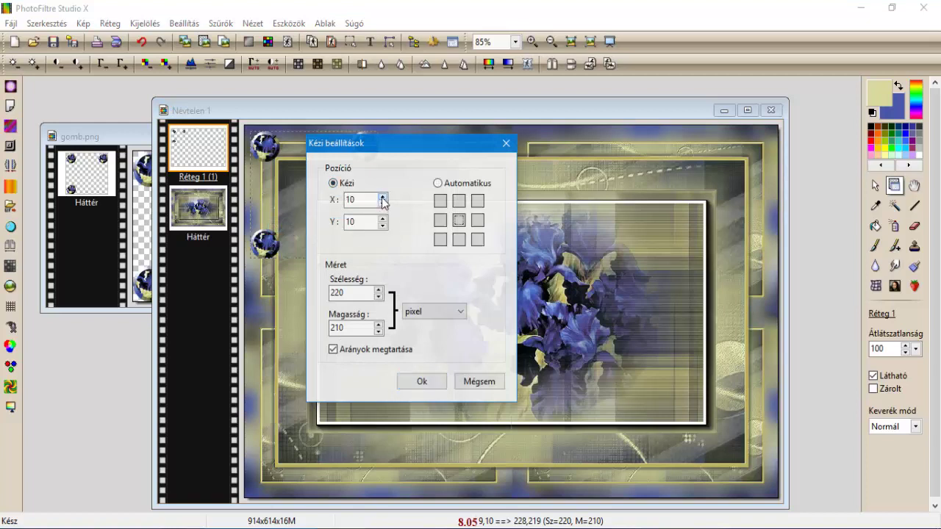
click(422, 381)
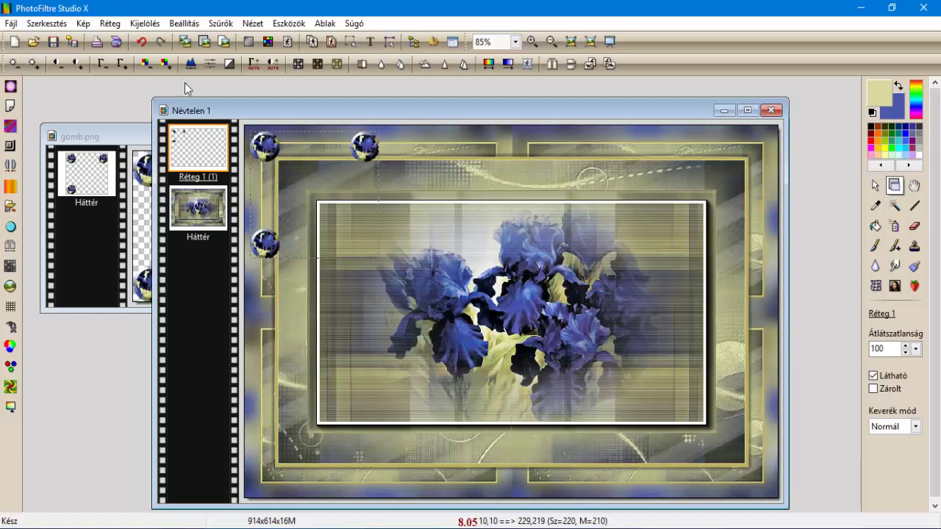
Step: Apply the micro contrast filter (Mikro kontraszt) to the button layer with 100% intensity and a 12-pixel radius
click(221, 23)
mouse_move(222, 67)
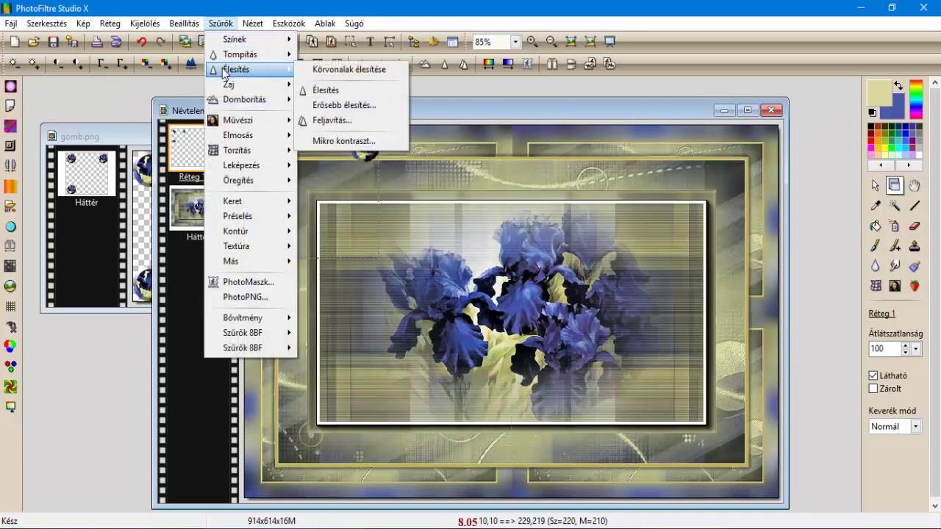
click(346, 143)
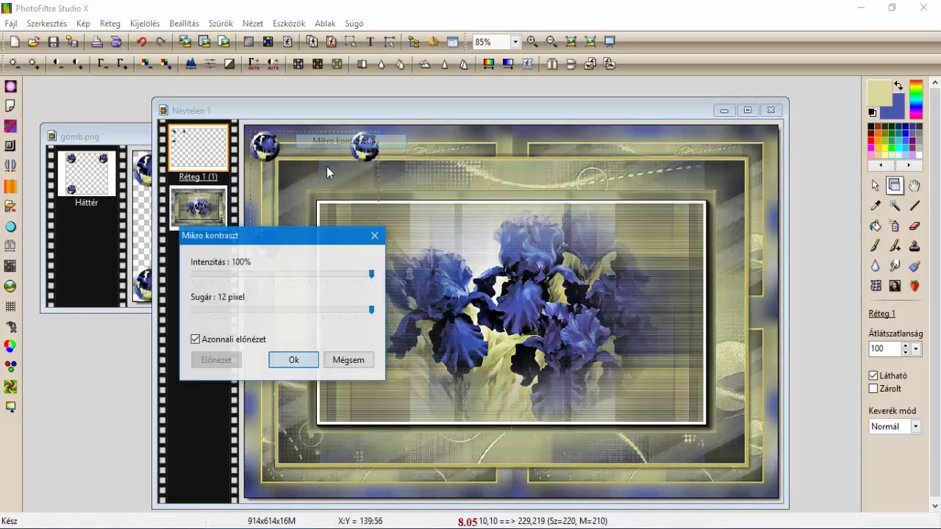
click(293, 360)
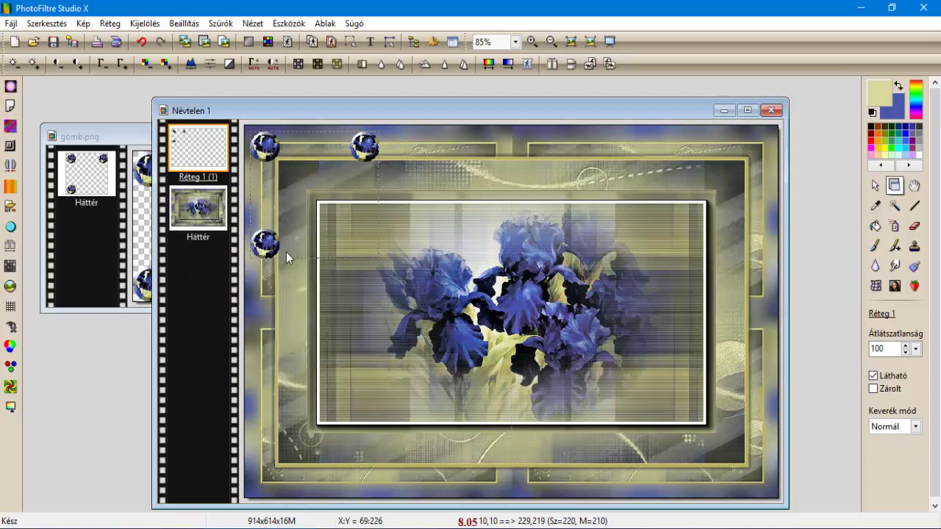
Step: Give the button layer a black shadow with X and Y offsets of 5, 50% opacity and radius 25, and merge the shadow into the layer
right_click(273, 156)
click(298, 212)
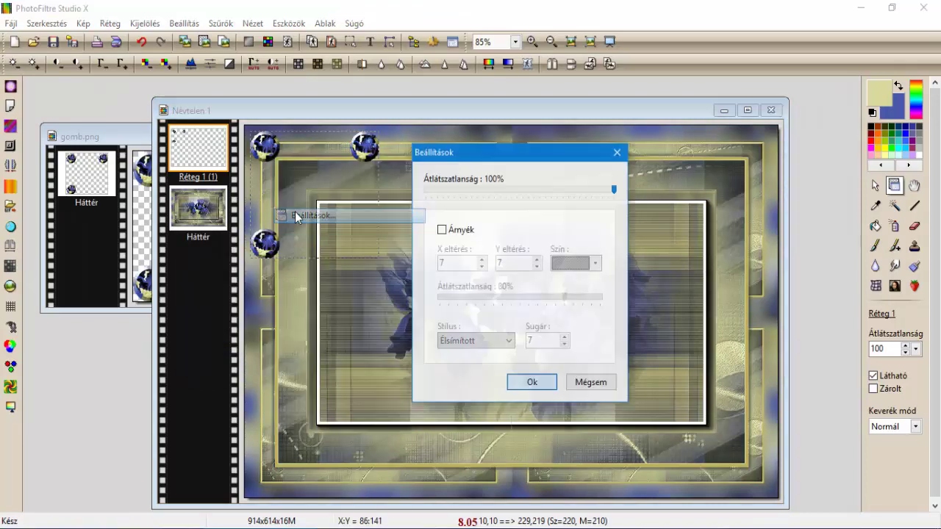
click(454, 232)
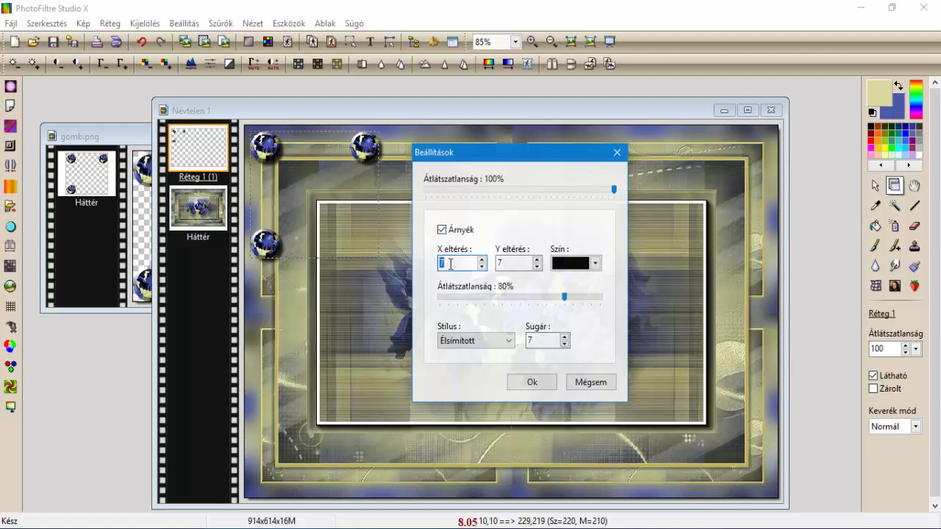
text(5)
double_click(500, 263)
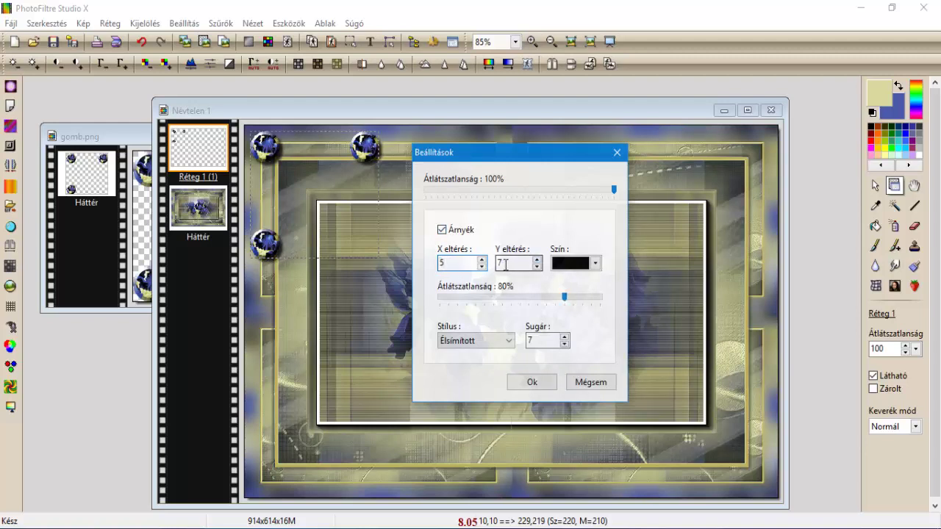
text(5)
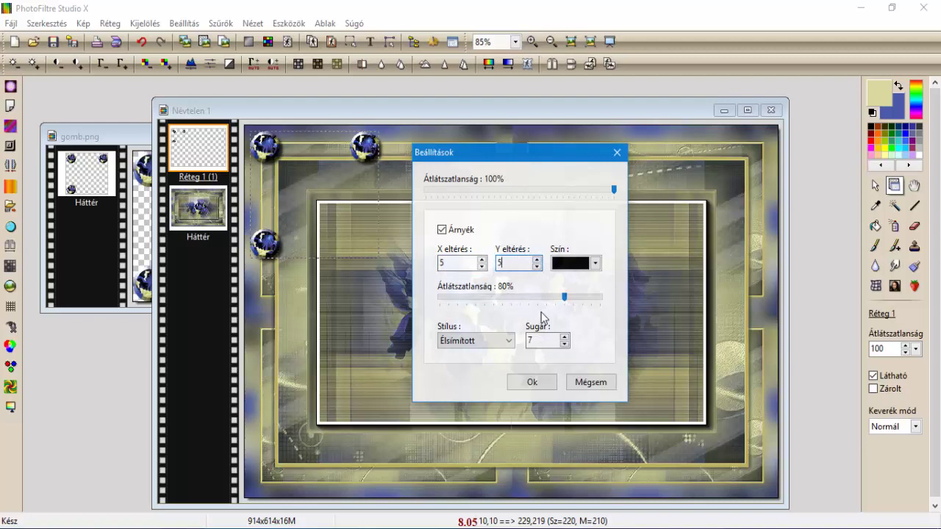
drag(516, 298, 511, 301)
drag(536, 340, 520, 347)
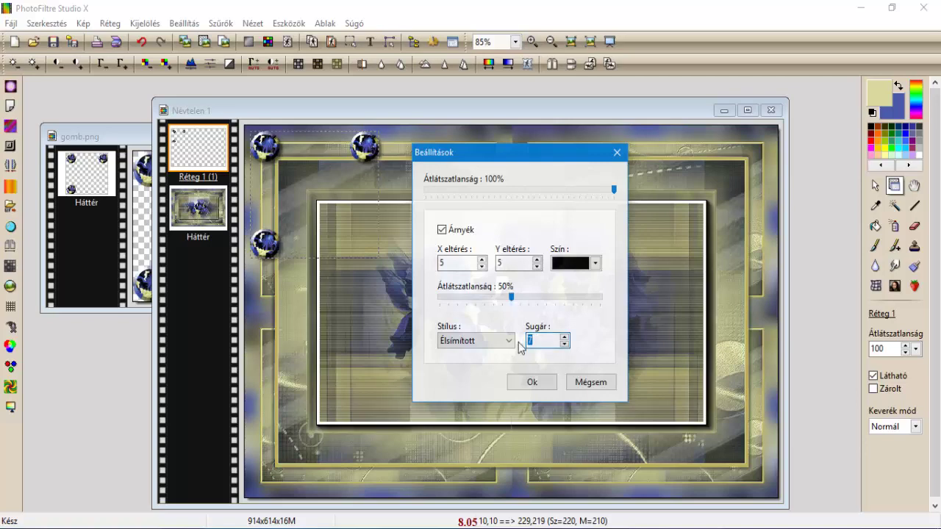
text(21)
click(532, 382)
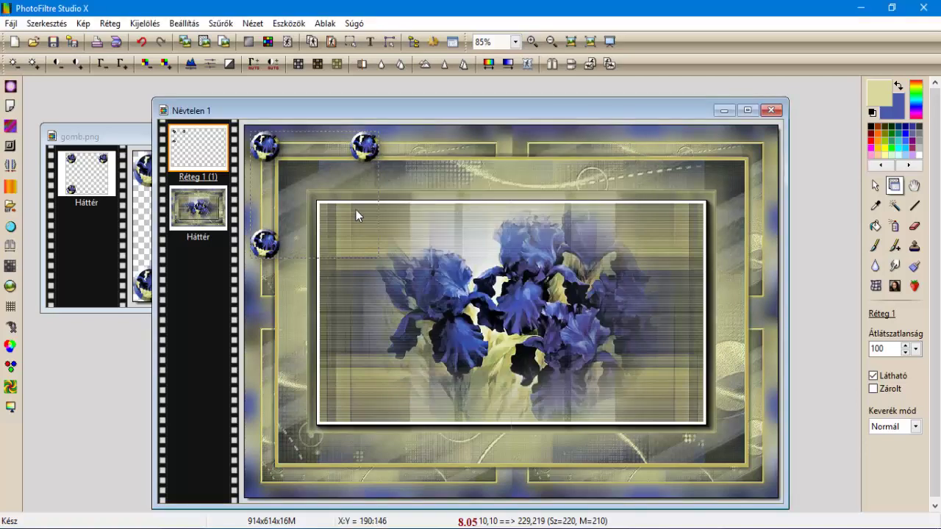
right_click(360, 144)
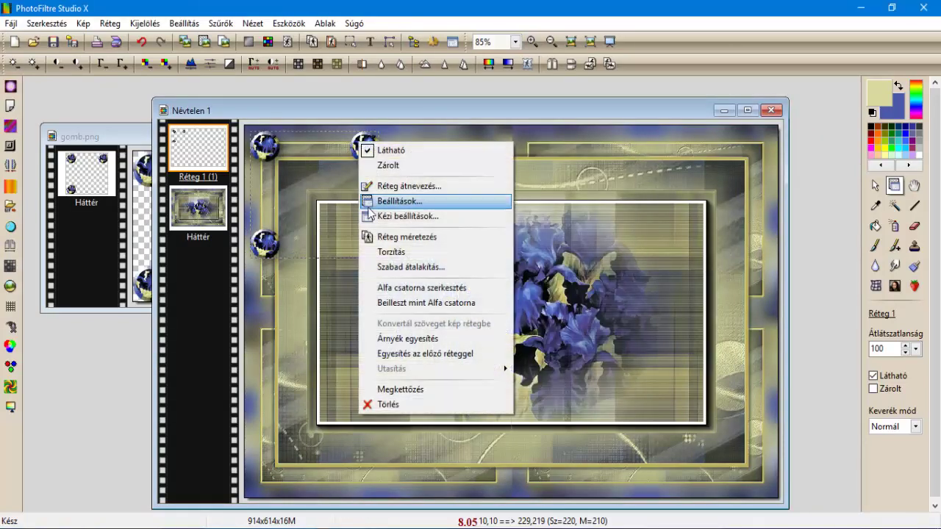
click(392, 340)
Step: Add a second shadow to the button layer with X and Y offsets of -5, and merge it into the layer
right_click(363, 150)
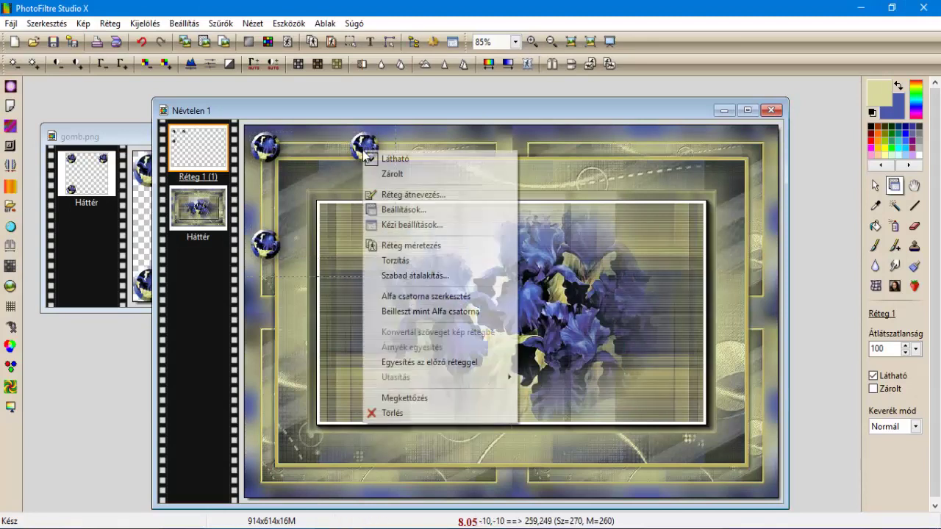
click(388, 211)
click(441, 230)
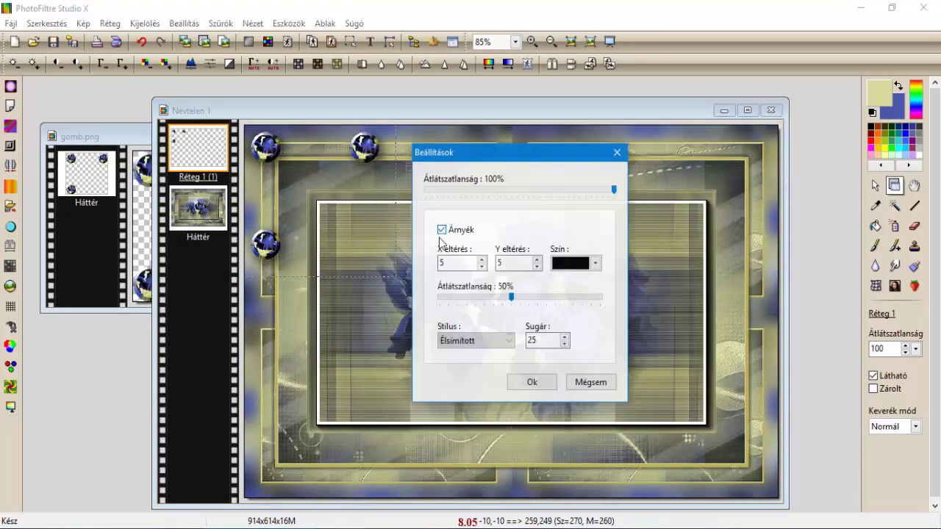
click(439, 262)
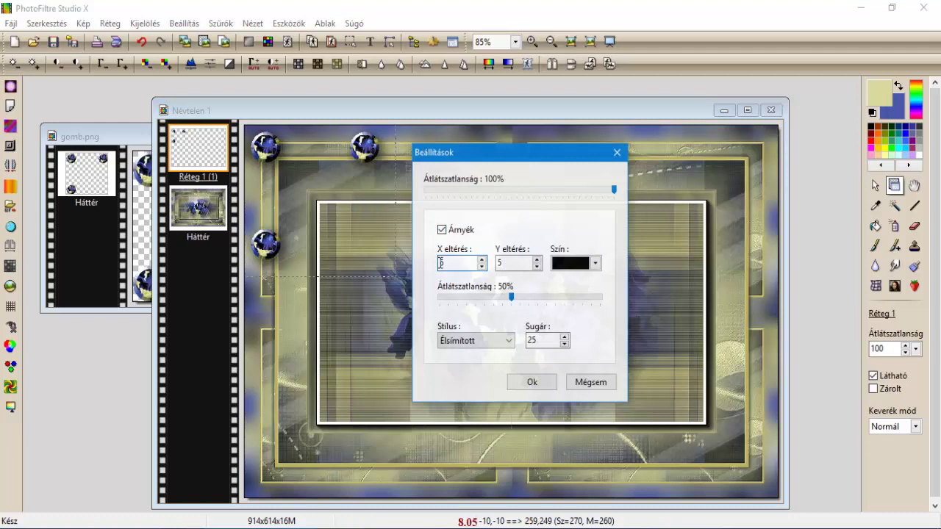
click(500, 264)
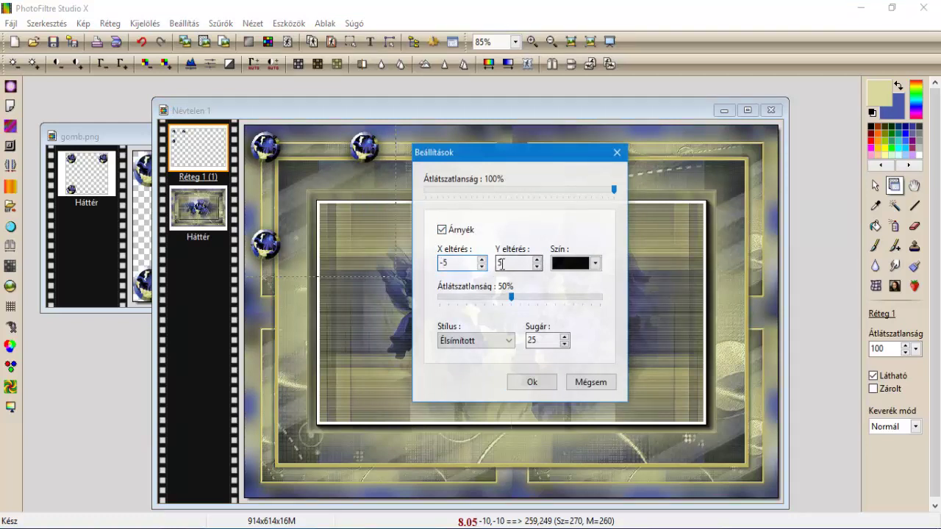
text(-)
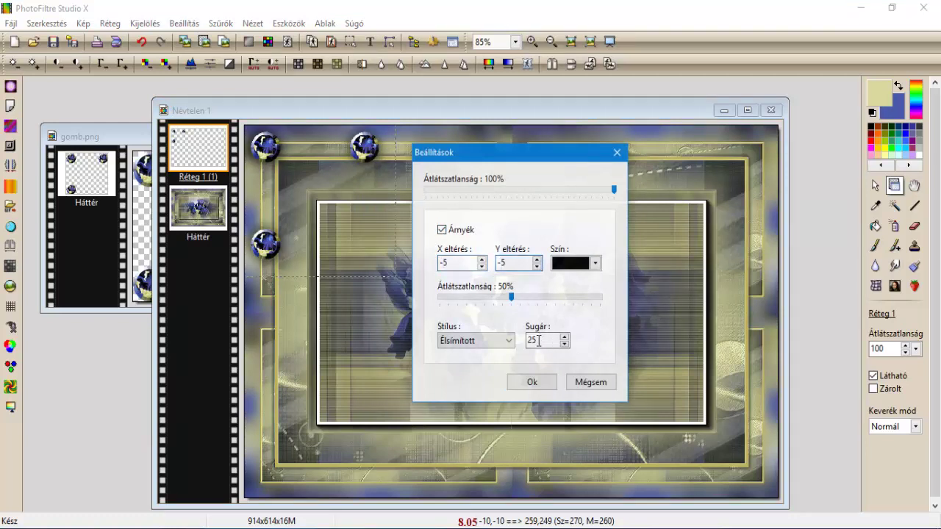
click(532, 381)
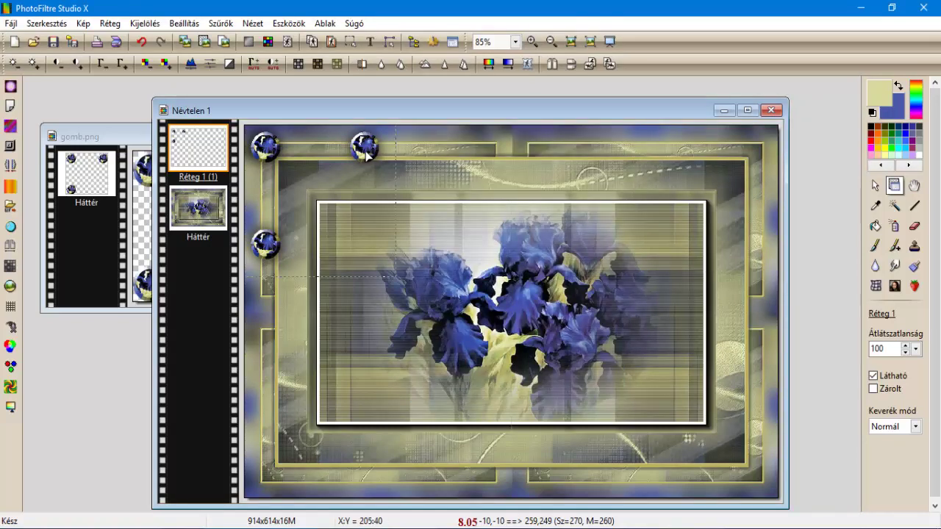
right_click(365, 154)
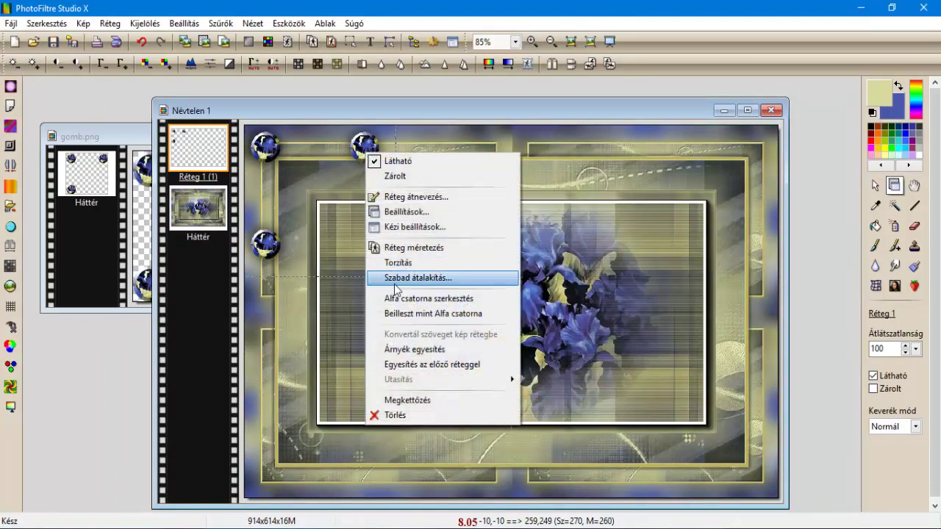
click(417, 349)
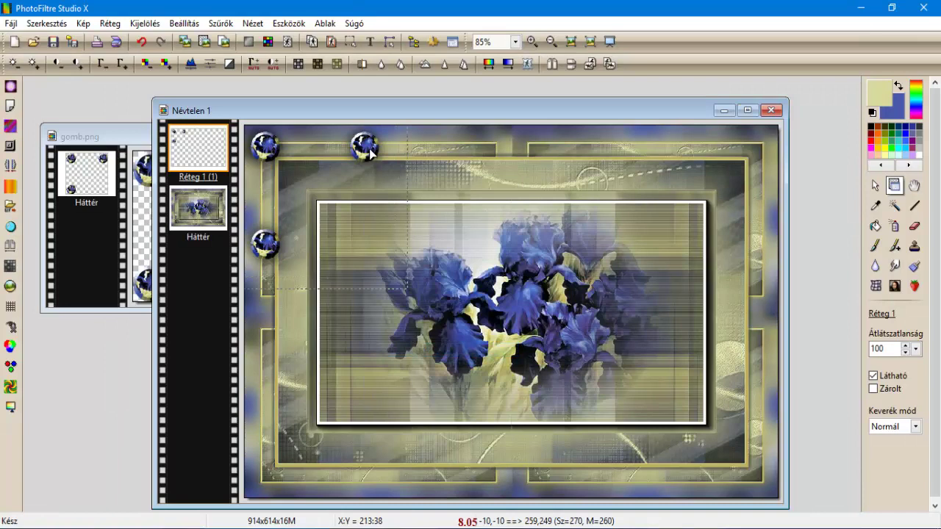
Step: Duplicate the shadowed button layer and flip the copy both horizontally and vertically
right_click(182, 145)
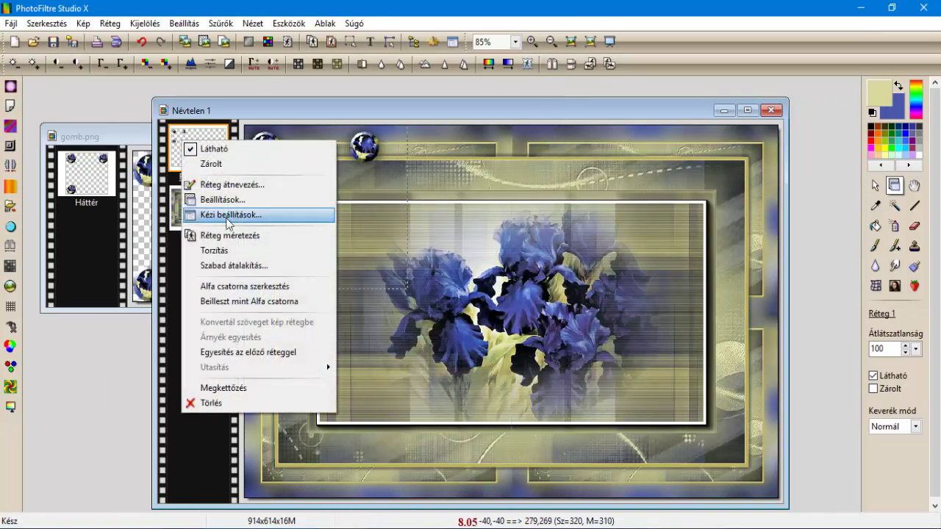
click(238, 390)
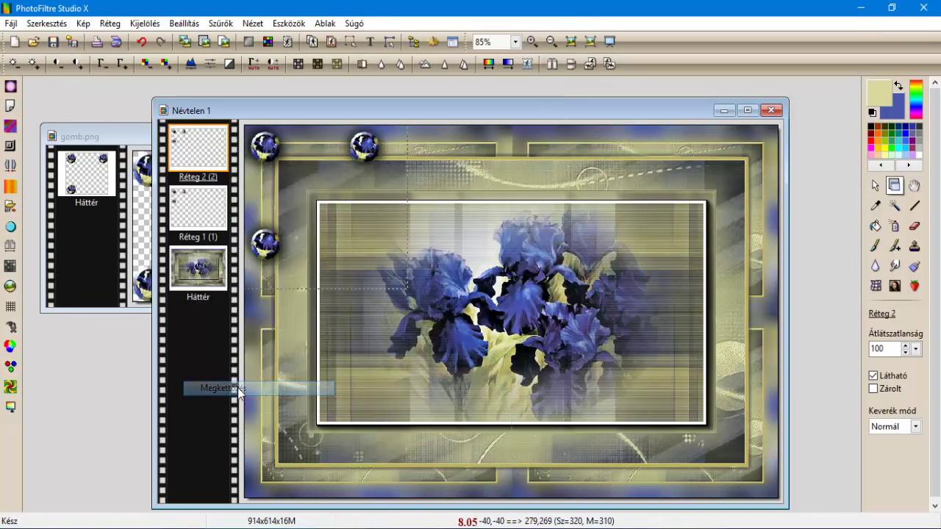
click(555, 64)
click(571, 65)
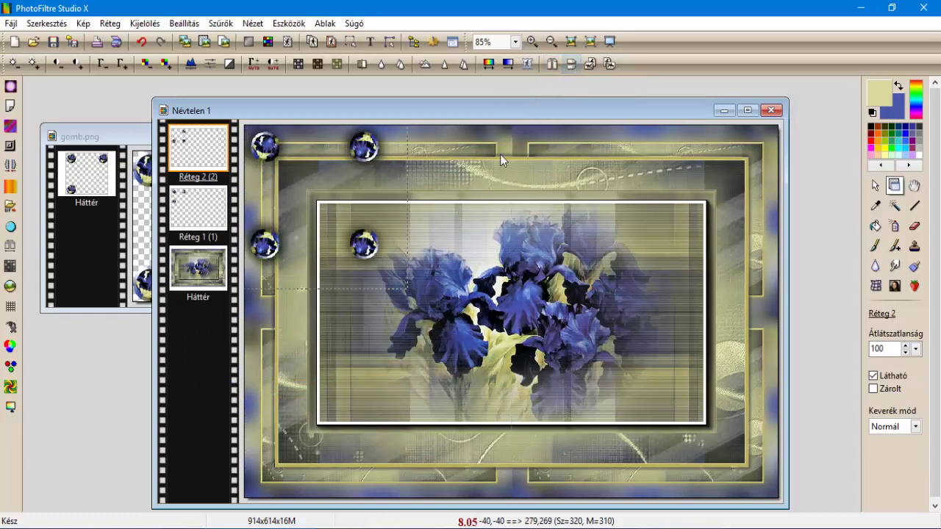
Step: Move the flipped button copy to the frame's lower-right corner, with its manual position at X 632 and Y 346
drag(374, 250, 765, 483)
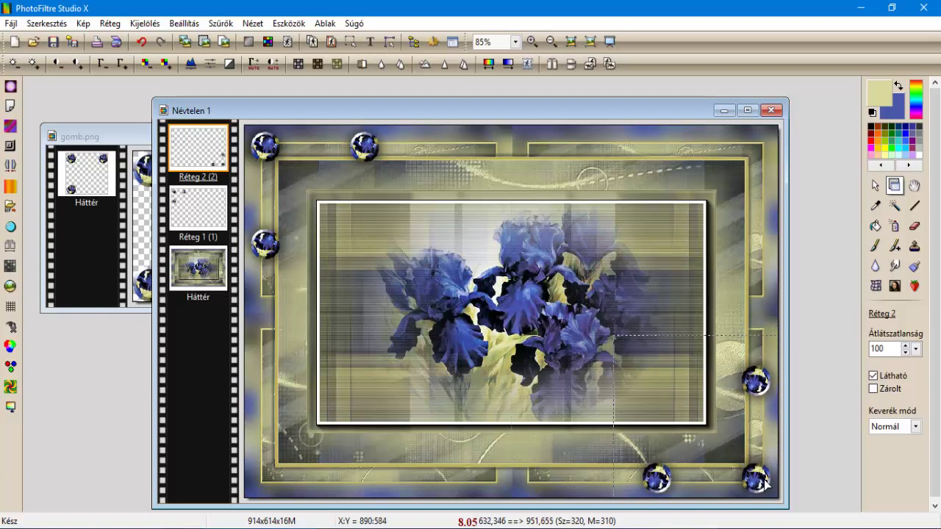
right_click(766, 483)
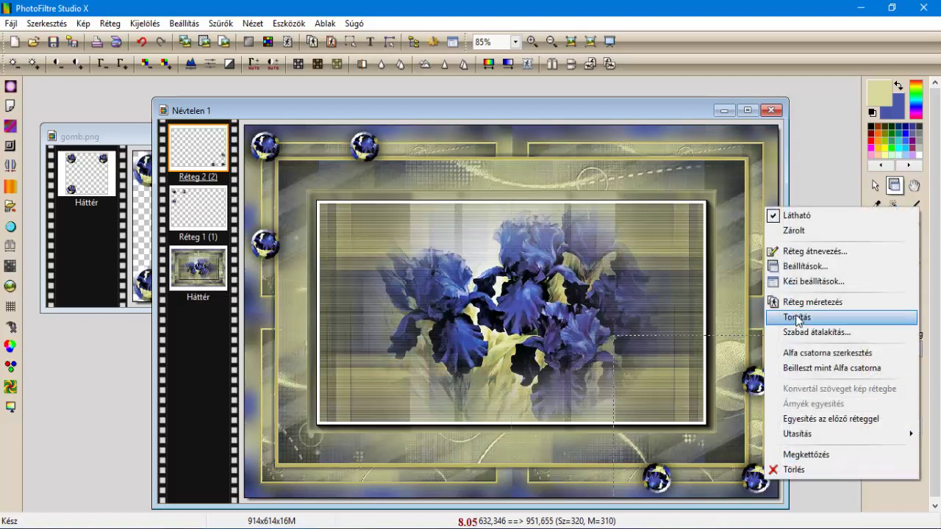
click(799, 286)
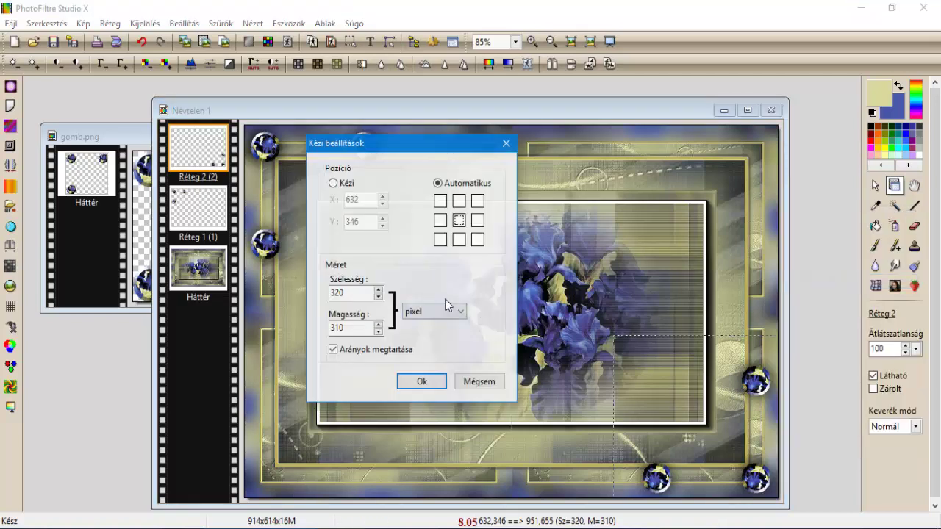
click(333, 184)
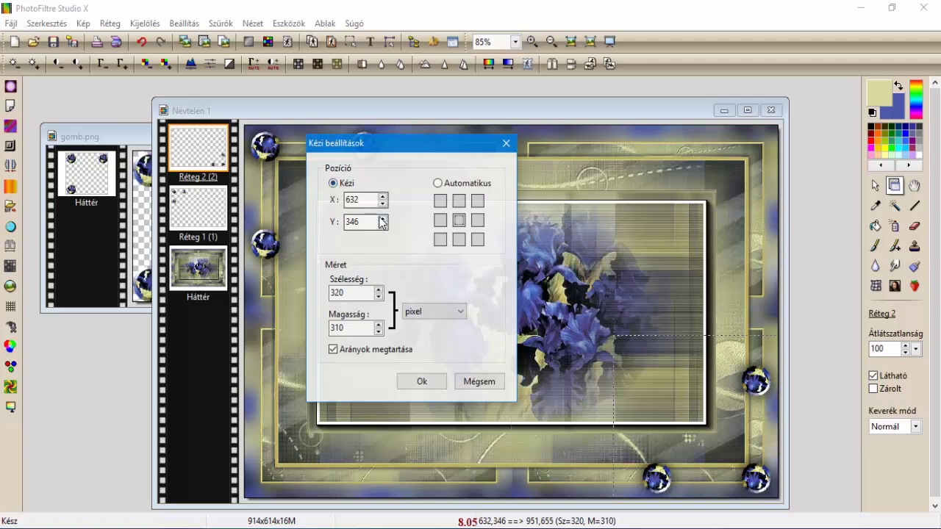
click(361, 199)
click(367, 221)
click(420, 381)
Step: Merge the flipped button copy with the original button layer, and merge the combined layer into the background
right_click(209, 153)
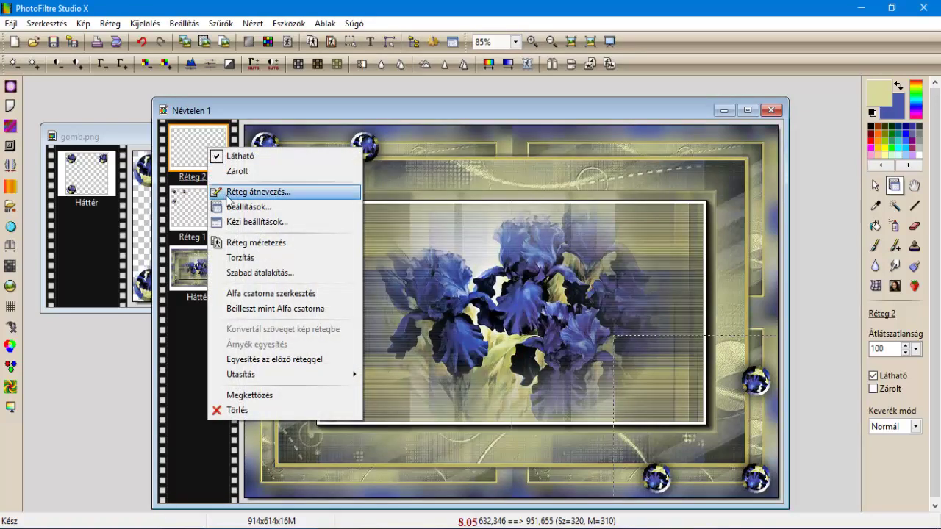
click(278, 359)
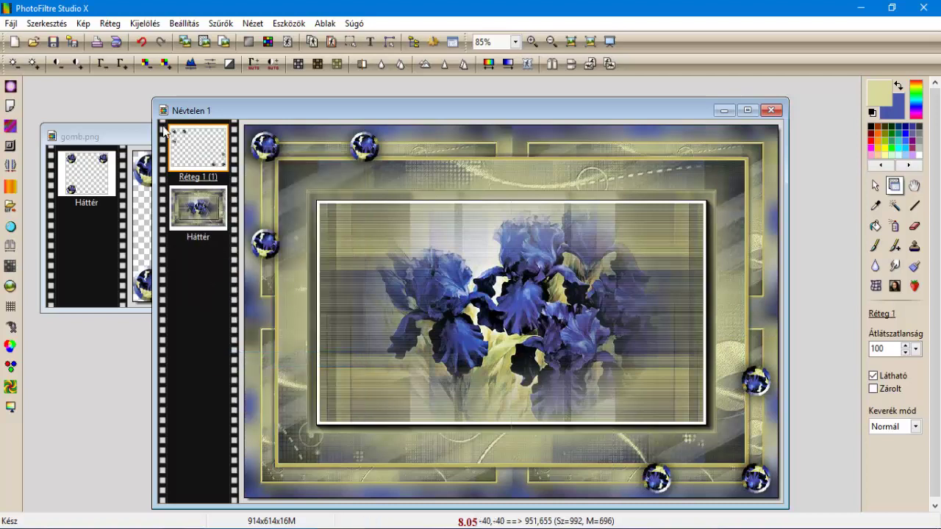
right_click(197, 152)
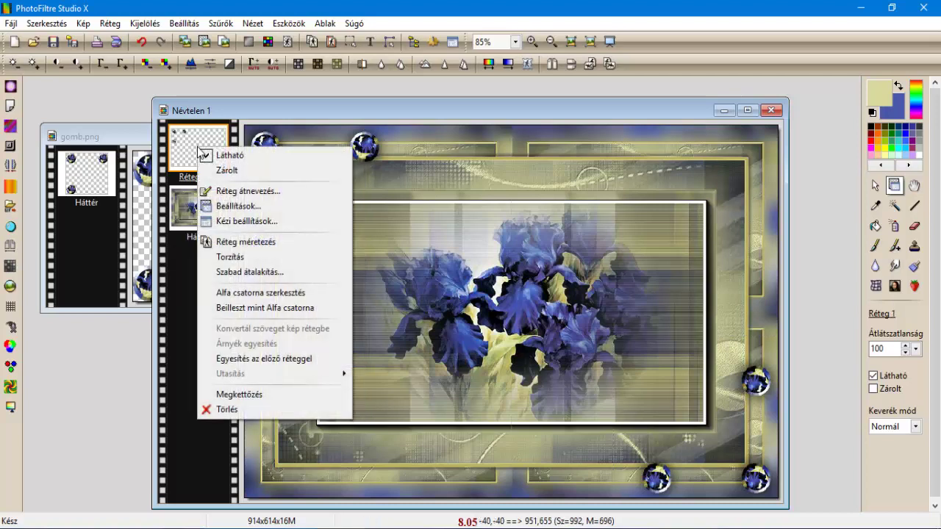
click(285, 359)
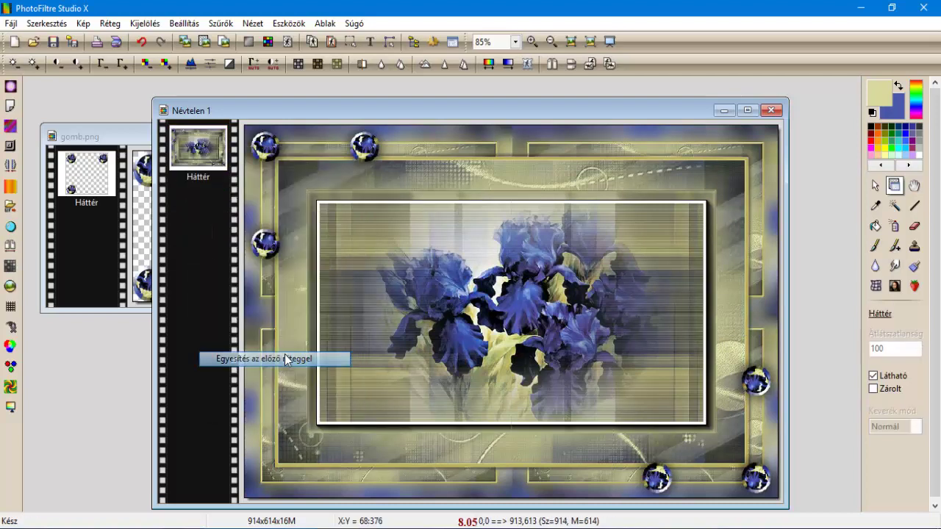
Step: Close gomb.png and open the image 8w7.png of the woman in the purple dress
click(115, 133)
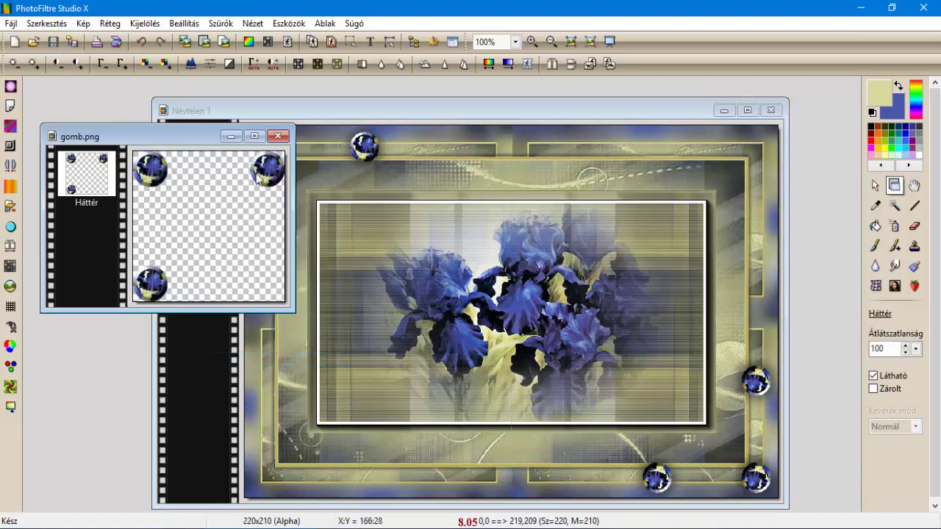
click(278, 137)
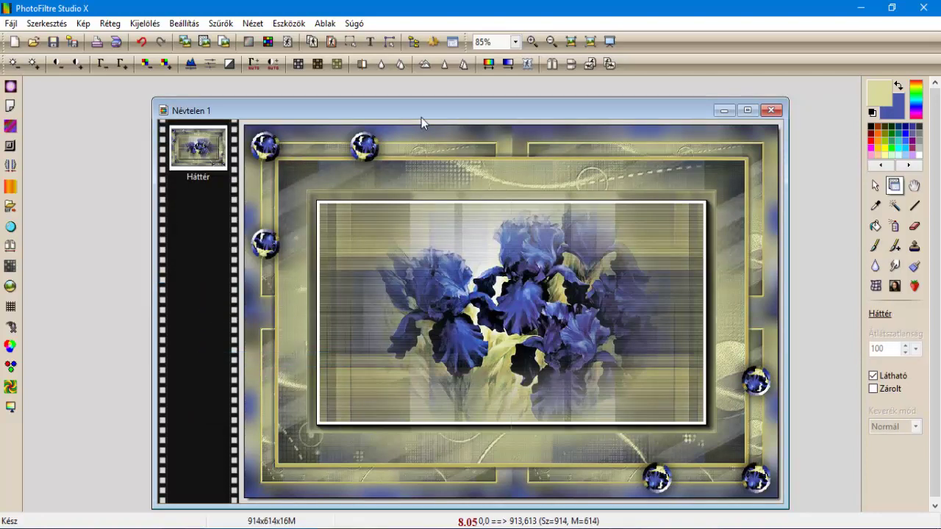
drag(421, 109, 399, 106)
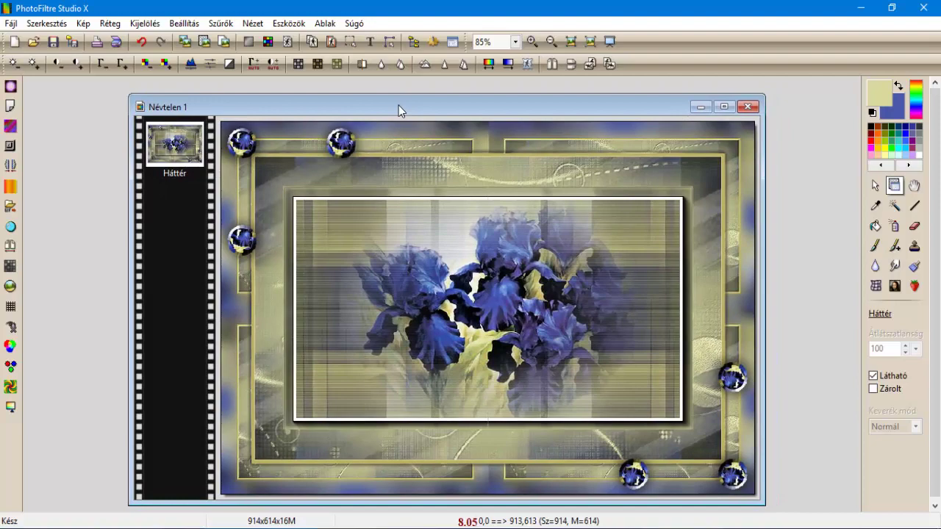
click(33, 41)
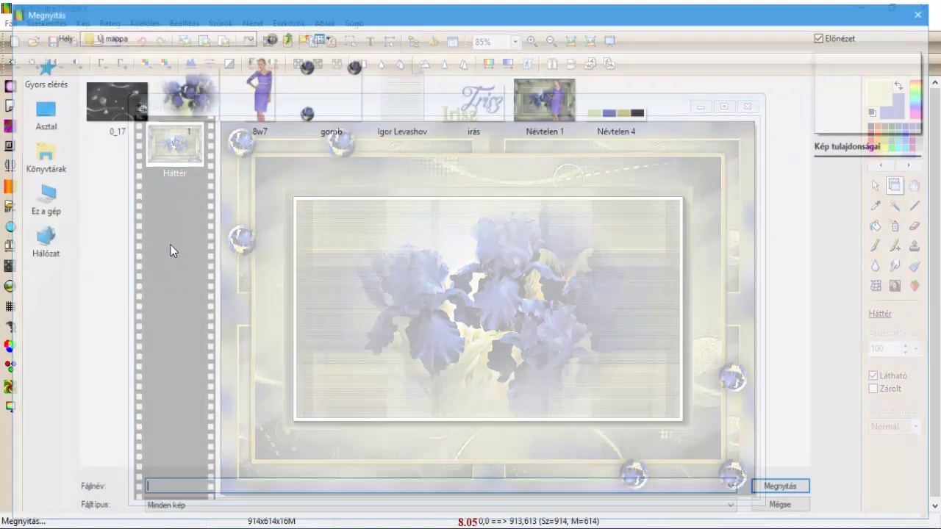
double_click(262, 130)
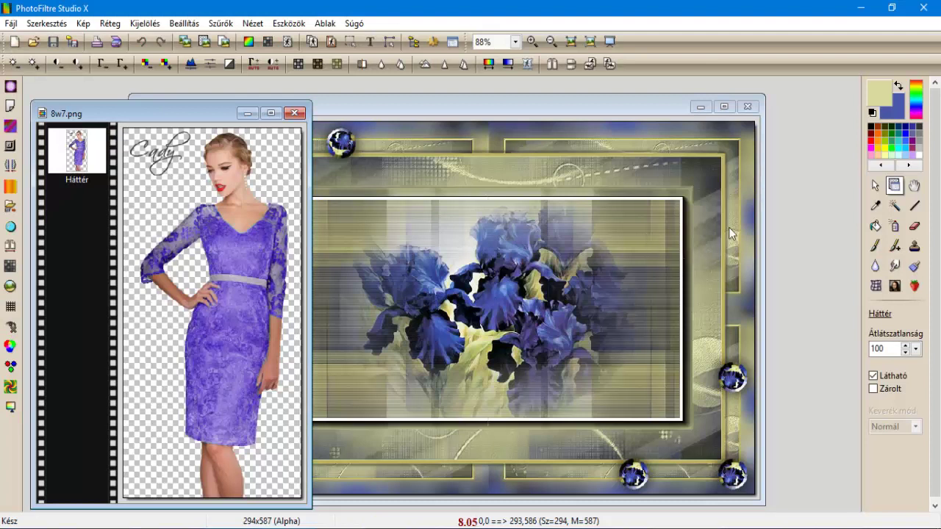
Step: Select the area around the signature beside the woman's head in 8w7.png and erase the signature
click(875, 186)
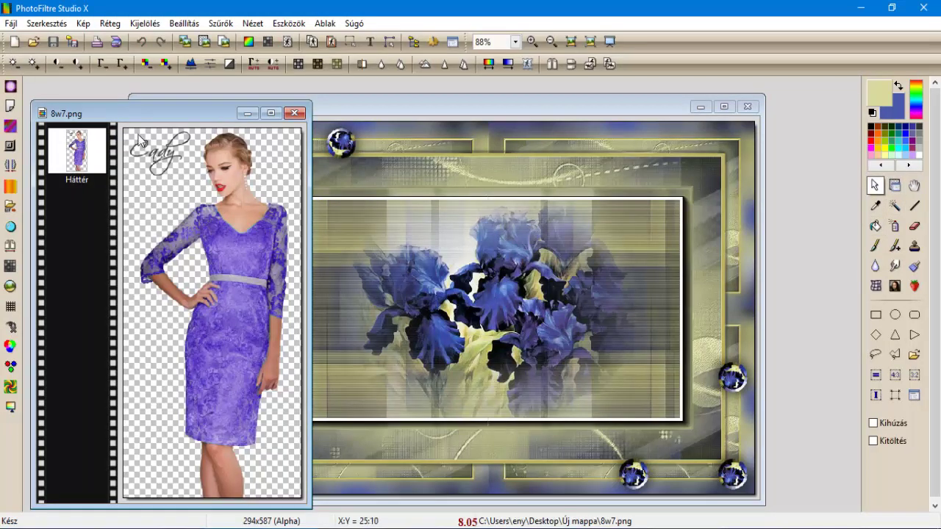
mouse_move(124, 134)
mouse_down()
mouse_move(187, 133)
mouse_move(216, 146)
mouse_move(189, 187)
mouse_move(198, 186)
mouse_up()
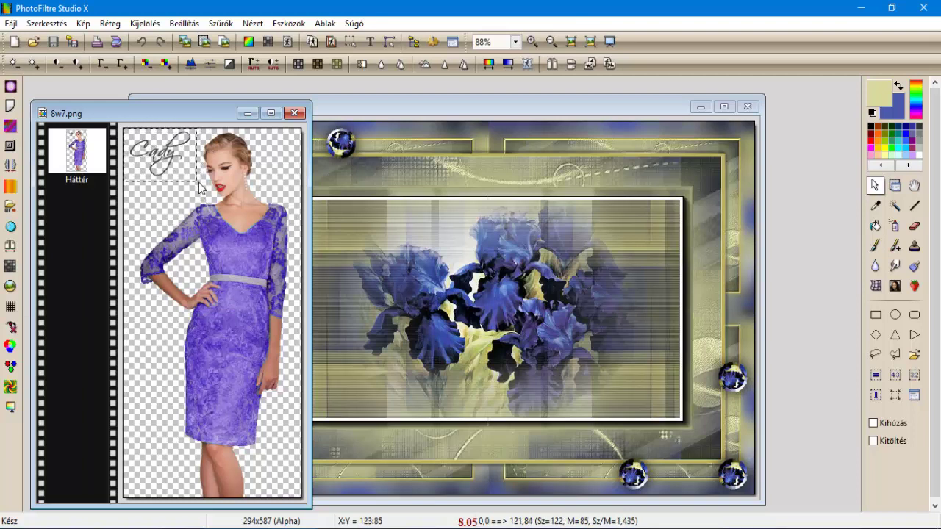
key(Delete)
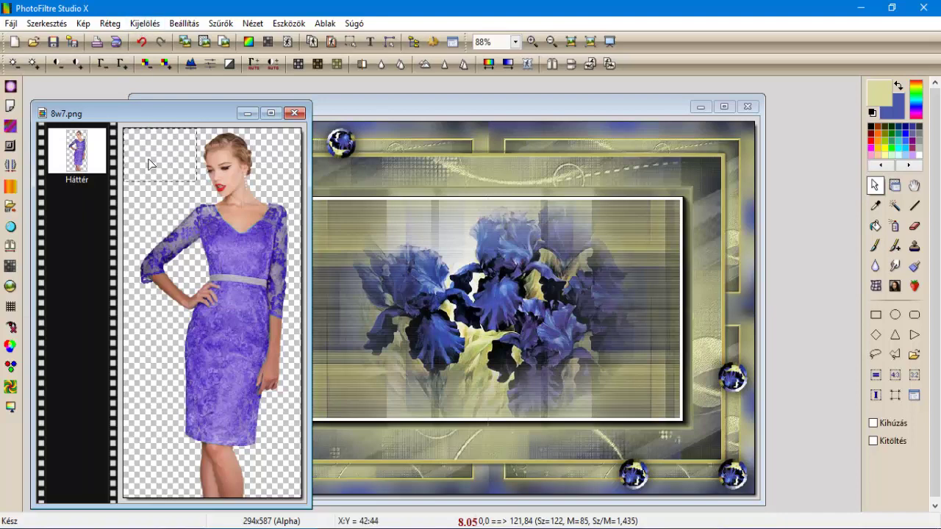
Step: Select the outline of the woman's layer, copy her, and paste her into the Névtelen 1 composition as a new layer
click(142, 24)
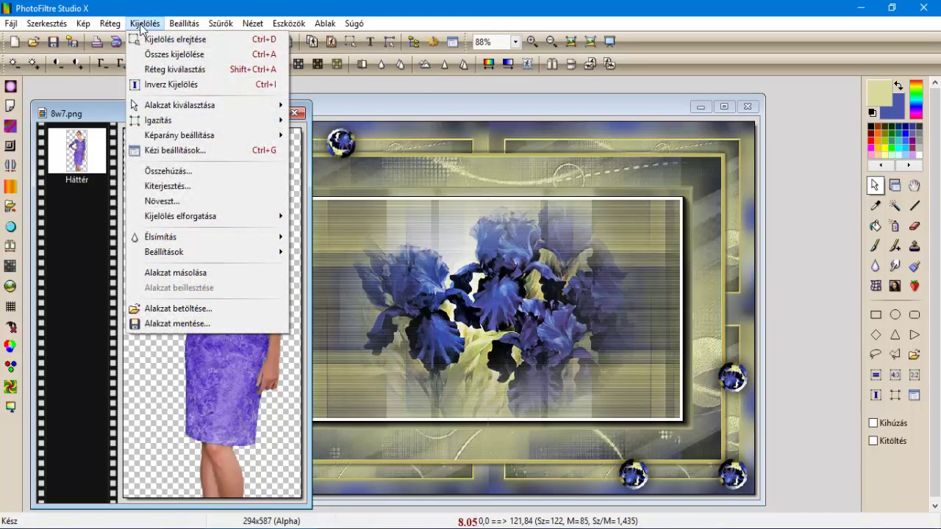
click(144, 69)
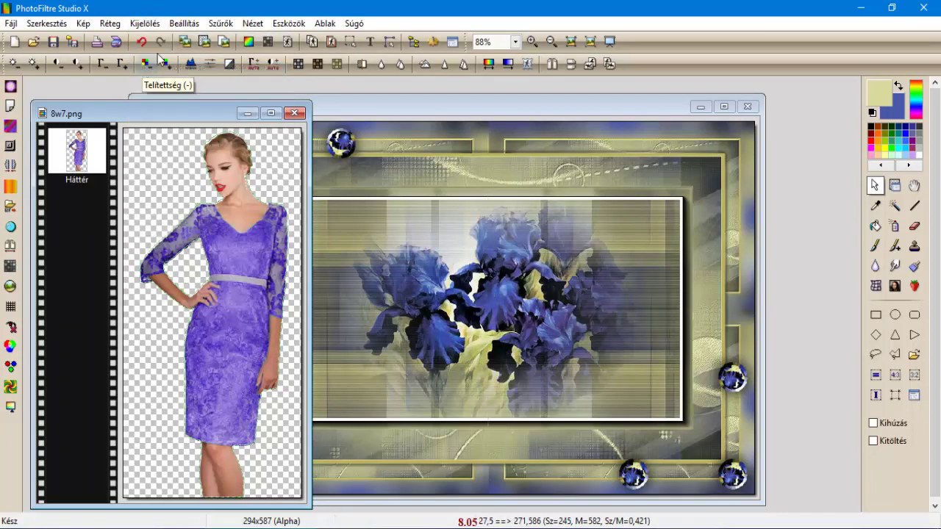
click(205, 41)
click(360, 116)
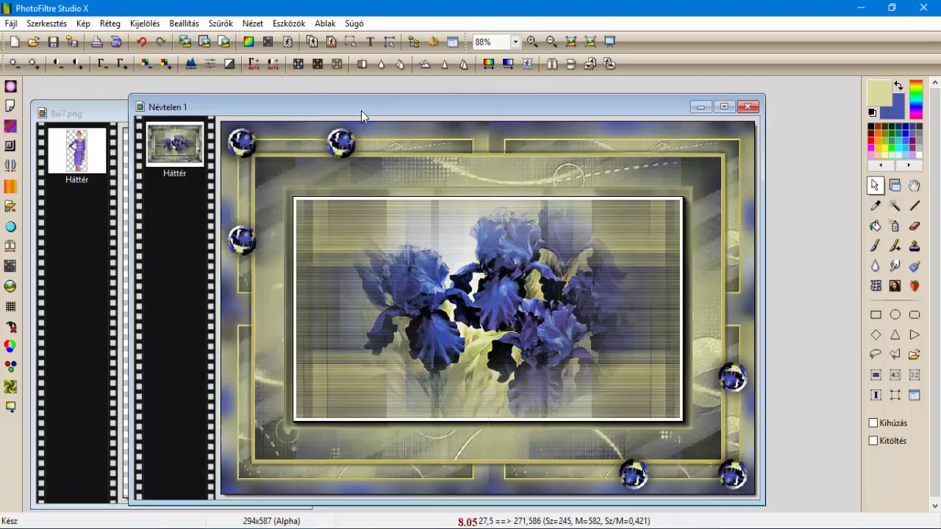
click(204, 42)
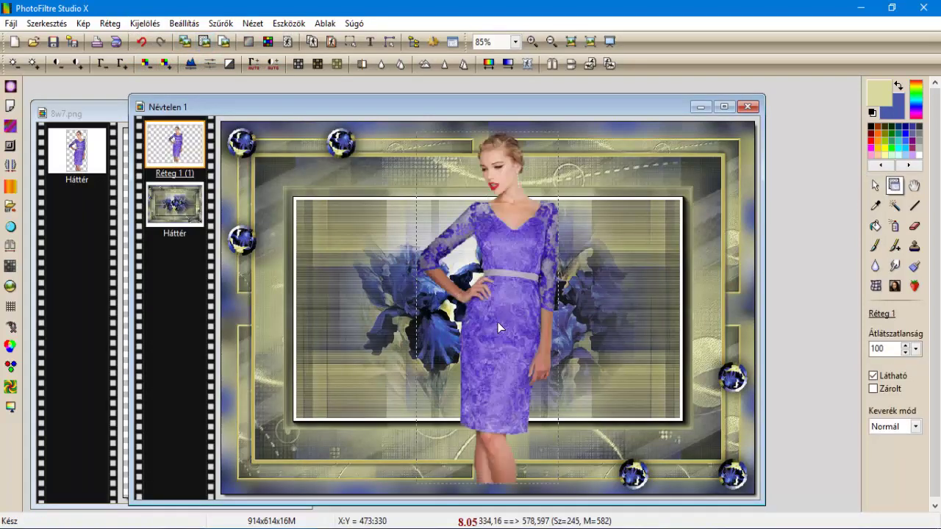
Step: Move the woman to the right half of the frame, resize her layer to about 252 × 615 pixels, and fix the new size
drag(498, 321, 597, 331)
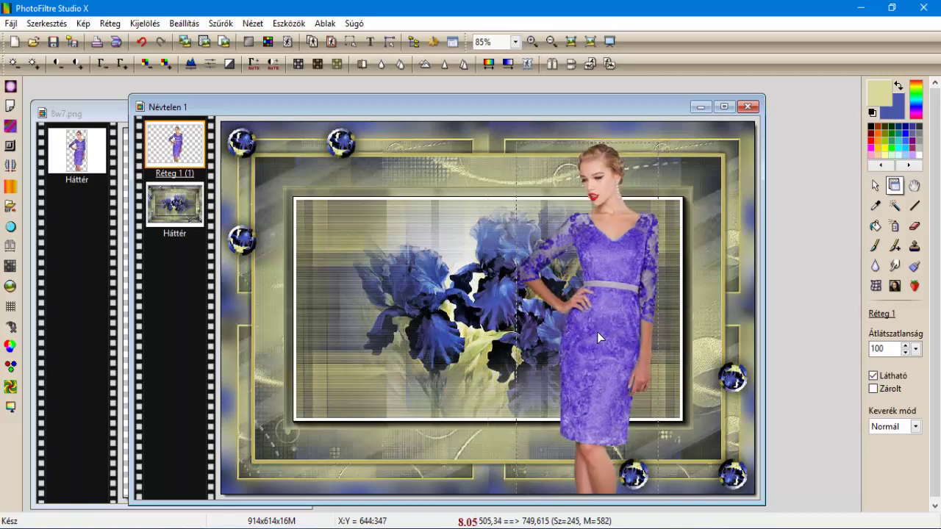
right_click(597, 327)
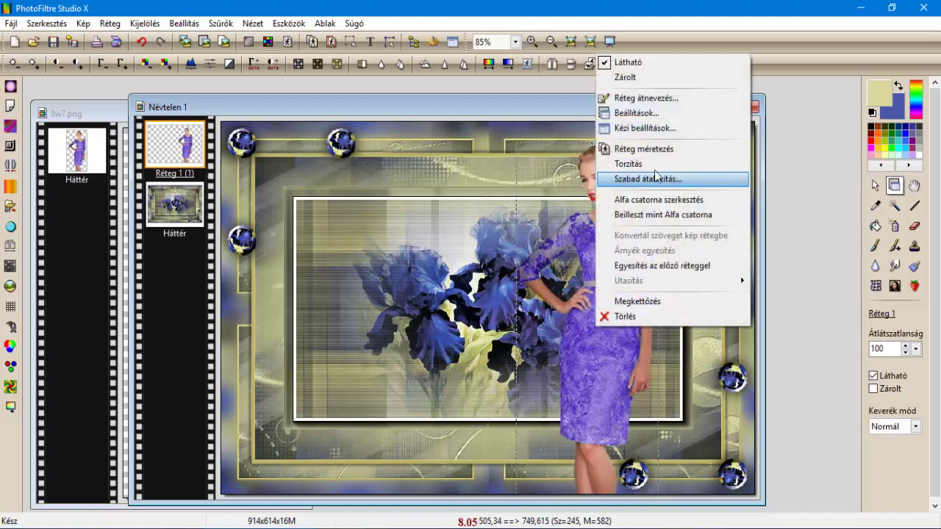
click(624, 151)
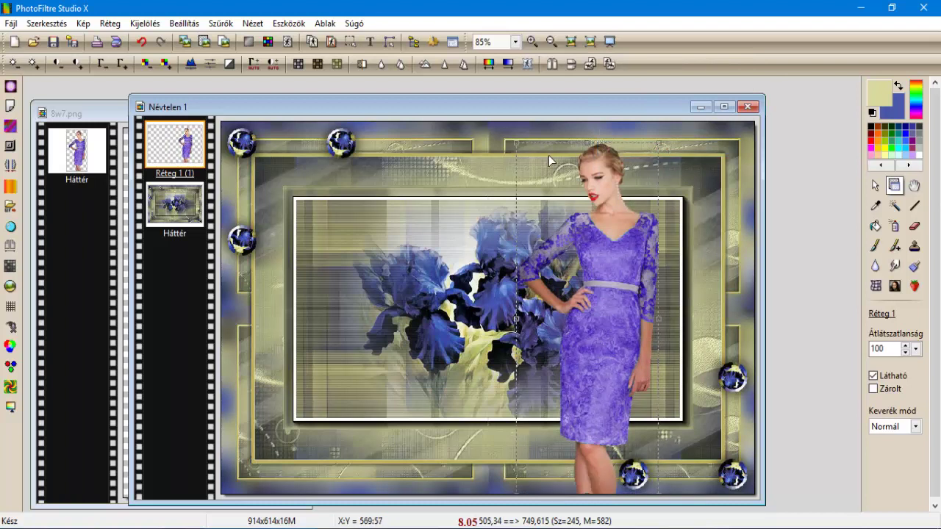
drag(518, 144, 513, 124)
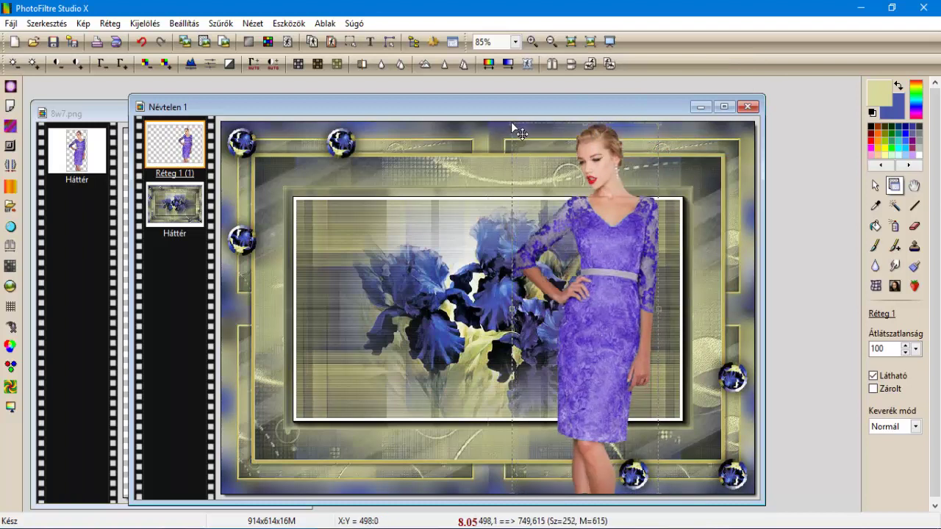
right_click(580, 254)
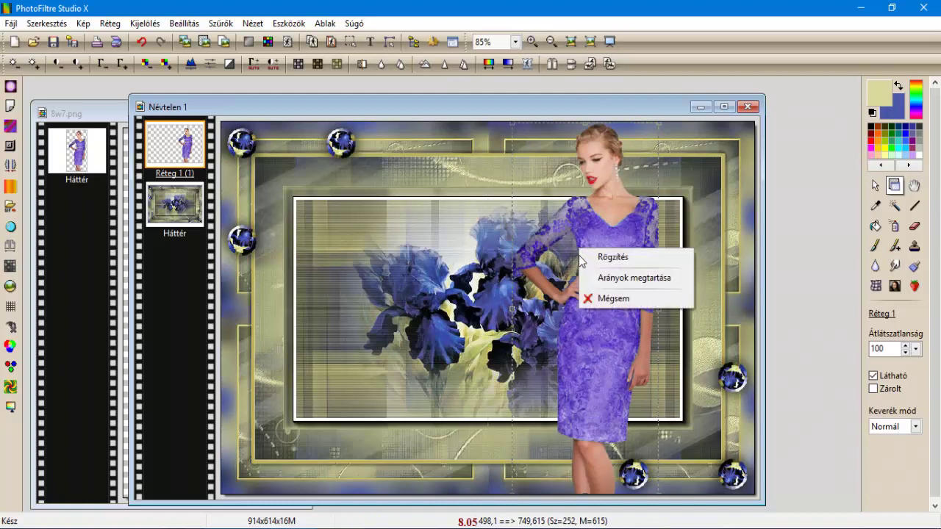
click(612, 258)
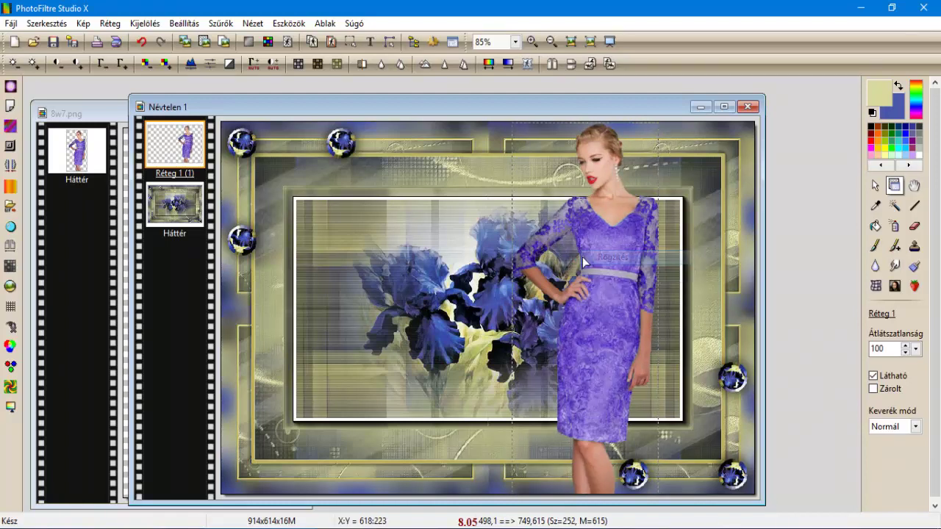
Step: Apply the Mikro kontraszt sharpening filter to the woman's layer with 100% intensity and a 12-pixel radius
click(221, 23)
mouse_move(235, 69)
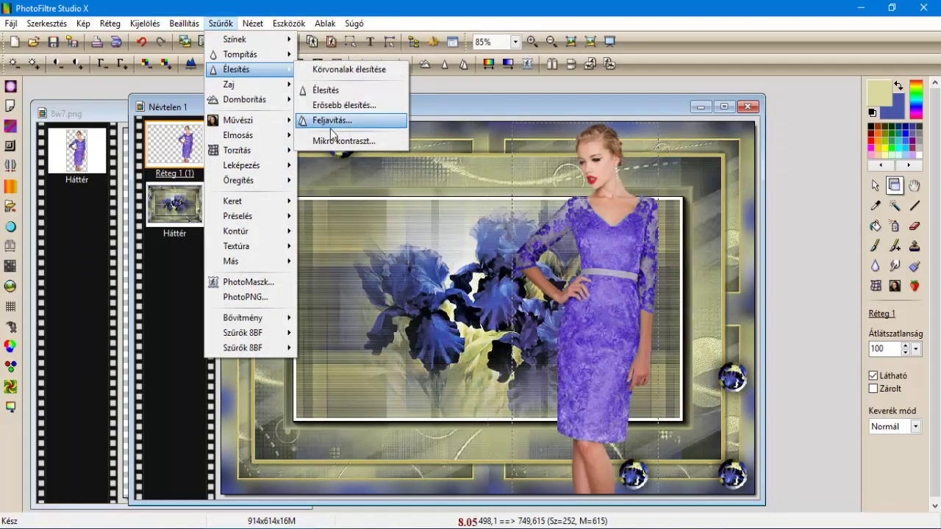
click(340, 141)
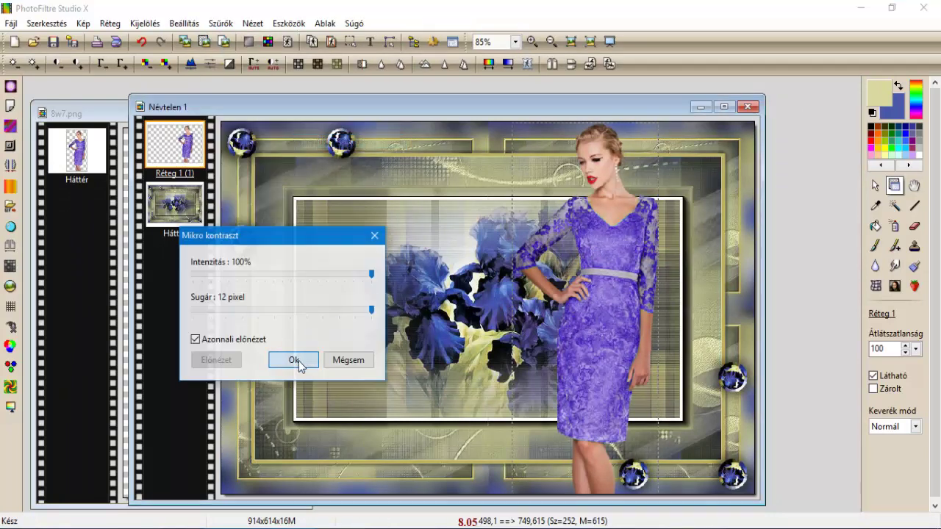
click(294, 360)
Step: Give the woman's layer a black shadow with X and Y offsets of 5, 50% opacity and radius 35, and merge the shadow into the layer
right_click(193, 141)
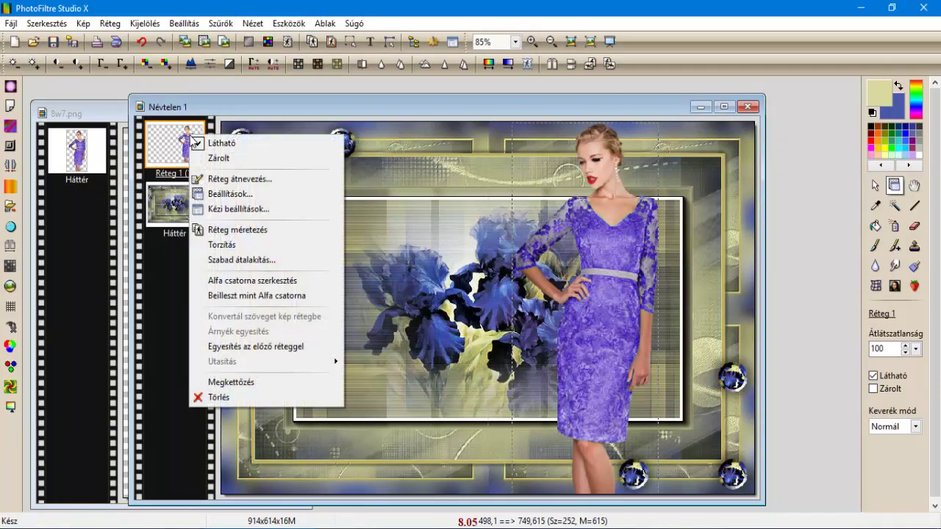
click(230, 194)
click(441, 231)
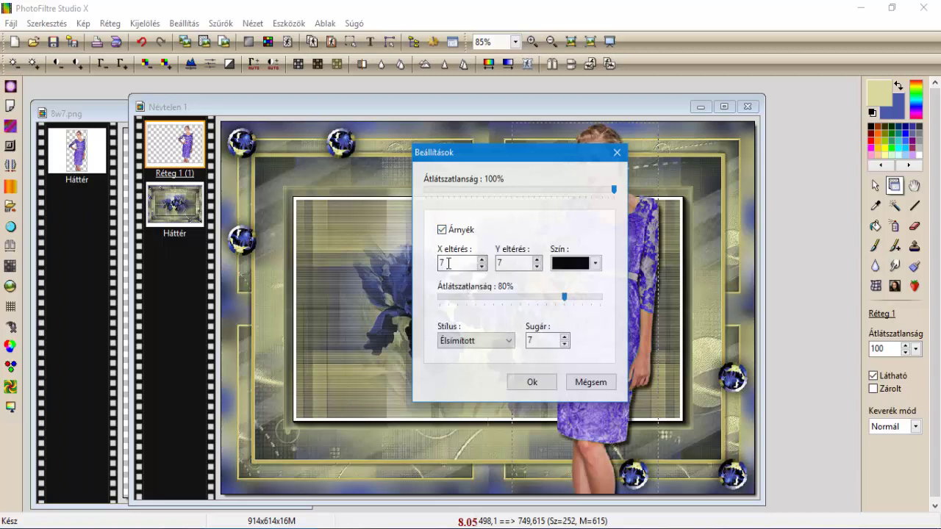
double_click(439, 262)
text(5)
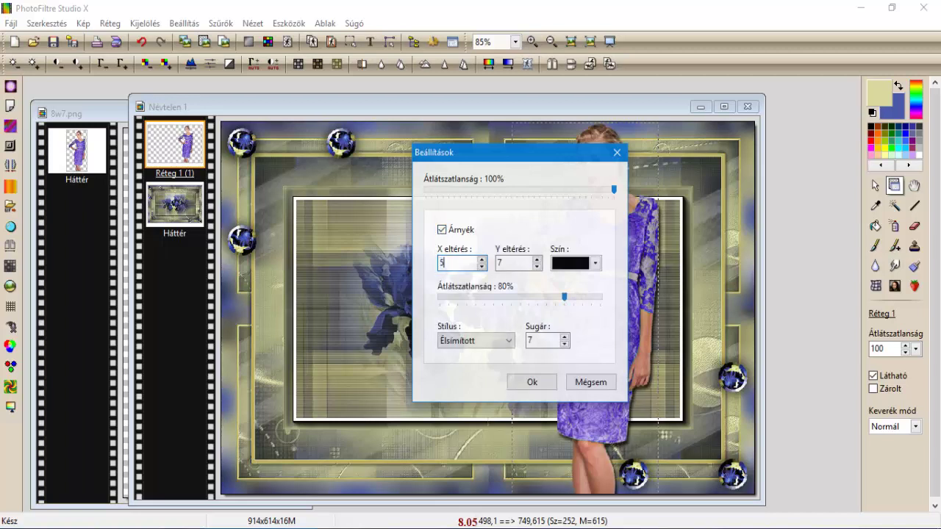
double_click(517, 264)
text(5)
drag(567, 303, 515, 314)
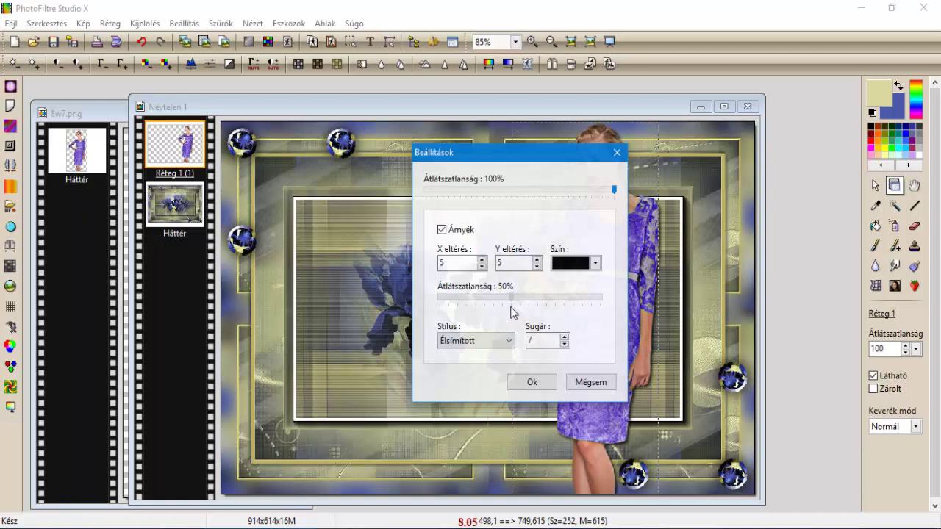
double_click(535, 341)
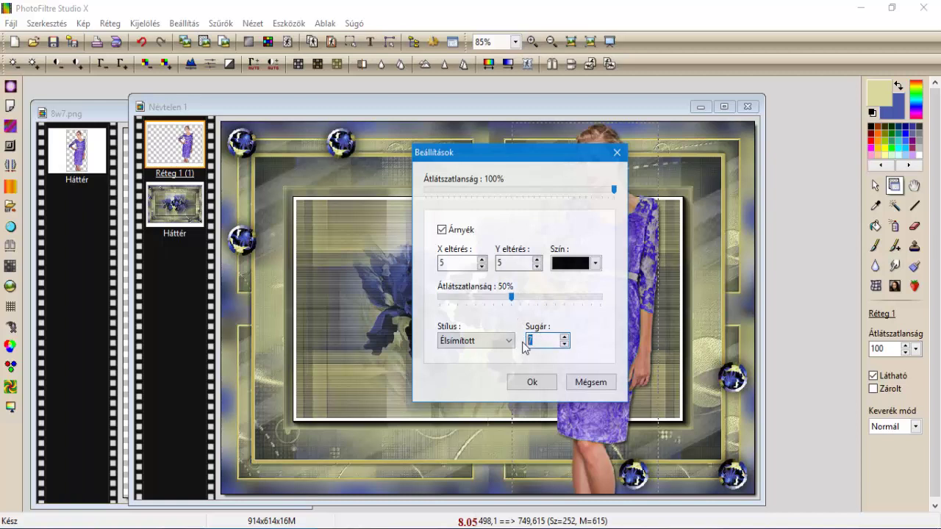
click(534, 381)
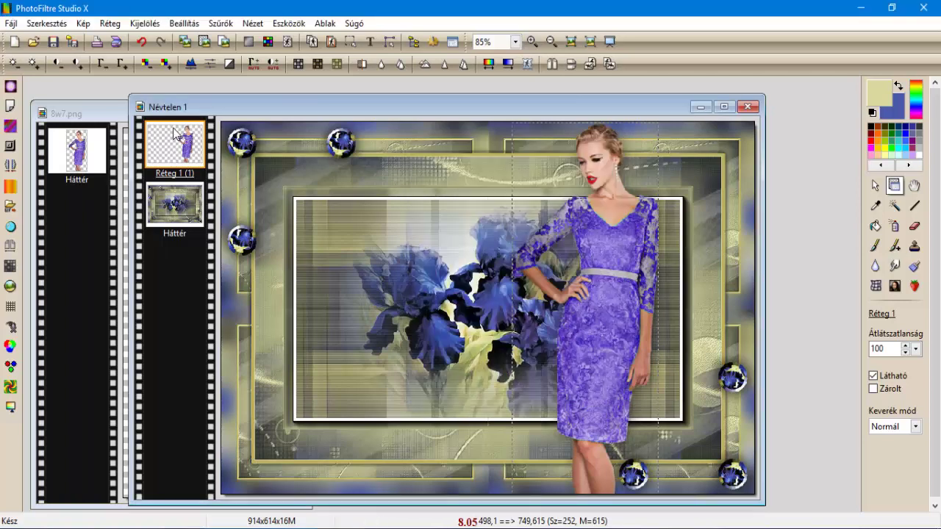
right_click(174, 133)
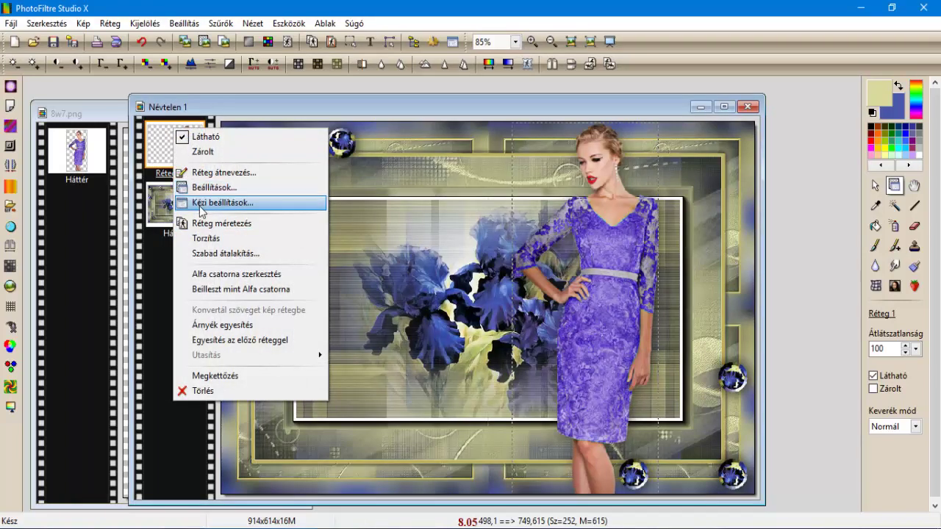
click(222, 325)
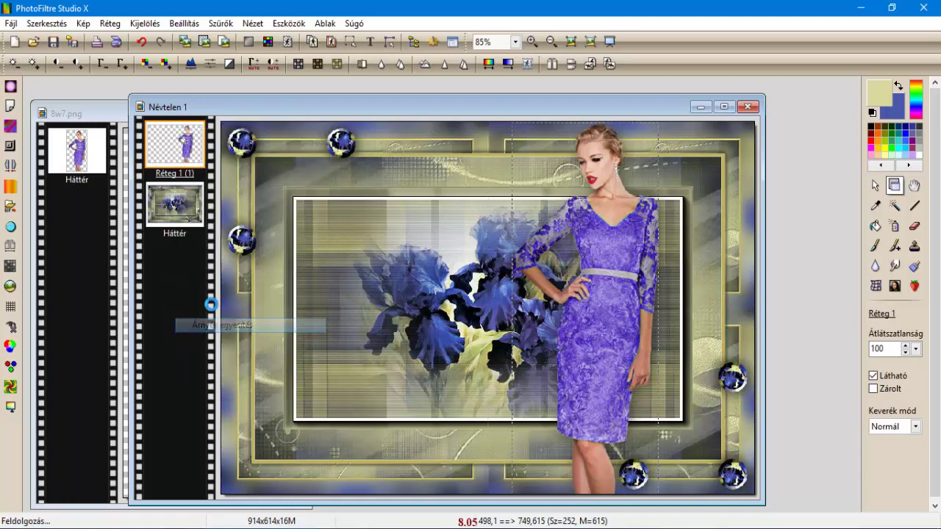
Step: Add a second shadow to the woman's layer with X and Y offsets of -5, 50% opacity and radius 35, and merge it into the layer
right_click(184, 141)
click(217, 193)
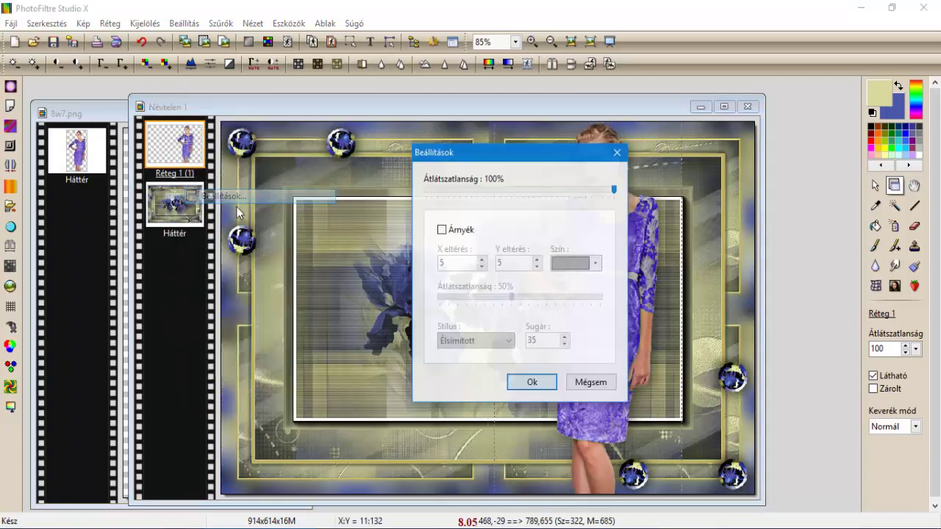
click(442, 230)
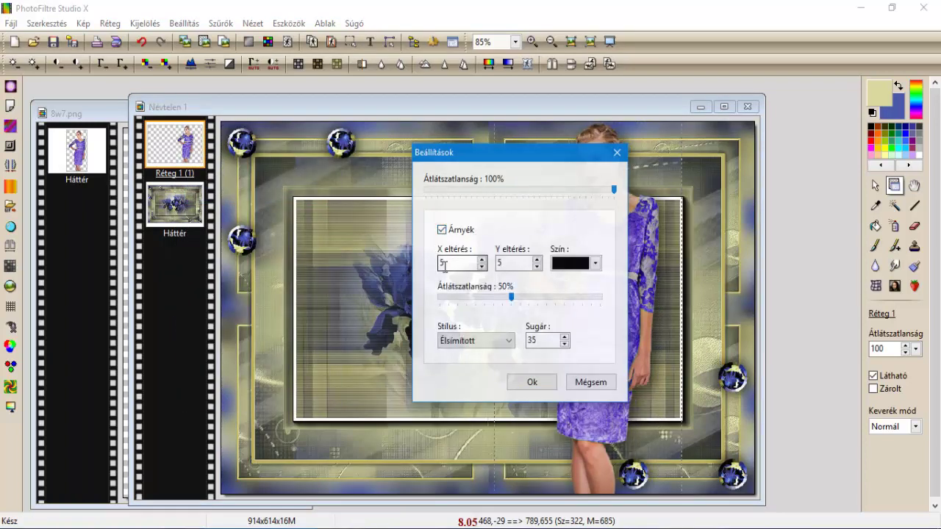
double_click(441, 265)
text(-5)
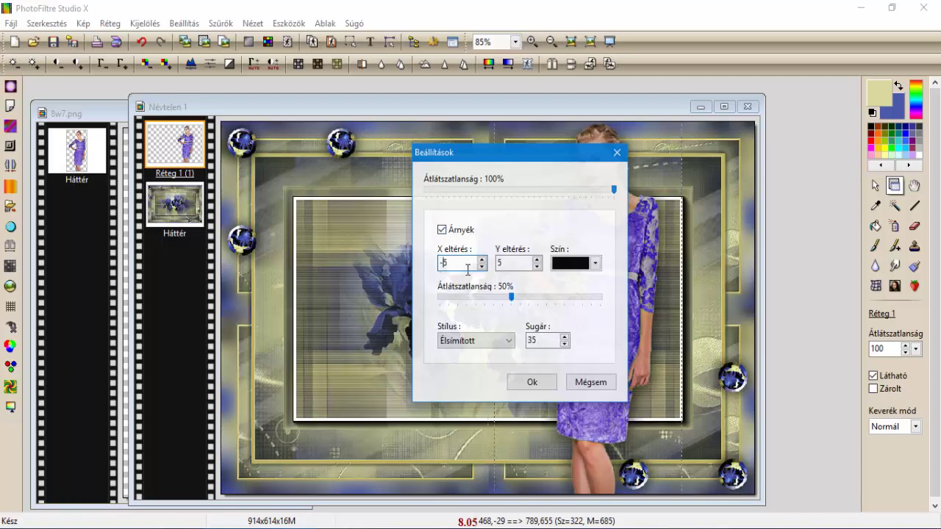
double_click(499, 263)
text(-5)
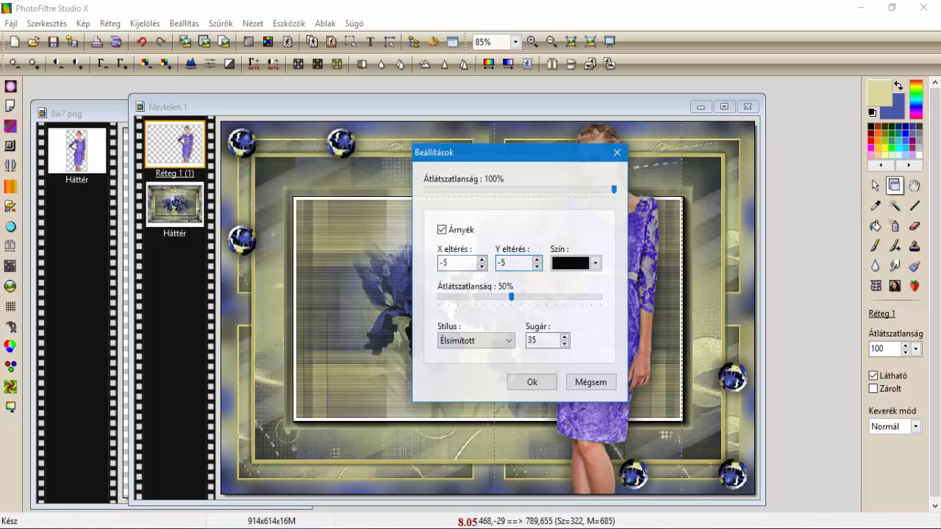
click(530, 381)
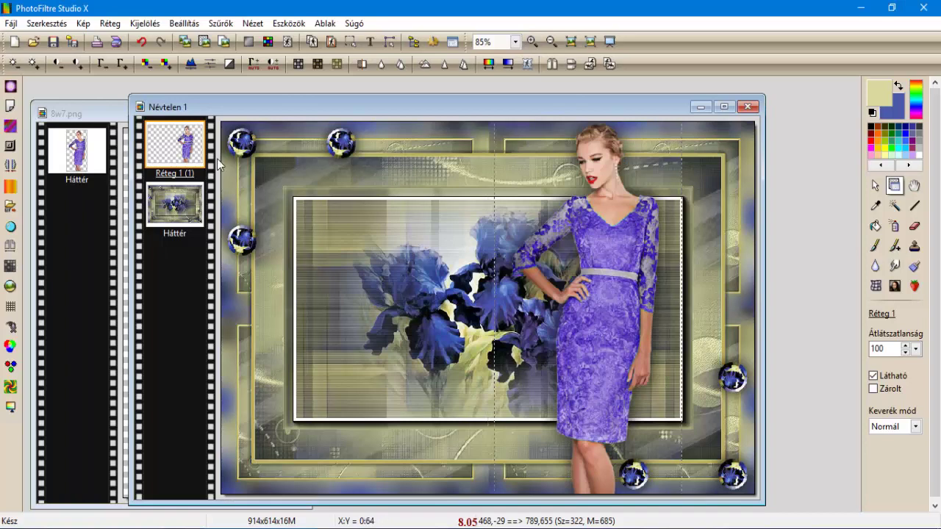
right_click(190, 145)
click(239, 340)
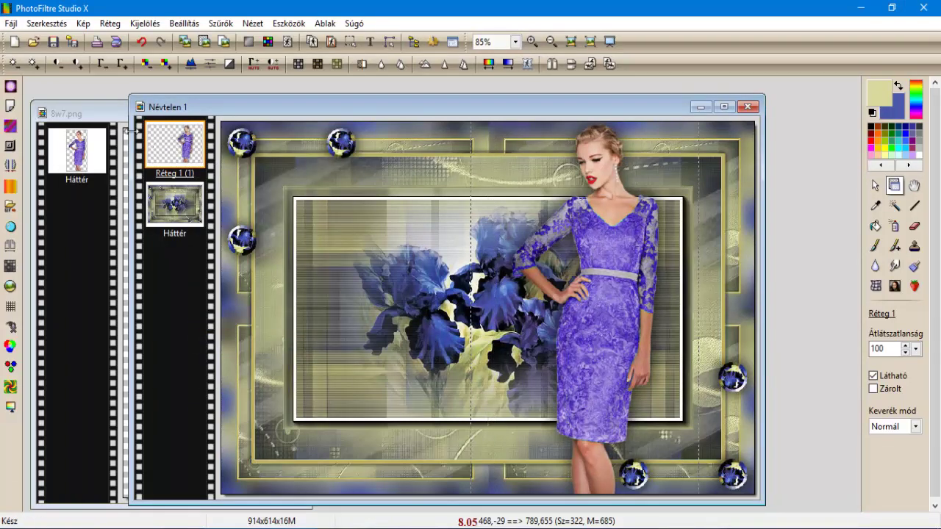
Step: Close 8w7.png and open the lettering image irás.png
click(101, 119)
click(294, 113)
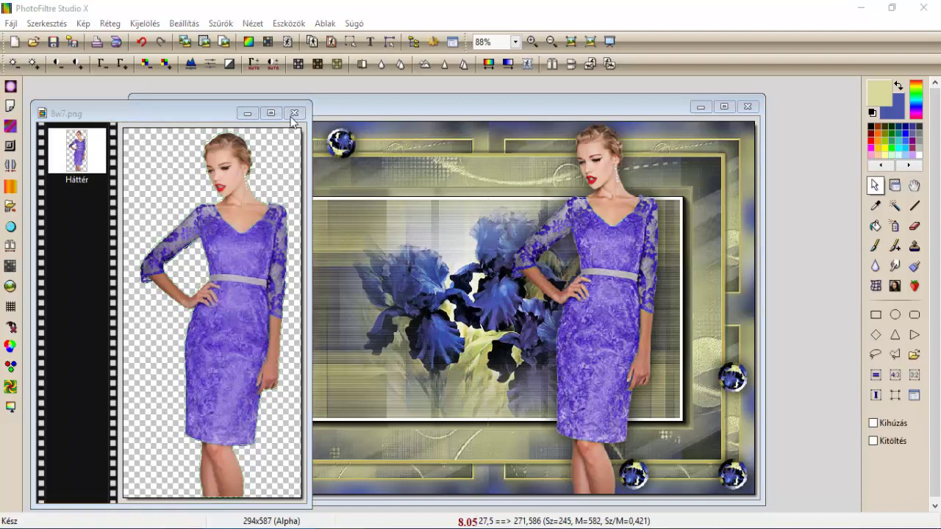
click(508, 312)
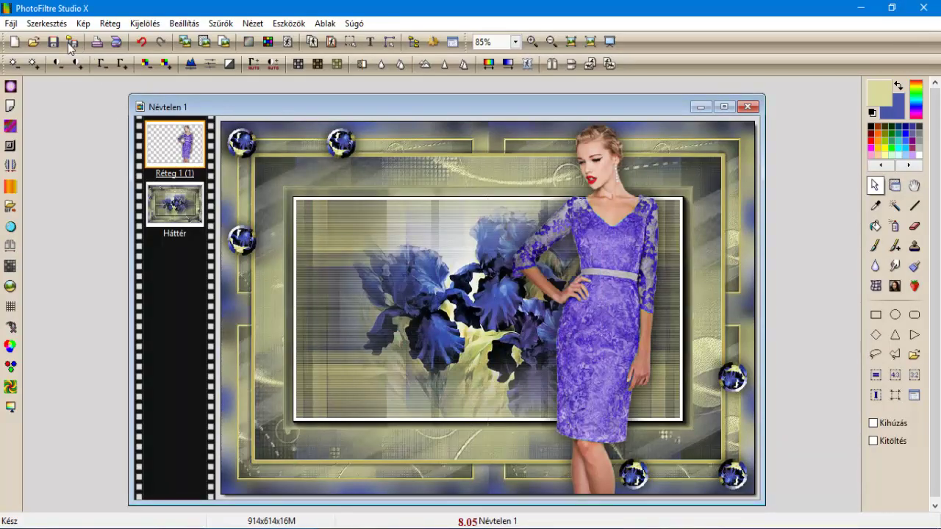
click(33, 43)
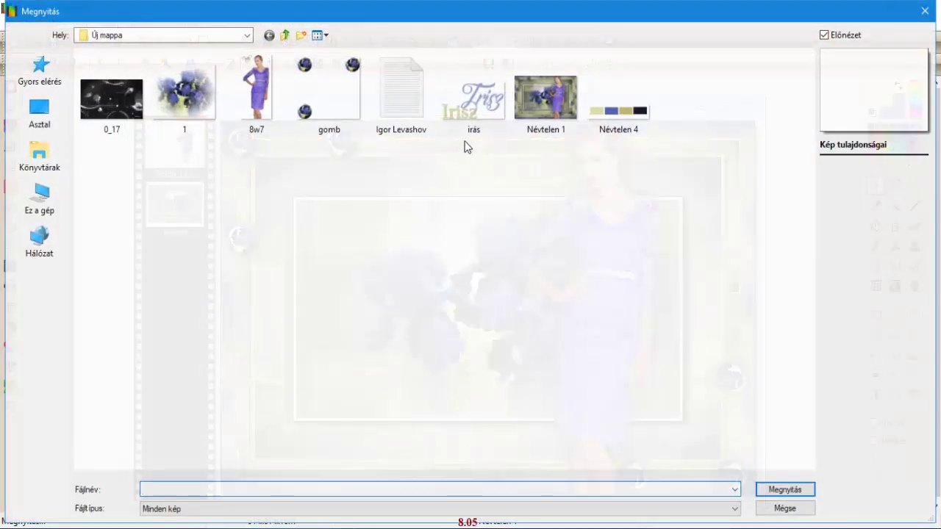
double_click(474, 139)
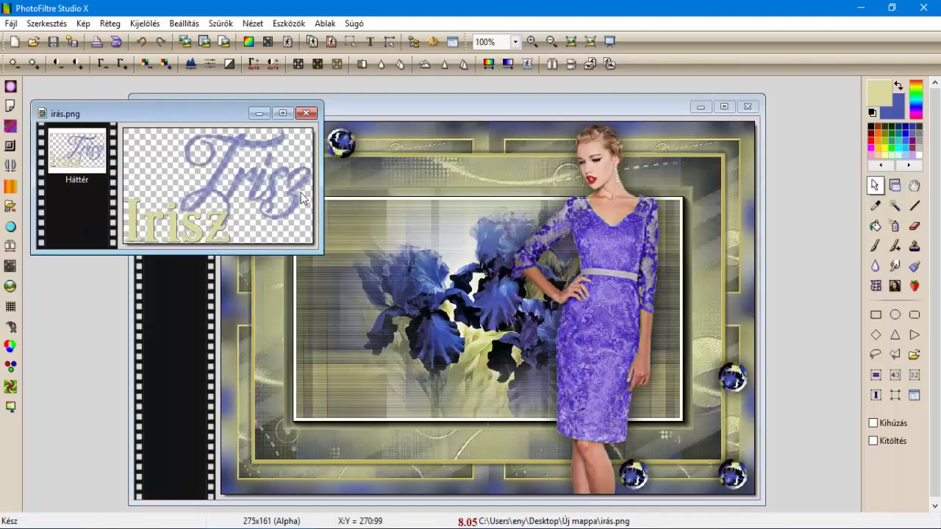
Step: Copy the Irisz lettering from irás.png and paste it into the Névtelen 1 composition as a new layer
click(184, 42)
click(351, 110)
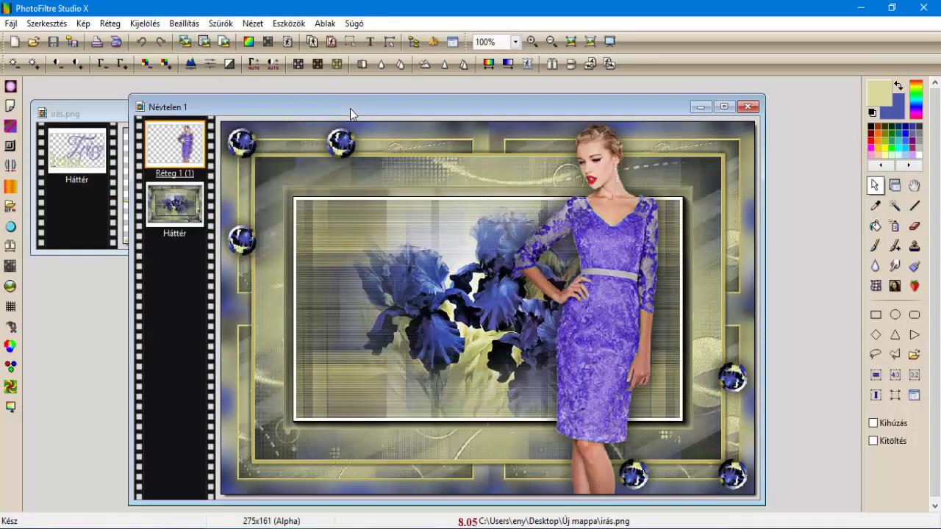
click(204, 41)
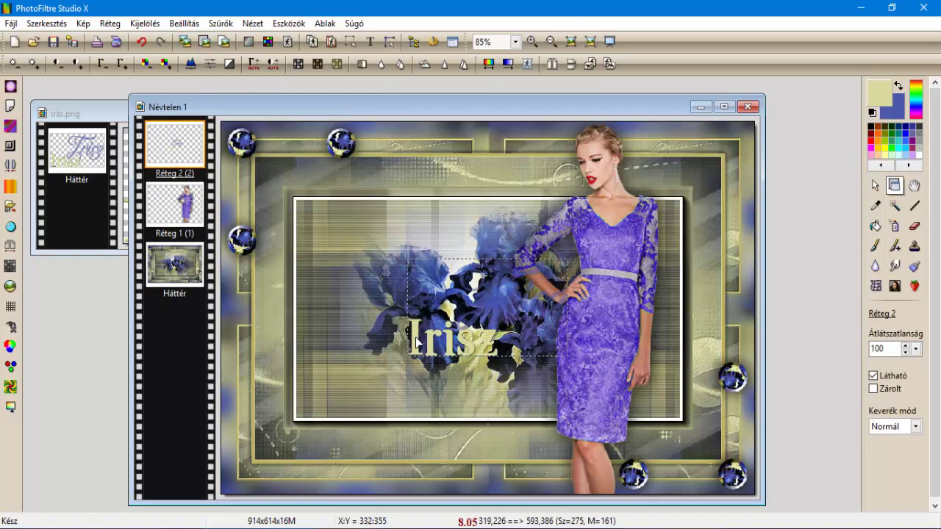
Step: Move the Irisz lettering to the composition's lower-left corner and sharpen it with micro contrast at 100% intensity and 12-pixel radius
drag(419, 343, 265, 441)
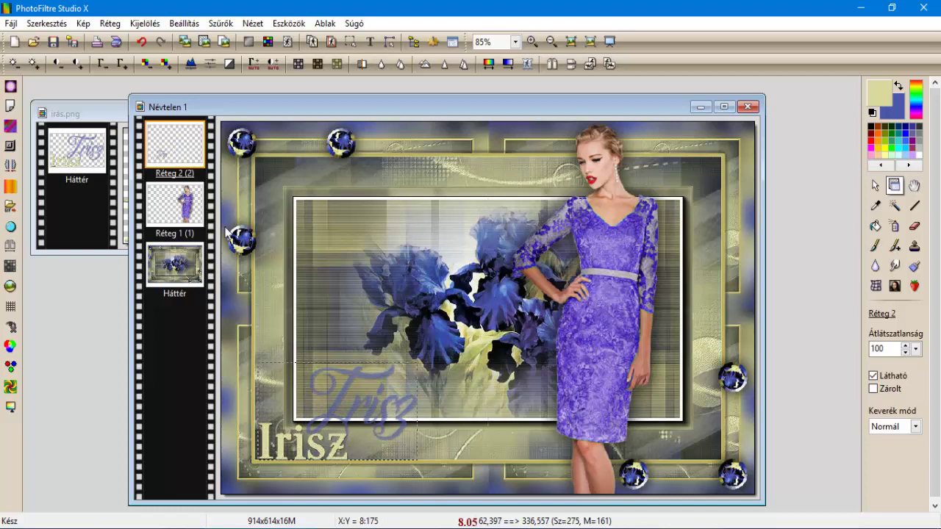
click(220, 22)
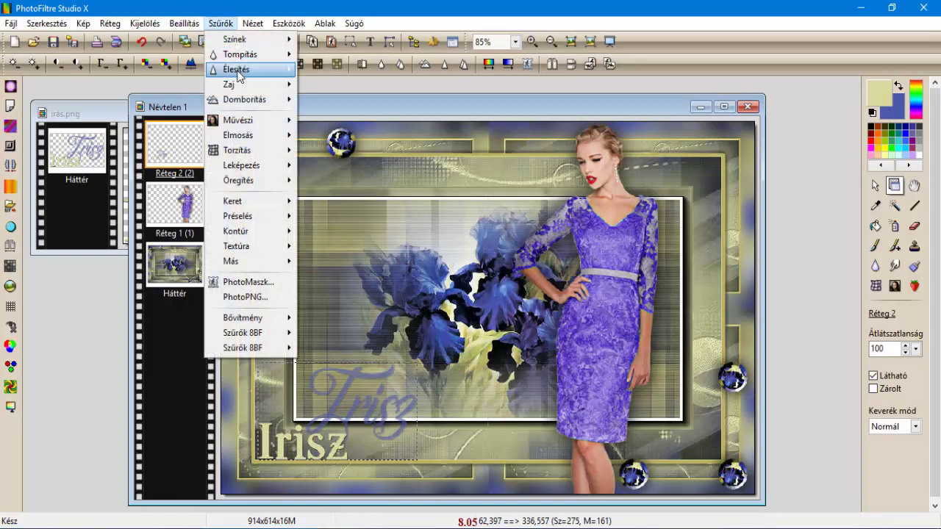
mouse_move(237, 69)
click(327, 142)
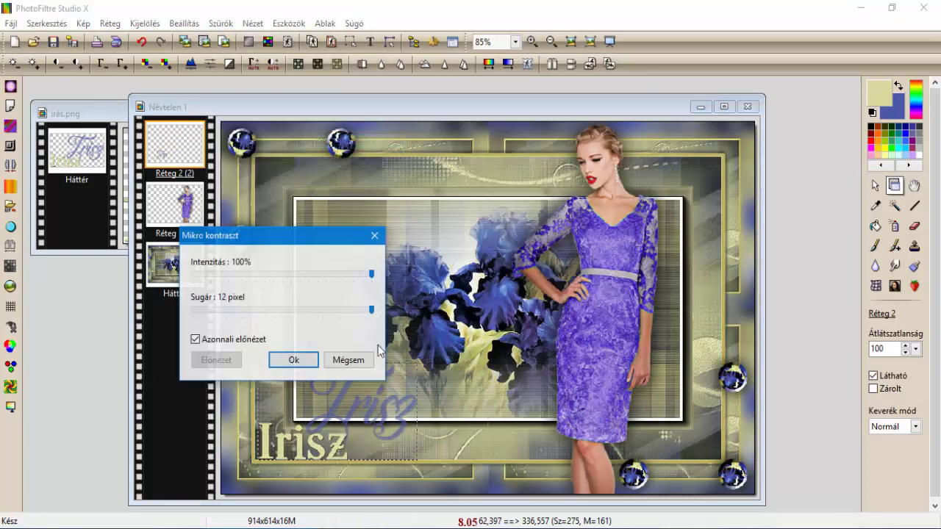
click(298, 359)
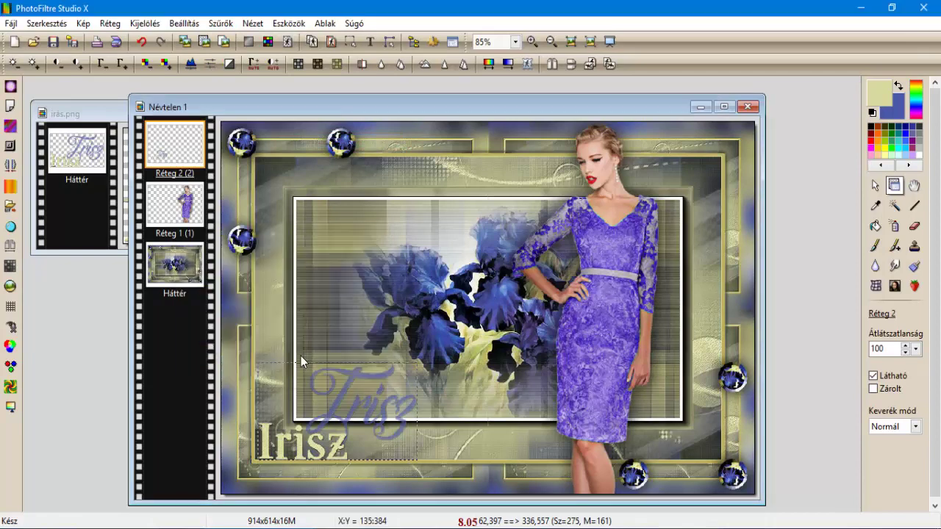
Step: Give the lettering layer a black shadow with X and Y offsets of 1, 100% opacity and radius 1, and merge the shadow into the layer
right_click(181, 157)
click(195, 221)
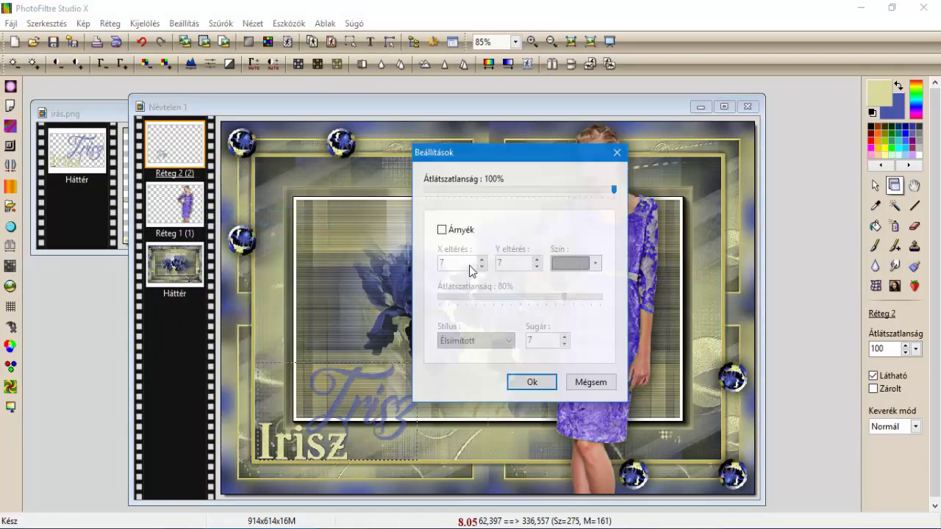
click(441, 230)
key(Tab)
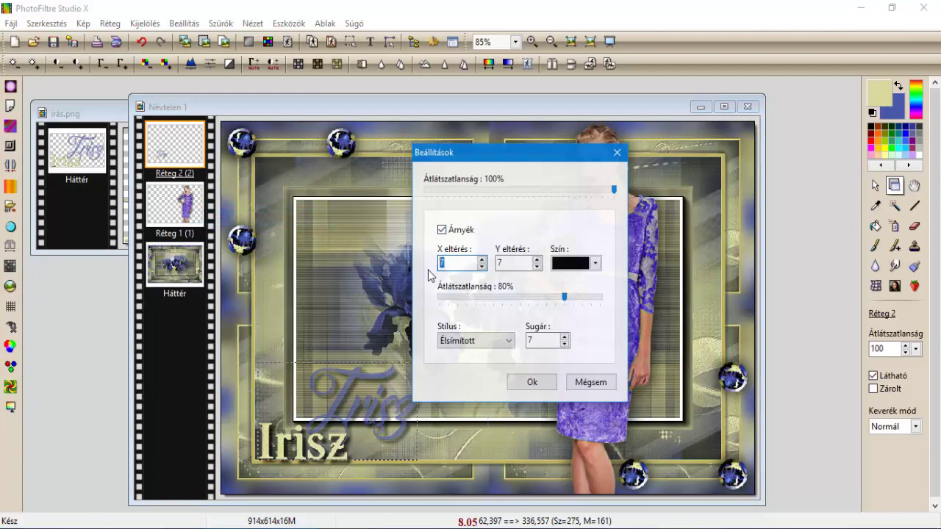
text(1)
key(Tab)
text(1)
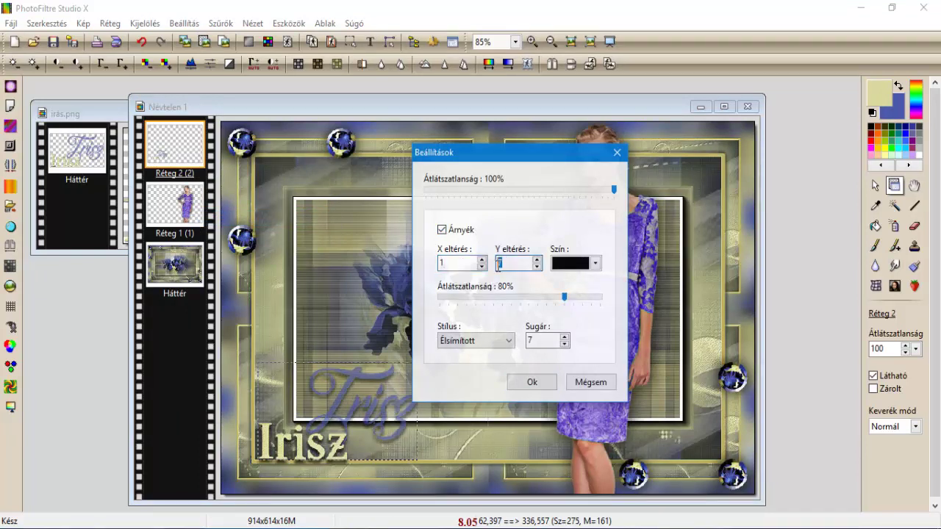
drag(565, 298, 603, 301)
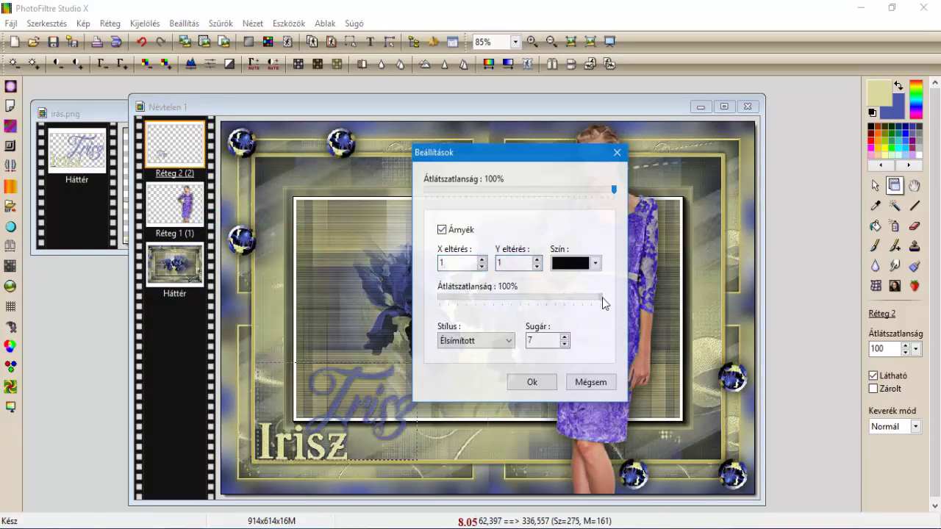
double_click(544, 340)
text(1)
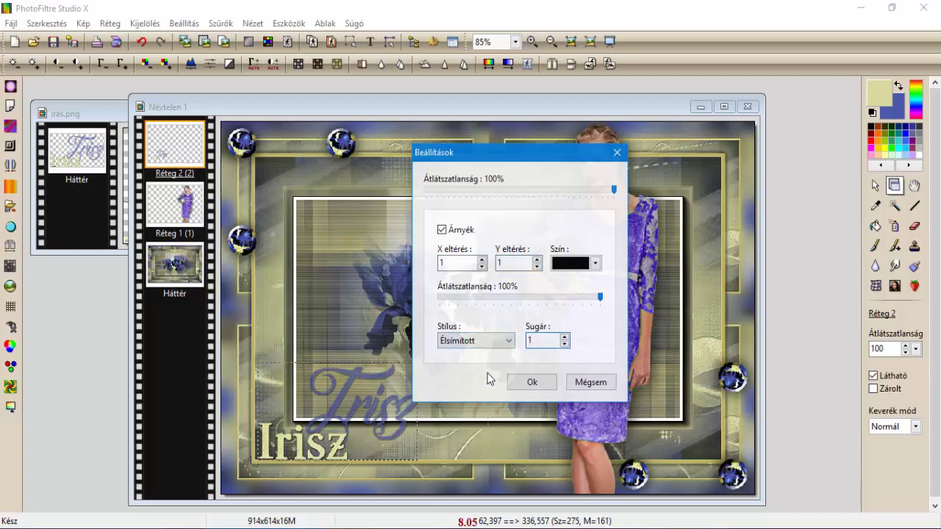
click(512, 382)
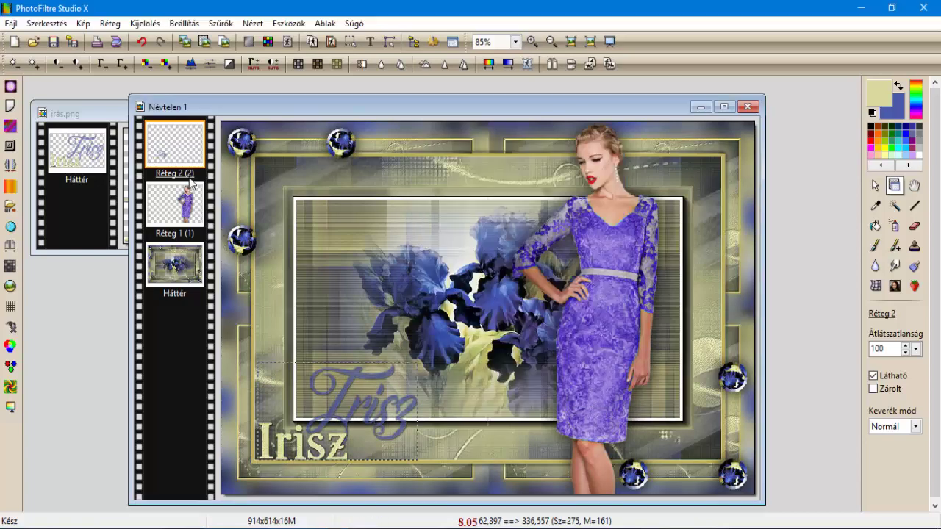
right_click(186, 166)
click(264, 357)
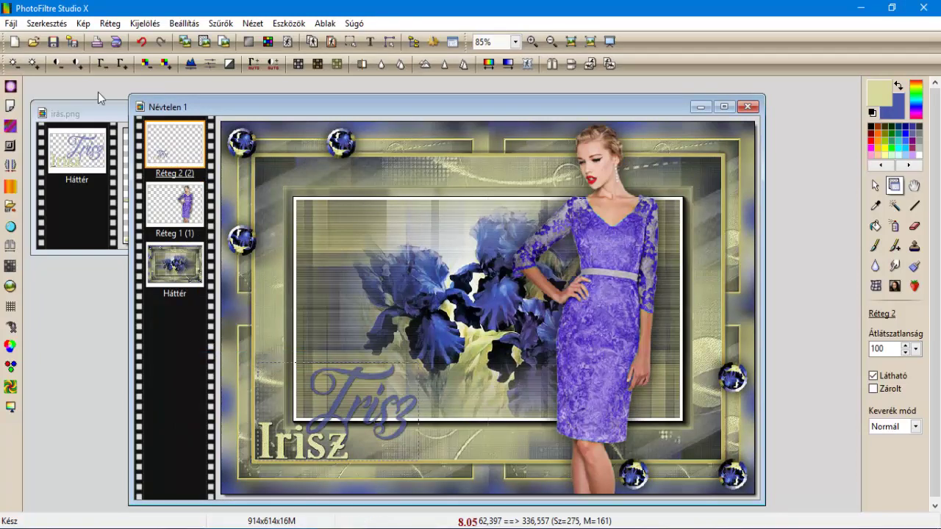
Step: Merge all layers of the Névtelen 1 composition into the background and close irás.png
click(109, 23)
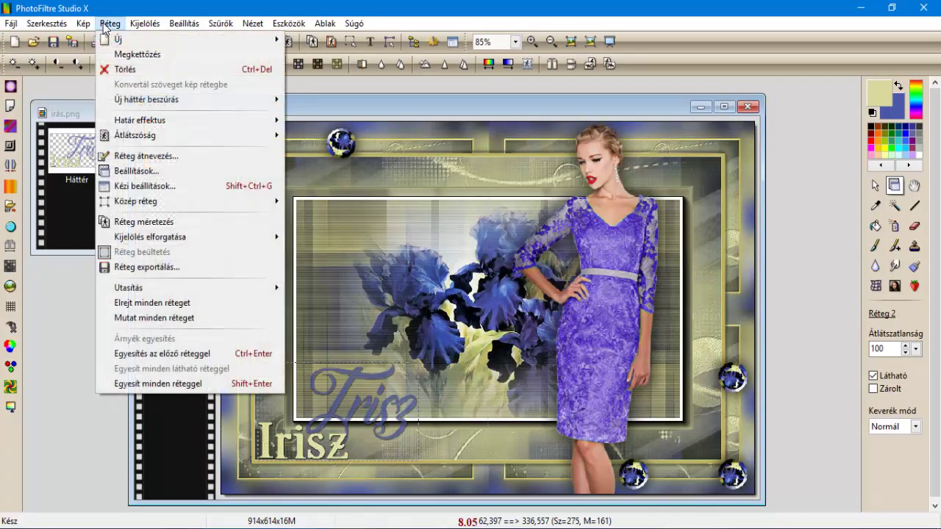
click(183, 383)
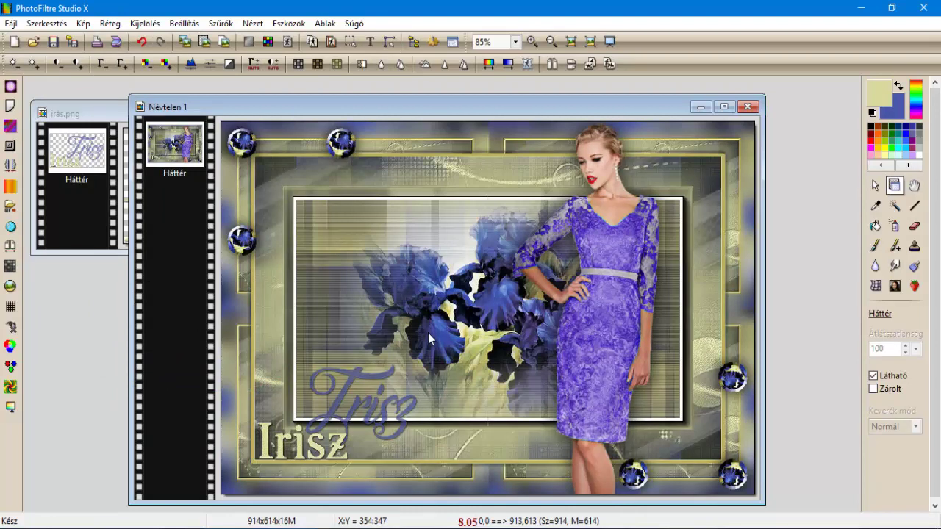
click(86, 105)
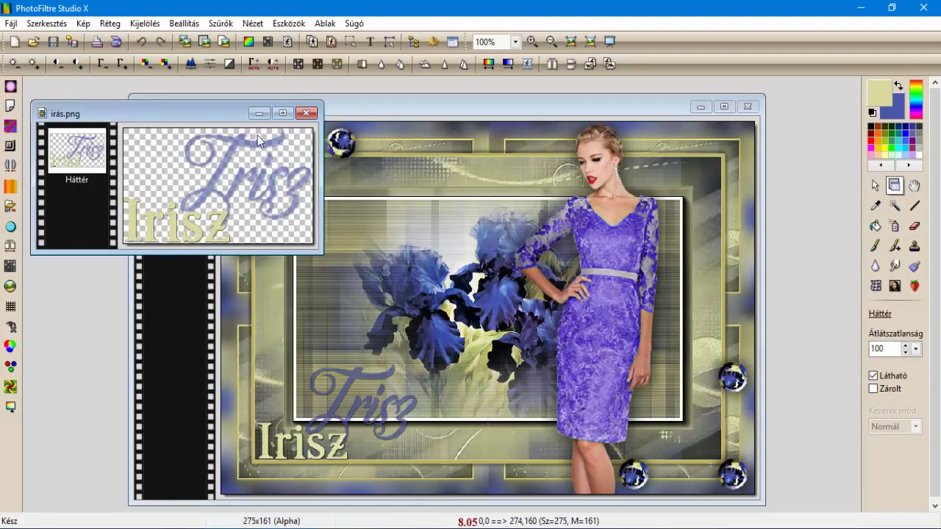
click(305, 109)
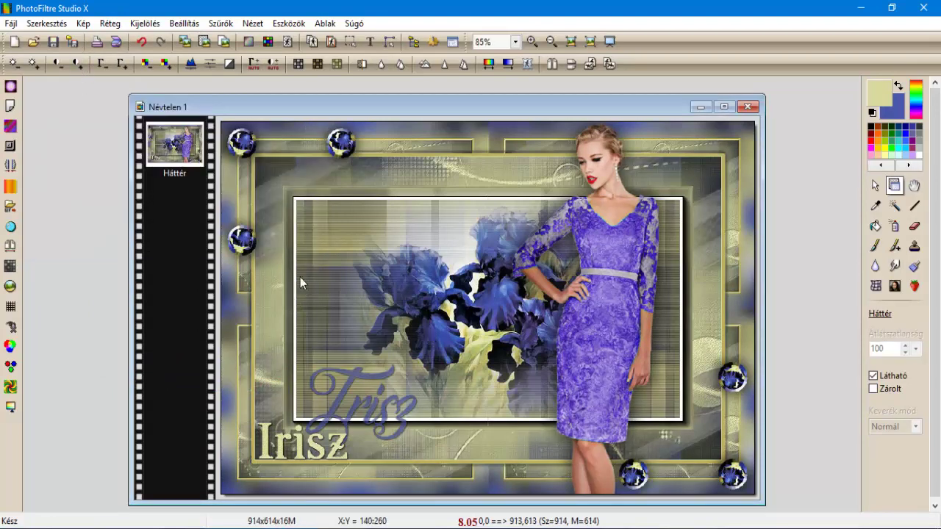
Step: Resize the merged composition to a width of 800 pixels, keeping its proportions
click(83, 24)
click(110, 75)
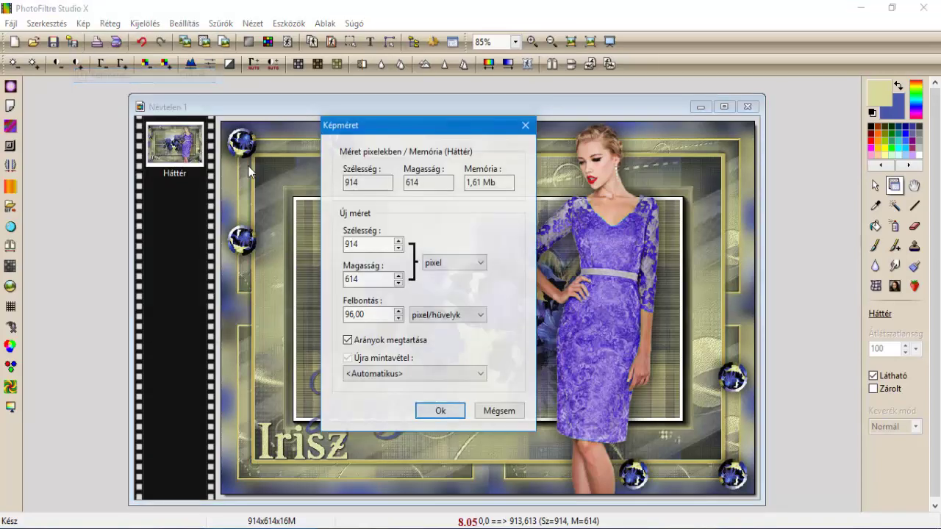
drag(360, 244, 341, 250)
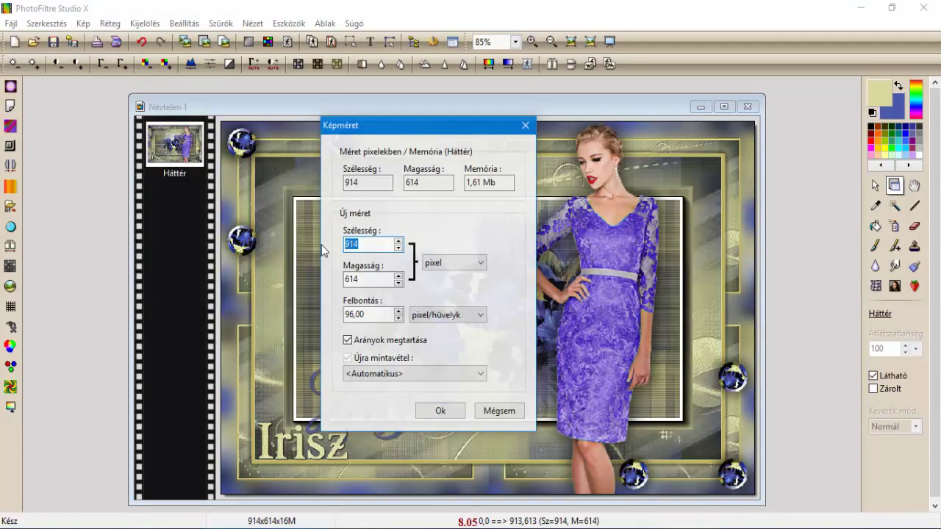
text(800)
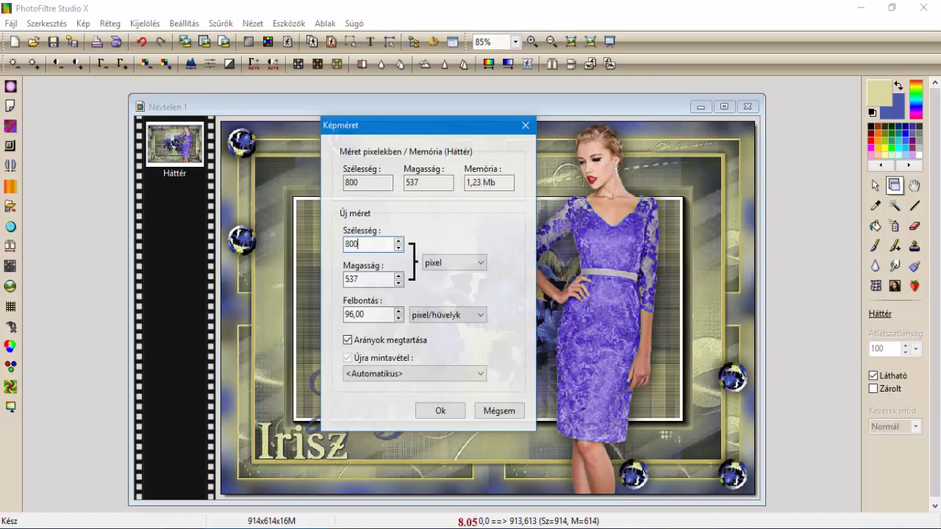
click(437, 414)
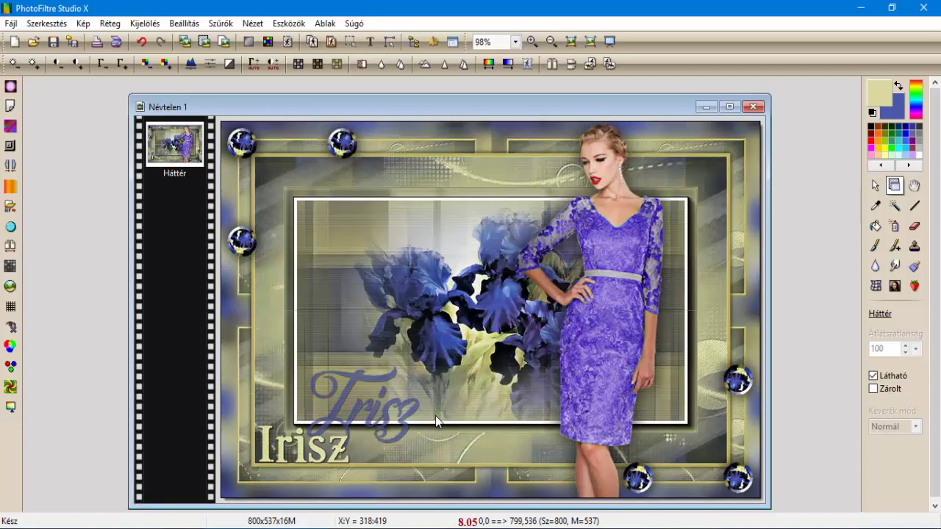
drag(393, 98, 392, 95)
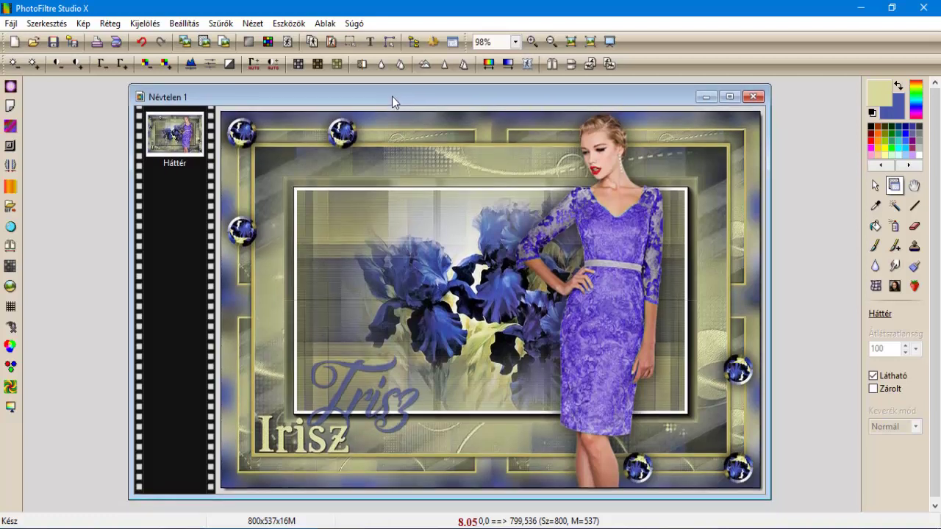